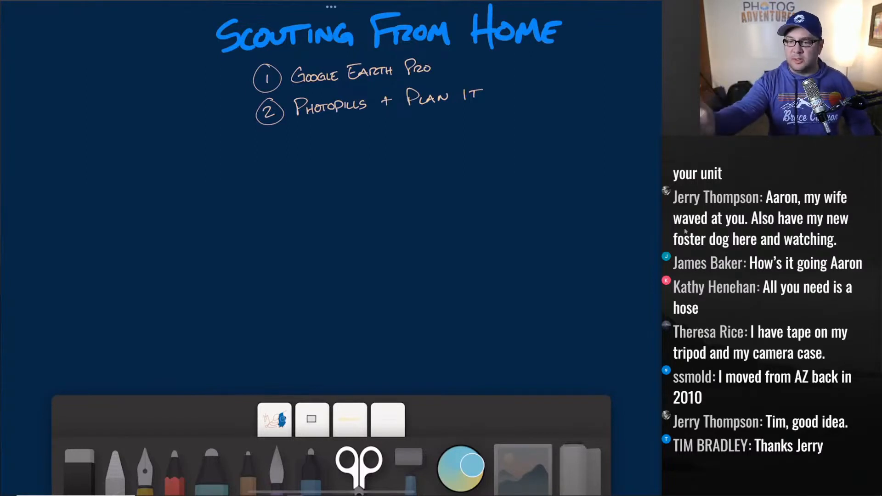
- Undo the stray handwriting stroke in the iPad notes, then switch over to Google Earth Pro
{"action": "key", "text": "ctrl+z"}
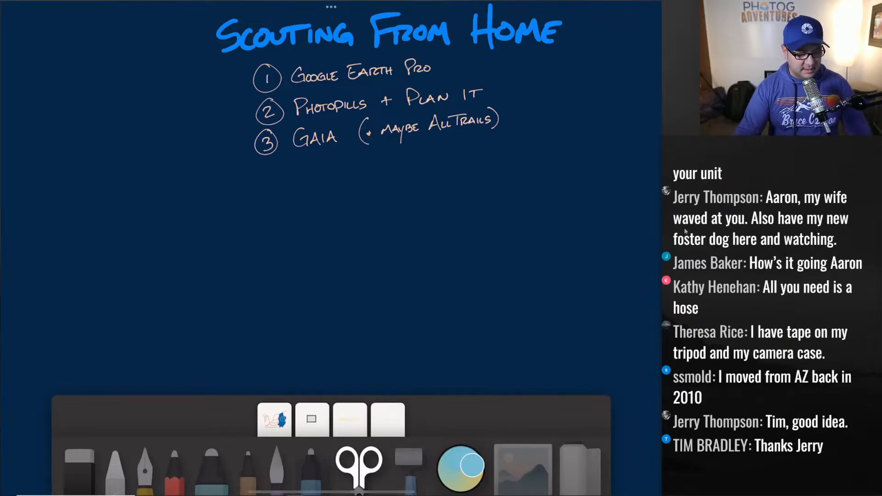
{"action": "key", "text": "alt+Tab"}
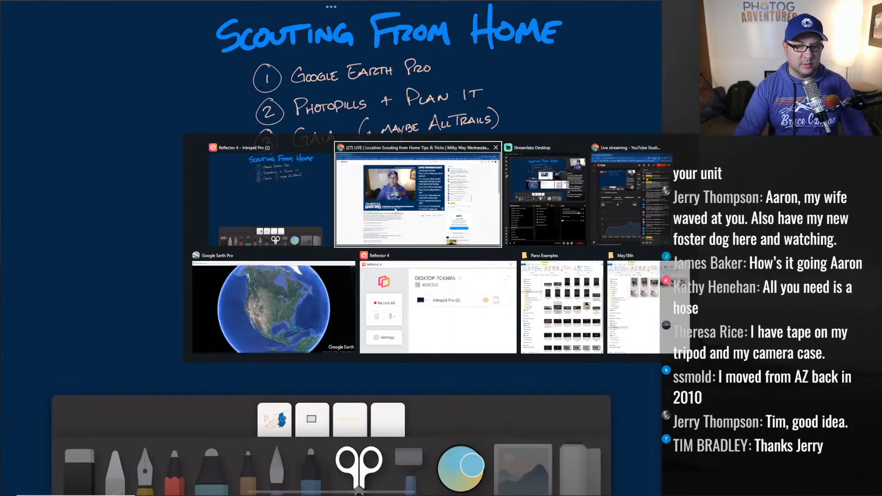
{"action": "left_click", "coordinate": [261, 195]}
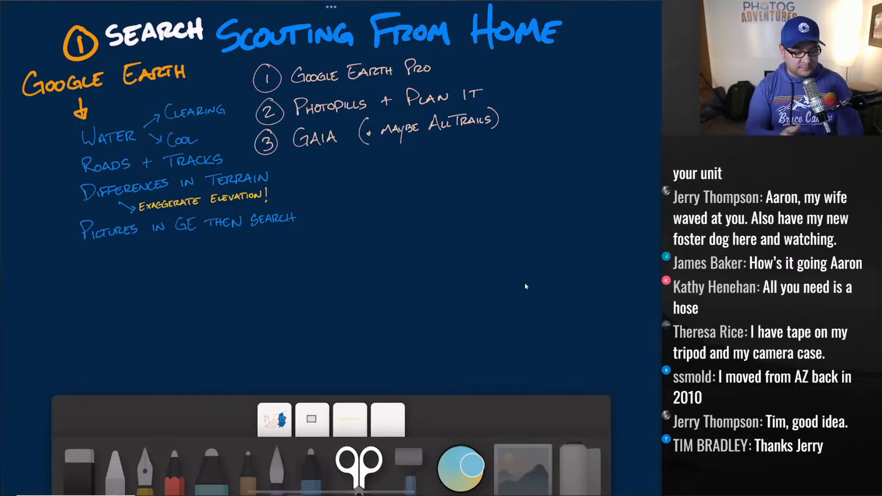
{"action": "key", "text": "alt+Tab"}
{"action": "key", "text": "alt+Tab"}
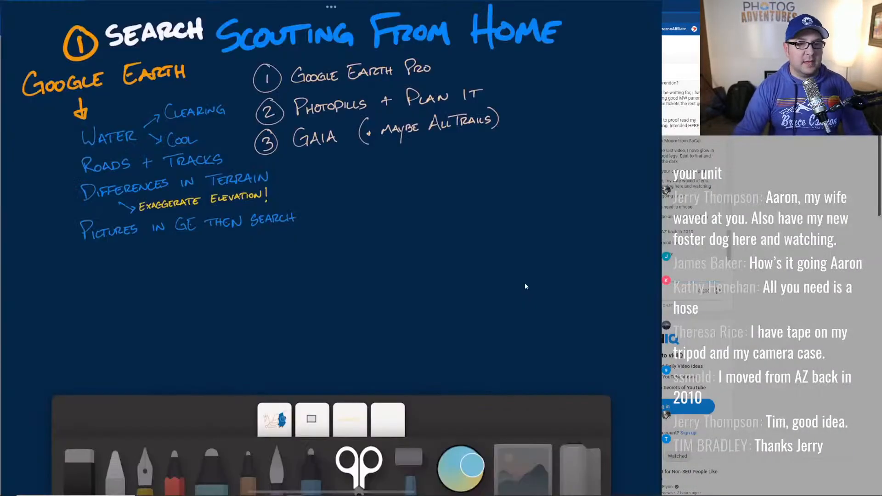
{"action": "key", "text": "alt+Tab"}
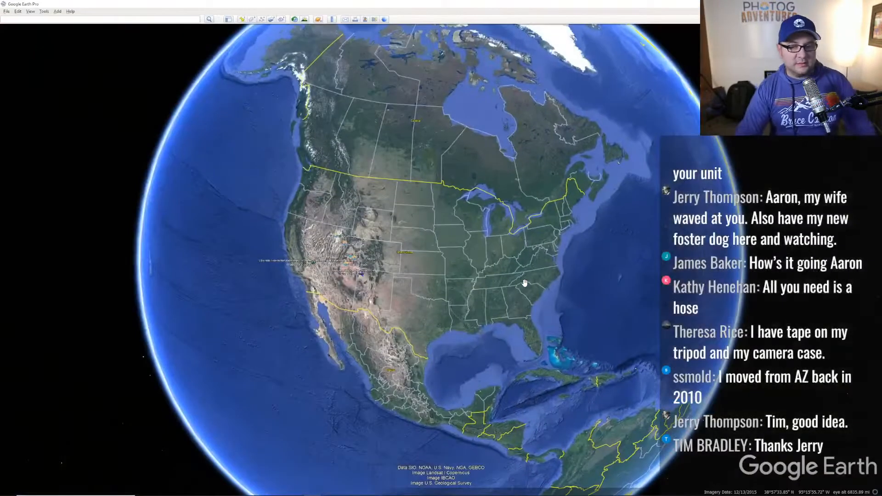
- Spin the globe from North America and zoom into northern Utah around the Great Salt Lake
{"action": "left_click_drag", "start_coordinate": [400, 250], "coordinate": [410, 232]}
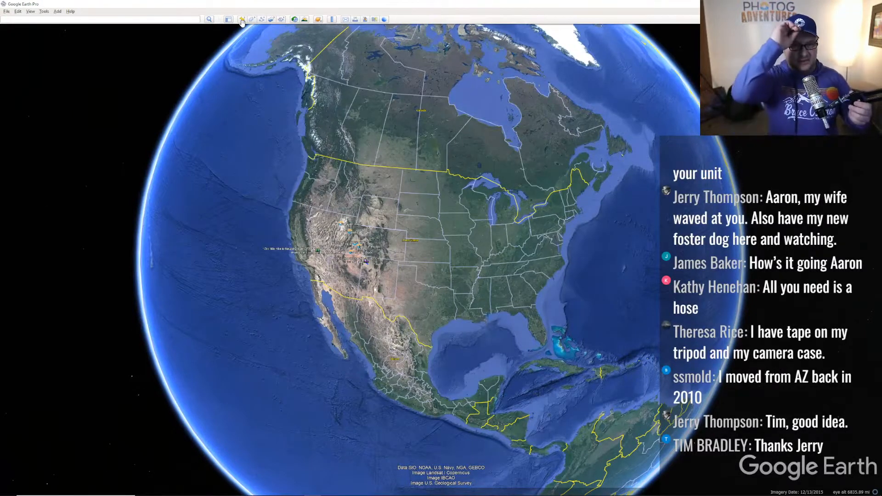
{"action": "double_click", "coordinate": [363, 247]}
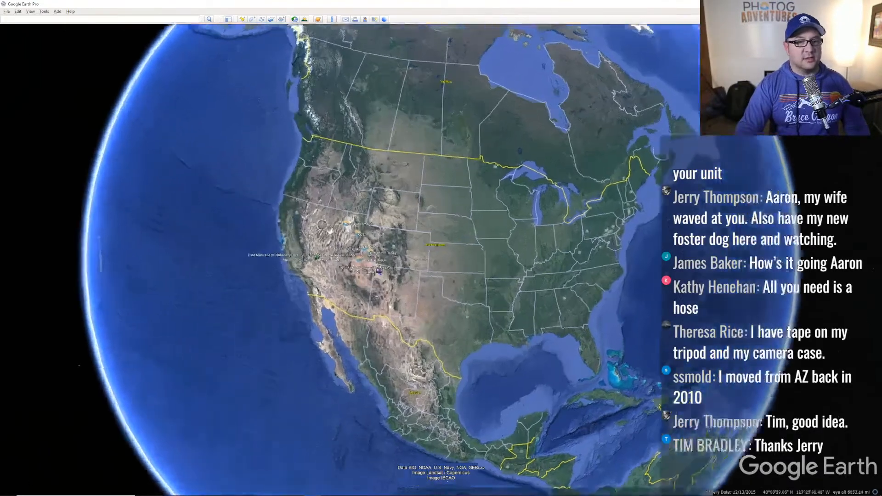
{"action": "scroll", "coordinate": [363, 247], "scroll_direction": "down", "scroll_amount": 5}
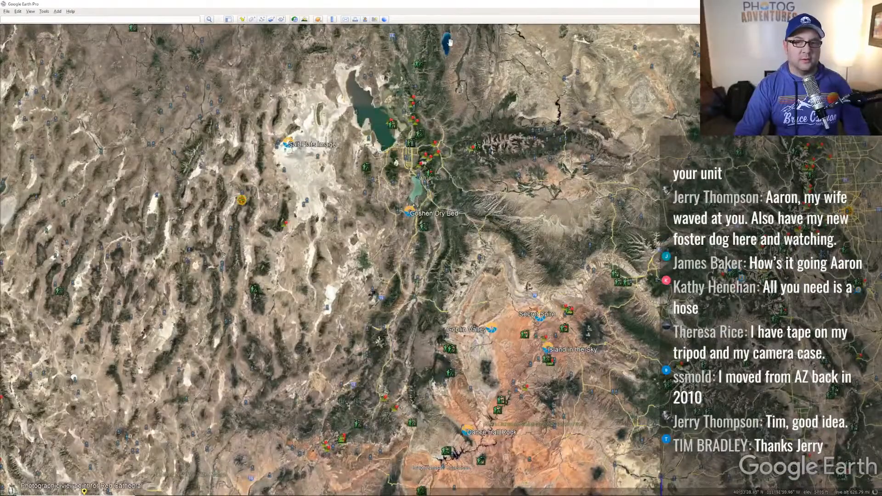
{"action": "scroll", "coordinate": [428, 100], "scroll_direction": "down", "scroll_amount": 3}
{"action": "scroll", "coordinate": [440, 151], "scroll_direction": "down", "scroll_amount": 3}
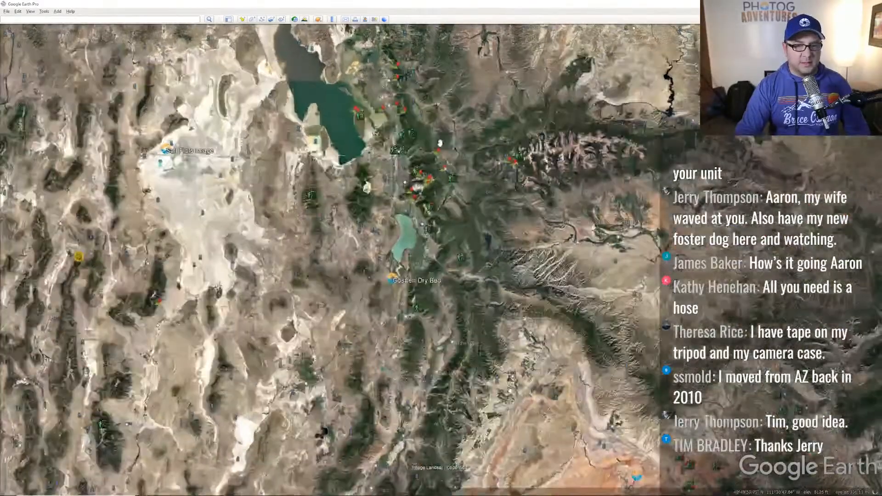
{"action": "scroll", "coordinate": [425, 204], "scroll_direction": "down", "scroll_amount": 3}
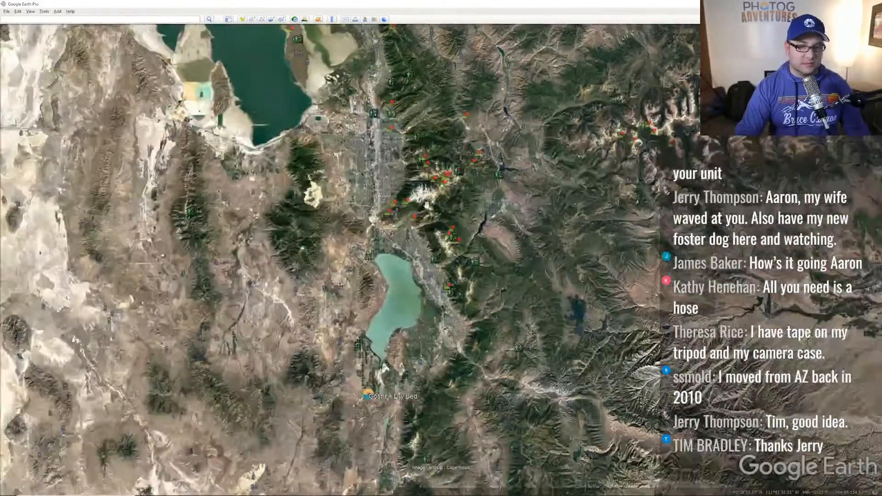
{"action": "scroll", "coordinate": [360, 287], "scroll_direction": "up", "scroll_amount": 3}
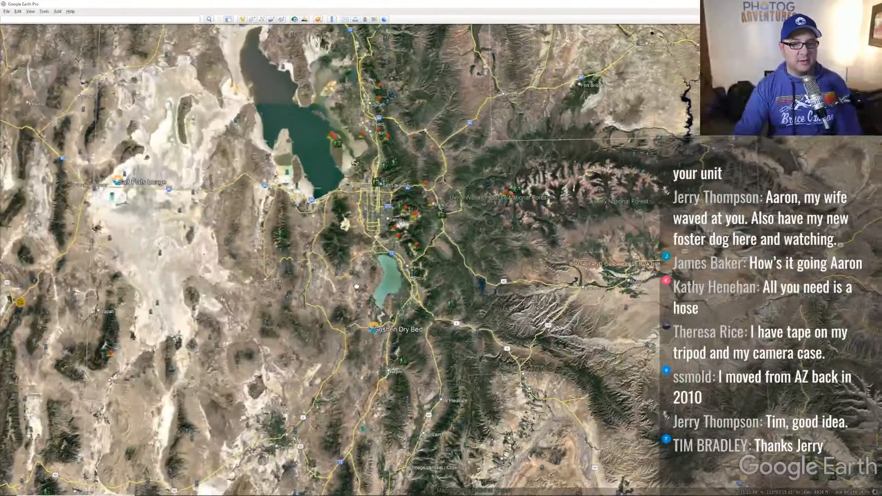
{"action": "left_click_drag", "start_coordinate": [360, 287], "coordinate": [356, 285]}
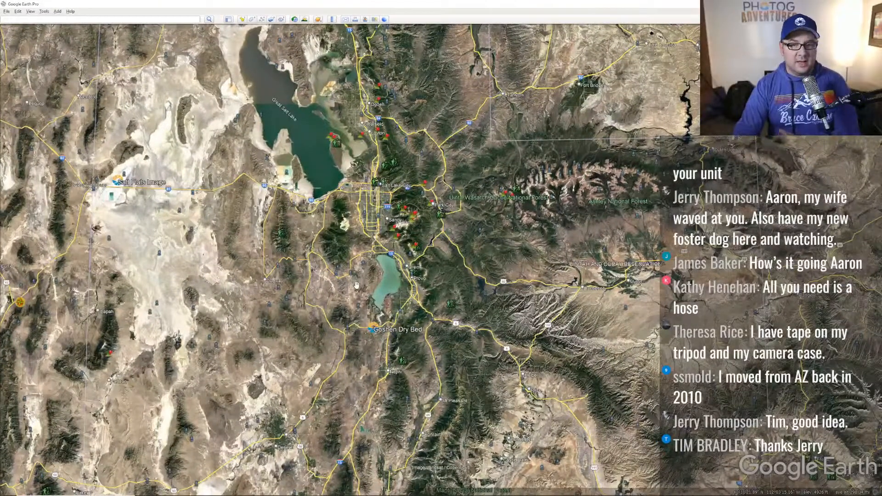
{"action": "key", "text": "alt+Tab"}
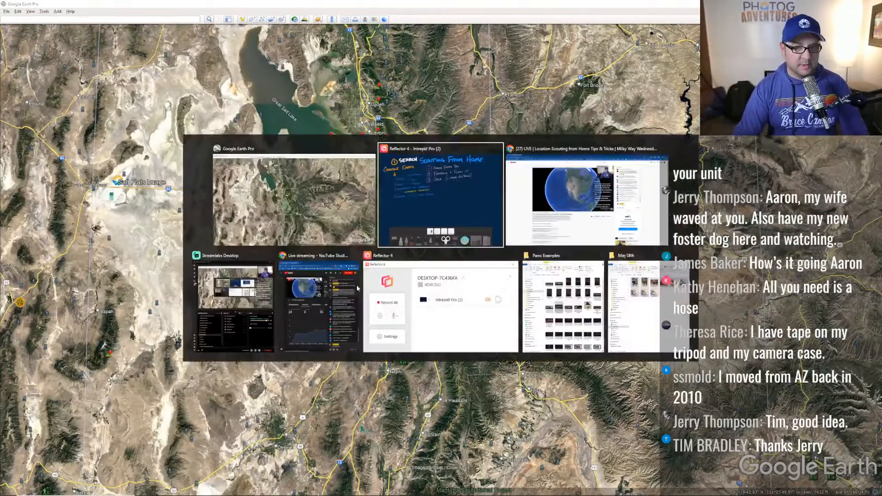
- Load lightpollutionmap.info in a new Chrome tab
{"action": "left_click", "coordinate": [94, 8]}
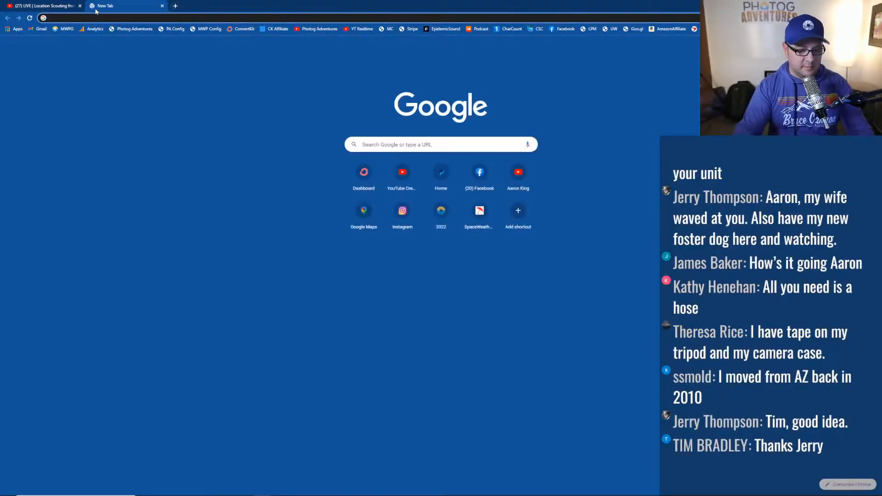
{"action": "type", "text": "lightpollutionmap.info"}
{"action": "key", "text": "Return"}
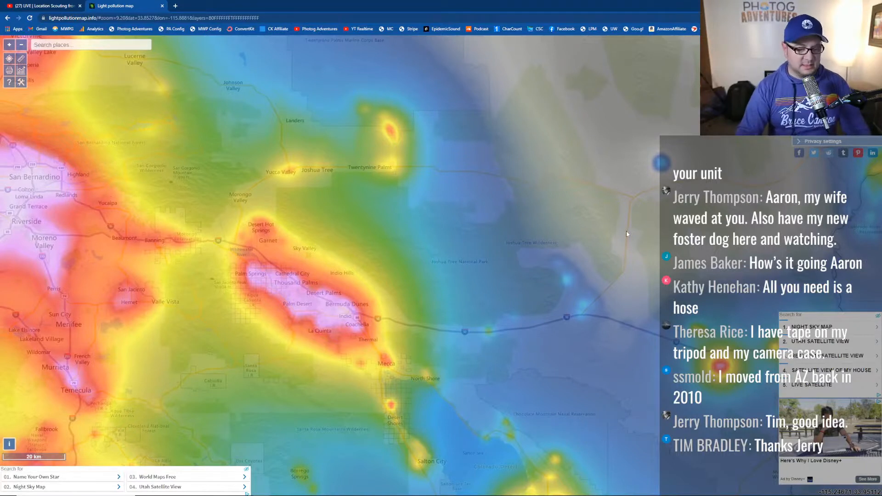
- In Google Earth Pro, pan to southern California and zoom toward the Palm Springs desert
{"action": "key", "text": "alt+Tab"}
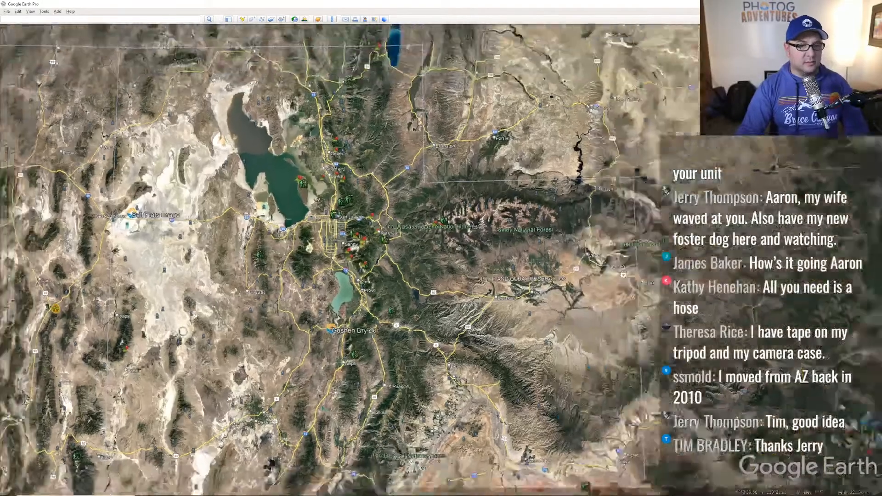
{"action": "scroll", "coordinate": [183, 331], "scroll_direction": "down", "scroll_amount": 4}
{"action": "left_click_drag", "start_coordinate": [183, 331], "coordinate": [386, 169]}
{"action": "left_click_drag", "start_coordinate": [217, 365], "coordinate": [314, 138]}
{"action": "scroll", "coordinate": [334, 278], "scroll_direction": "up", "scroll_amount": 5}
{"action": "scroll", "coordinate": [334, 278], "scroll_direction": "up", "scroll_amount": 5}
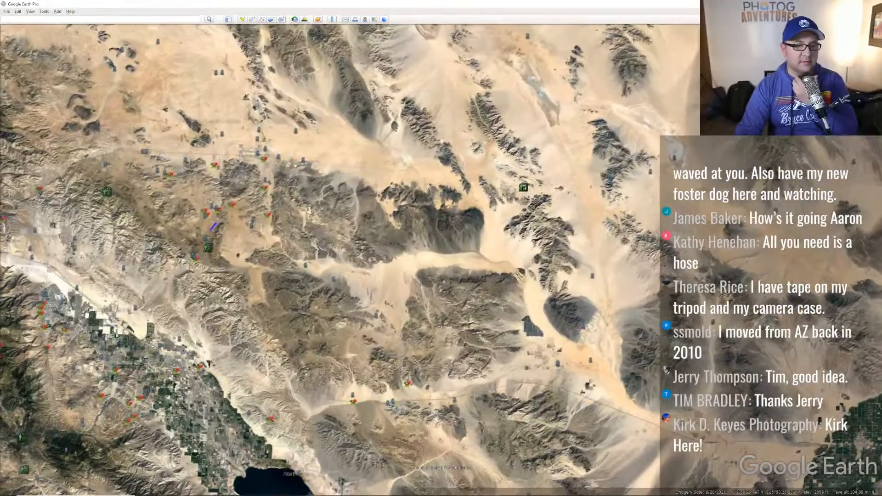
- Zoom in further on the Desert Heights area, then return to the Scouting From Home notes
{"action": "scroll", "coordinate": [363, 203], "scroll_direction": "up", "scroll_amount": 5}
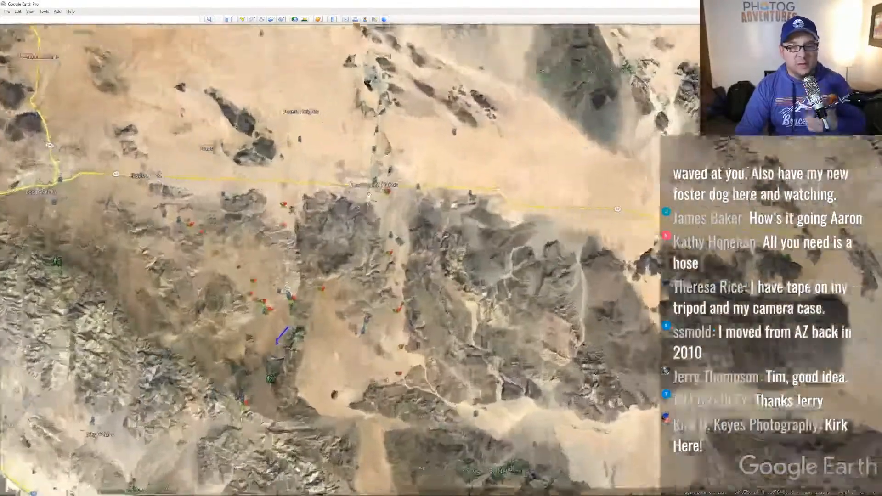
{"action": "key", "text": "alt+Tab"}
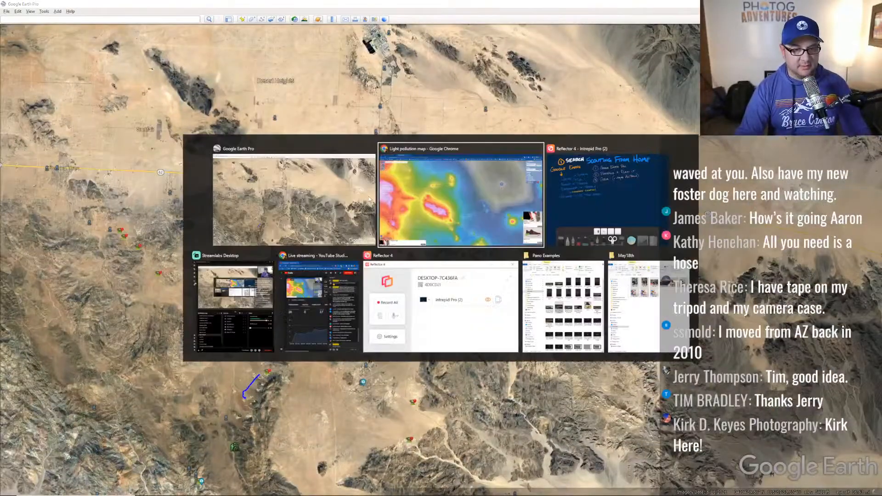
{"action": "left_click", "coordinate": [549, 193]}
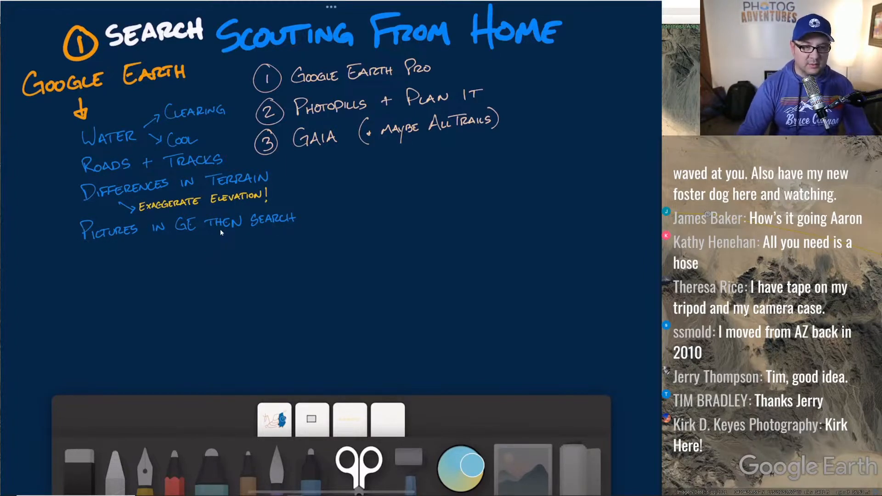
- Back in Google Earth Pro, shift the desert view north to reveal the place labels
{"action": "key", "text": "alt+Tab"}
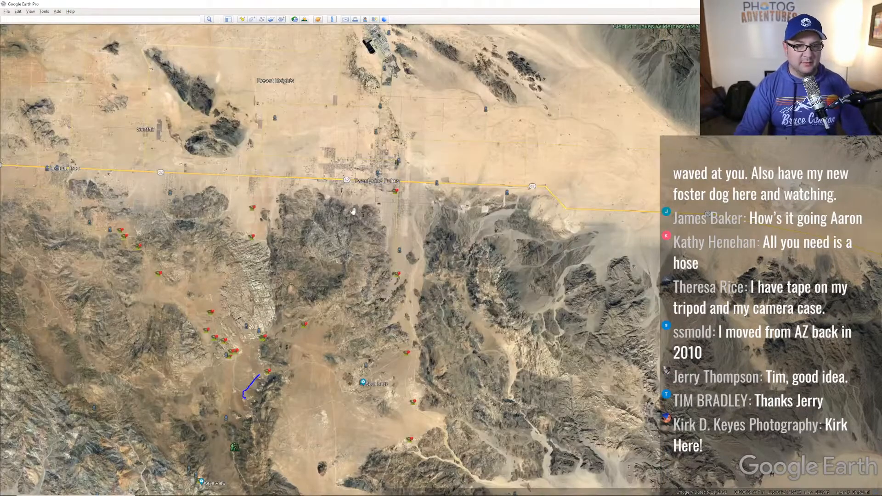
{"action": "scroll", "coordinate": [353, 213], "scroll_direction": "up", "scroll_amount": 3}
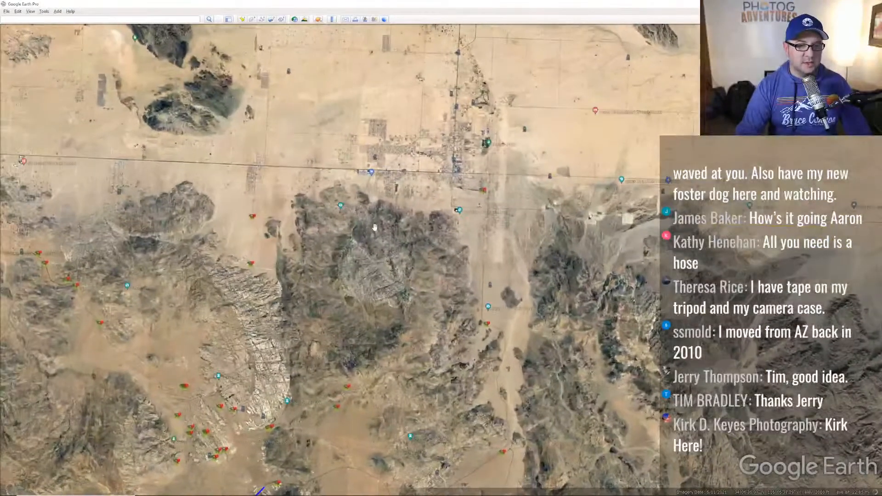
{"action": "left_click_drag", "start_coordinate": [354, 212], "coordinate": [387, 155]}
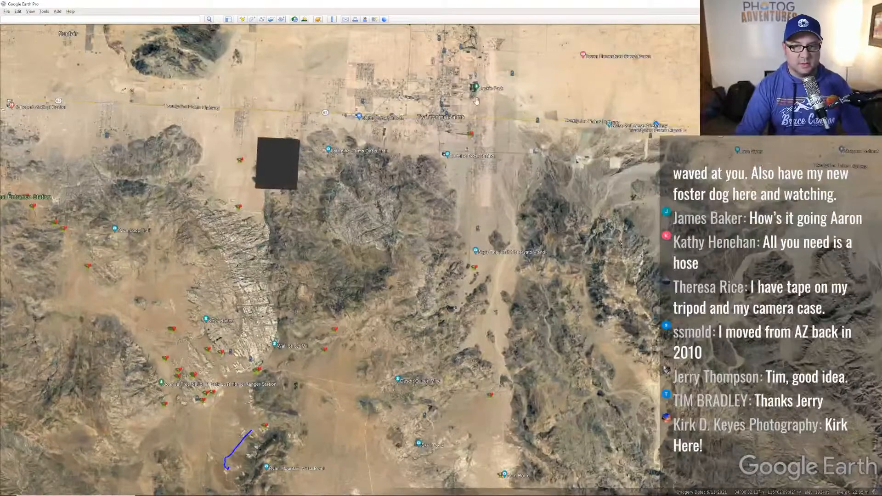
{"action": "scroll", "coordinate": [471, 186], "scroll_direction": "up", "scroll_amount": 3}
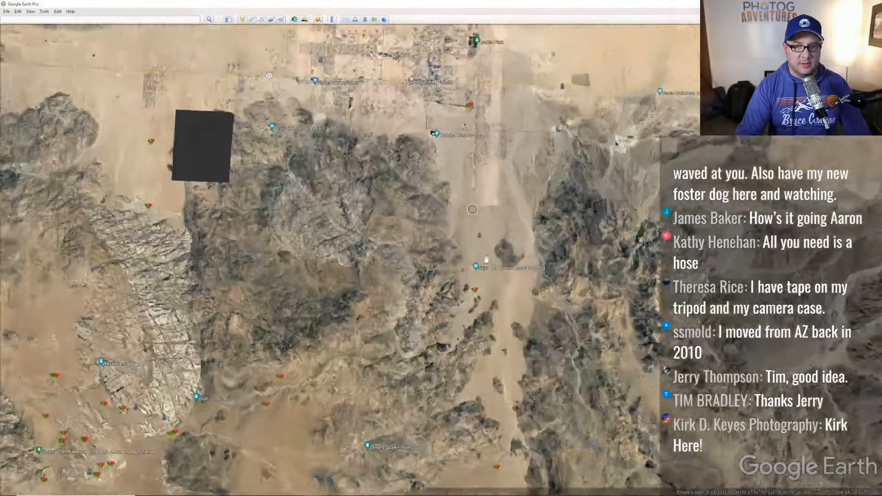
{"action": "scroll", "coordinate": [431, 215], "scroll_direction": "up", "scroll_amount": 3}
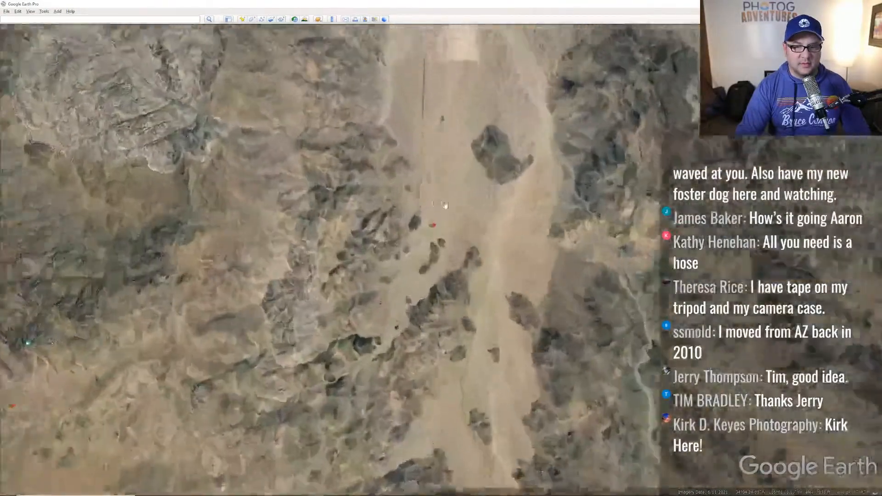
{"action": "scroll", "coordinate": [491, 302], "scroll_direction": "down", "scroll_amount": 2}
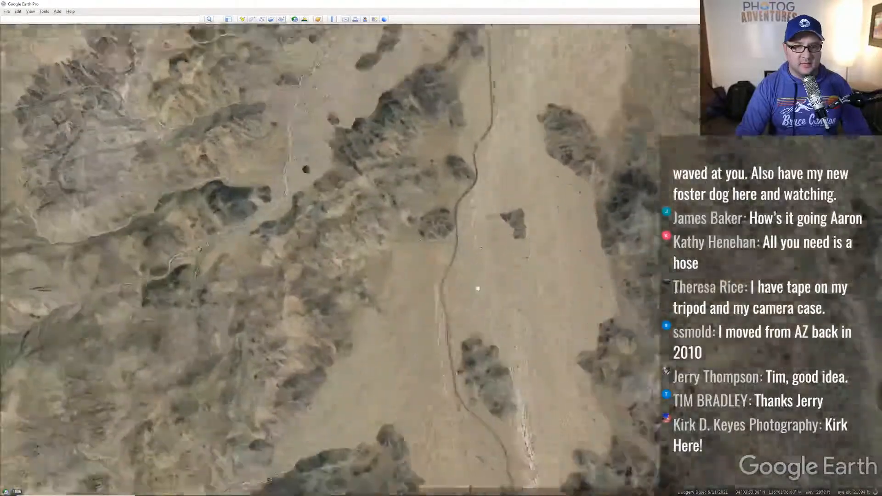
{"action": "scroll", "coordinate": [505, 231], "scroll_direction": "down", "scroll_amount": 3}
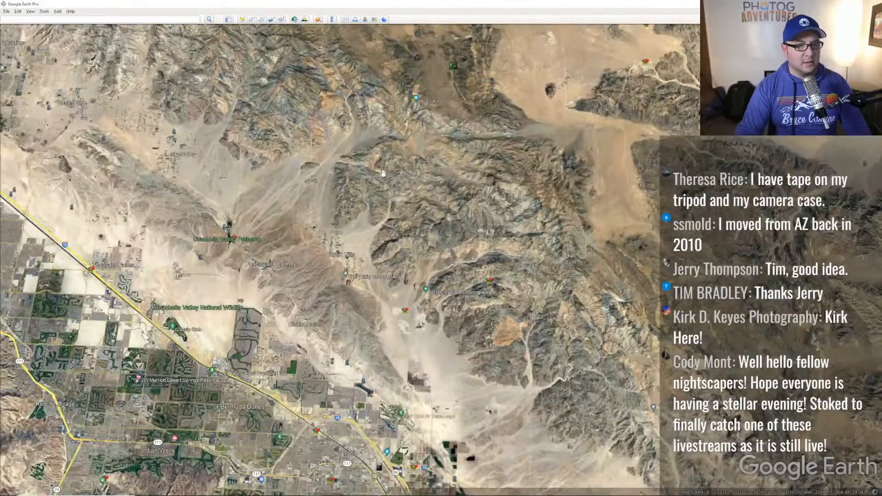
- Survey the mountains northwest of Indio, the Salton Sea and the northern canyons
{"action": "left_click_drag", "start_coordinate": [359, 110], "coordinate": [492, 339]}
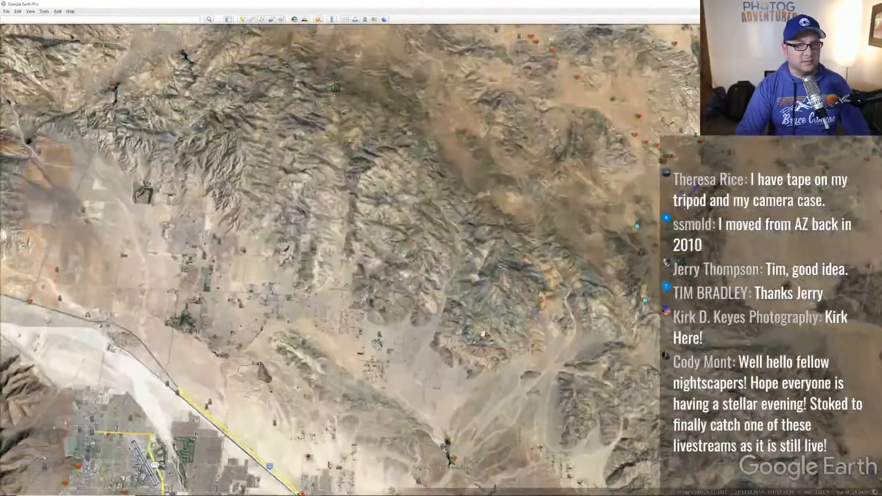
{"action": "left_click_drag", "start_coordinate": [518, 302], "coordinate": [329, 237]}
{"action": "left_click_drag", "start_coordinate": [607, 341], "coordinate": [506, 274]}
{"action": "scroll", "coordinate": [557, 287], "scroll_direction": "down", "scroll_amount": 3}
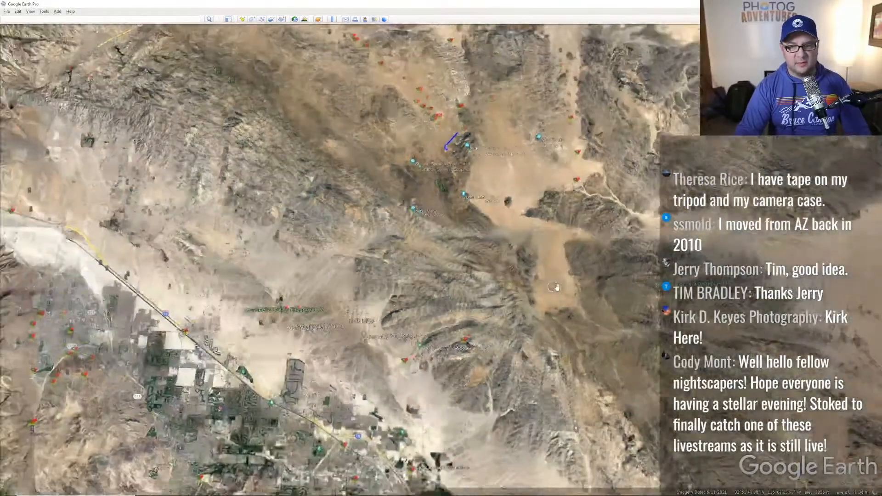
{"action": "scroll", "coordinate": [557, 287], "scroll_direction": "down", "scroll_amount": 3}
{"action": "left_click_drag", "start_coordinate": [608, 322], "coordinate": [388, 207]}
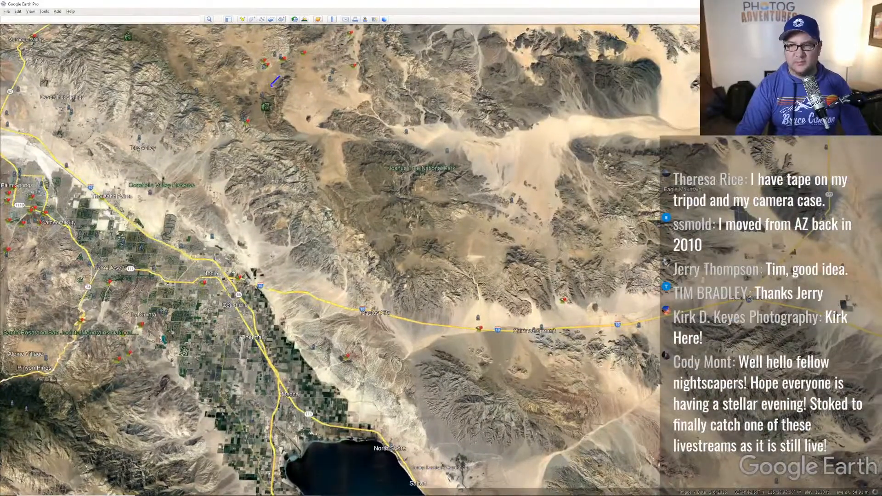
{"action": "scroll", "coordinate": [490, 223], "scroll_direction": "up", "scroll_amount": 5}
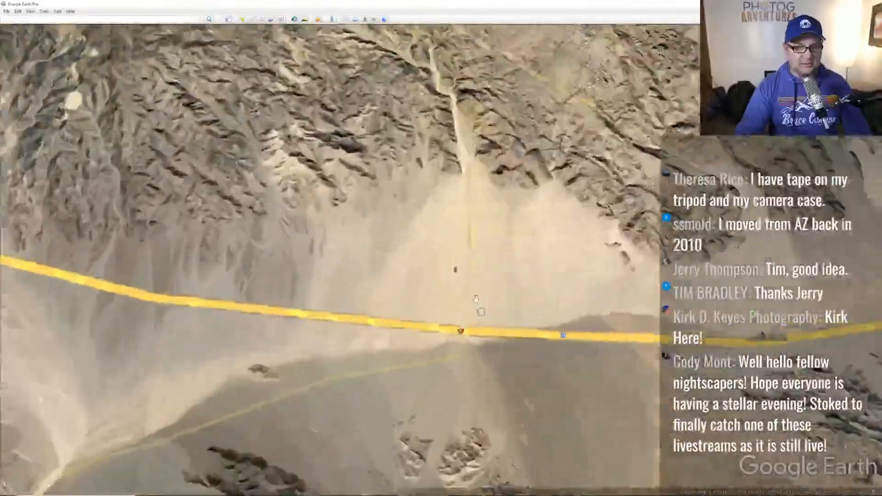
{"action": "scroll", "coordinate": [476, 299], "scroll_direction": "up", "scroll_amount": 3}
{"action": "left_click_drag", "start_coordinate": [471, 97], "coordinate": [471, 350]}
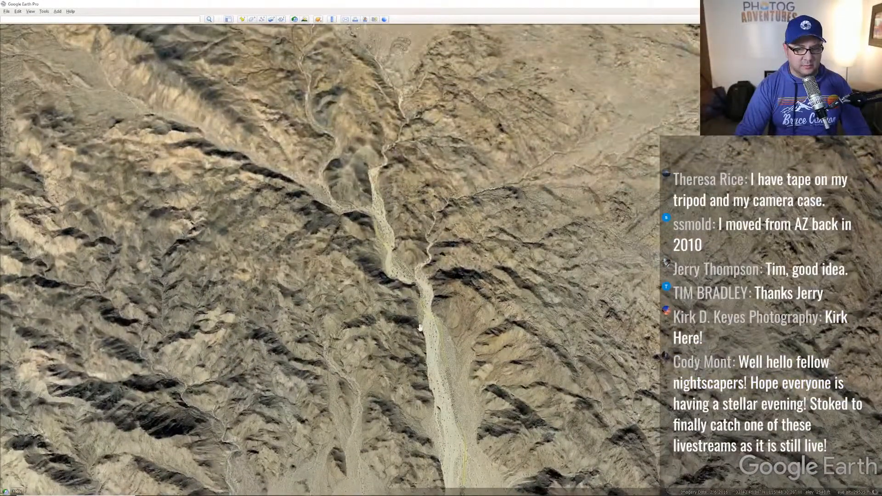
{"action": "scroll", "coordinate": [393, 232], "scroll_direction": "up", "scroll_amount": 5}
{"action": "scroll", "coordinate": [389, 229], "scroll_direction": "up", "scroll_amount": 5}
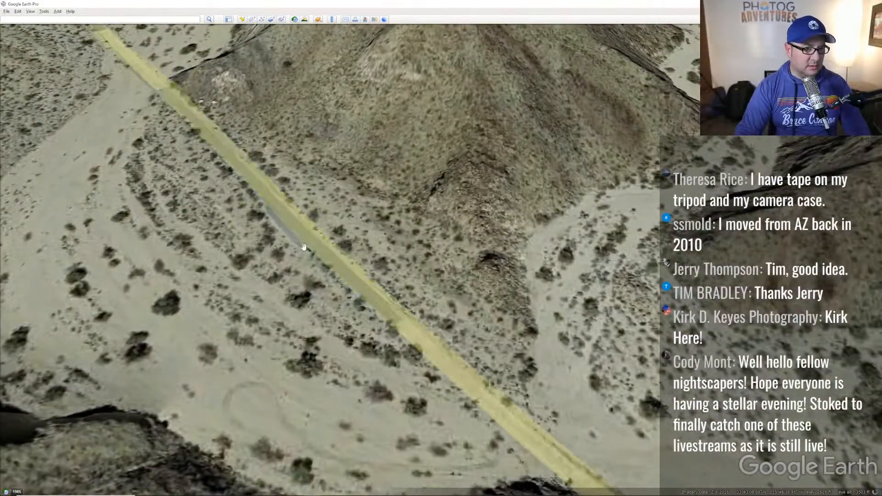
- Follow the road down the wash and tilt down to a near-ground view
{"action": "left_click_drag", "start_coordinate": [260, 267], "coordinate": [403, 326]}
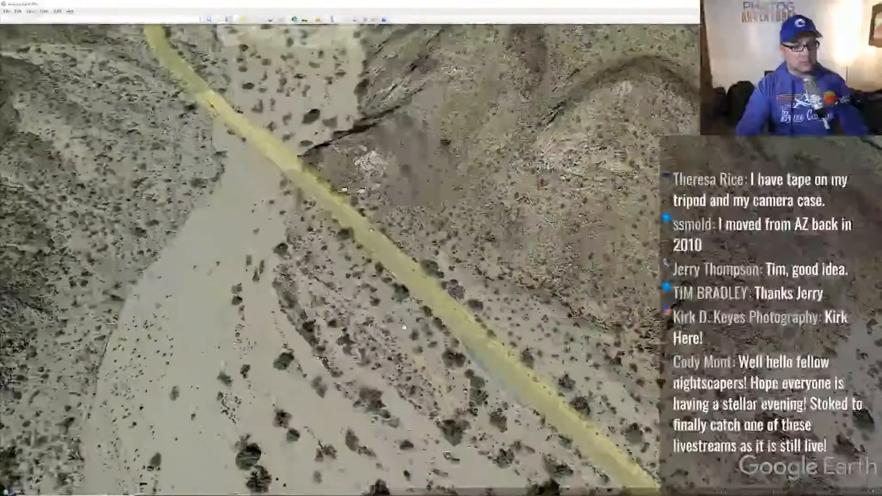
{"action": "left_click_drag", "start_coordinate": [262, 214], "coordinate": [306, 277]}
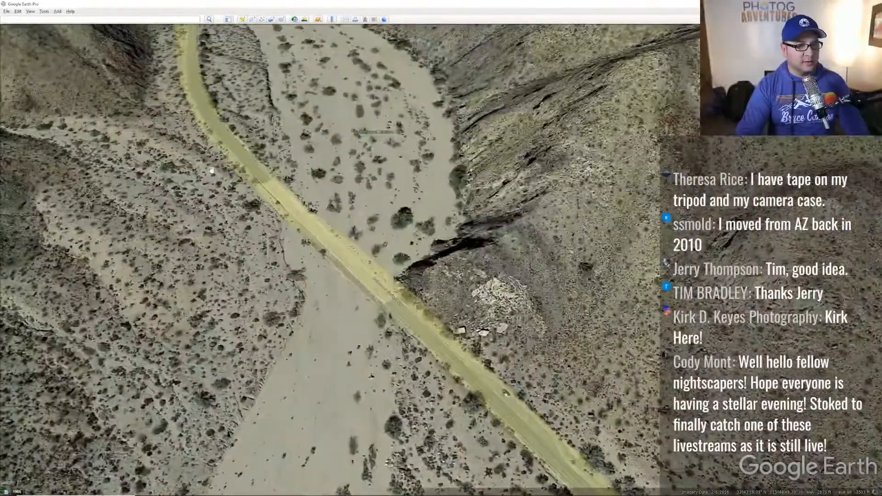
{"action": "left_click_drag", "start_coordinate": [212, 170], "coordinate": [252, 235]}
{"action": "scroll", "coordinate": [291, 226], "scroll_direction": "up", "scroll_amount": 3}
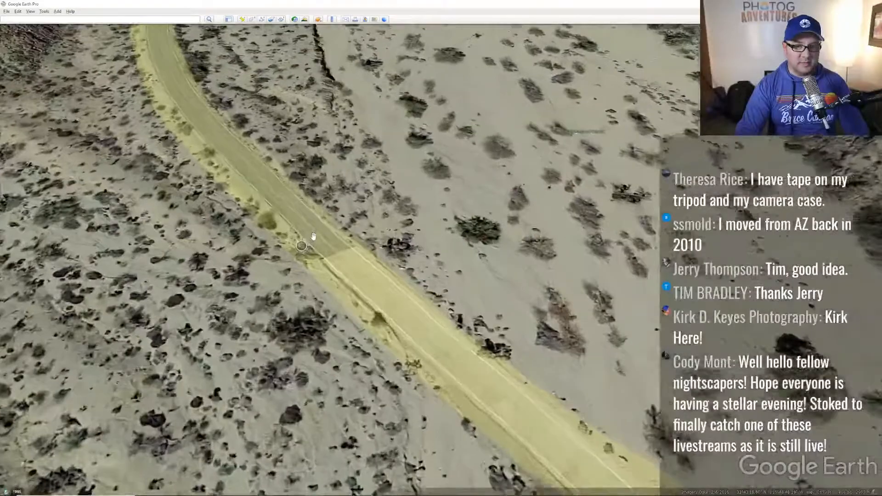
{"action": "middle_click_drag", "start_coordinate": [327, 218], "coordinate": [325, 273]}
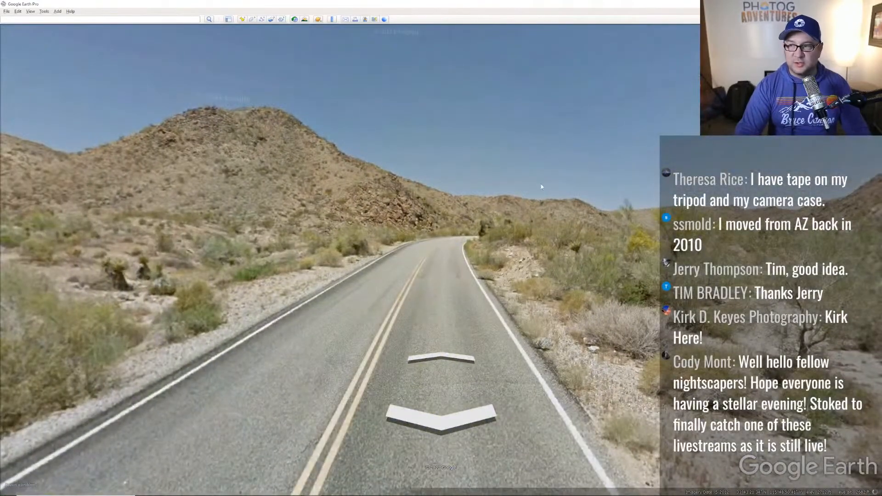
- Look around the road, roadside tree and brush, hillside and desert wash in Street View
{"action": "left_click_drag", "start_coordinate": [568, 188], "coordinate": [315, 158]}
{"action": "left_click_drag", "start_coordinate": [616, 248], "coordinate": [409, 275]}
{"action": "left_click_drag", "start_coordinate": [248, 287], "coordinate": [607, 257]}
{"action": "left_click_drag", "start_coordinate": [184, 230], "coordinate": [669, 264]}
{"action": "left_click_drag", "start_coordinate": [76, 177], "coordinate": [658, 247]}
{"action": "left_click_drag", "start_coordinate": [193, 248], "coordinate": [475, 231]}
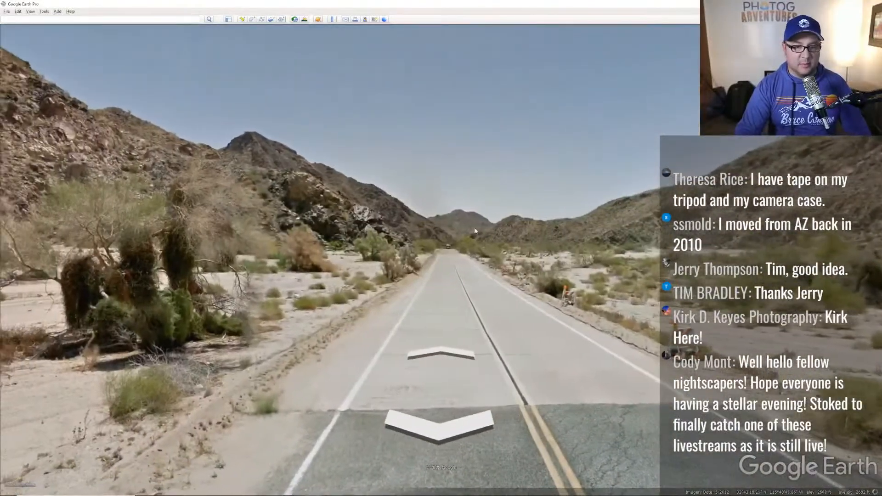
{"action": "left_click_drag", "start_coordinate": [544, 290], "coordinate": [28, 271]}
{"action": "left_click_drag", "start_coordinate": [644, 252], "coordinate": [499, 248]}
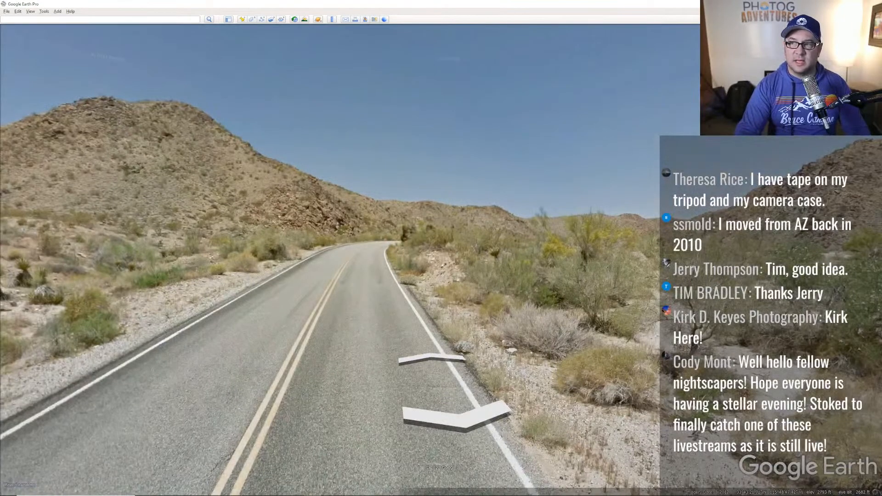
{"action": "scroll", "coordinate": [492, 252], "scroll_direction": "down", "scroll_amount": 10}
- Zoom out of Street View and center the Salton Sea near Coachella
{"action": "scroll", "coordinate": [491, 253], "scroll_direction": "down", "scroll_amount": 10}
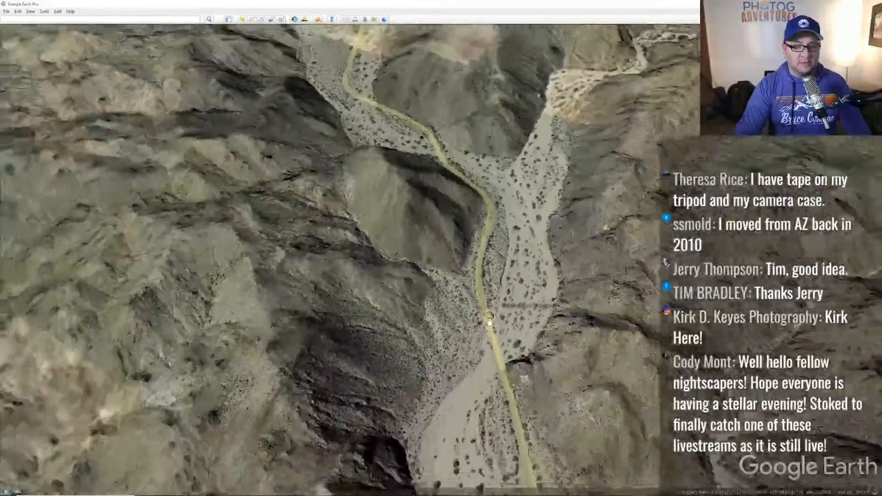
{"action": "scroll", "coordinate": [490, 320], "scroll_direction": "down", "scroll_amount": 10}
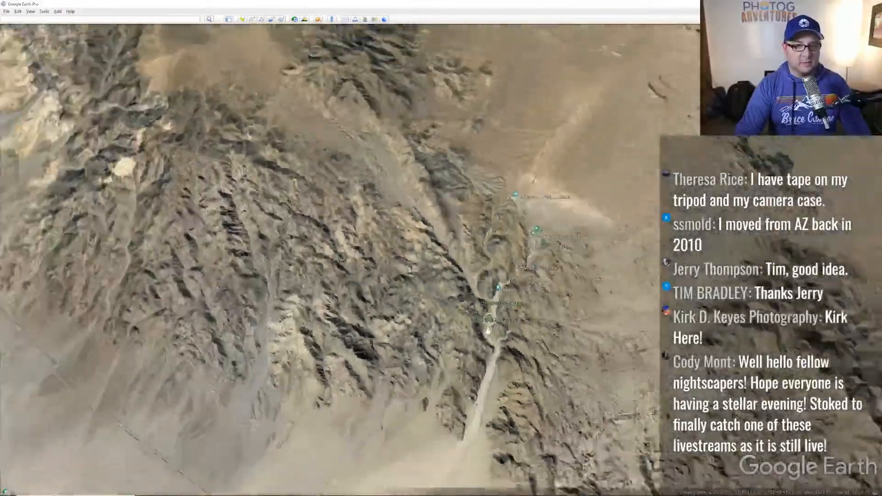
{"action": "scroll", "coordinate": [488, 330], "scroll_direction": "down", "scroll_amount": 10}
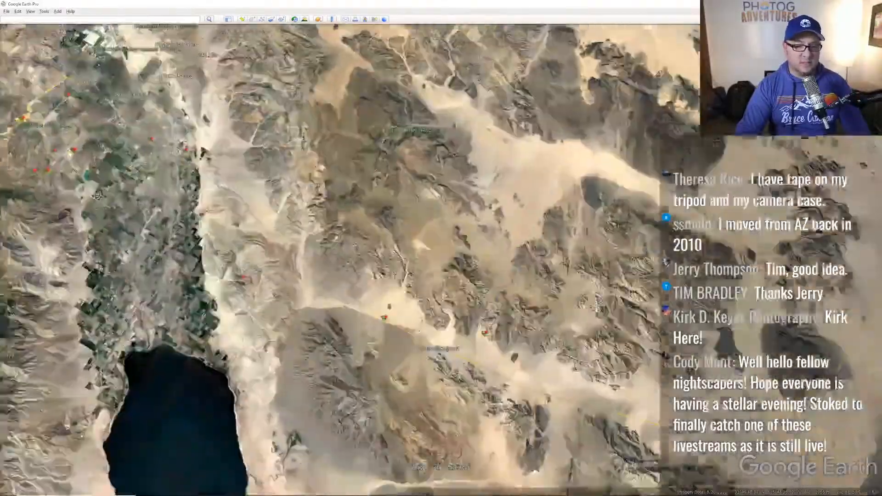
{"action": "scroll", "coordinate": [383, 263], "scroll_direction": "down", "scroll_amount": 5}
{"action": "left_click_drag", "start_coordinate": [196, 130], "coordinate": [308, 276]}
{"action": "scroll", "coordinate": [308, 276], "scroll_direction": "down", "scroll_amount": 3}
{"action": "left_click_drag", "start_coordinate": [274, 165], "coordinate": [294, 108]}
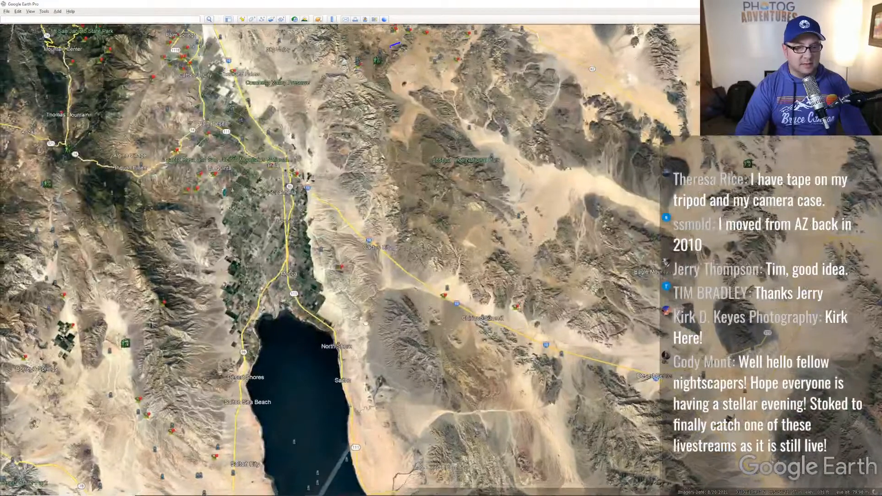
{"action": "left_click_drag", "start_coordinate": [407, 308], "coordinate": [327, 297]}
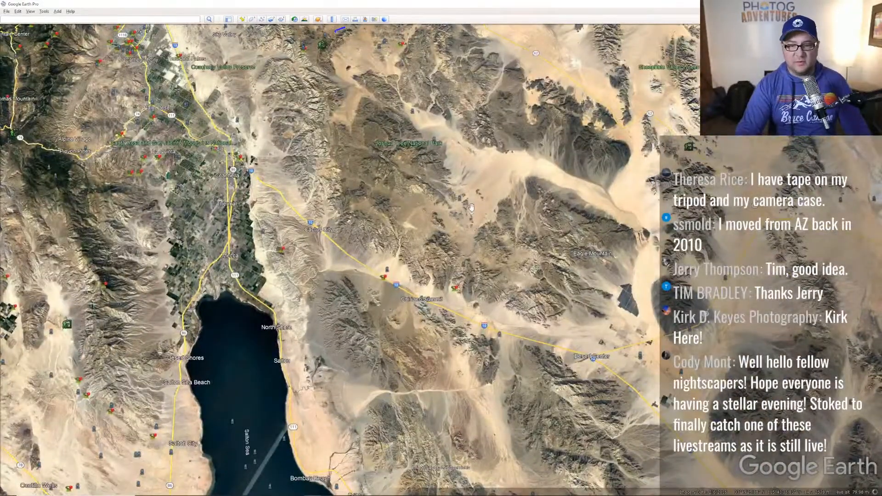
- Pan past Joshua Tree, Twentynine Palms, Eagle Mountain, Morongo Valley and Palm Springs
{"action": "left_click_drag", "start_coordinate": [483, 112], "coordinate": [520, 74]}
{"action": "left_click_drag", "start_coordinate": [537, 326], "coordinate": [465, 277]}
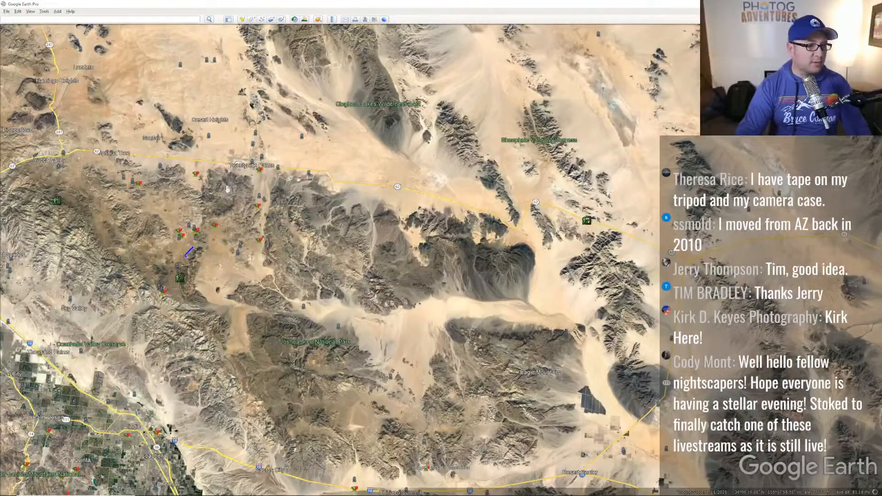
{"action": "left_click_drag", "start_coordinate": [270, 203], "coordinate": [389, 212]}
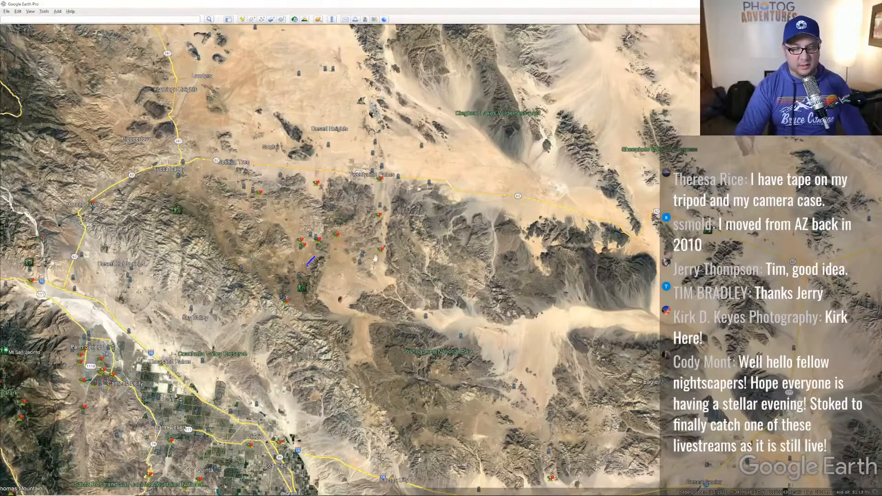
{"action": "scroll", "coordinate": [382, 243], "scroll_direction": "up", "scroll_amount": 3}
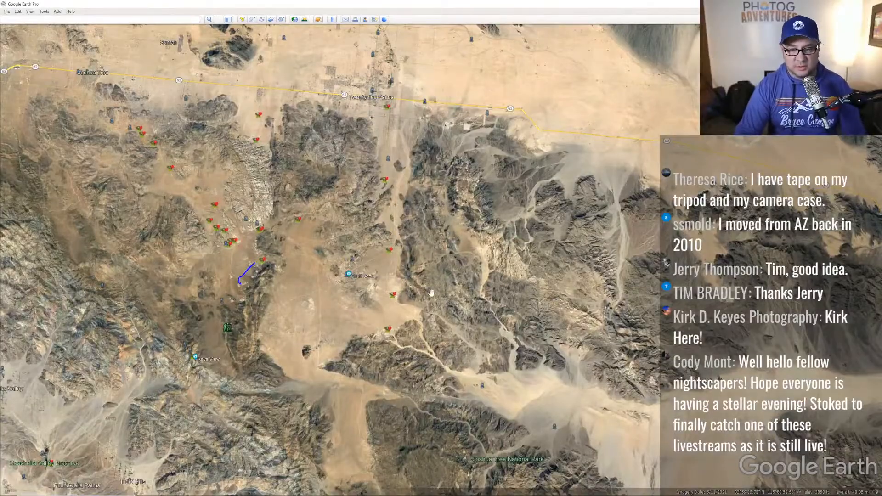
{"action": "scroll", "coordinate": [423, 292], "scroll_direction": "down", "scroll_amount": 5}
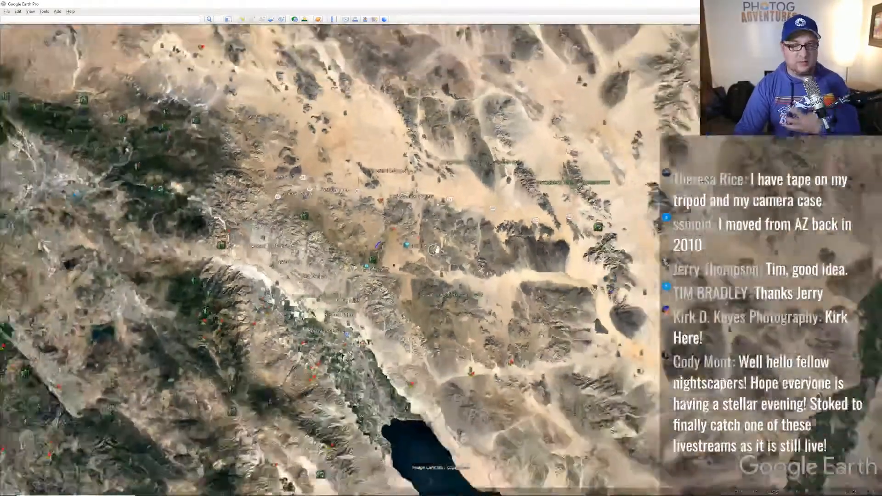
{"action": "scroll", "coordinate": [435, 249], "scroll_direction": "down", "scroll_amount": 3}
- Fling the map north to Utah and zoom into the desert west of Utah Lake
{"action": "left_click_drag", "start_coordinate": [676, 200], "coordinate": [524, 329]}
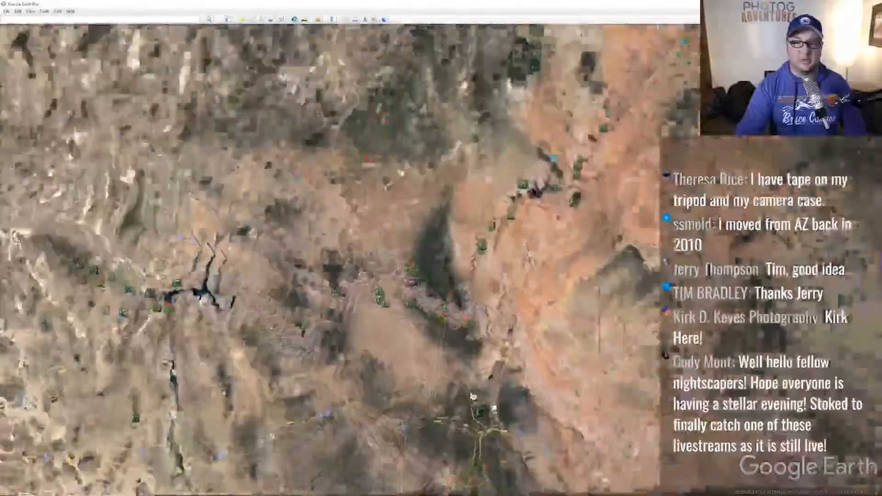
{"action": "scroll", "coordinate": [526, 331], "scroll_direction": "down", "scroll_amount": 5}
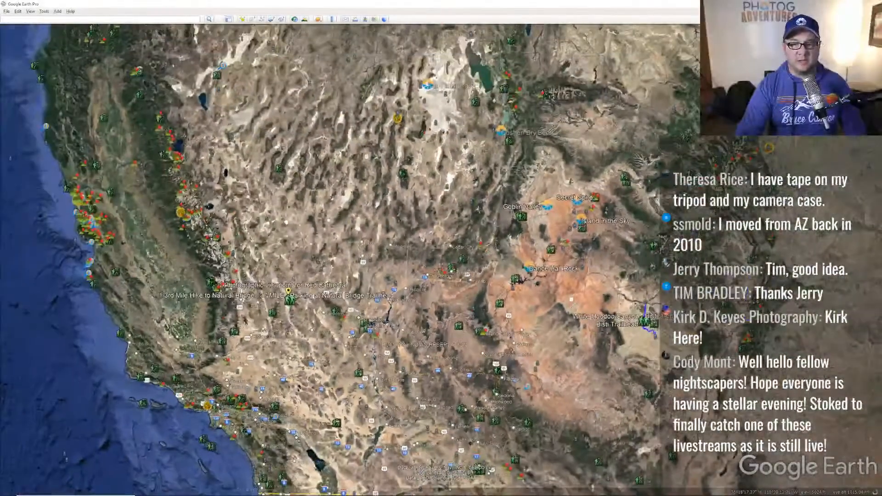
{"action": "left_click_drag", "start_coordinate": [608, 245], "coordinate": [479, 250]}
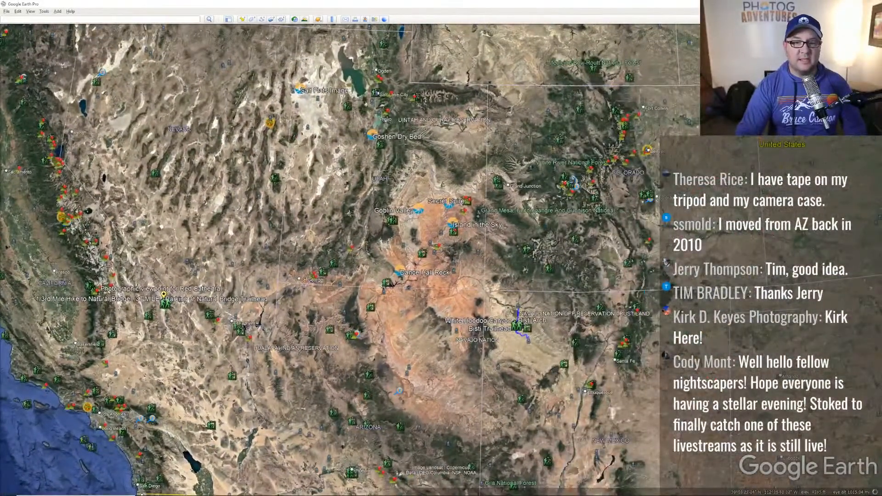
{"action": "scroll", "coordinate": [386, 216], "scroll_direction": "up", "scroll_amount": 4}
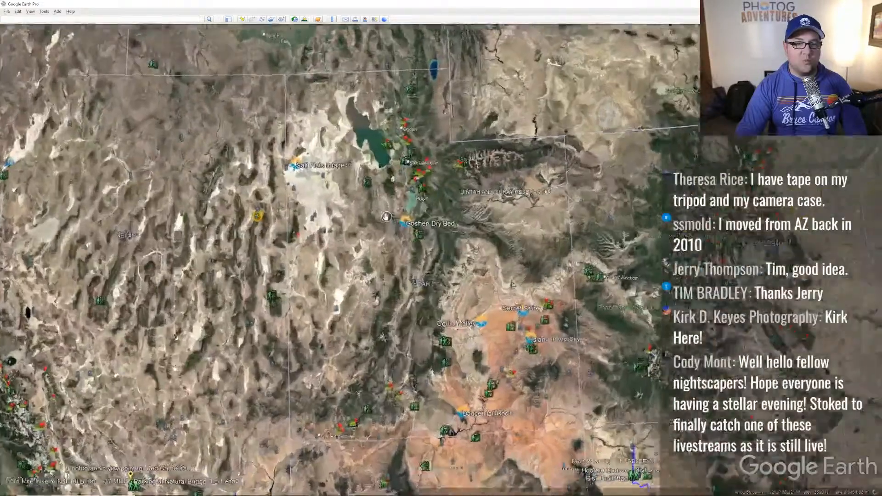
{"action": "scroll", "coordinate": [386, 216], "scroll_direction": "up", "scroll_amount": 2}
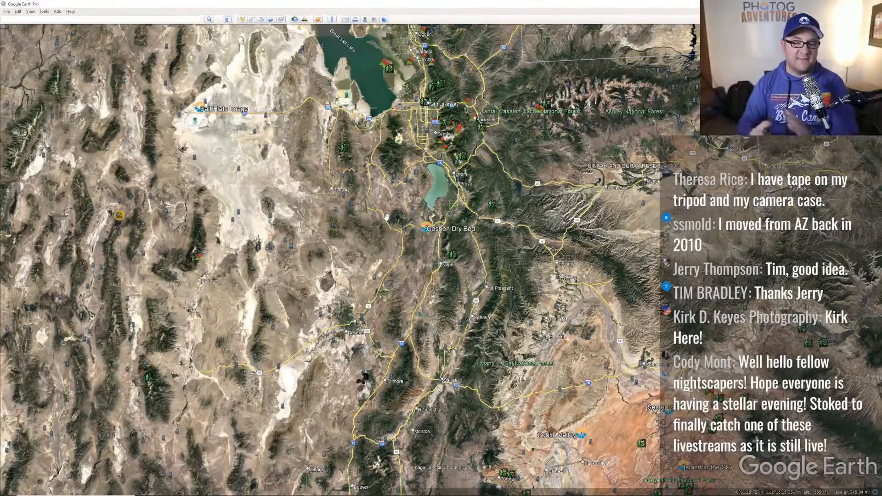
{"action": "scroll", "coordinate": [350, 255], "scroll_direction": "up", "scroll_amount": 3}
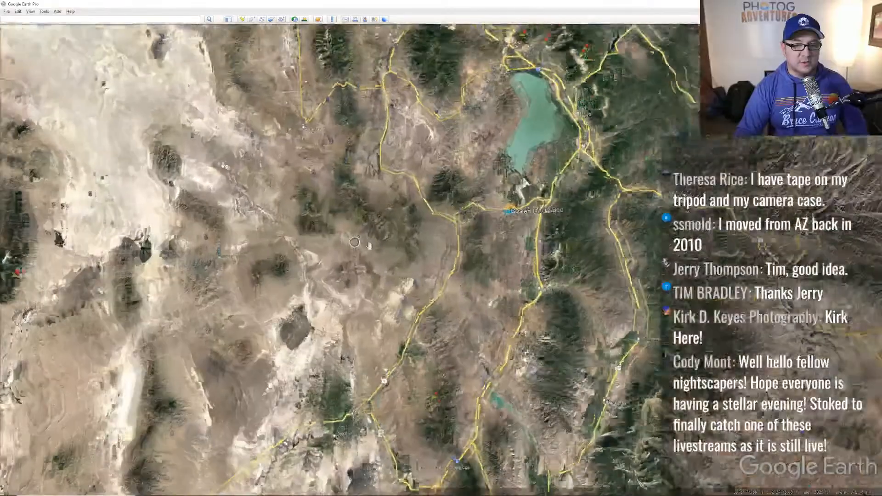
{"action": "key", "text": "alt+Tab"}
{"action": "key", "text": "alt+Tab"}
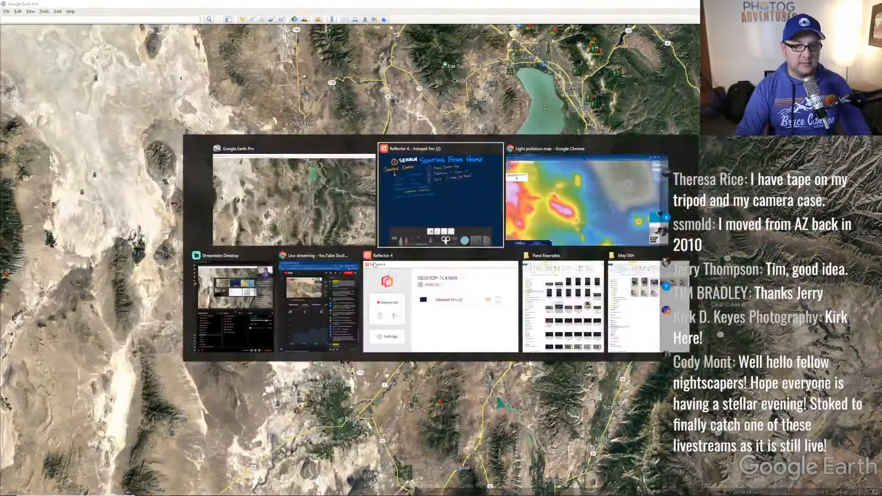
- Center the light pollution map on Salt Lake City, then zoom to dark Eureka and Elberta
{"action": "scroll", "coordinate": [462, 215], "scroll_direction": "down", "scroll_amount": 3}
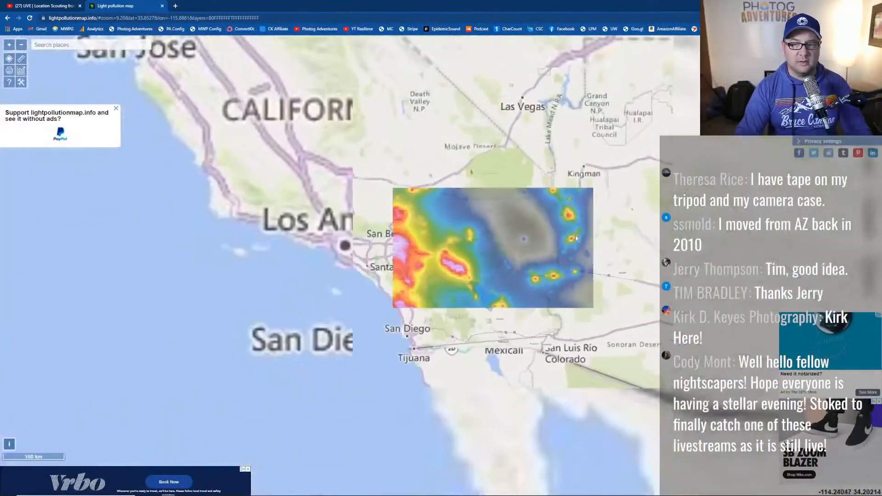
{"action": "left_click_drag", "start_coordinate": [595, 212], "coordinate": [442, 312]}
{"action": "left_click_drag", "start_coordinate": [429, 82], "coordinate": [431, 214]}
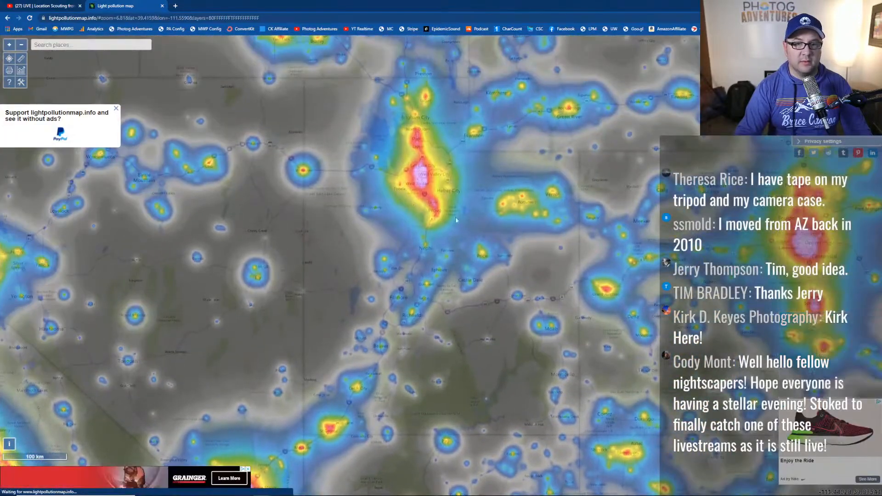
{"action": "scroll", "coordinate": [425, 217], "scroll_direction": "up", "scroll_amount": 1}
{"action": "scroll", "coordinate": [437, 207], "scroll_direction": "up", "scroll_amount": 1}
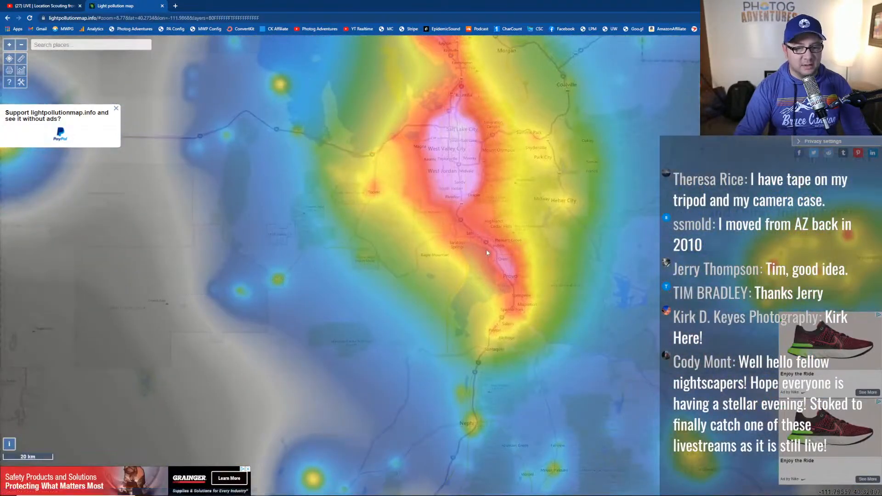
{"action": "scroll", "coordinate": [486, 251], "scroll_direction": "up", "scroll_amount": 1}
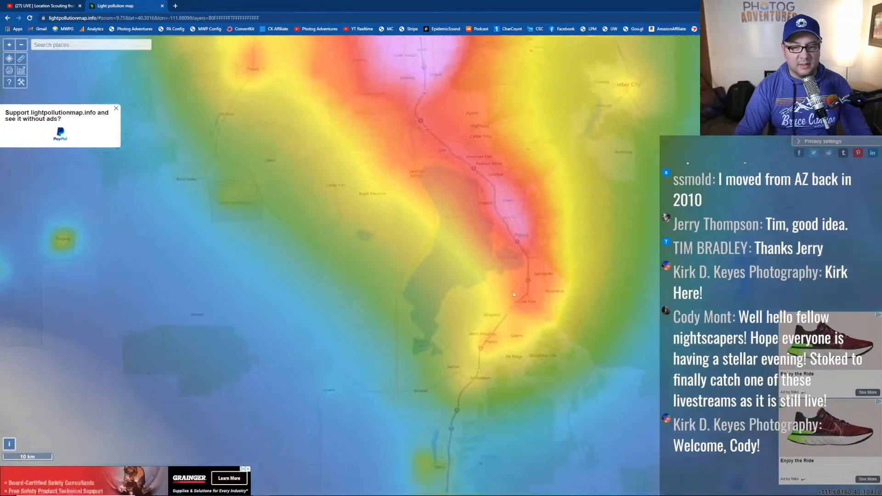
{"action": "left_click_drag", "start_coordinate": [526, 371], "coordinate": [531, 234]}
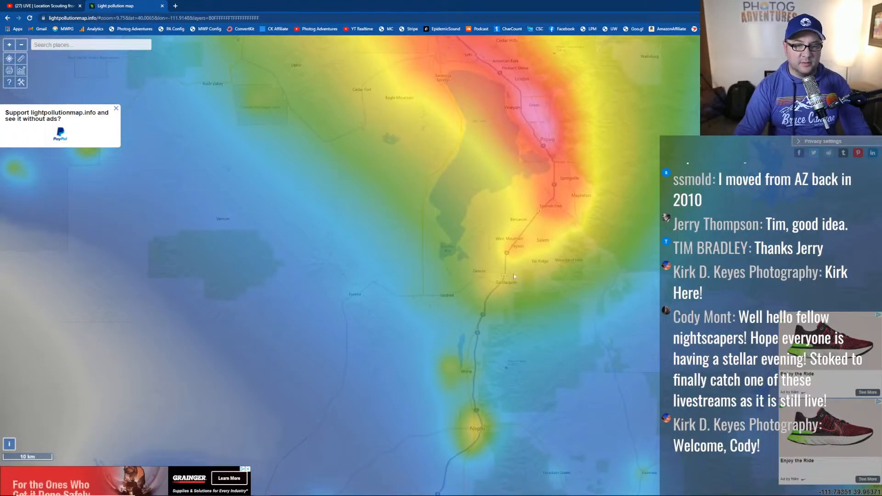
{"action": "left_click_drag", "start_coordinate": [477, 264], "coordinate": [533, 215]}
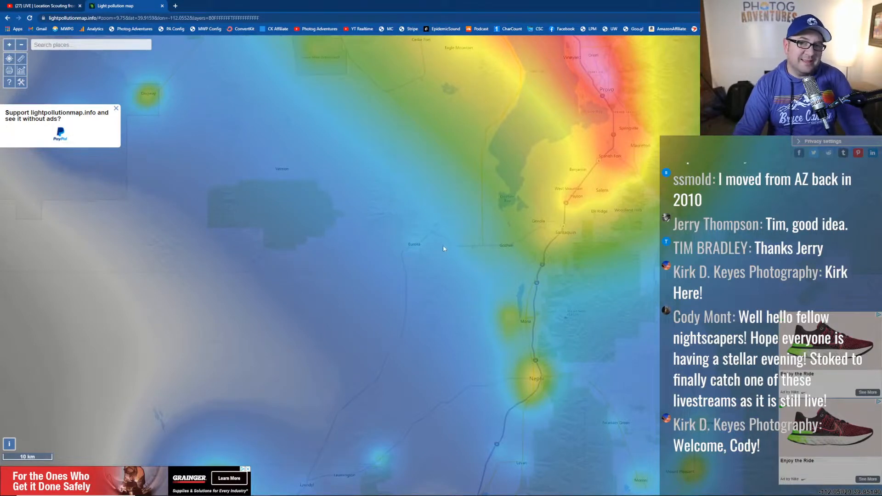
{"action": "scroll", "coordinate": [439, 249], "scroll_direction": "up", "scroll_amount": 3}
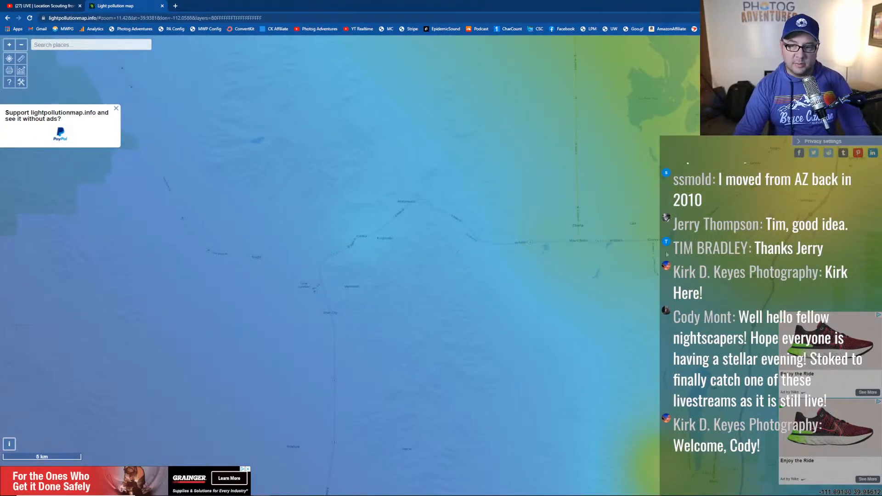
- In Google Earth Pro, pan past the valley farmland and Eureka to the highway junction
{"action": "key", "text": "alt+Tab"}
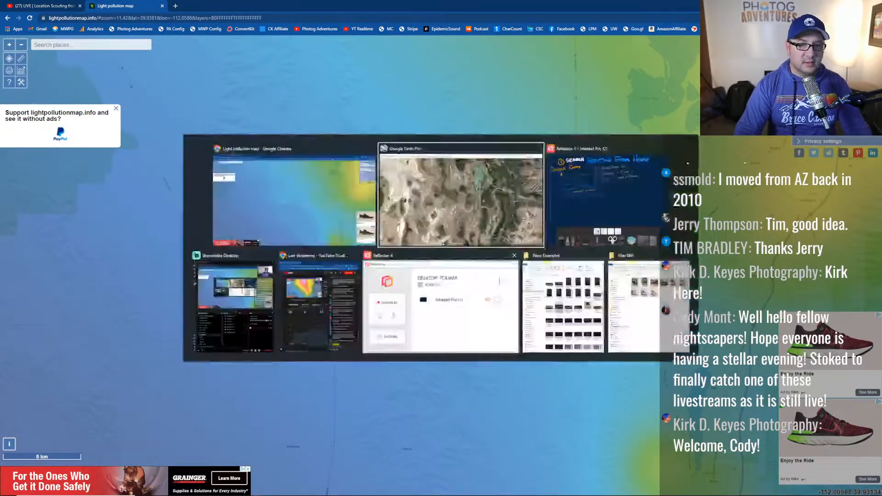
{"action": "scroll", "coordinate": [476, 218], "scroll_direction": "up", "scroll_amount": 5}
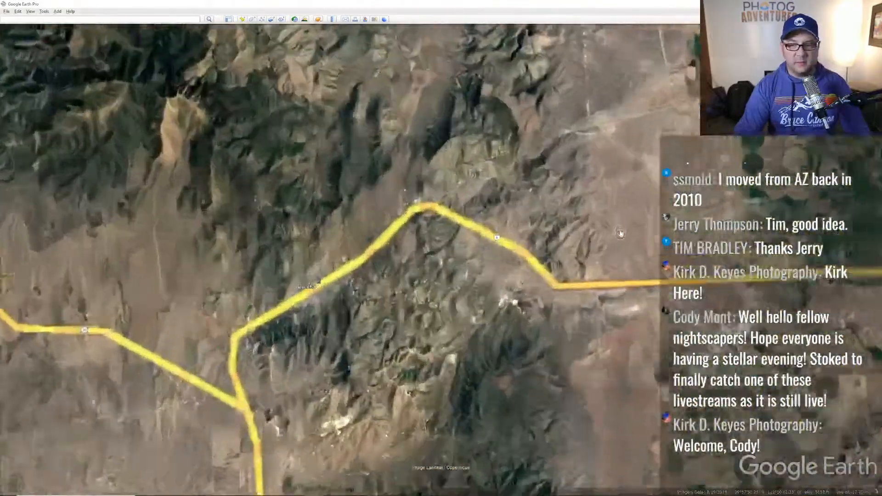
{"action": "left_click_drag", "start_coordinate": [620, 233], "coordinate": [449, 160]}
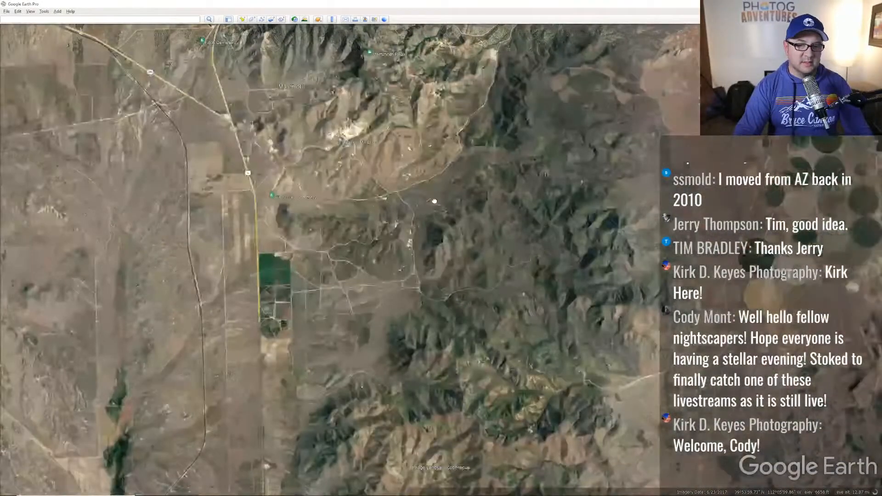
{"action": "left_click_drag", "start_coordinate": [435, 201], "coordinate": [433, 256]}
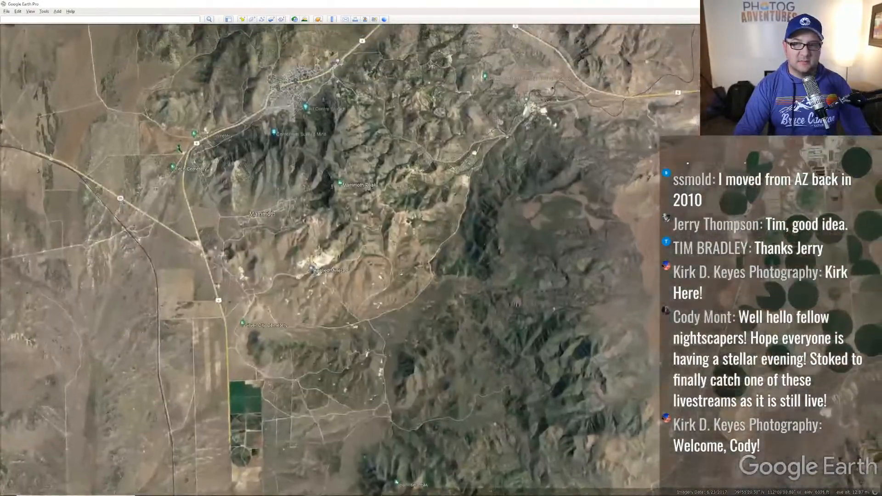
{"action": "scroll", "coordinate": [612, 161], "scroll_direction": "up", "scroll_amount": 5}
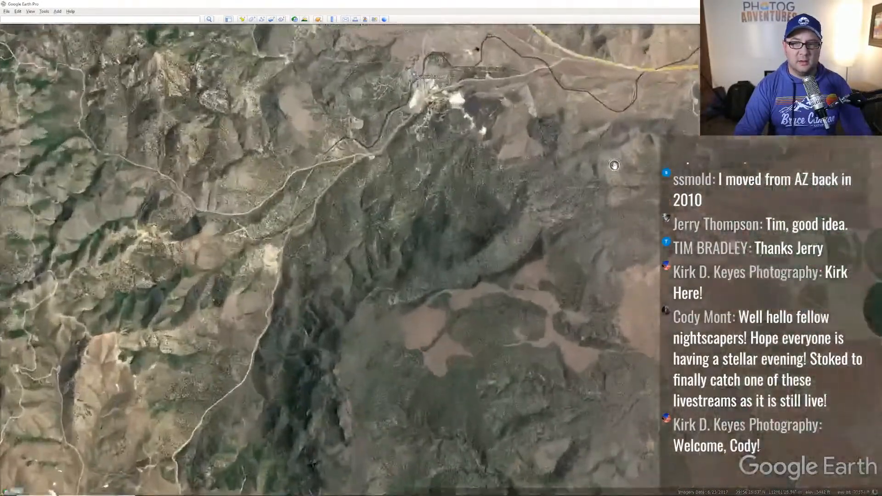
{"action": "scroll", "coordinate": [641, 163], "scroll_direction": "up", "scroll_amount": 3}
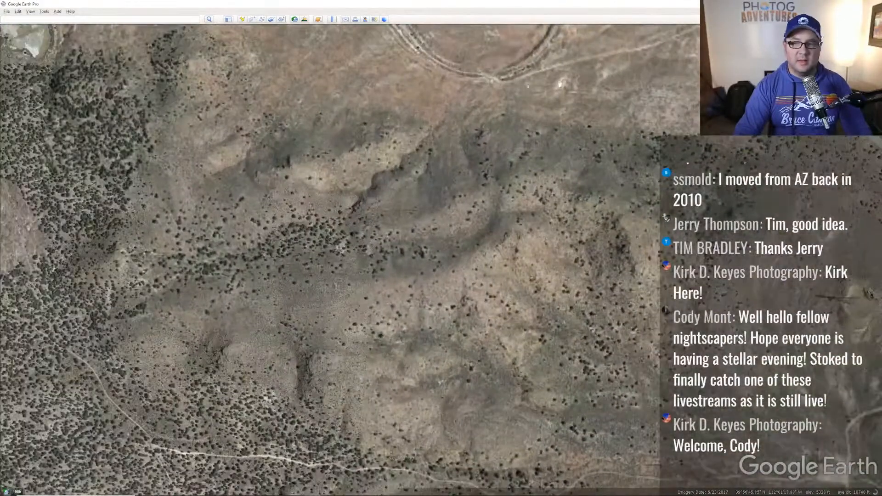
{"action": "left_click_drag", "start_coordinate": [562, 87], "coordinate": [563, 191]}
{"action": "left_click_drag", "start_coordinate": [375, 138], "coordinate": [410, 252]}
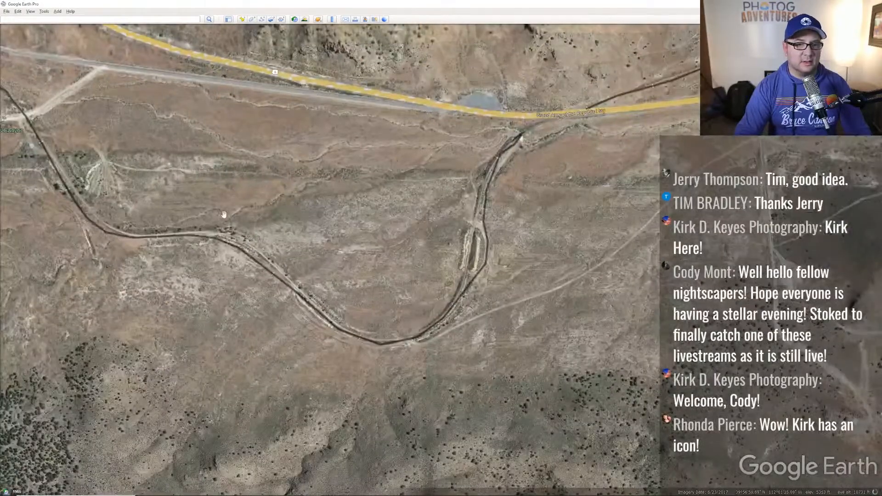
{"action": "left_click_drag", "start_coordinate": [227, 216], "coordinate": [596, 257]}
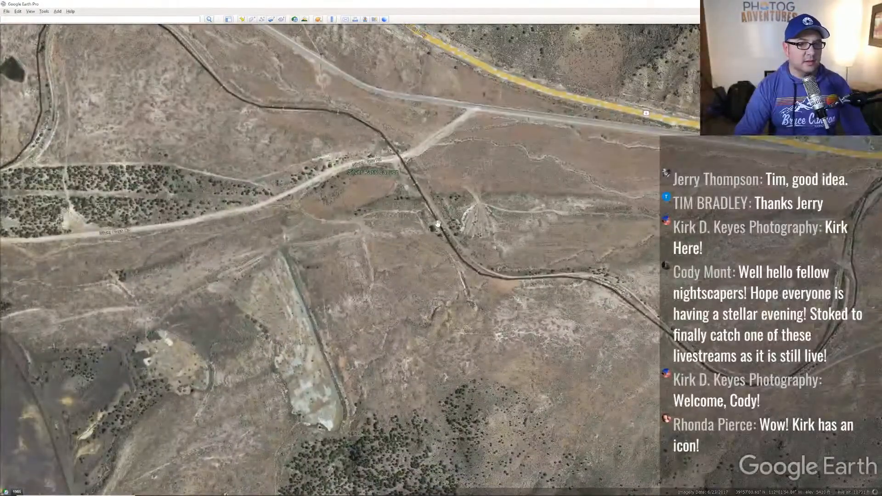
- Follow the curving road to the highway pullout and zoom in
{"action": "scroll", "coordinate": [422, 206], "scroll_direction": "down", "scroll_amount": 3}
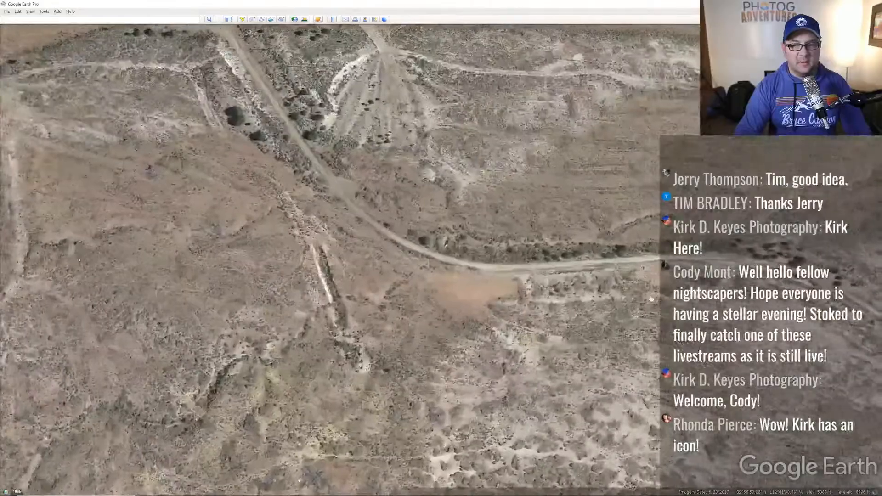
{"action": "left_click_drag", "start_coordinate": [651, 299], "coordinate": [432, 210]}
{"action": "left_click_drag", "start_coordinate": [657, 224], "coordinate": [556, 235]}
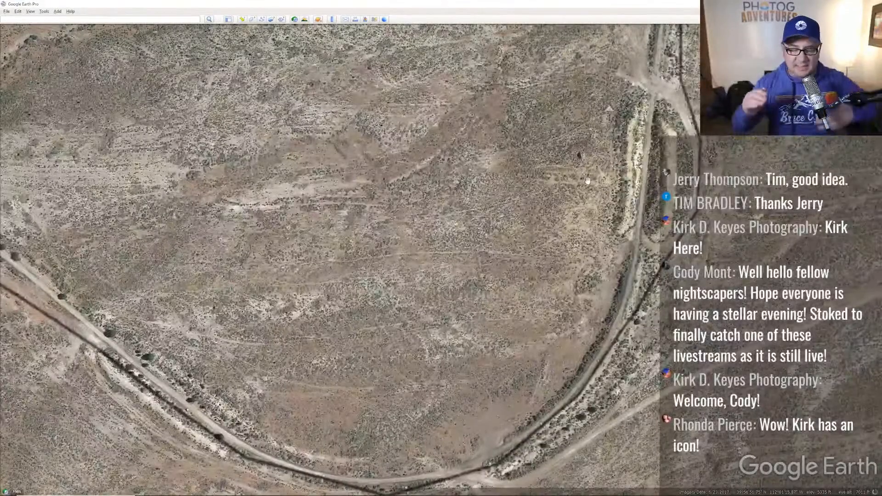
{"action": "left_click_drag", "start_coordinate": [601, 125], "coordinate": [469, 427]}
{"action": "left_click_drag", "start_coordinate": [608, 62], "coordinate": [504, 248]}
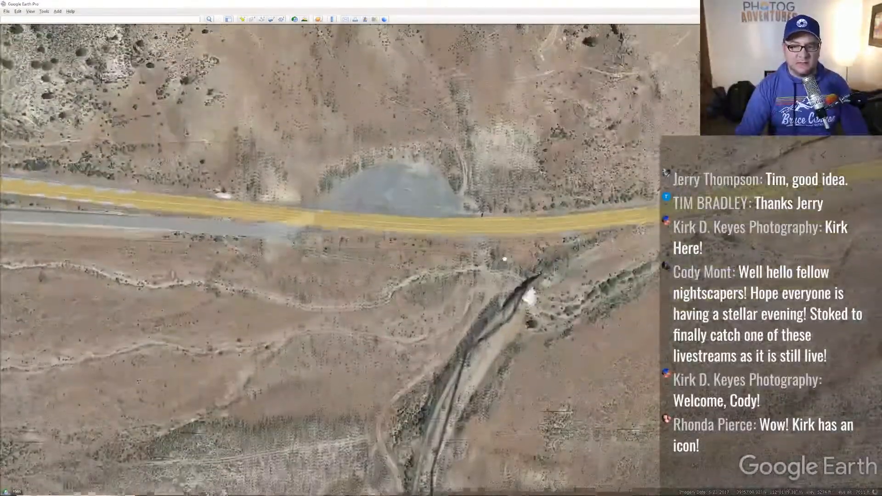
{"action": "scroll", "coordinate": [532, 312], "scroll_direction": "up", "scroll_amount": 2}
- Tilt and rotate the 3D view so the railway bridge lies level below the highway
{"action": "middle_click_drag", "start_coordinate": [532, 312], "coordinate": [530, 253]}
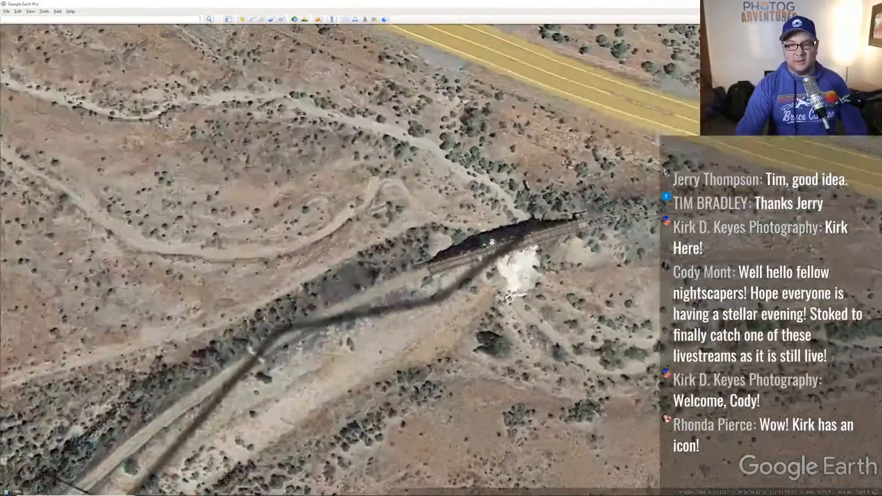
{"action": "middle_click_drag", "start_coordinate": [392, 247], "coordinate": [579, 265]}
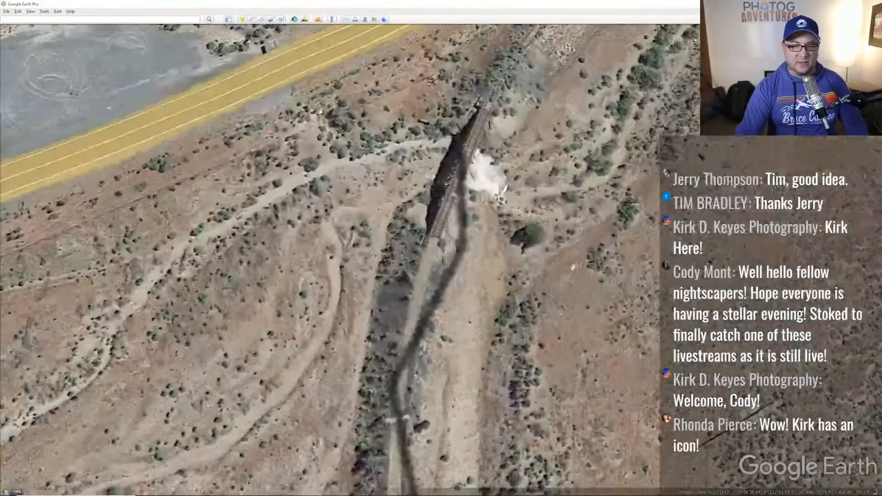
{"action": "left_click_drag", "start_coordinate": [486, 194], "coordinate": [477, 268]}
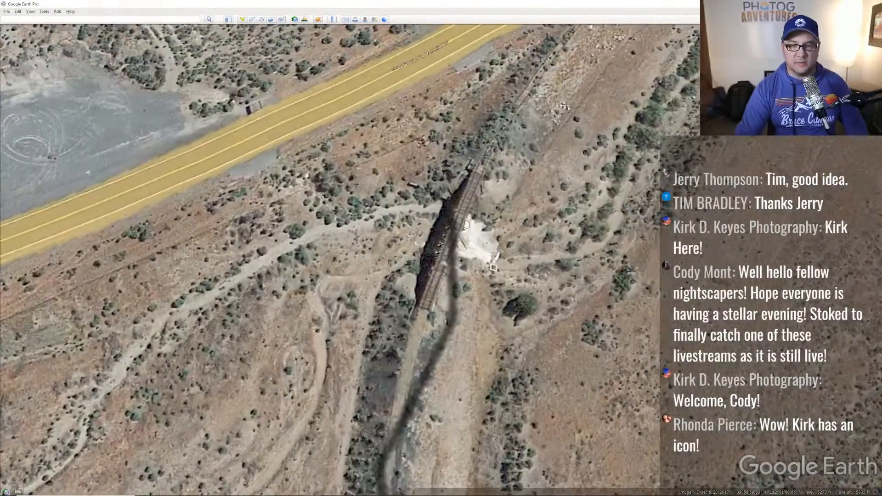
{"action": "middle_click_drag", "start_coordinate": [460, 233], "coordinate": [459, 224]}
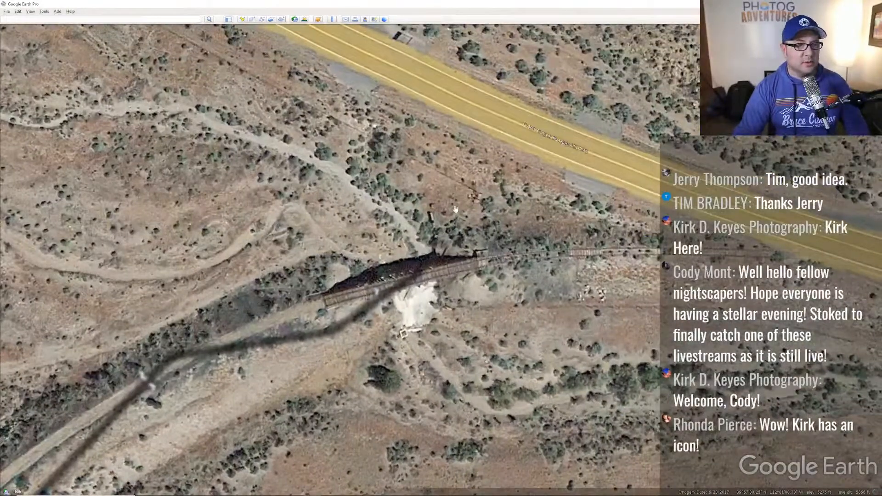
- Show the sidebar and turn on the Photos layer with its Google Maps Photos source
{"action": "left_click", "coordinate": [229, 19]}
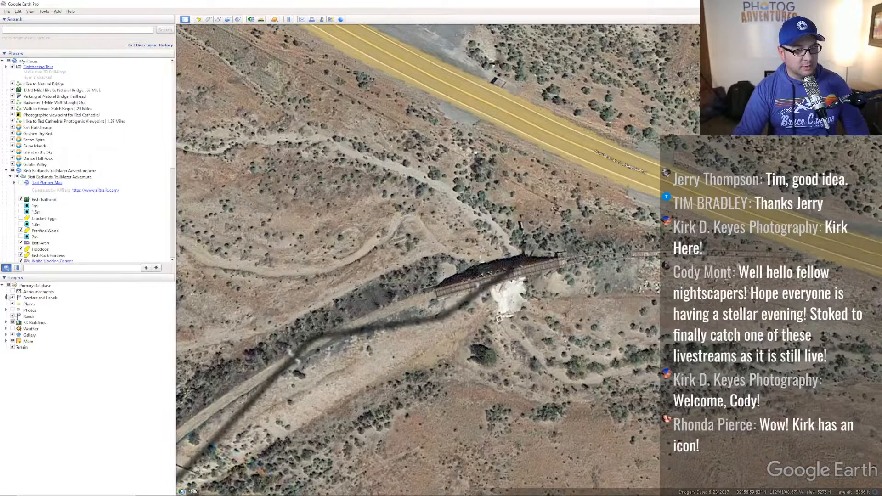
{"action": "left_click", "coordinate": [12, 311]}
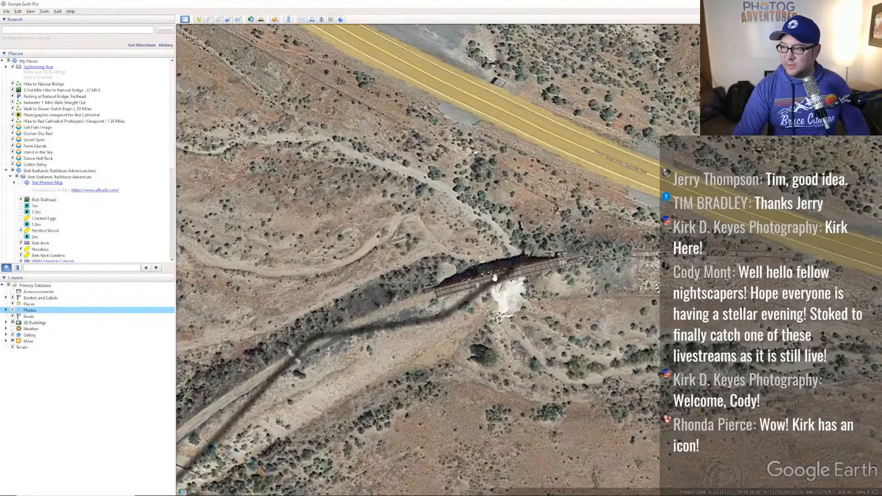
{"action": "scroll", "coordinate": [495, 277], "scroll_direction": "down", "scroll_amount": 5}
{"action": "scroll", "coordinate": [572, 242], "scroll_direction": "down", "scroll_amount": 3}
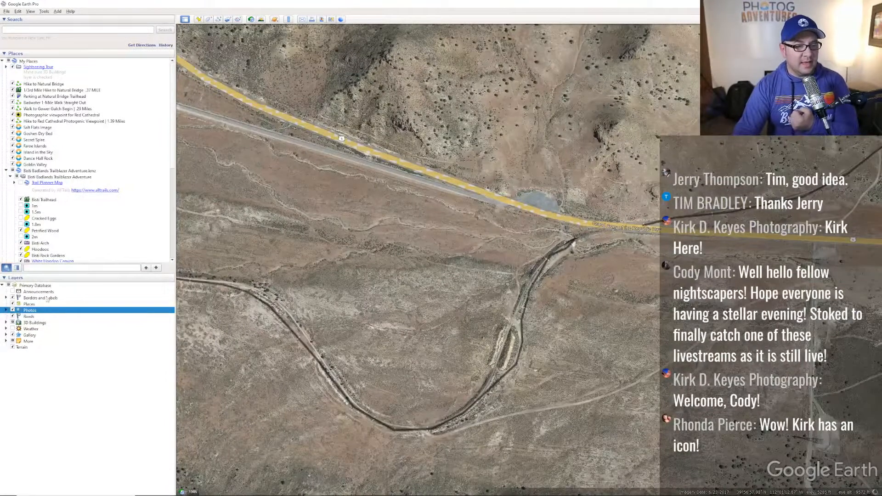
{"action": "left_click", "coordinate": [6, 310]}
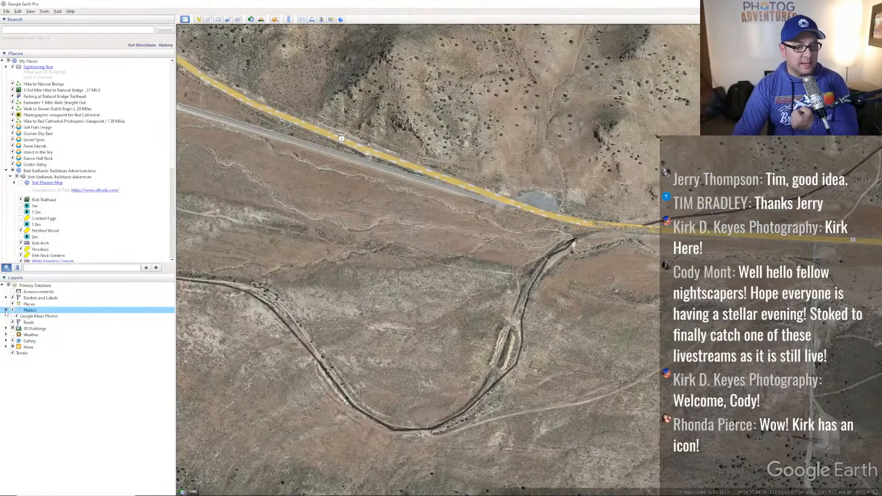
{"action": "left_click", "coordinate": [37, 317]}
- Pan toward the road junction and zoom out over the looping railroad grade
{"action": "left_click_drag", "start_coordinate": [575, 247], "coordinate": [497, 279]}
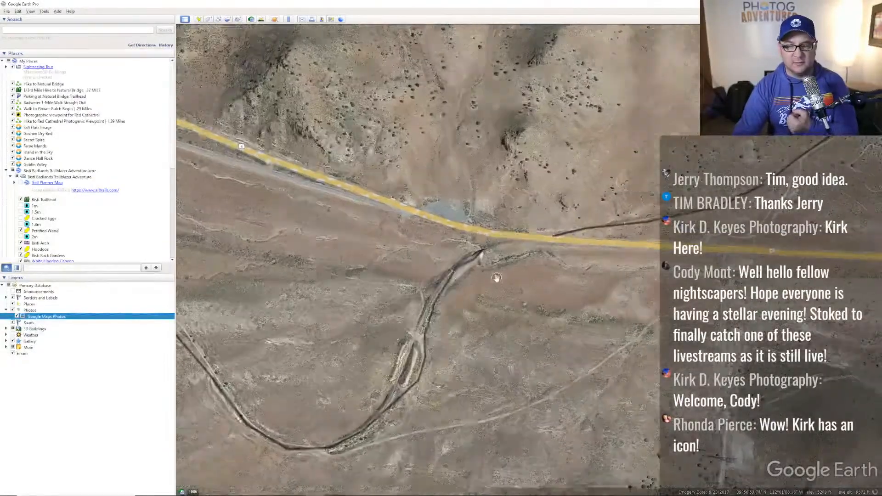
{"action": "scroll", "coordinate": [487, 279], "scroll_direction": "up", "scroll_amount": 4}
{"action": "scroll", "coordinate": [476, 223], "scroll_direction": "down", "scroll_amount": 3}
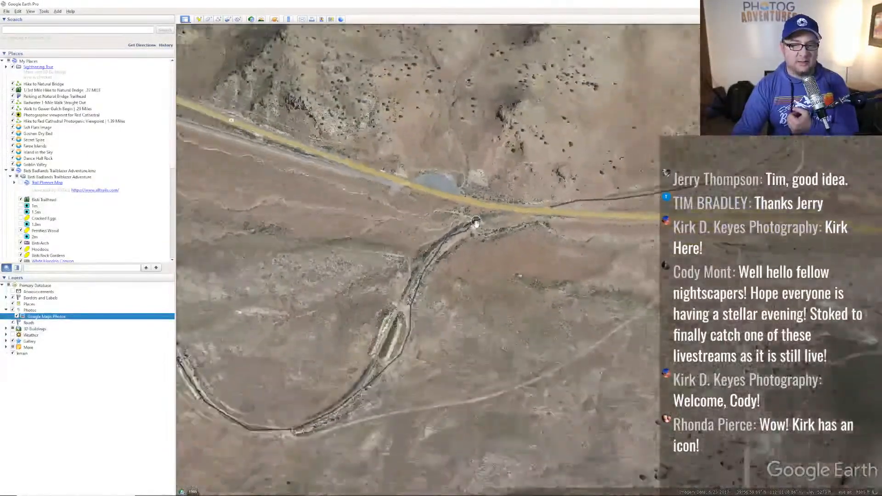
{"action": "scroll", "coordinate": [477, 224], "scroll_direction": "down", "scroll_amount": 6}
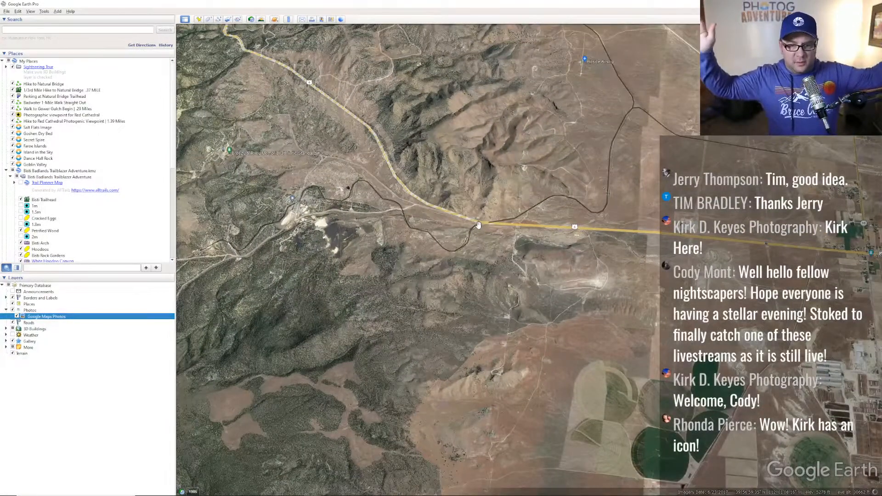
- Zoom out to the regional view around Eureka and pan it sideways
{"action": "scroll", "coordinate": [634, 301], "scroll_direction": "down", "scroll_amount": 6}
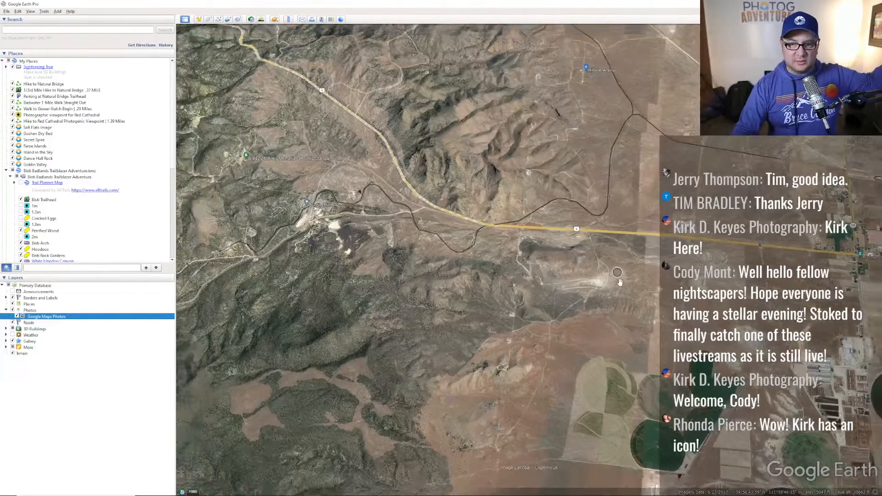
{"action": "scroll", "coordinate": [634, 301], "scroll_direction": "down", "scroll_amount": 3}
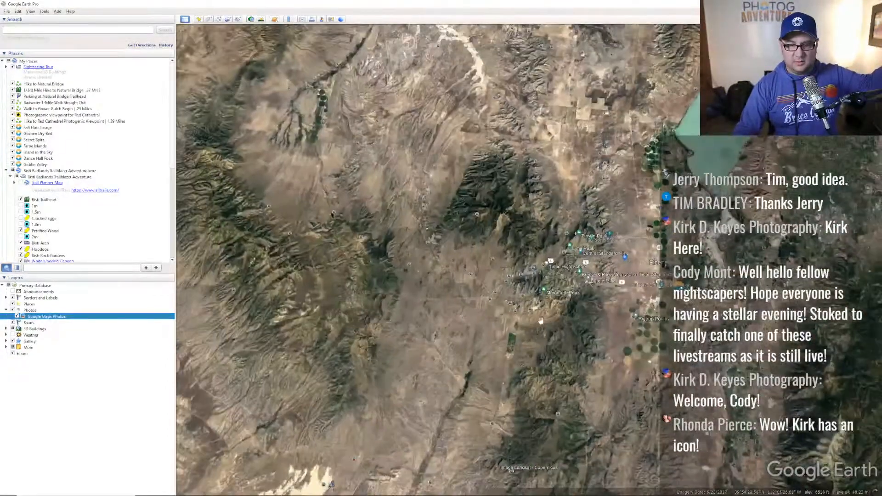
{"action": "left_click_drag", "start_coordinate": [533, 322], "coordinate": [570, 324]}
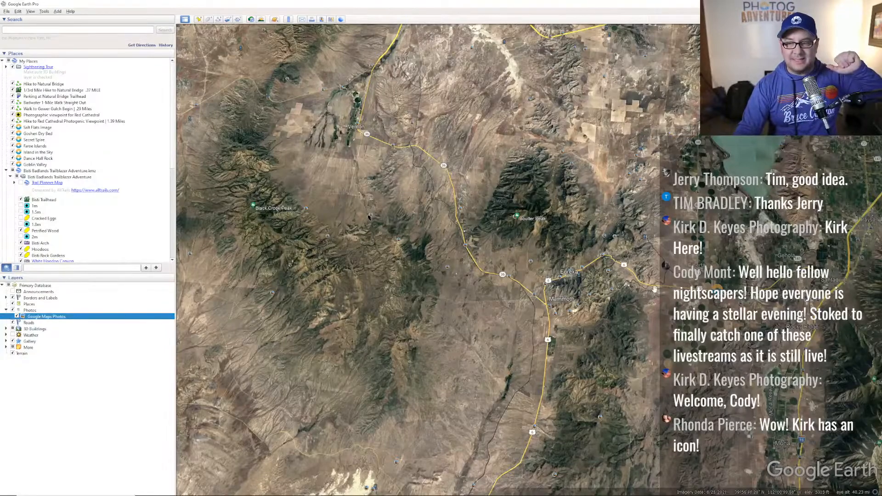
- Zoom back in to the trestle bridge below the highway, rotated so the road runs horizontally
{"action": "scroll", "coordinate": [659, 291], "scroll_direction": "up", "scroll_amount": 3}
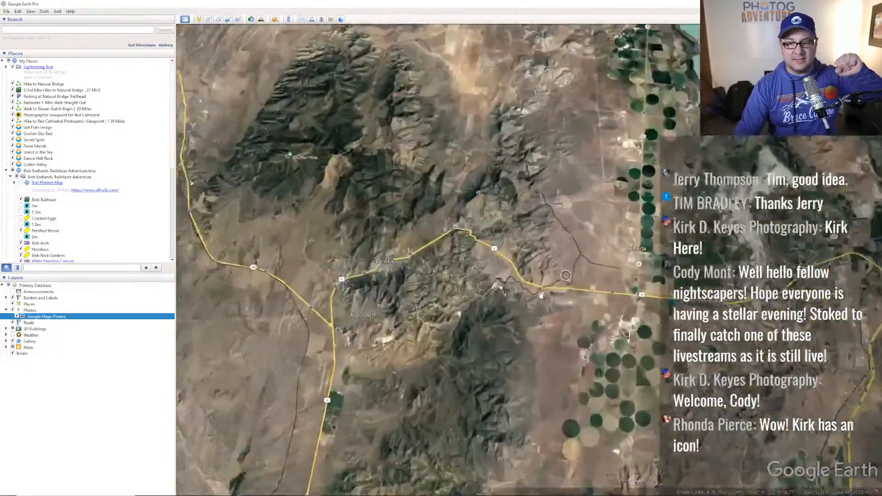
{"action": "scroll", "coordinate": [542, 294], "scroll_direction": "up", "scroll_amount": 5}
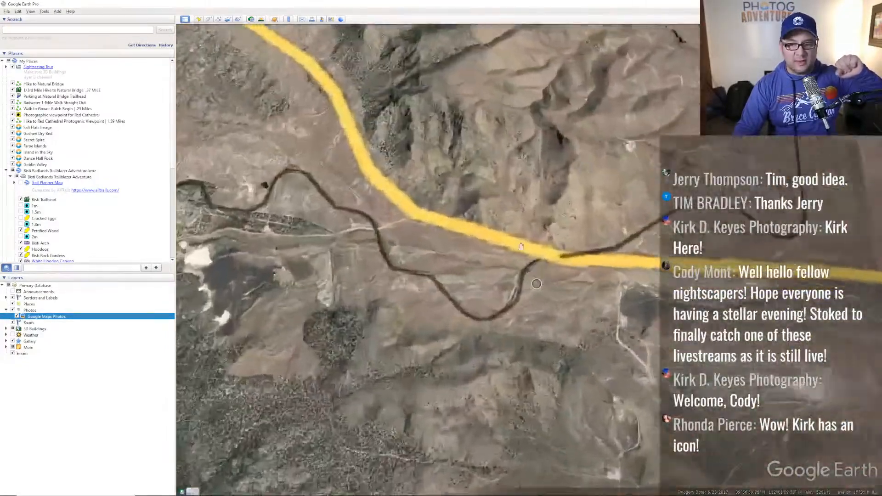
{"action": "scroll", "coordinate": [519, 244], "scroll_direction": "up", "scroll_amount": 3}
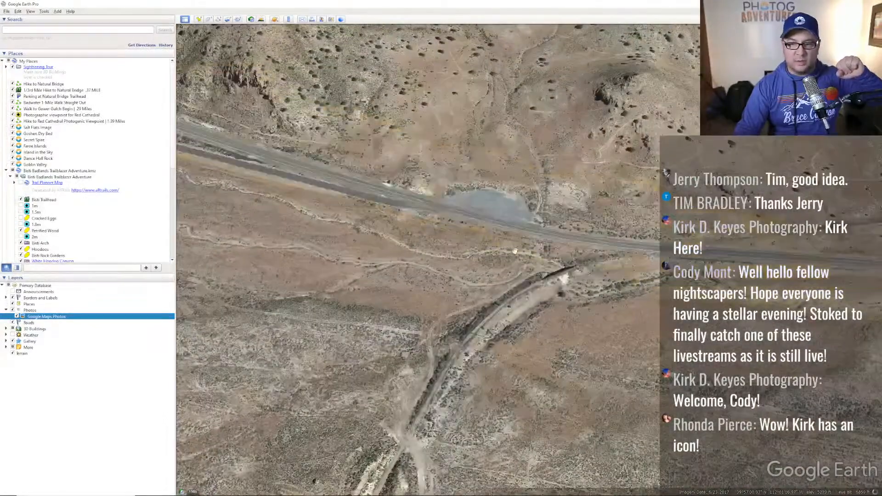
{"action": "scroll", "coordinate": [599, 242], "scroll_direction": "up", "scroll_amount": 3}
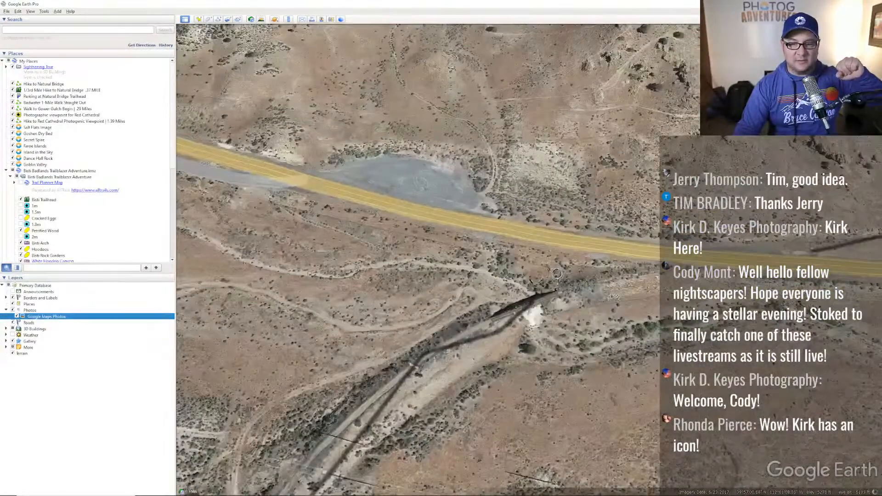
{"action": "scroll", "coordinate": [557, 278], "scroll_direction": "up", "scroll_amount": 2}
{"action": "middle_click_drag", "start_coordinate": [514, 264], "coordinate": [563, 265]}
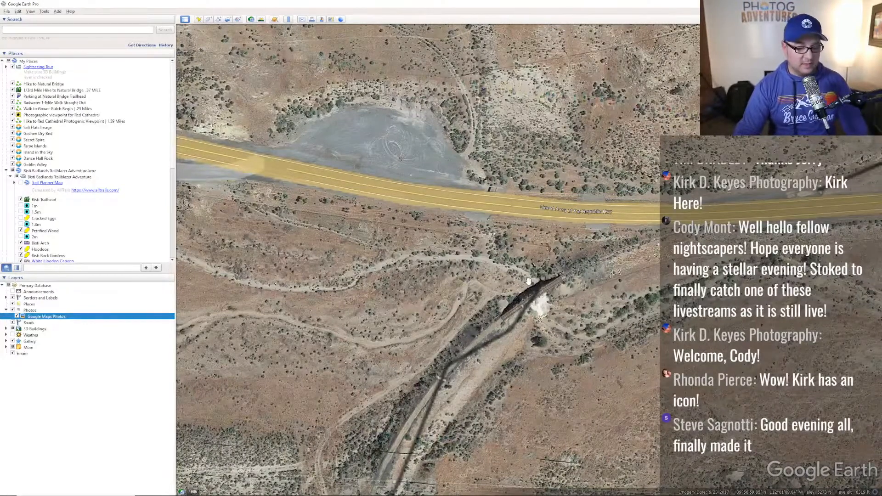
{"action": "key", "text": "alt+Tab"}
{"action": "key", "text": "alt+Tab"}
{"action": "key", "text": "alt+Tab"}
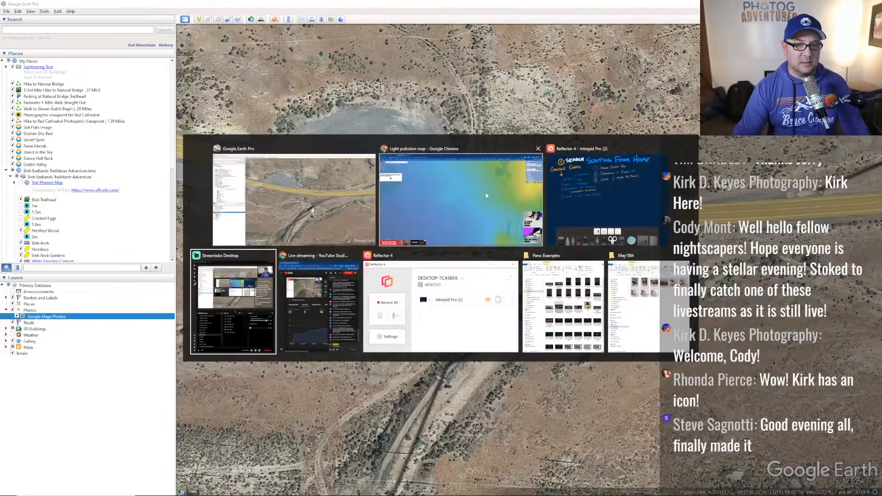
- From the YouTube livestream tab, open the channel's page in a new tab
{"action": "left_click", "coordinate": [478, 195]}
{"action": "left_click", "coordinate": [61, 7]}
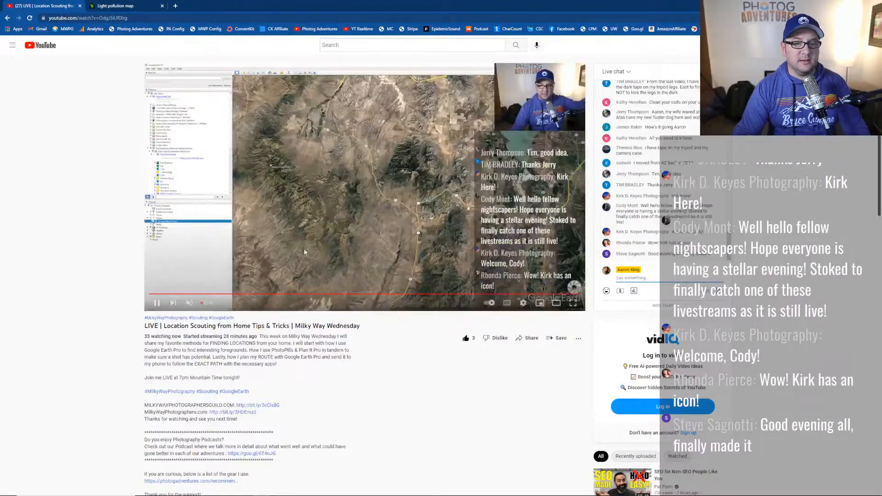
{"action": "scroll", "coordinate": [176, 390], "scroll_direction": "down", "scroll_amount": 5}
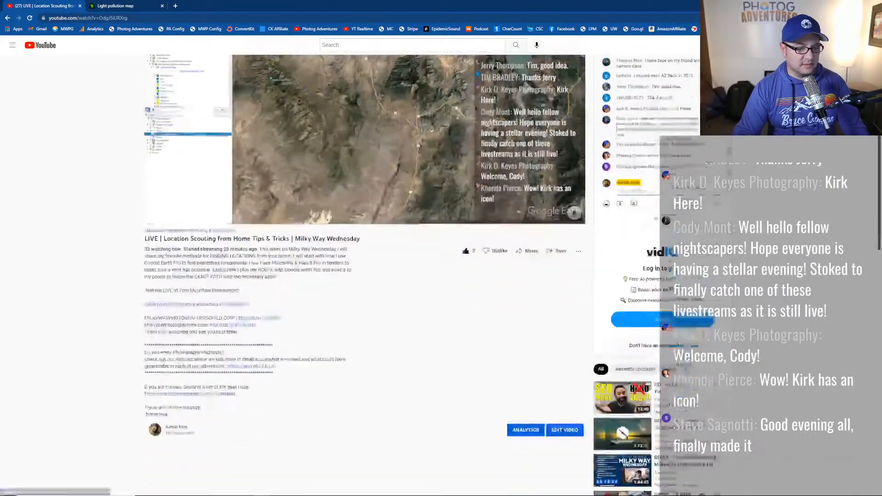
{"action": "middle_click", "coordinate": [177, 308]}
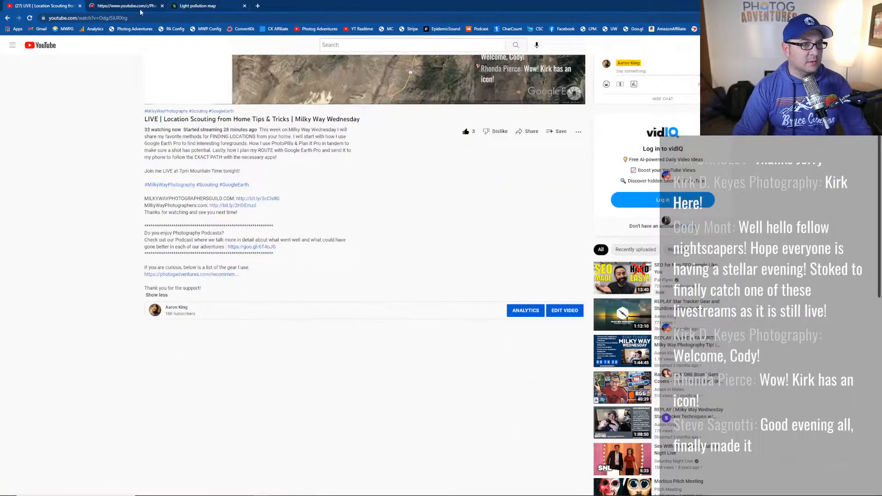
{"action": "left_click", "coordinate": [139, 7]}
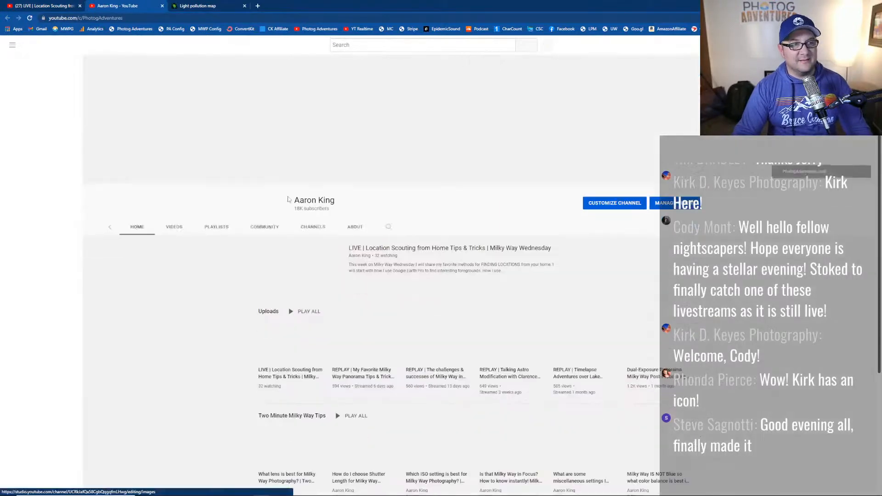
- Sort the channel's videos by date added and play 'Vertical Milky Way Photography over a Train Trestle', skipping the ad
{"action": "left_click", "coordinate": [315, 227]}
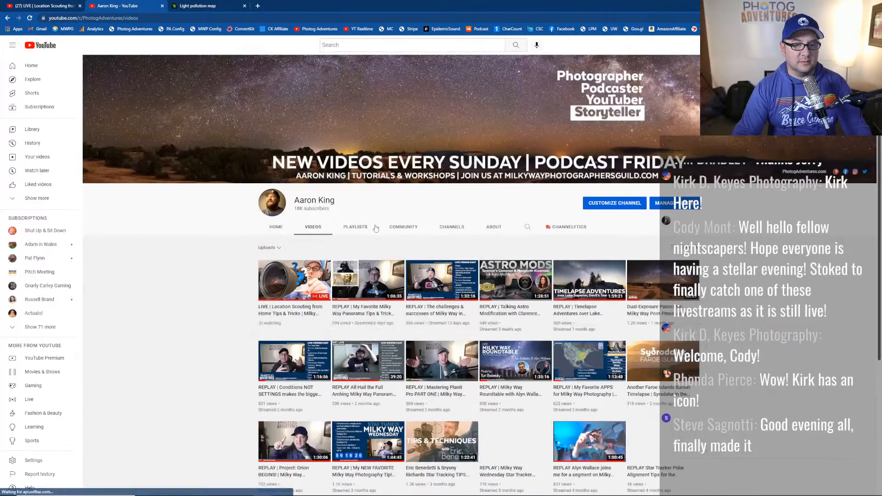
{"action": "left_click", "coordinate": [672, 249]}
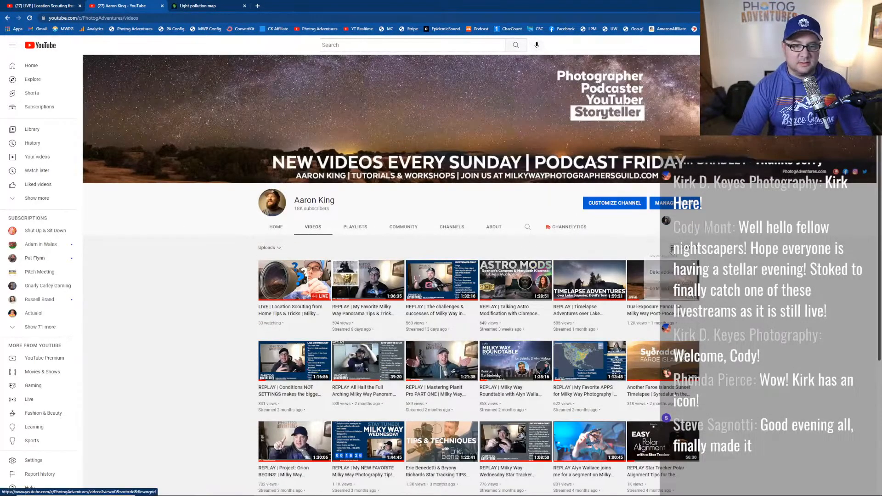
{"action": "left_click", "coordinate": [672, 283]}
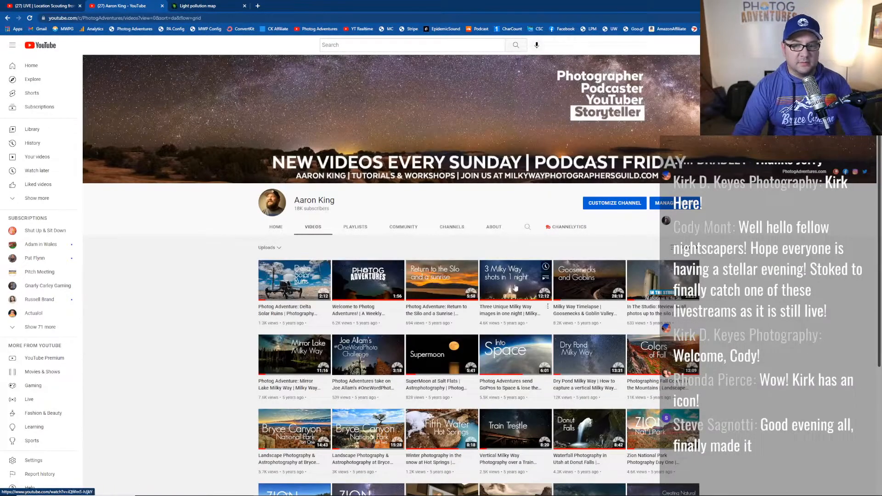
{"action": "scroll", "coordinate": [478, 276], "scroll_direction": "down", "scroll_amount": 3}
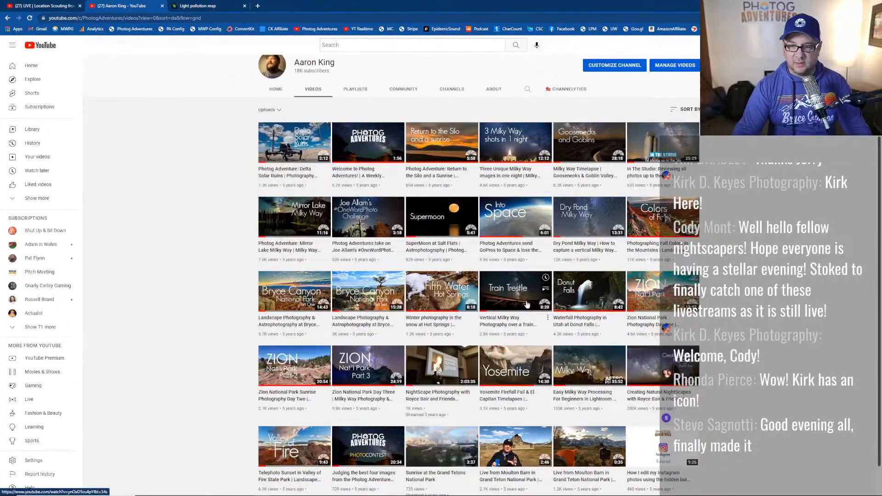
{"action": "left_click", "coordinate": [527, 305]}
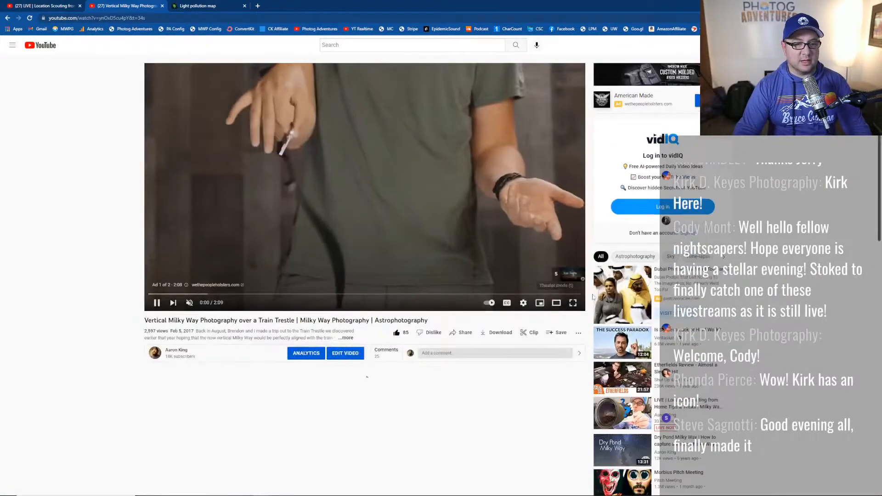
{"action": "left_click", "coordinate": [565, 277]}
- Watch the trestle video full screen, pause on the Milky Way shot at 3:27, then show the panorama photo
{"action": "left_click", "coordinate": [573, 303]}
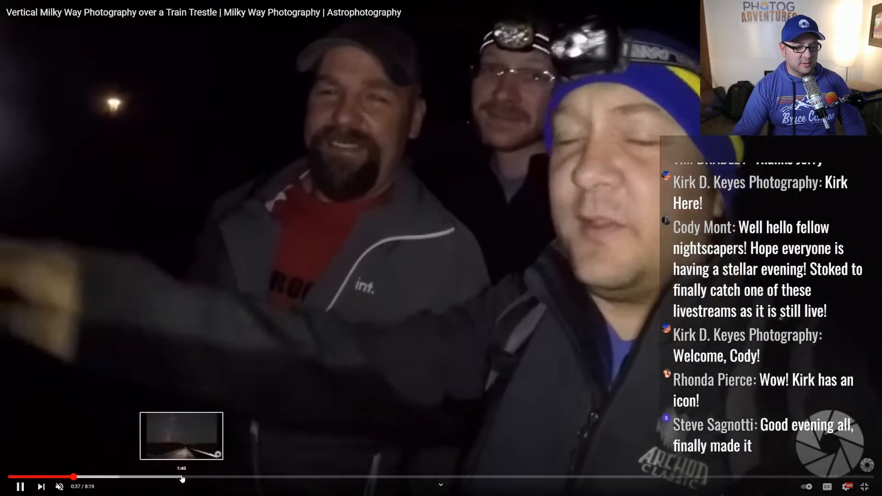
{"action": "left_click", "coordinate": [181, 478]}
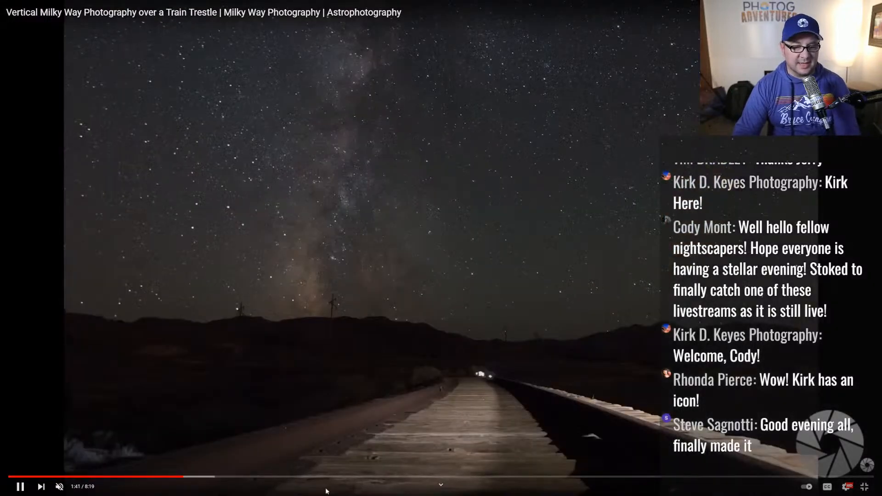
{"action": "left_click_drag", "start_coordinate": [329, 478], "coordinate": [368, 477]}
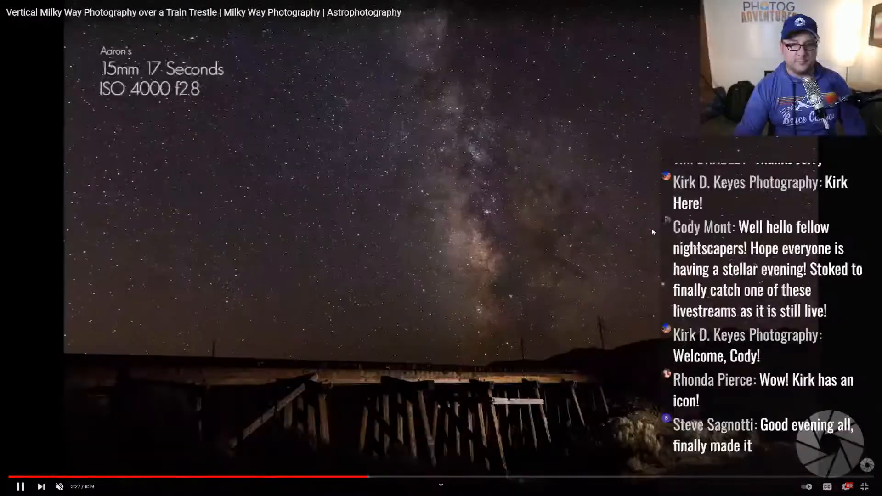
{"action": "left_click", "coordinate": [652, 231]}
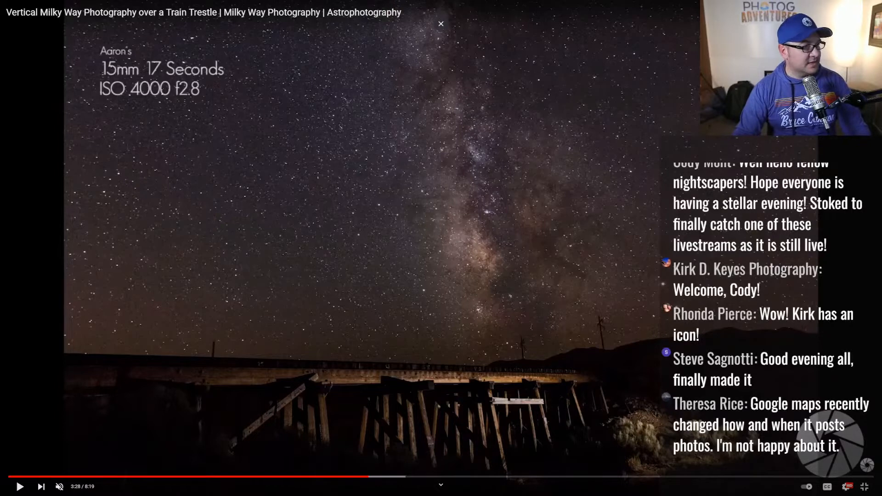
{"action": "key", "text": "alt+Tab"}
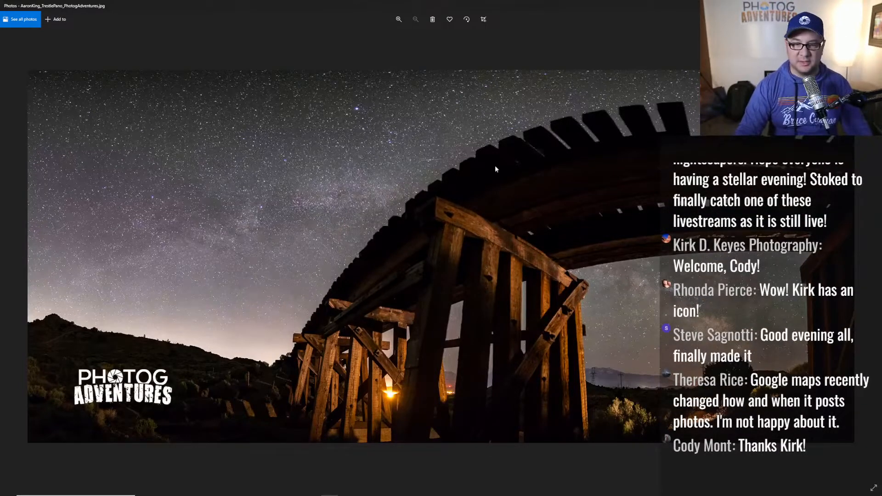
- Cycle from the panorama to Google Earth, the Scouting From Home notes, then back to Google Earth
{"action": "key", "text": "alt+Tab"}
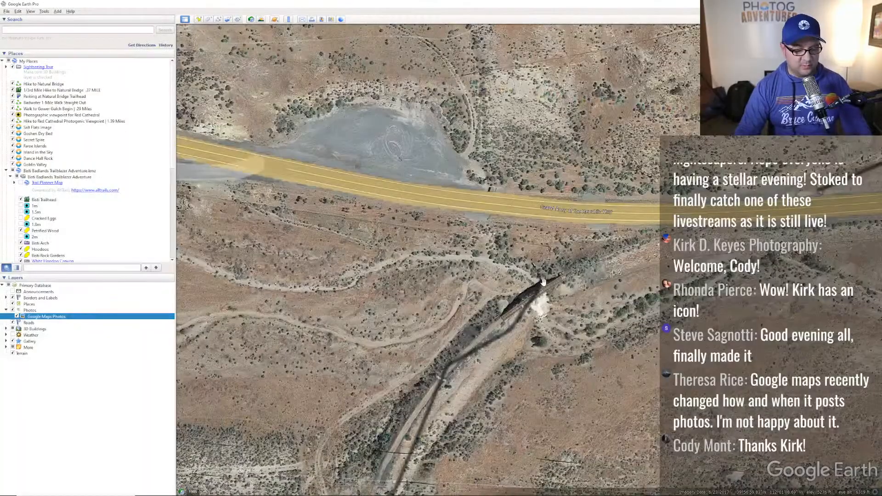
{"action": "key", "text": "alt+Tab"}
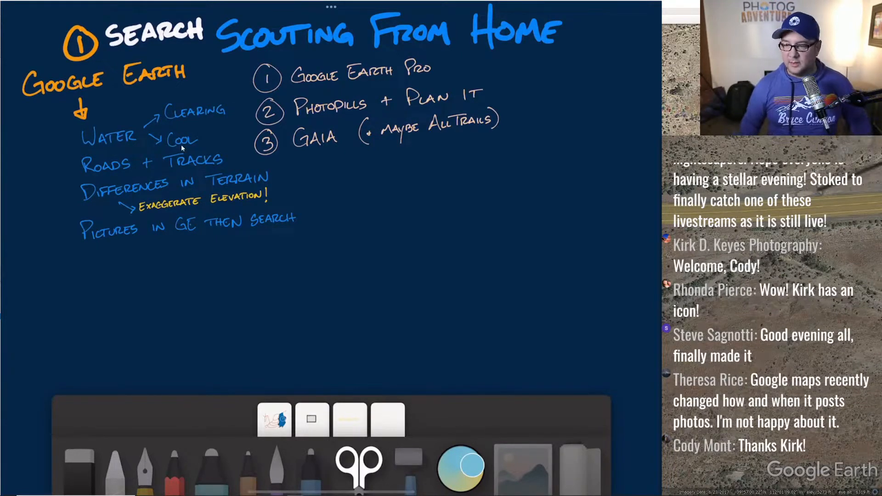
{"action": "key", "text": "alt+Tab"}
- Zoom out from Utah and pan the globe east to the southeastern US
{"action": "scroll", "coordinate": [578, 224], "scroll_direction": "up", "scroll_amount": 3}
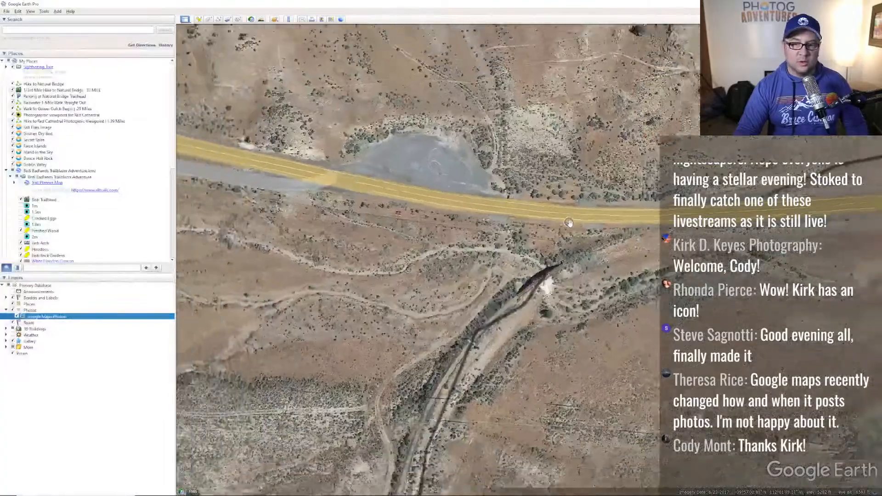
{"action": "scroll", "coordinate": [578, 224], "scroll_direction": "down", "scroll_amount": 5}
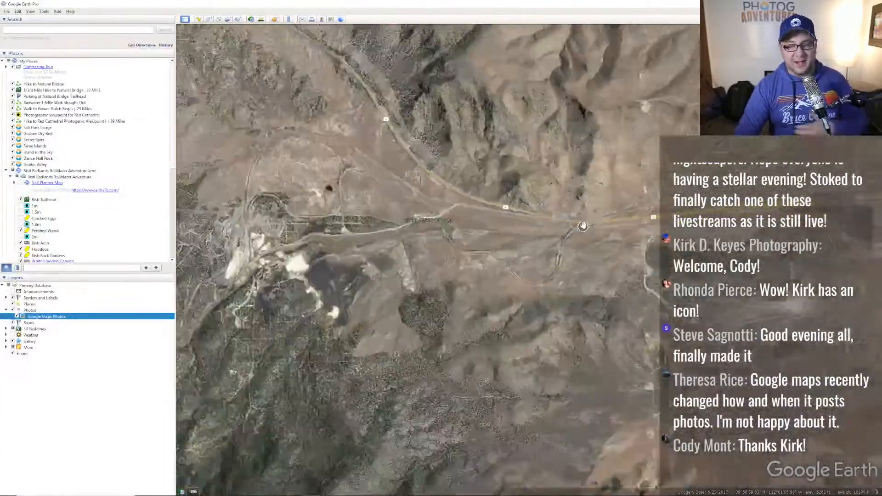
{"action": "scroll", "coordinate": [582, 227], "scroll_direction": "down", "scroll_amount": 5}
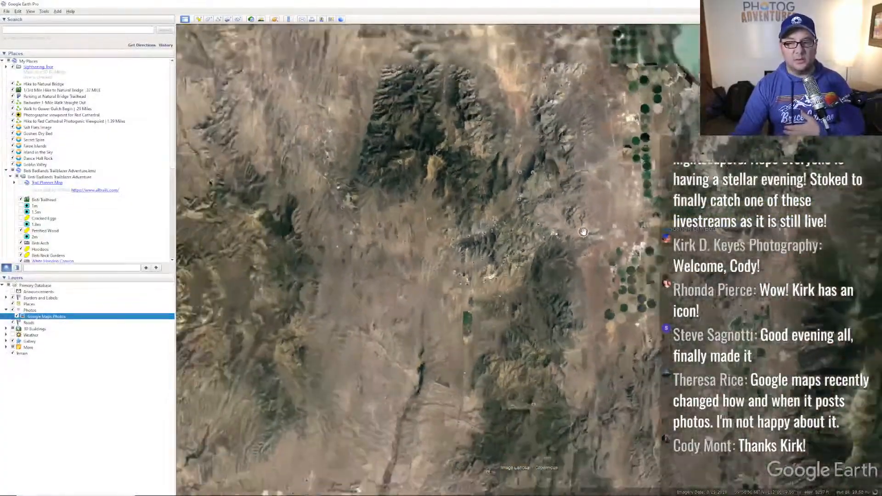
{"action": "scroll", "coordinate": [582, 216], "scroll_direction": "down", "scroll_amount": 5}
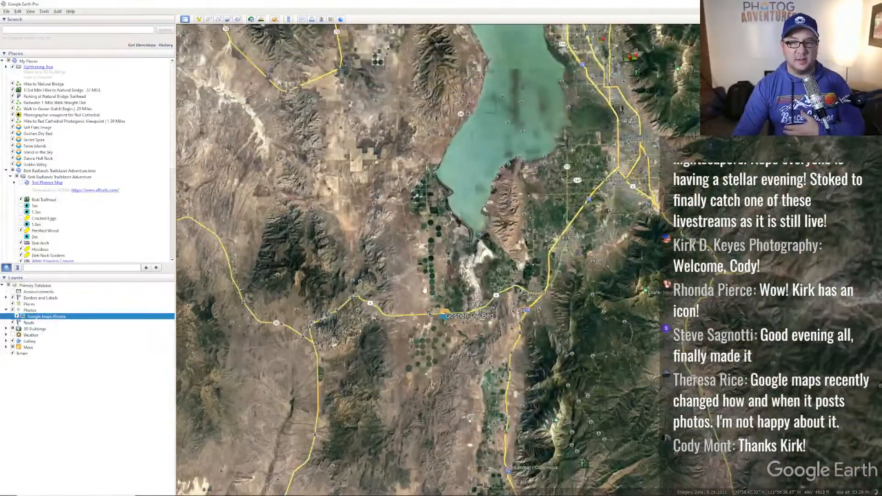
{"action": "scroll", "coordinate": [425, 288], "scroll_direction": "down", "scroll_amount": 5}
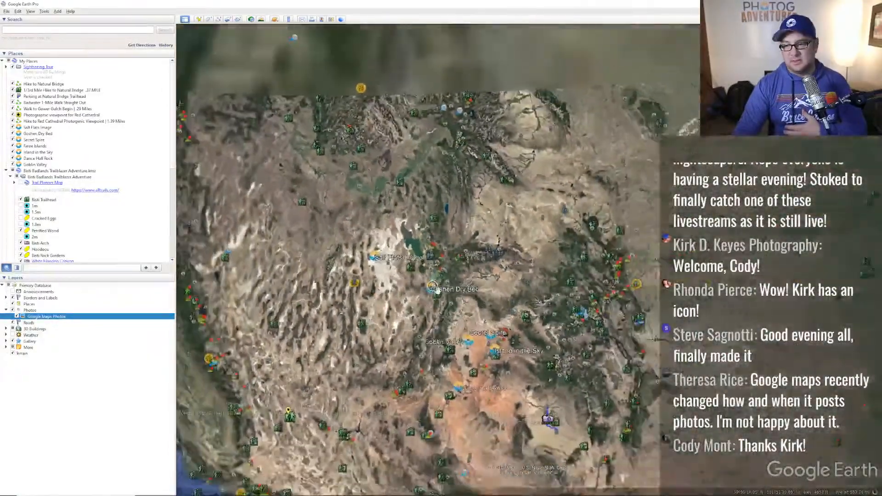
{"action": "scroll", "coordinate": [438, 289], "scroll_direction": "down", "scroll_amount": 3}
{"action": "left_click_drag", "start_coordinate": [645, 228], "coordinate": [329, 164]}
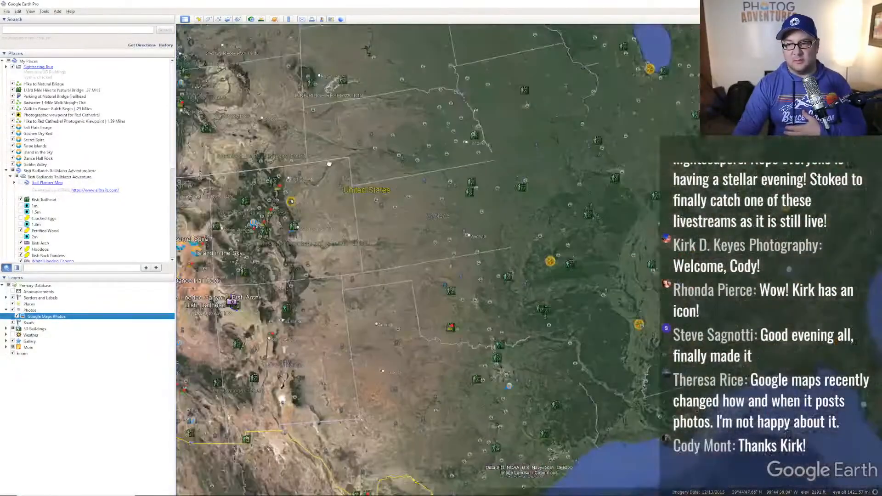
{"action": "left_click_drag", "start_coordinate": [641, 281], "coordinate": [570, 364]}
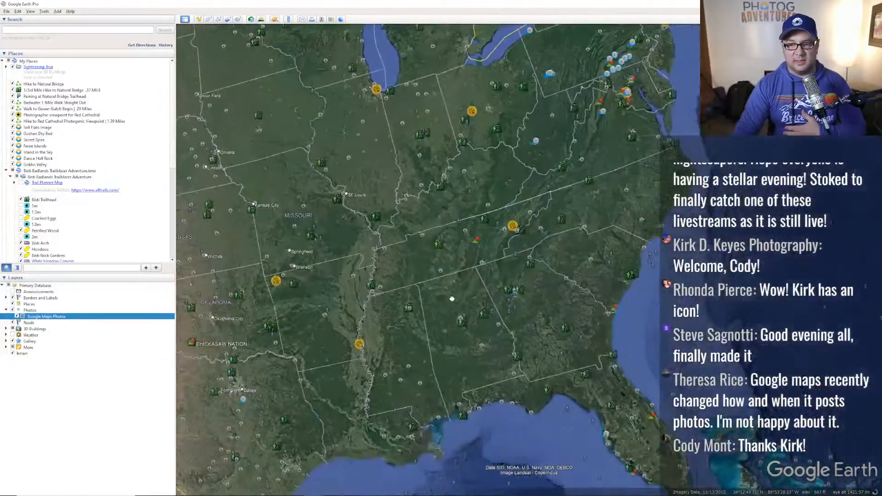
- Zoom in on Lake Seminole and pan around until the town south of the lake shows
{"action": "scroll", "coordinate": [570, 363], "scroll_direction": "up", "scroll_amount": 5}
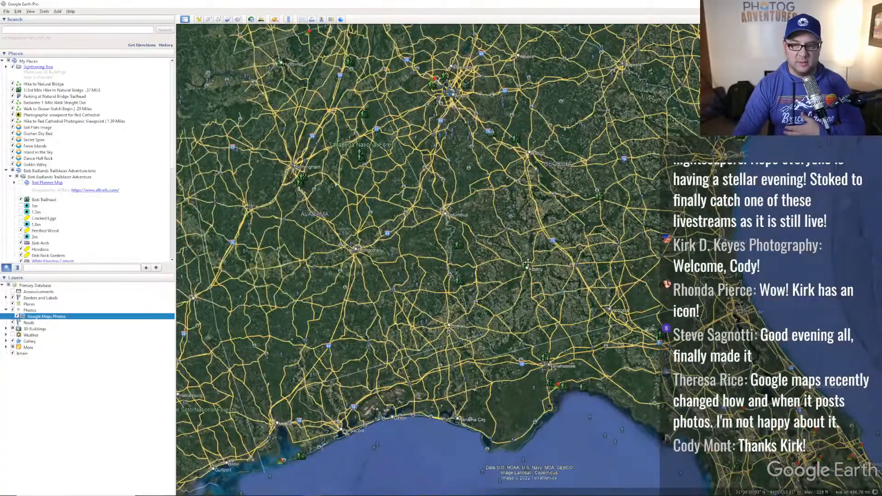
{"action": "scroll", "coordinate": [526, 262], "scroll_direction": "up", "scroll_amount": 3}
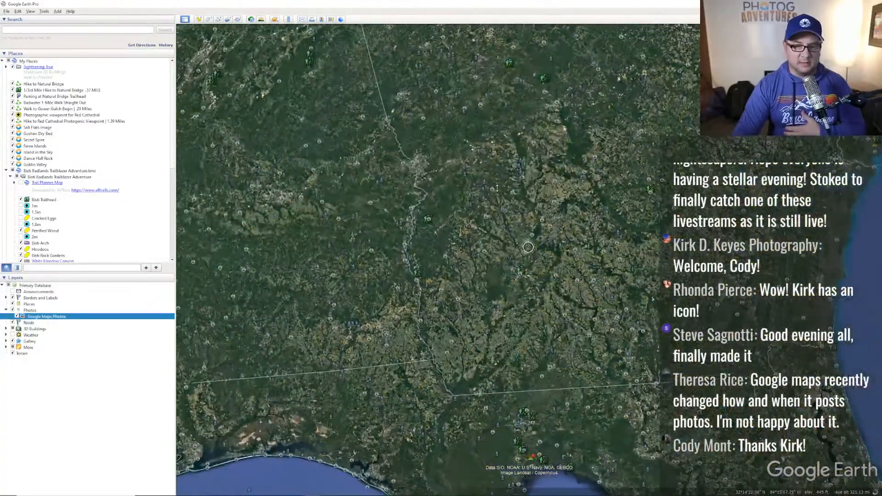
{"action": "scroll", "coordinate": [469, 348], "scroll_direction": "up", "scroll_amount": 5}
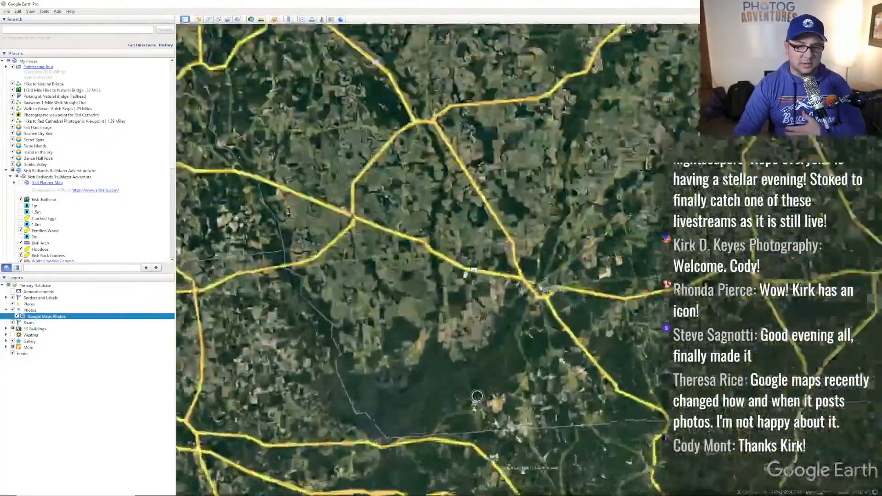
{"action": "scroll", "coordinate": [498, 332], "scroll_direction": "up", "scroll_amount": 3}
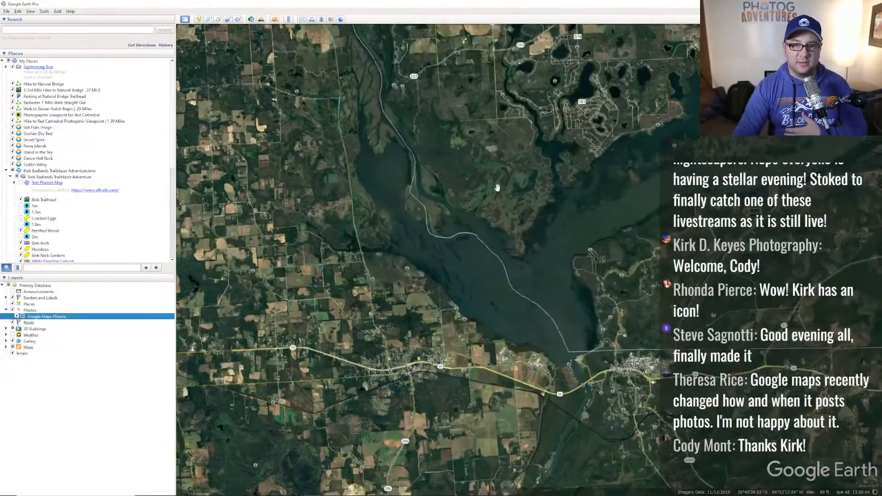
{"action": "left_click_drag", "start_coordinate": [497, 187], "coordinate": [483, 152]}
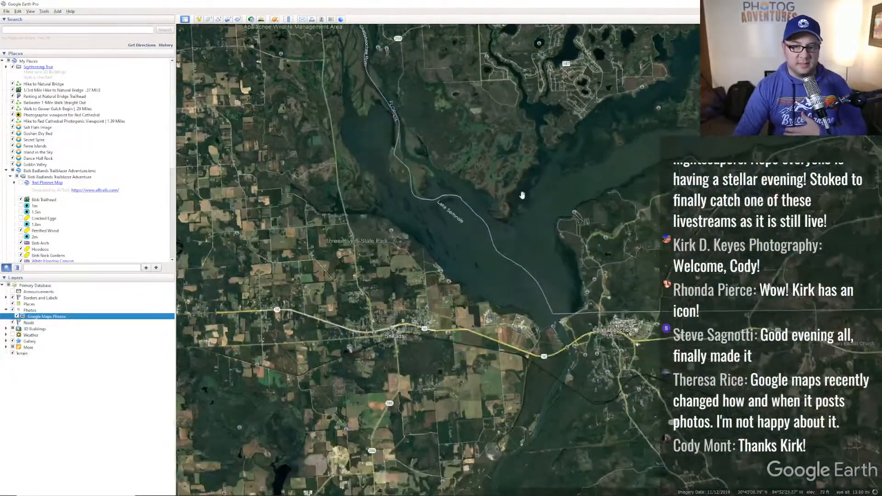
{"action": "left_click_drag", "start_coordinate": [584, 249], "coordinate": [544, 301]}
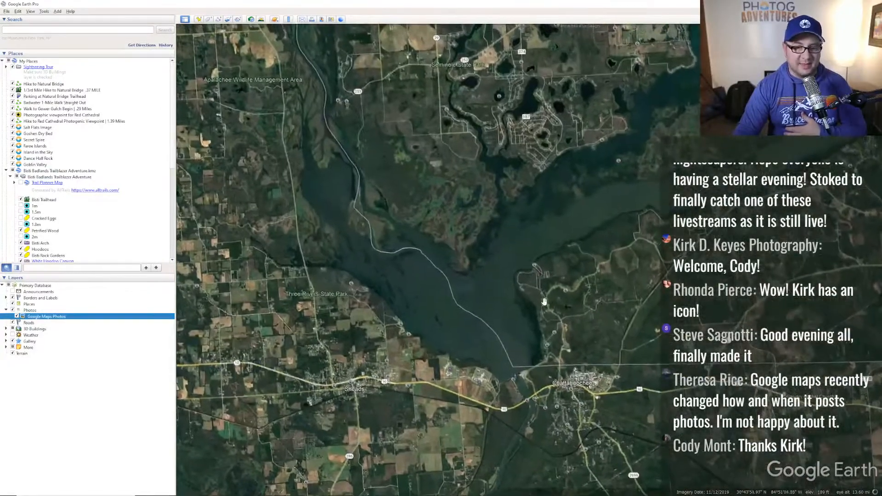
{"action": "left_click_drag", "start_coordinate": [543, 387], "coordinate": [456, 360]}
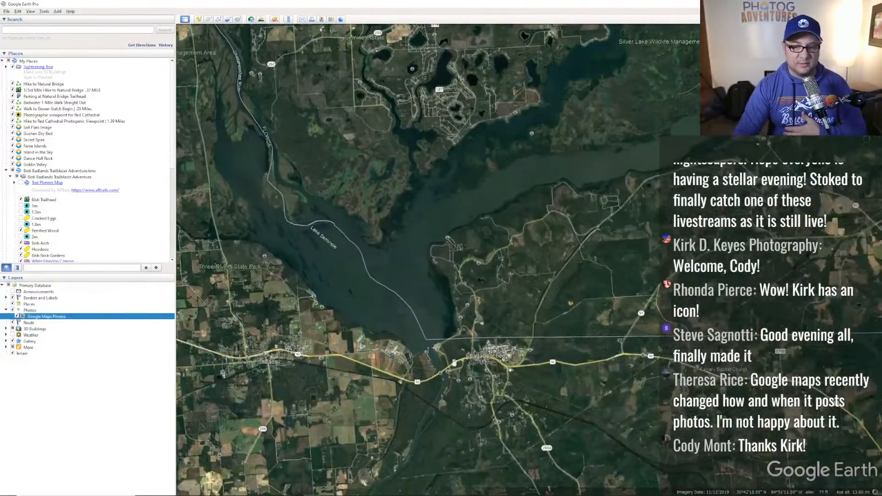
{"action": "left_click_drag", "start_coordinate": [498, 328], "coordinate": [551, 309]}
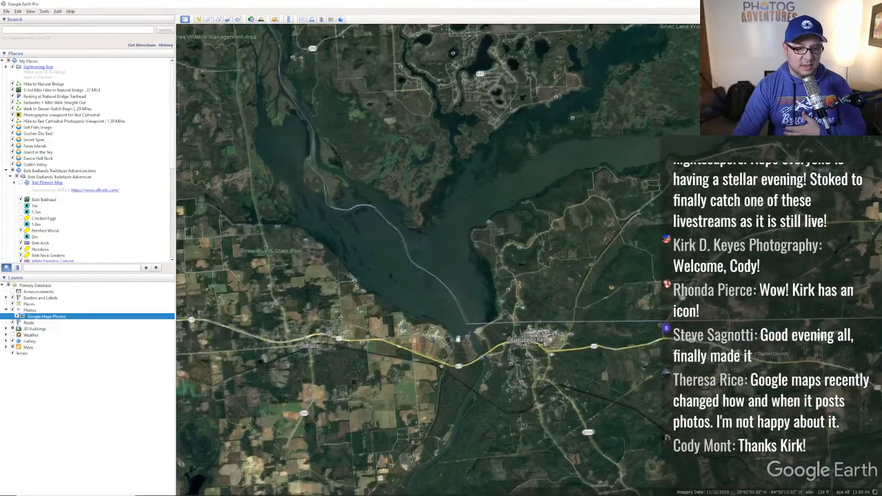
{"action": "left_click_drag", "start_coordinate": [628, 283], "coordinate": [509, 356]}
{"action": "key", "text": "alt+Tab"}
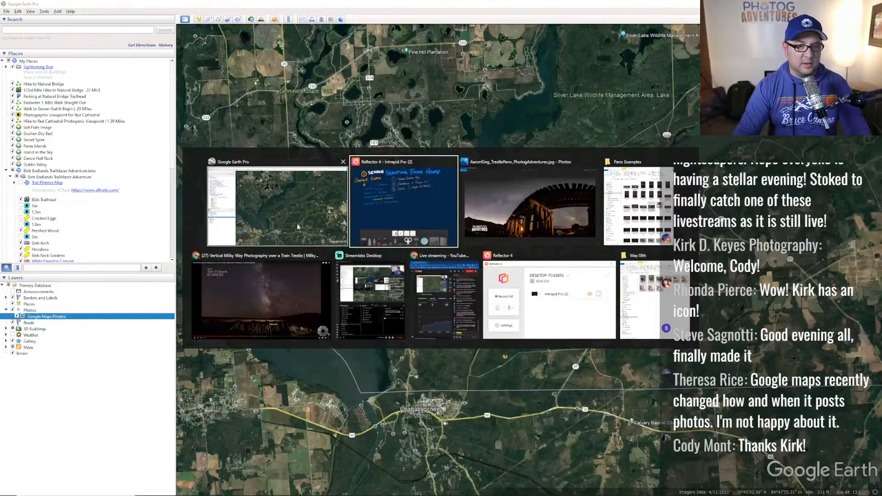
- Exit the full-screen video and zoom the light pollution map in on the lake area
{"action": "left_click", "coordinate": [269, 277]}
{"action": "key", "text": "Escape"}
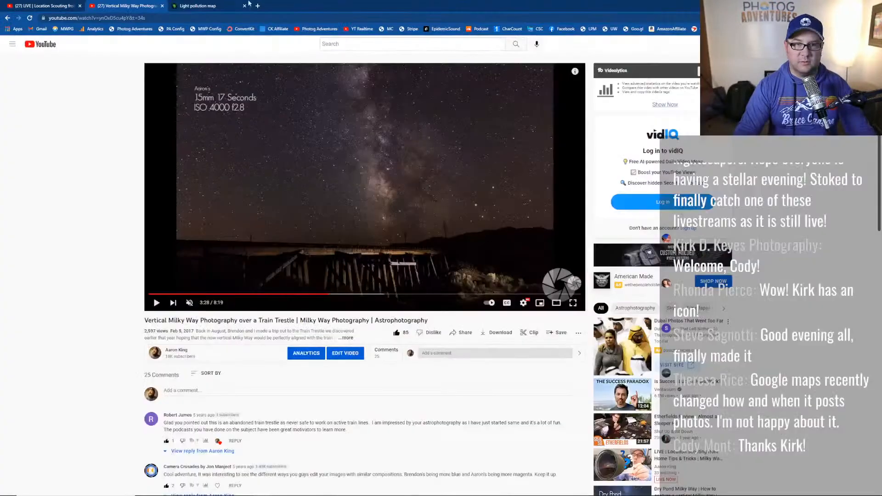
{"action": "left_click", "coordinate": [192, 6]}
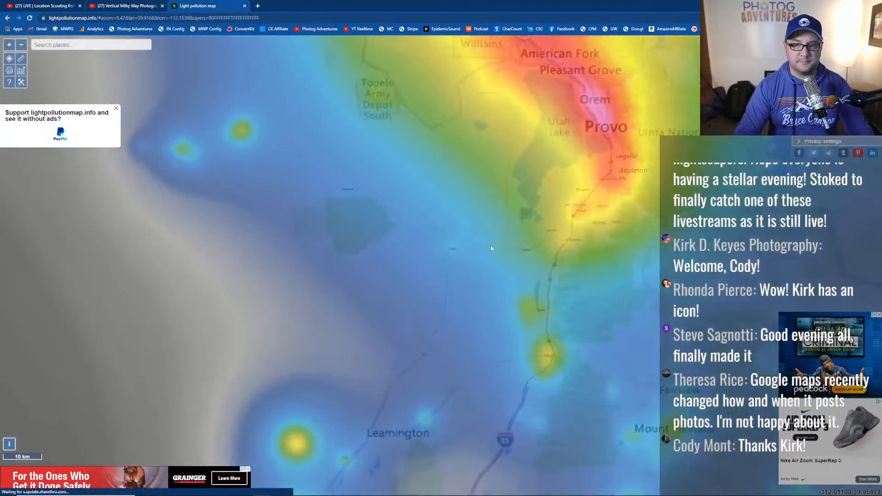
{"action": "scroll", "coordinate": [519, 246], "scroll_direction": "down", "scroll_amount": 6}
{"action": "scroll", "coordinate": [551, 249], "scroll_direction": "up", "scroll_amount": 2}
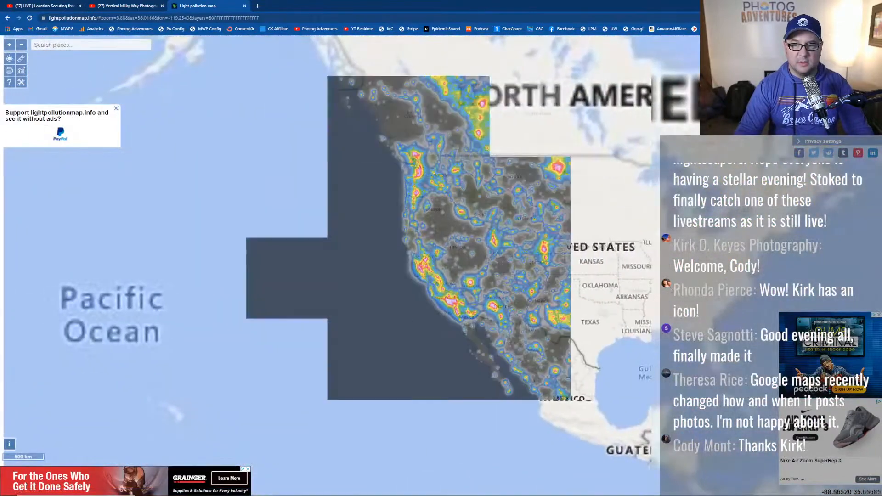
{"action": "scroll", "coordinate": [551, 250], "scroll_direction": "up", "scroll_amount": 3}
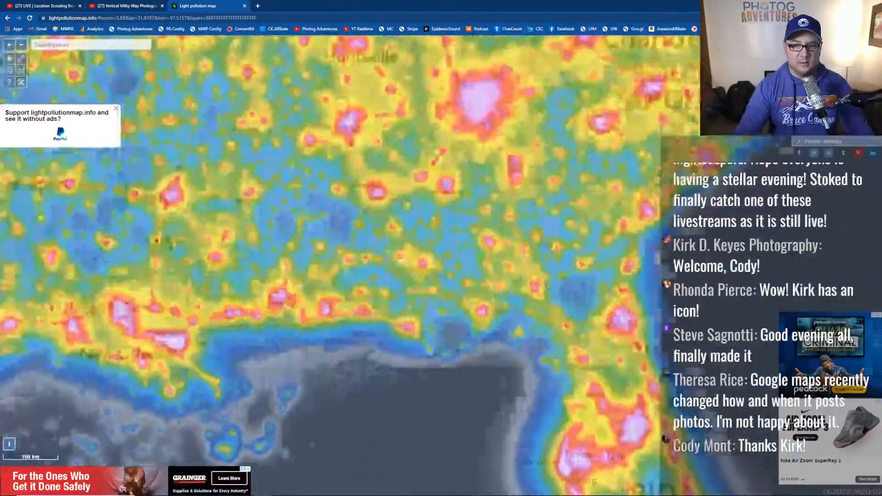
{"action": "scroll", "coordinate": [421, 240], "scroll_direction": "up", "scroll_amount": 3}
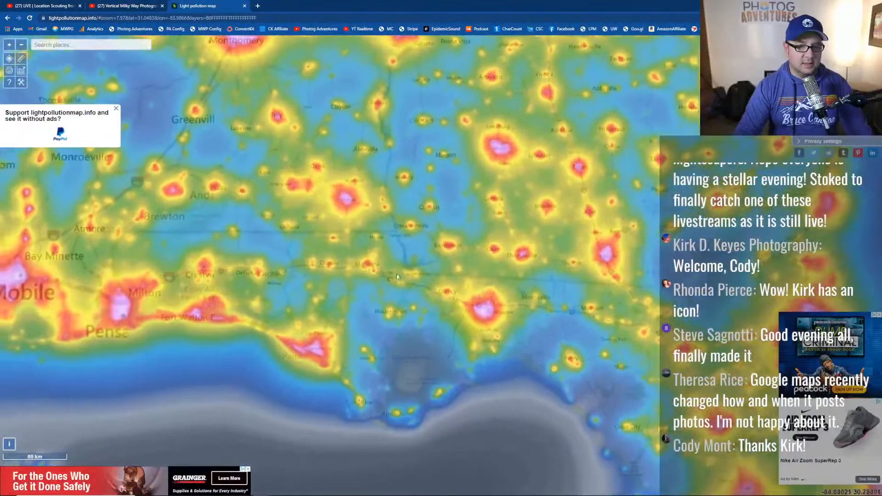
{"action": "scroll", "coordinate": [421, 239], "scroll_direction": "up", "scroll_amount": 2}
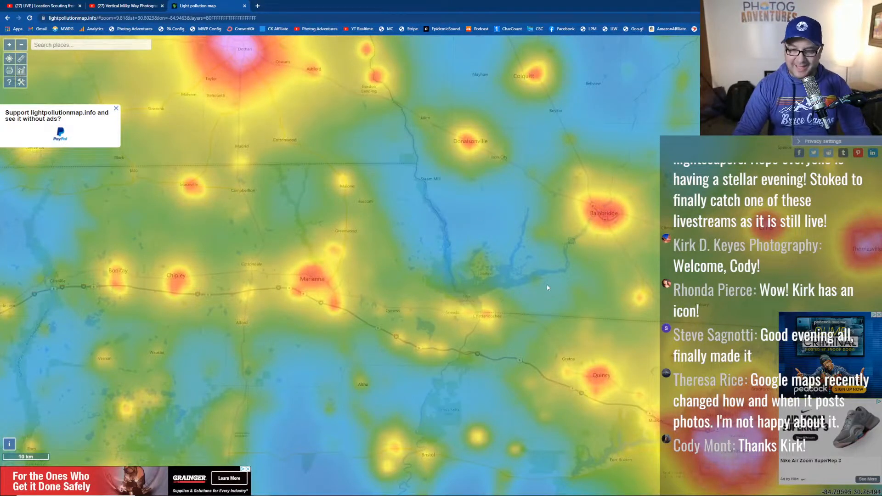
- Read the lake's sky brightness, 21.71 mag/arcsec² and Bortle class 3, then close the readout
{"action": "left_click", "coordinate": [502, 266]}
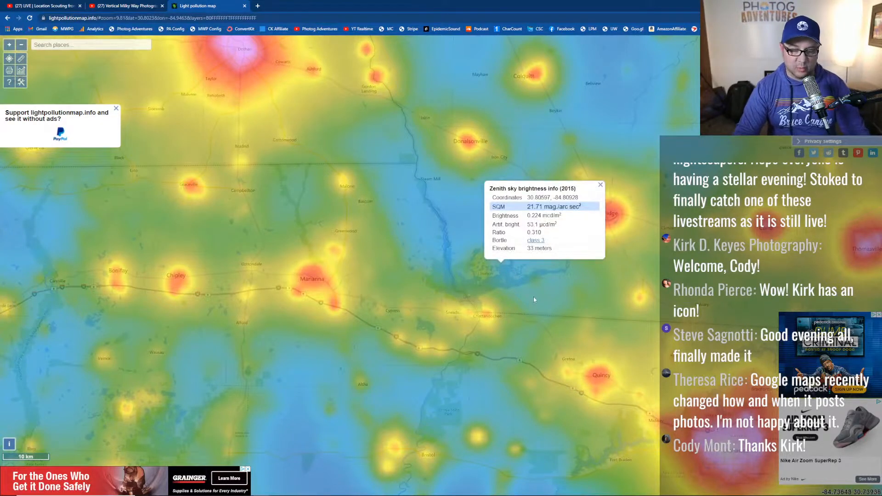
{"action": "left_click_drag", "start_coordinate": [534, 299], "coordinate": [490, 295]}
{"action": "left_click", "coordinate": [557, 181]}
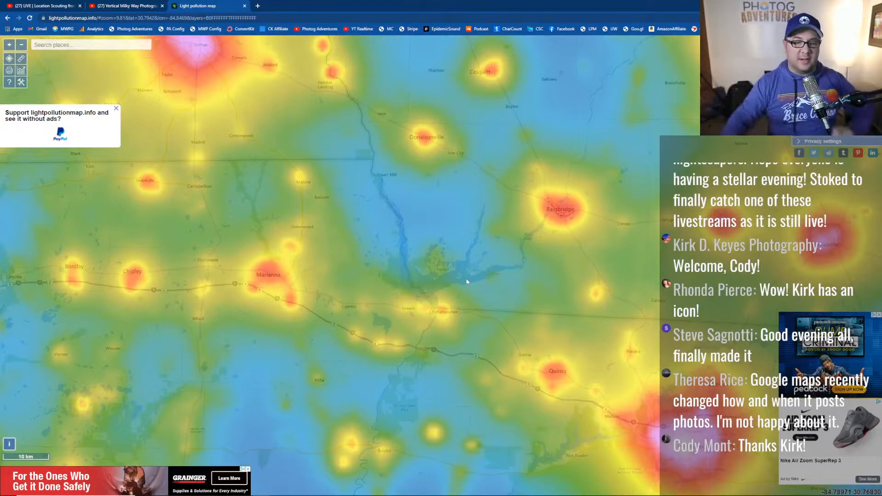
{"action": "key", "text": "alt+Tab"}
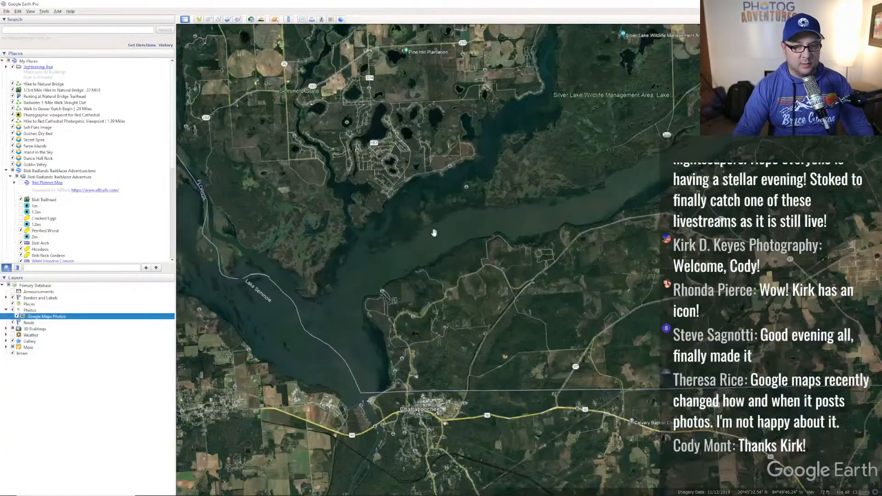
- Drop the Street View pegman beside Lake Seminole and turn the ground view toward the lake horizon
{"action": "left_click_drag", "start_coordinate": [539, 170], "coordinate": [472, 209]}
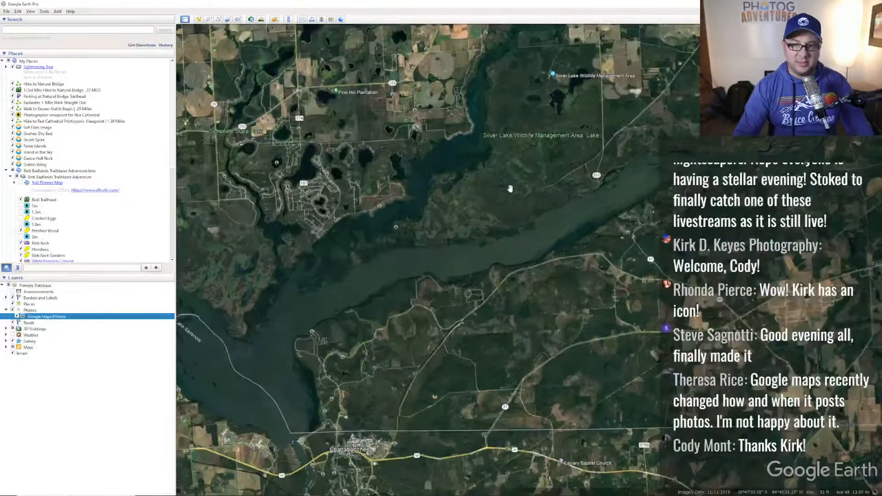
{"action": "scroll", "coordinate": [472, 204], "scroll_direction": "up", "scroll_amount": 2}
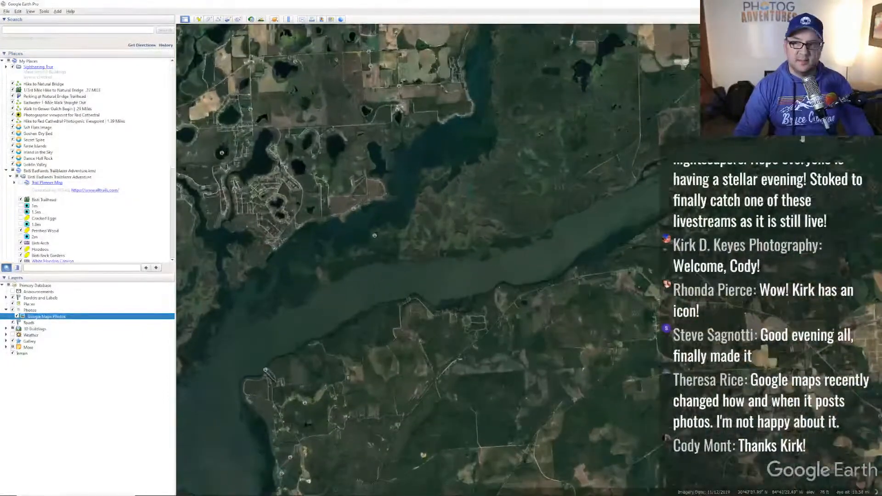
{"action": "left_click_drag", "start_coordinate": [536, 134], "coordinate": [374, 236]}
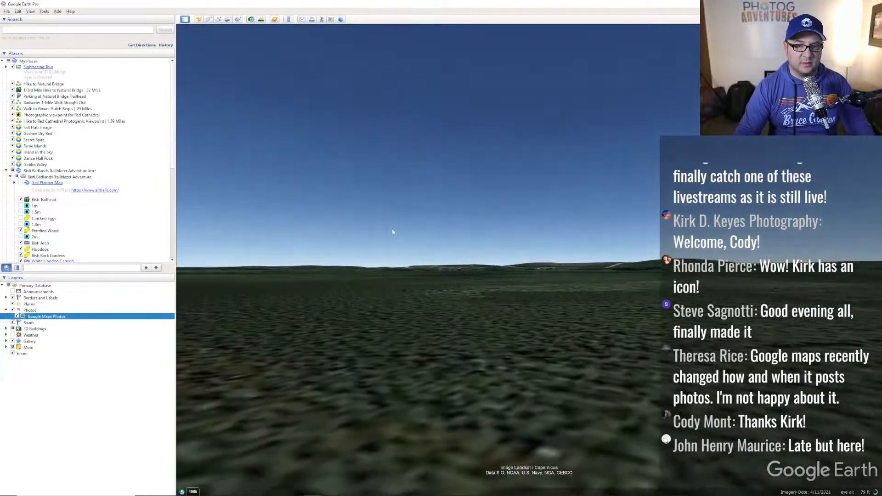
{"action": "left_click_drag", "start_coordinate": [392, 233], "coordinate": [478, 185]}
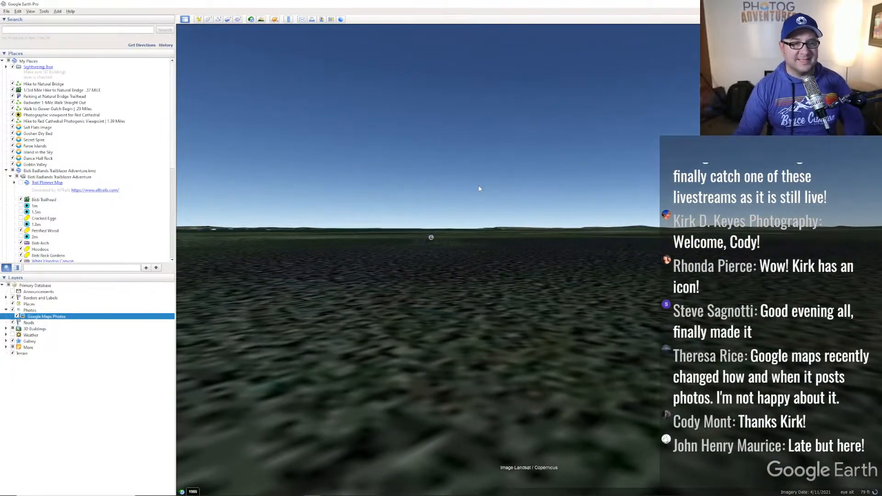
{"action": "left_click_drag", "start_coordinate": [477, 181], "coordinate": [538, 206]}
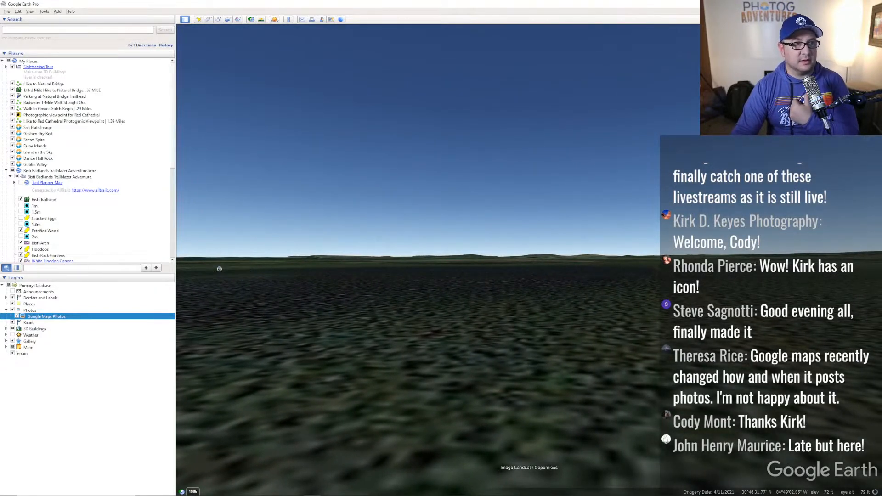
{"action": "left_click", "coordinate": [7, 12]}
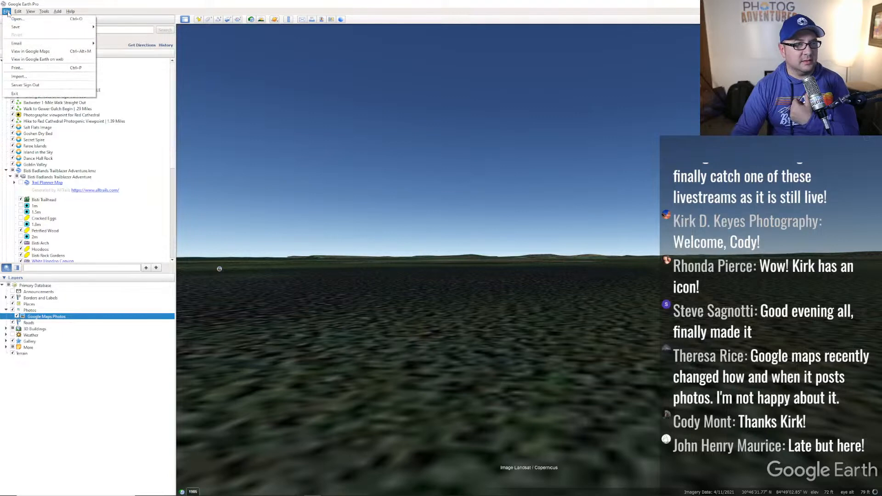
{"action": "mouse_move", "coordinate": [17, 12]}
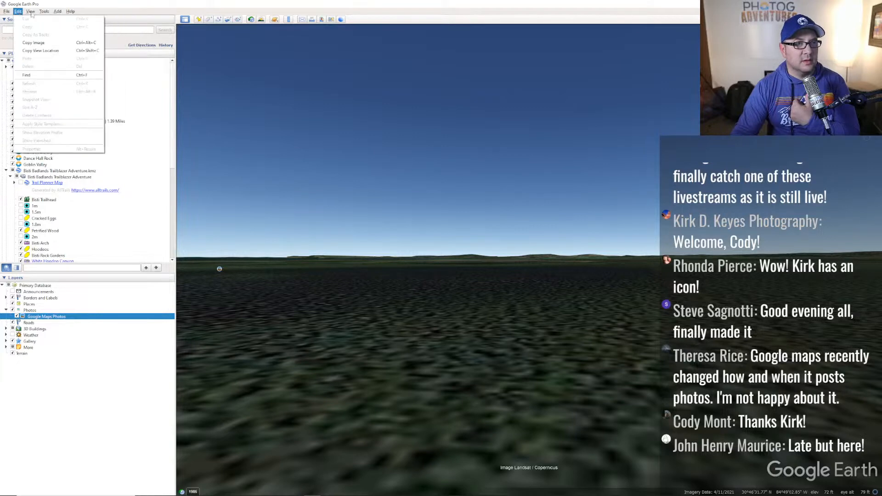
{"action": "mouse_move", "coordinate": [45, 12]}
{"action": "left_click", "coordinate": [56, 68]}
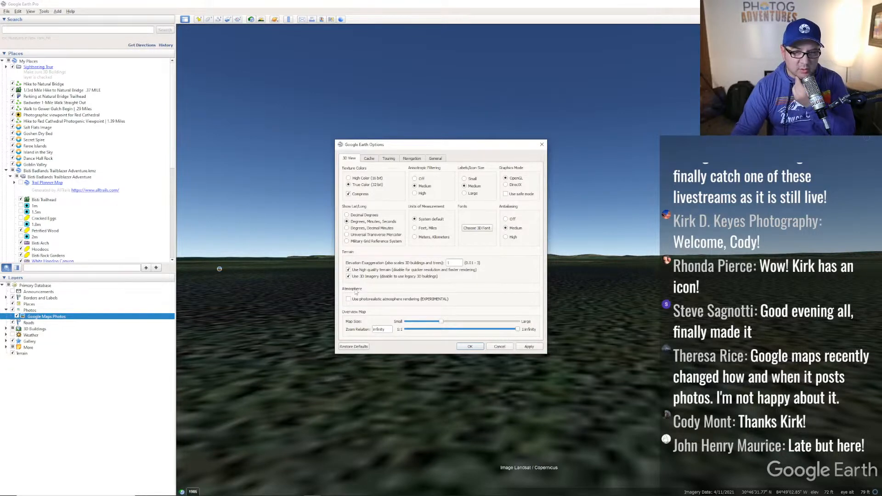
{"action": "left_click", "coordinate": [369, 158]}
{"action": "left_click", "coordinate": [386, 160]}
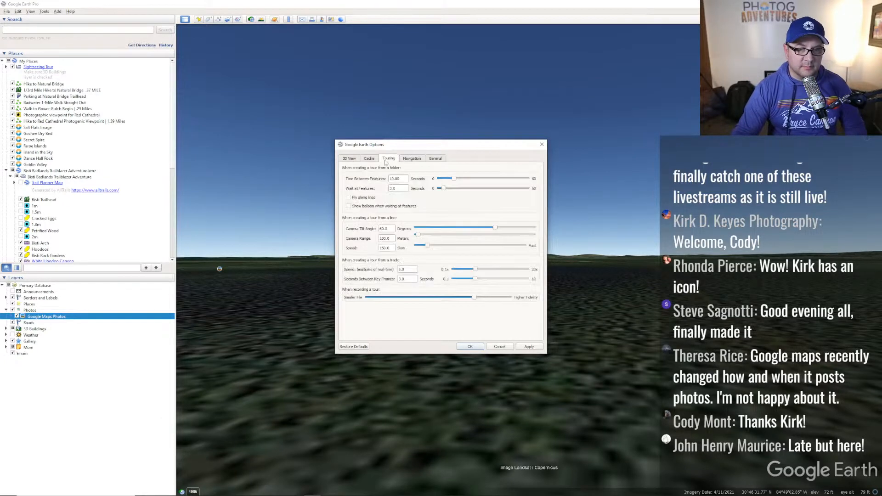
{"action": "left_click", "coordinate": [409, 159]}
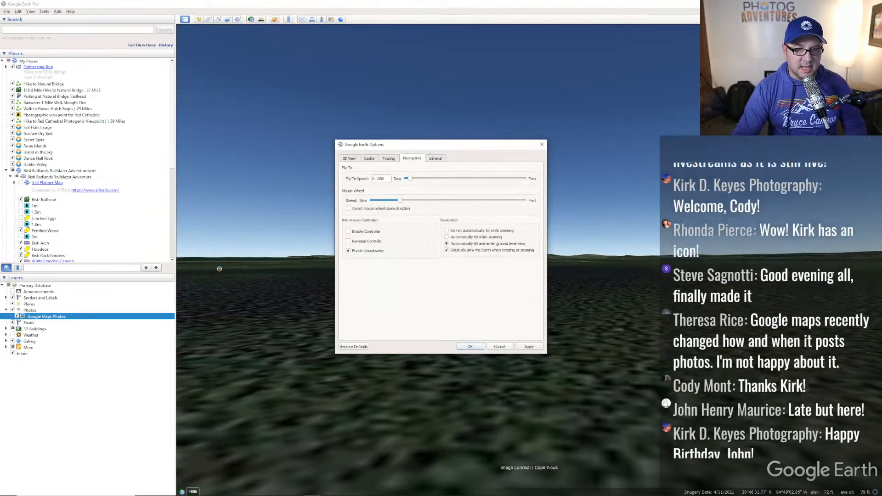
{"action": "left_click", "coordinate": [436, 159]}
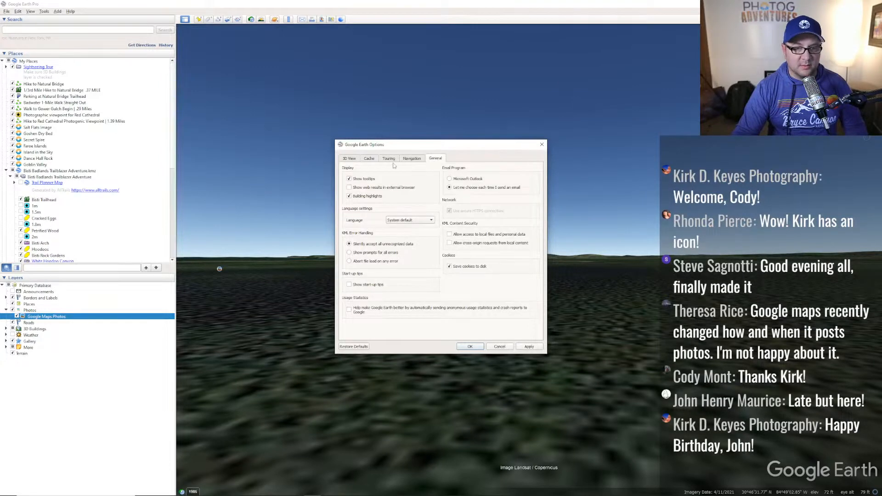
{"action": "left_click", "coordinate": [350, 158]}
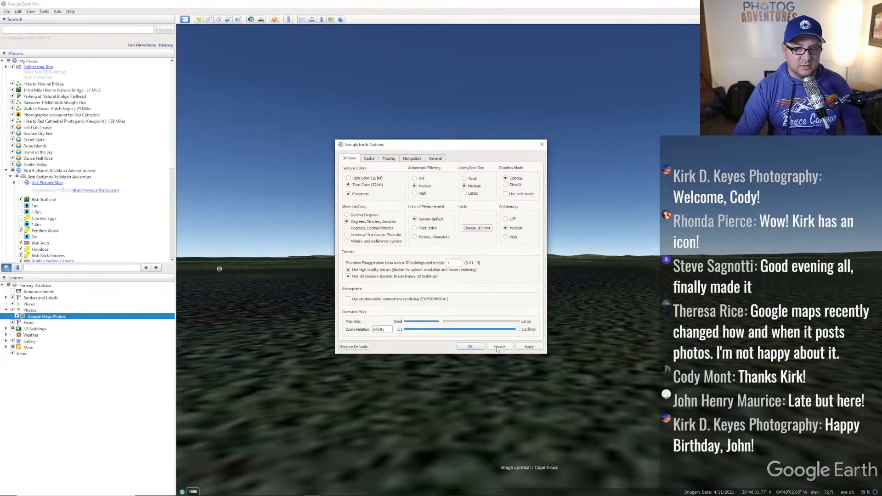
{"action": "left_click", "coordinate": [499, 348]}
{"action": "key", "text": "u"}
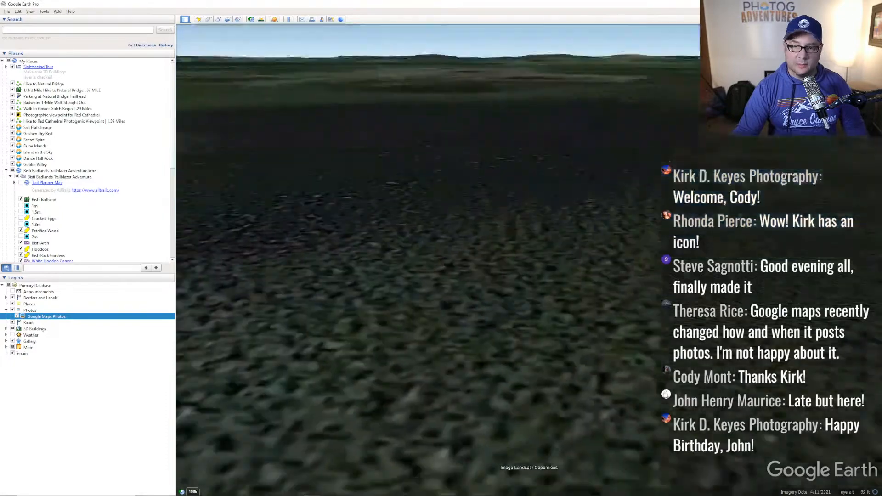
{"action": "middle_click_drag", "start_coordinate": [565, 257], "coordinate": [558, 396]}
{"action": "scroll", "coordinate": [552, 266], "scroll_direction": "up", "scroll_amount": 3}
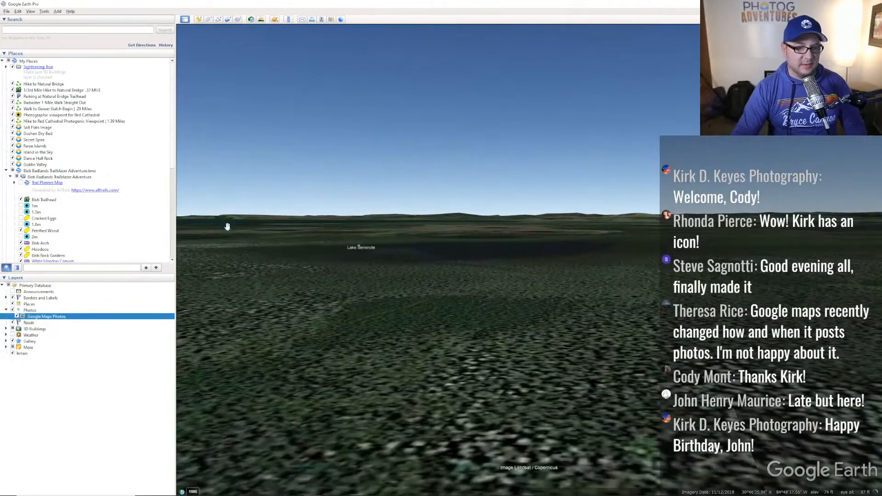
{"action": "left_click", "coordinate": [9, 12]}
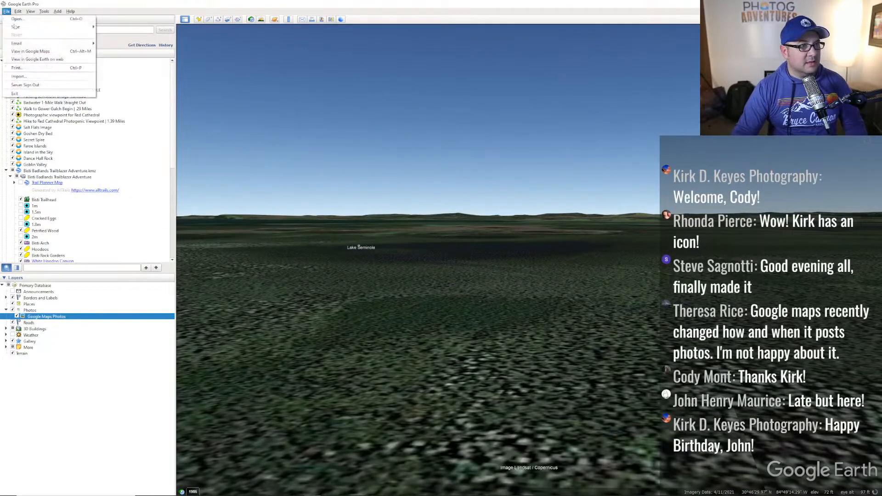
{"action": "left_click", "coordinate": [10, 13]}
{"action": "left_click", "coordinate": [18, 11]}
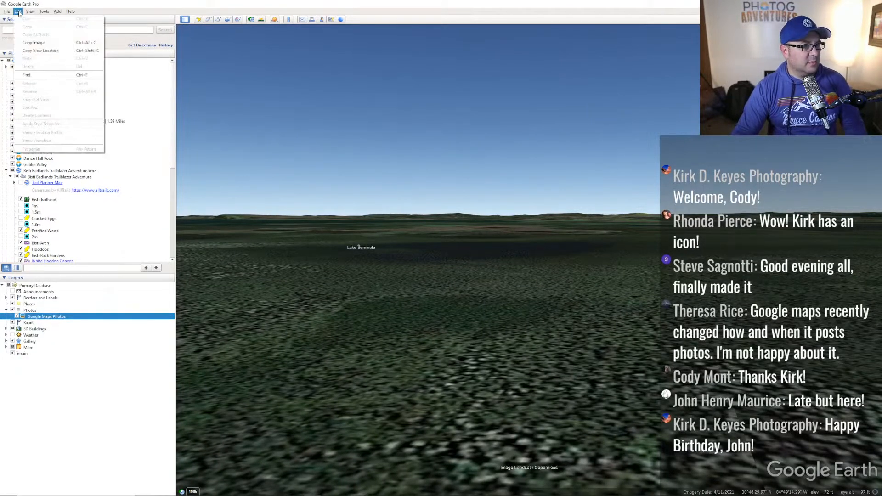
{"action": "mouse_move", "coordinate": [34, 13]}
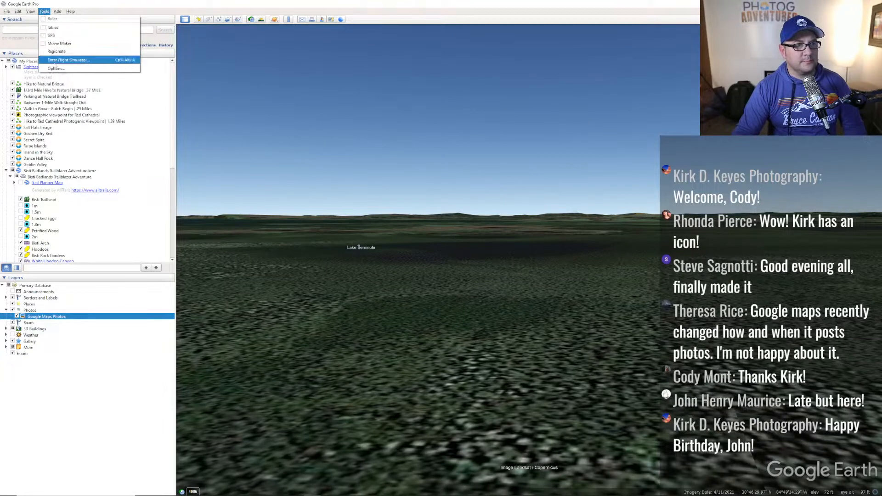
{"action": "left_click", "coordinate": [55, 69]}
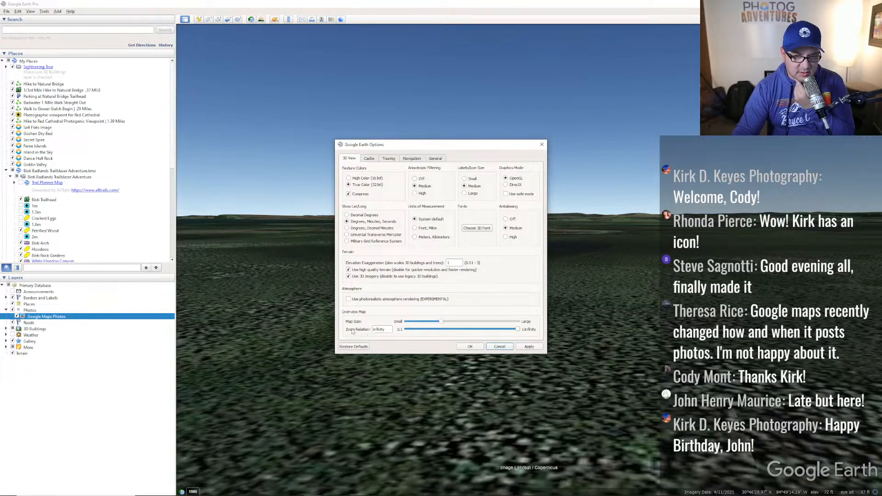
{"action": "left_click", "coordinate": [389, 159]}
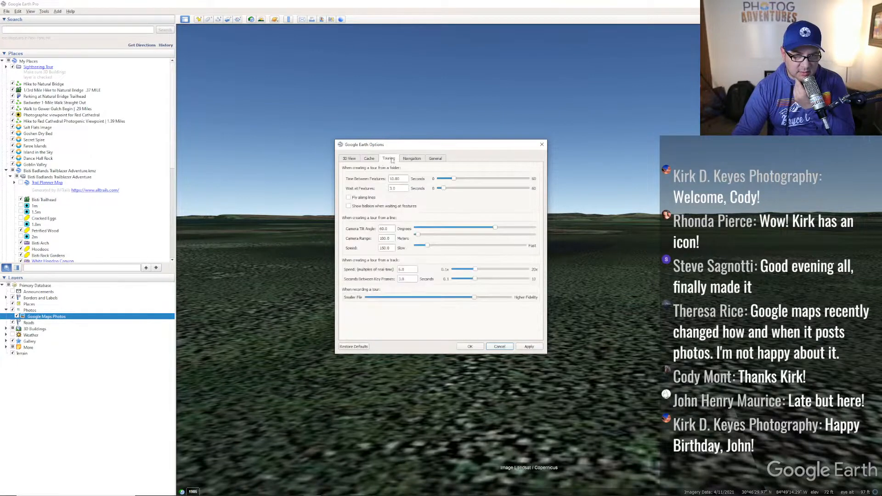
{"action": "left_click", "coordinate": [415, 159]}
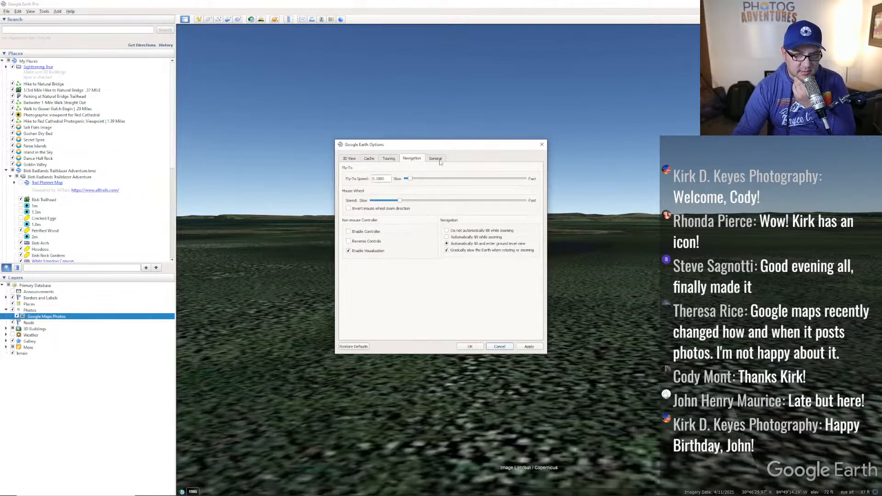
{"action": "left_click", "coordinate": [435, 159]}
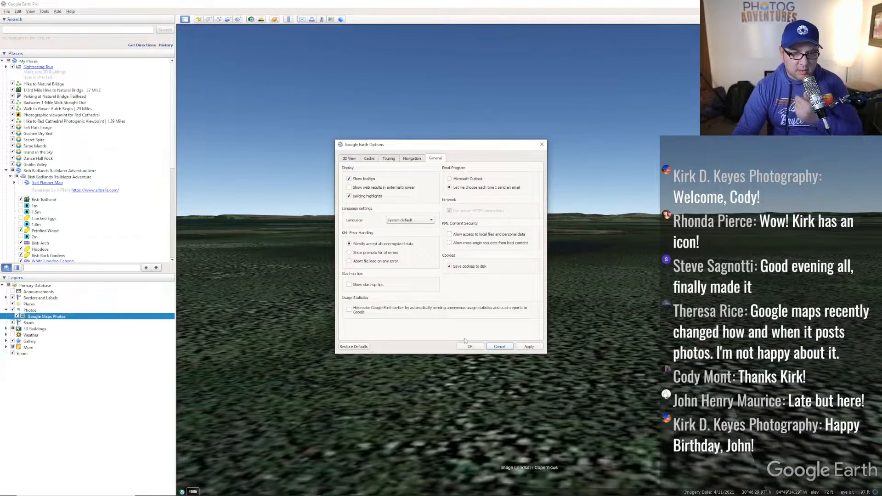
{"action": "left_click", "coordinate": [500, 347]}
{"action": "left_click", "coordinate": [18, 11]}
{"action": "left_click", "coordinate": [19, 12]}
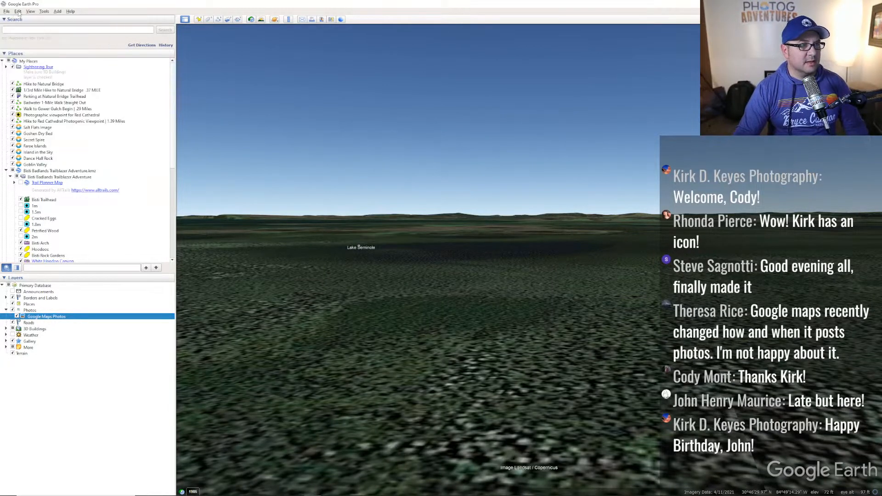
{"action": "left_click", "coordinate": [18, 12]}
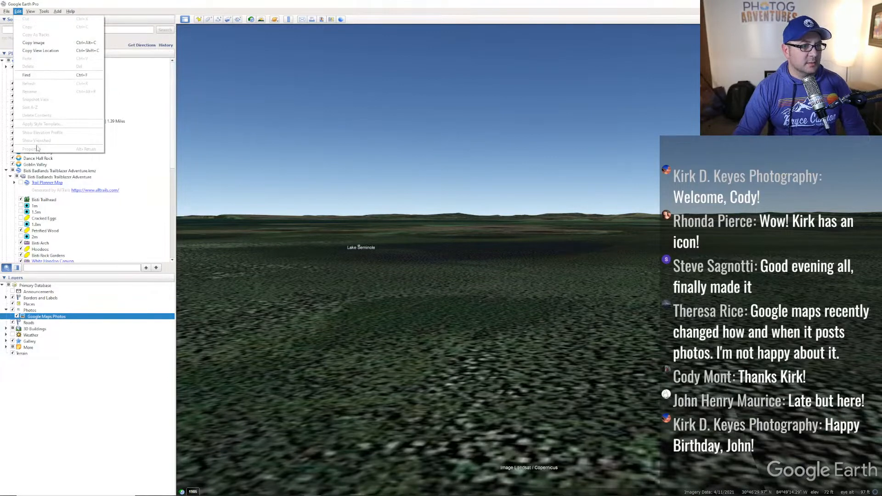
{"action": "left_click", "coordinate": [18, 11]}
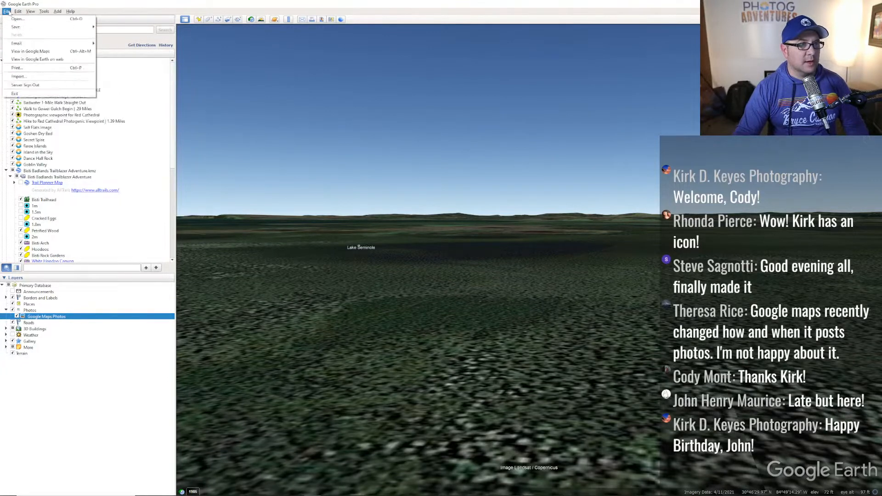
{"action": "left_click", "coordinate": [16, 12]}
{"action": "left_click", "coordinate": [15, 12]}
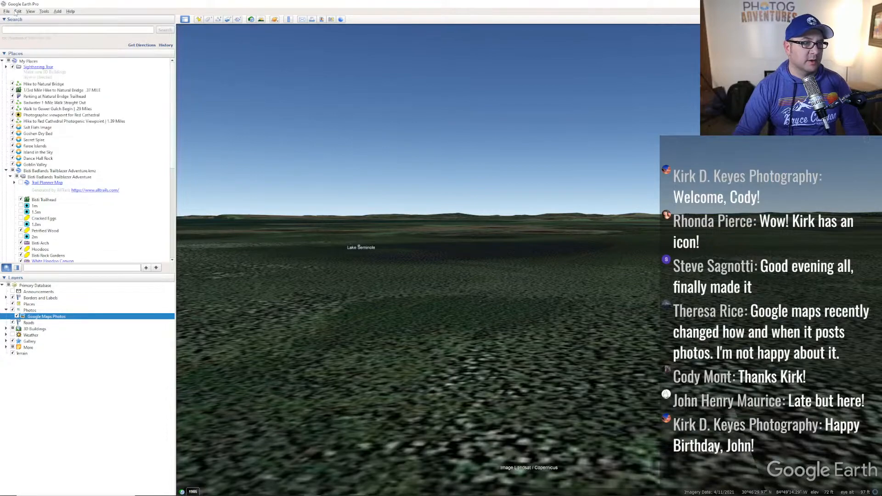
- Look straight down and zoom out over Lake Seminole, open its visitor photo, and glance at the whiteboard notes
{"action": "key", "text": "u"}
{"action": "scroll", "coordinate": [473, 199], "scroll_direction": "down", "scroll_amount": 5}
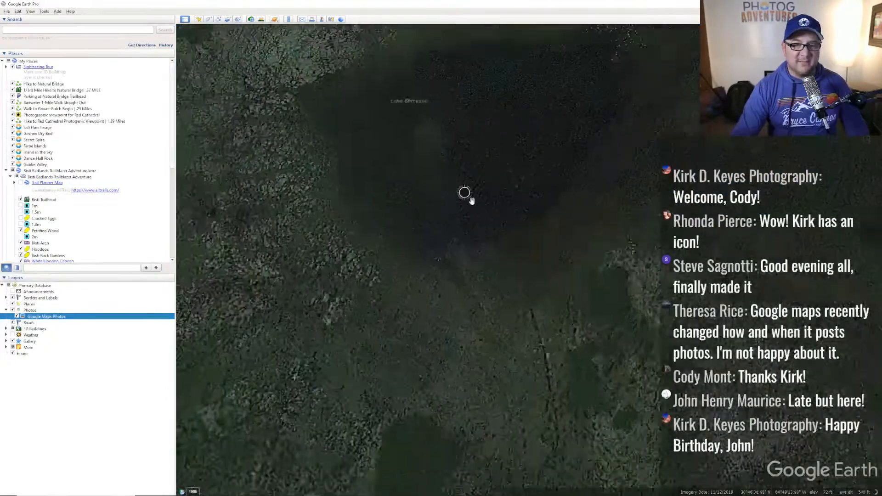
{"action": "scroll", "coordinate": [519, 236], "scroll_direction": "down", "scroll_amount": 5}
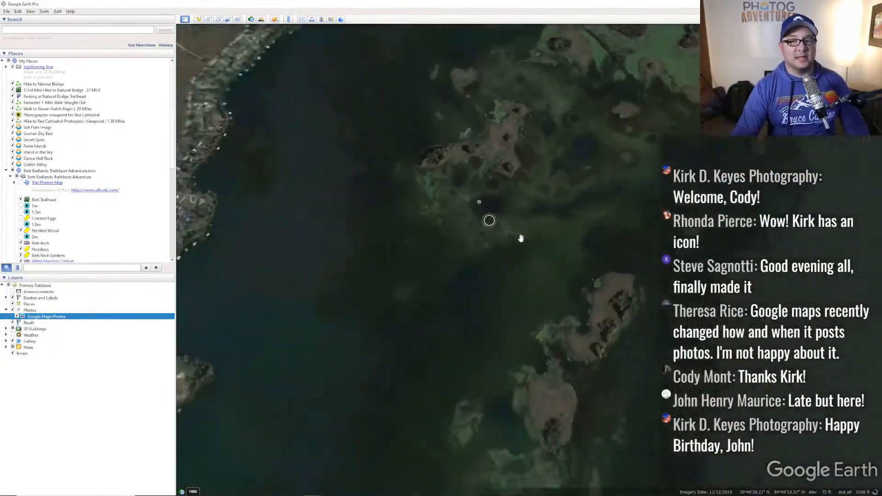
{"action": "scroll", "coordinate": [515, 238], "scroll_direction": "down", "scroll_amount": 2}
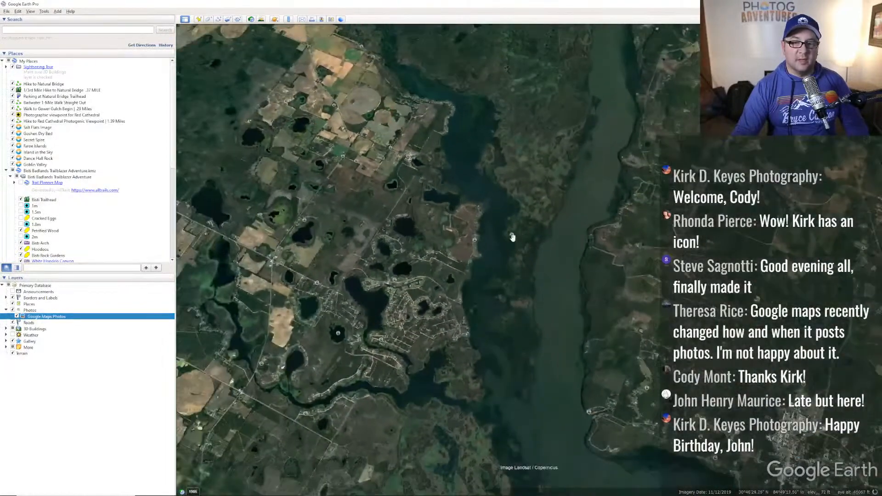
{"action": "left_click", "coordinate": [512, 234]}
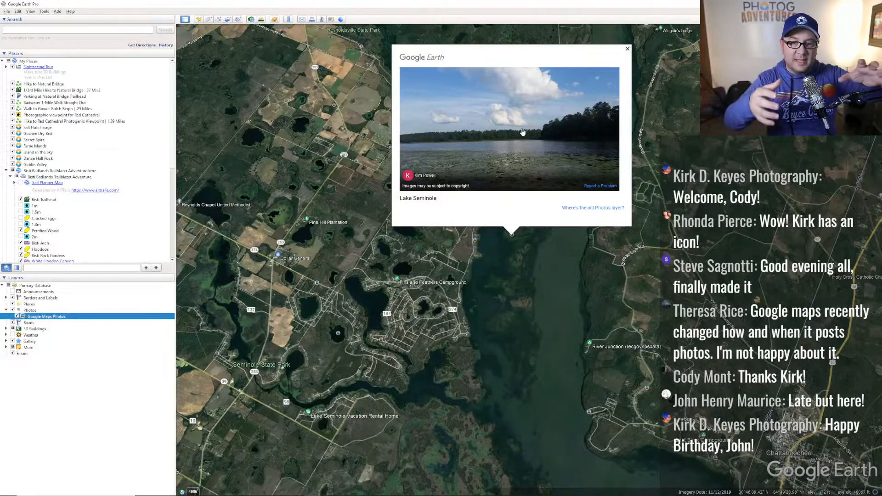
{"action": "key", "text": "alt+Tab"}
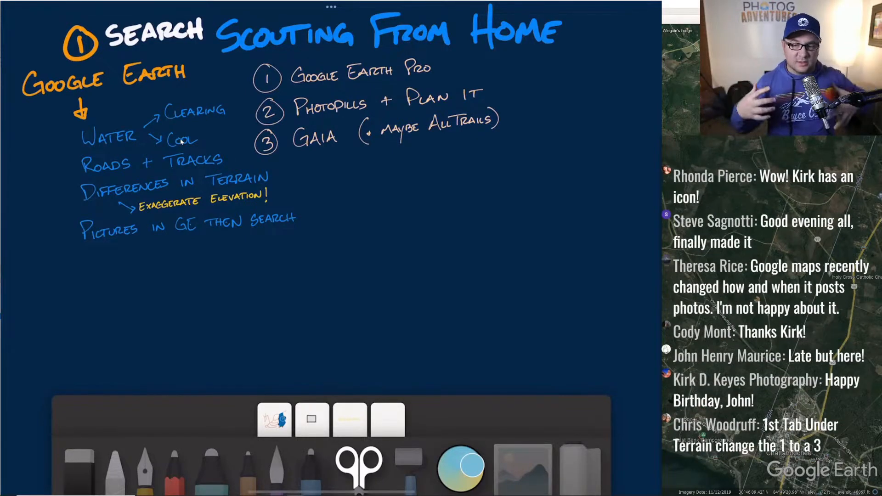
{"action": "key", "text": "alt+Tab"}
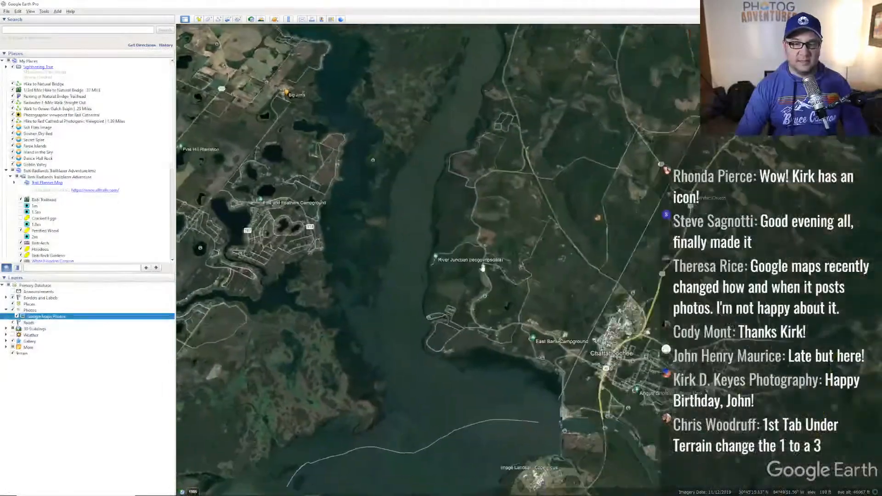
- View and close the photo of Ya Ya's Lake Seminole RV Park near Chattahoochee
{"action": "scroll", "coordinate": [413, 202], "scroll_direction": "down", "scroll_amount": 10}
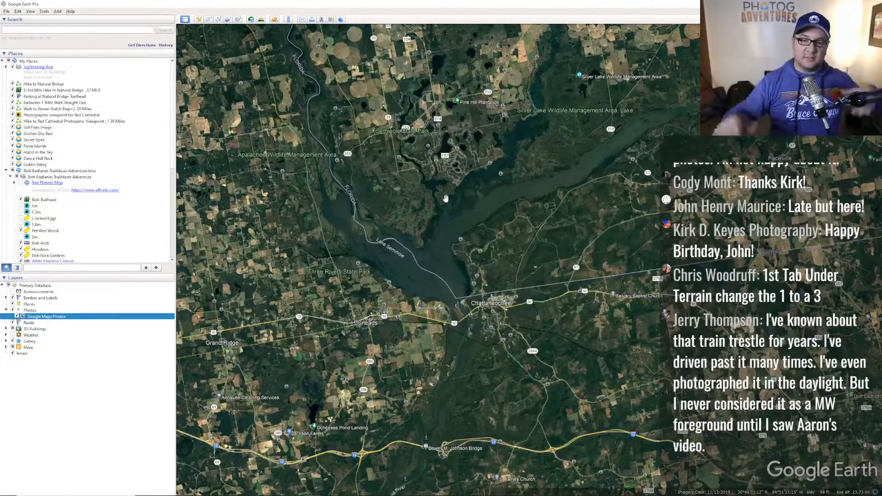
{"action": "left_click_drag", "start_coordinate": [552, 255], "coordinate": [510, 232]}
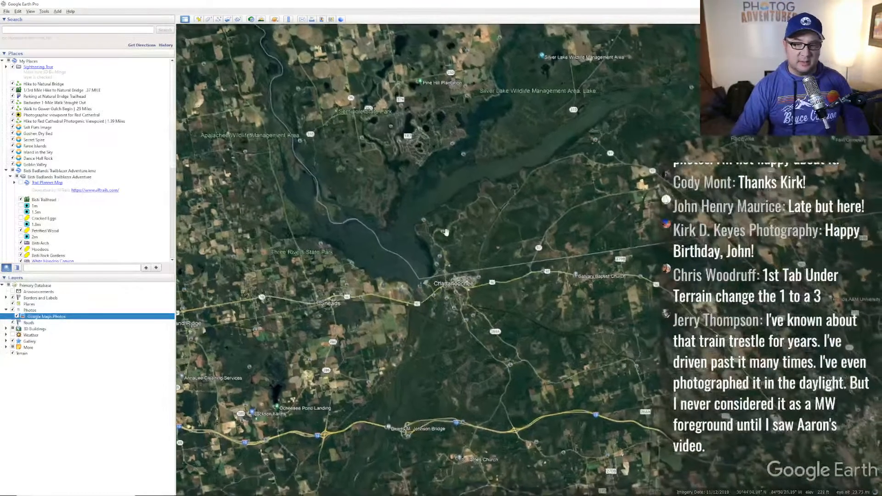
{"action": "left_click", "coordinate": [437, 228]}
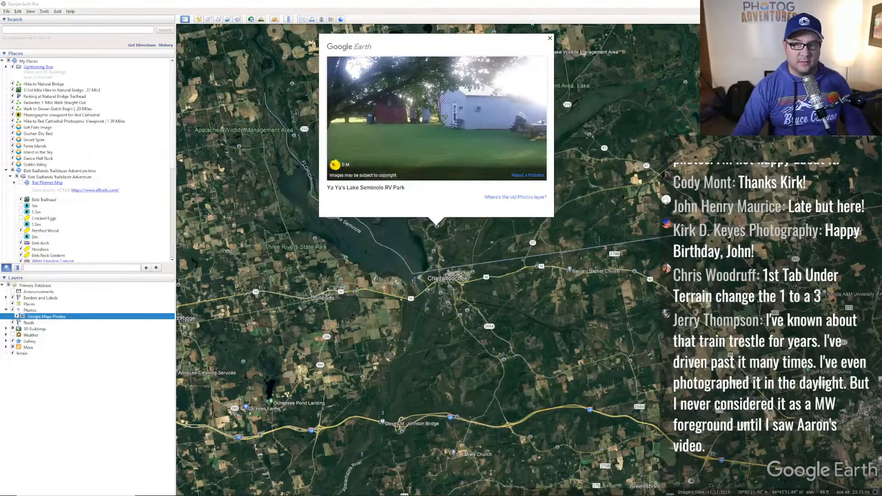
{"action": "left_click", "coordinate": [550, 39]}
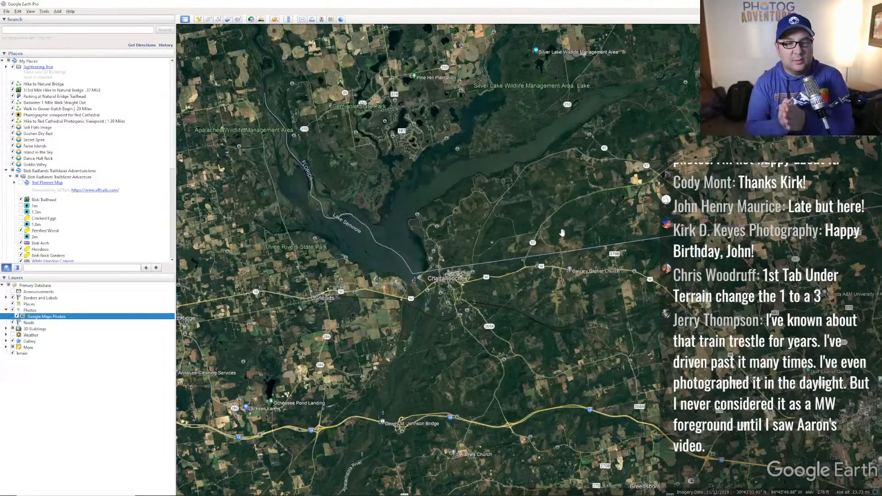
- Zoom out past the Gulf Coast and pan west to southern Utah
{"action": "scroll", "coordinate": [458, 209], "scroll_direction": "down", "scroll_amount": 5}
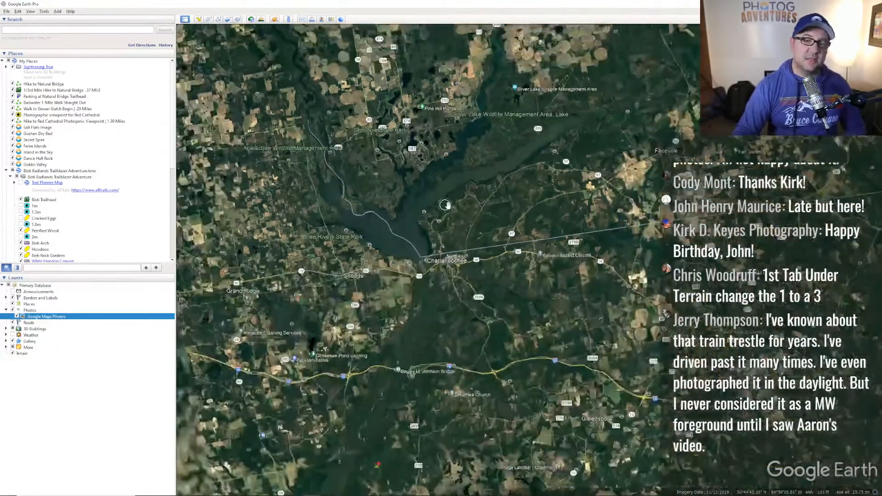
{"action": "scroll", "coordinate": [458, 209], "scroll_direction": "down", "scroll_amount": 5}
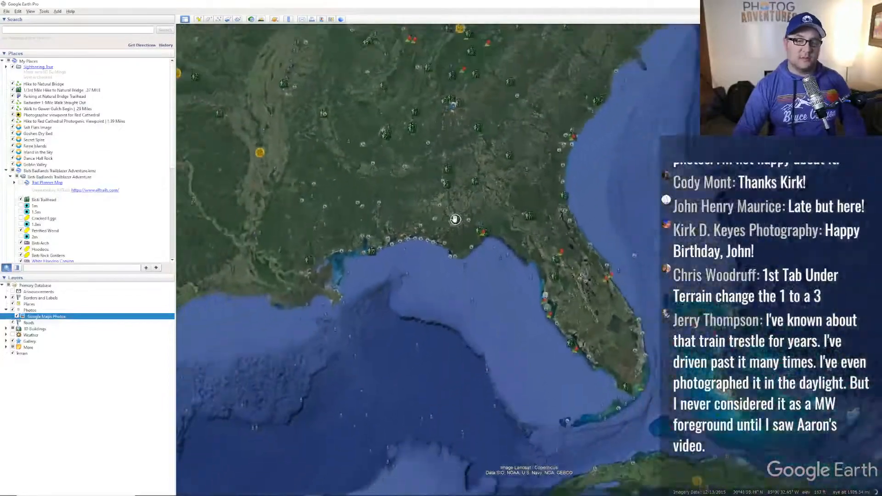
{"action": "scroll", "coordinate": [450, 216], "scroll_direction": "down", "scroll_amount": 3}
{"action": "left_click_drag", "start_coordinate": [435, 205], "coordinate": [503, 268]}
{"action": "scroll", "coordinate": [505, 257], "scroll_direction": "up", "scroll_amount": 5}
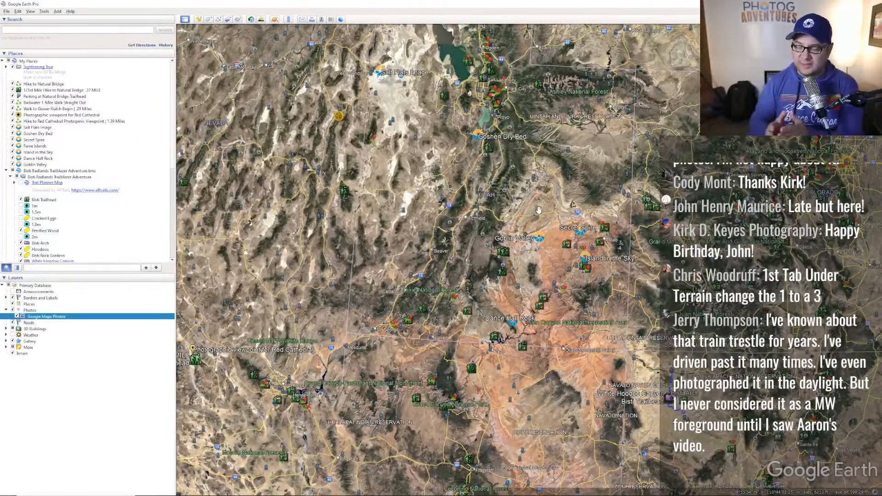
- Move from Lake Powell north past Goblin Valley toward the San Rafael area
{"action": "left_click_drag", "start_coordinate": [552, 302], "coordinate": [549, 260]}
{"action": "scroll", "coordinate": [505, 251], "scroll_direction": "up", "scroll_amount": 5}
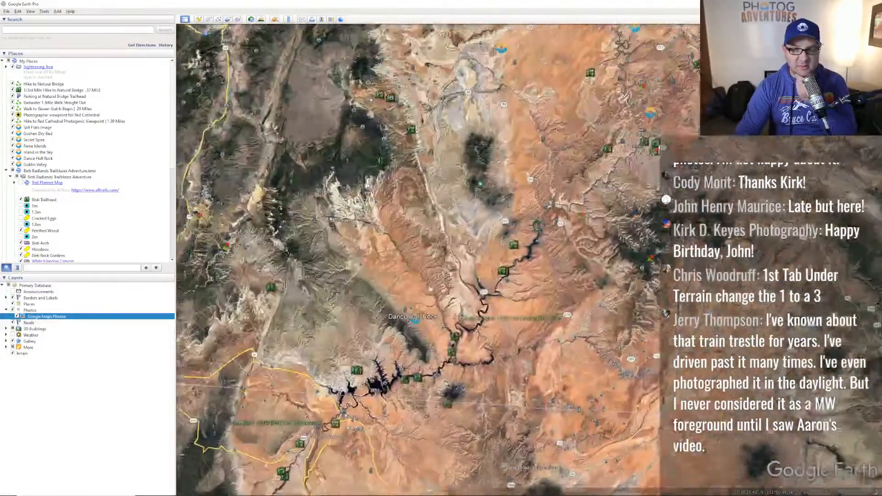
{"action": "scroll", "coordinate": [508, 110], "scroll_direction": "down", "scroll_amount": 5}
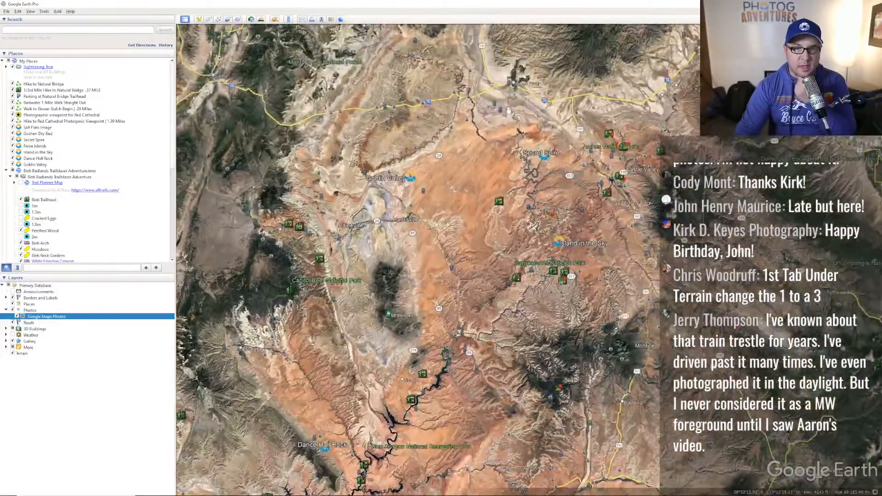
{"action": "scroll", "coordinate": [501, 115], "scroll_direction": "up", "scroll_amount": 3}
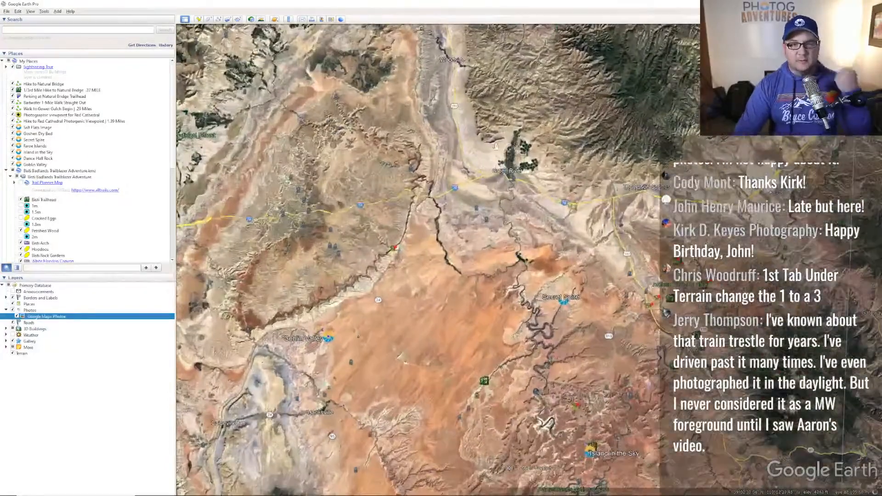
{"action": "scroll", "coordinate": [488, 141], "scroll_direction": "up", "scroll_amount": 3}
{"action": "left_click_drag", "start_coordinate": [496, 152], "coordinate": [546, 204]}
{"action": "scroll", "coordinate": [570, 244], "scroll_direction": "down", "scroll_amount": 2}
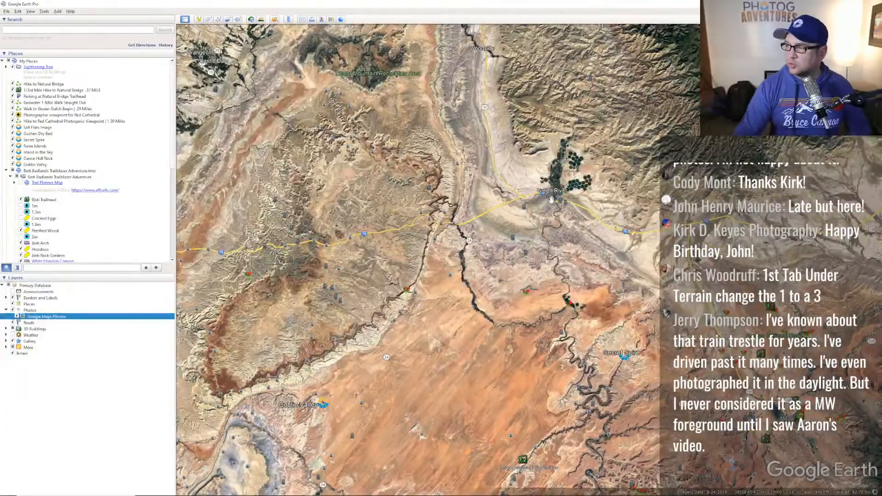
- Centre the Cedar Mountain area and zoom in on the winding river canyon past Green River
{"action": "left_click_drag", "start_coordinate": [359, 159], "coordinate": [477, 243]}
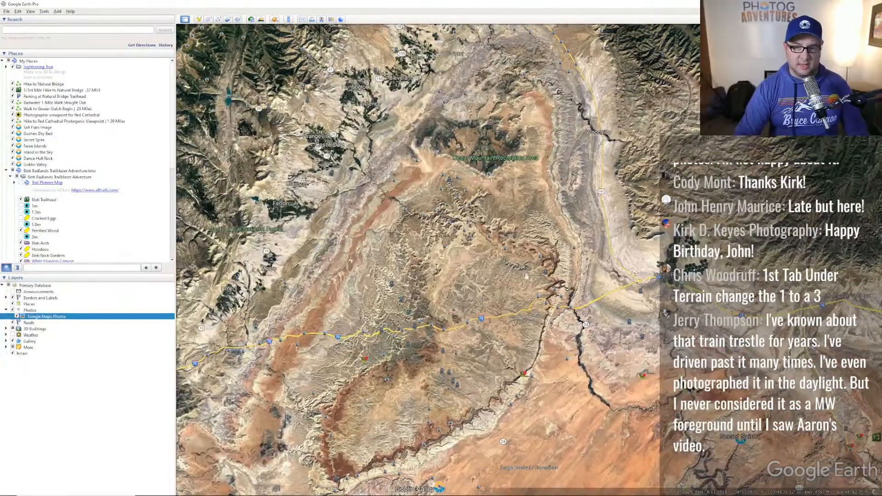
{"action": "scroll", "coordinate": [488, 211], "scroll_direction": "up", "scroll_amount": 1}
{"action": "scroll", "coordinate": [445, 168], "scroll_direction": "up", "scroll_amount": 5}
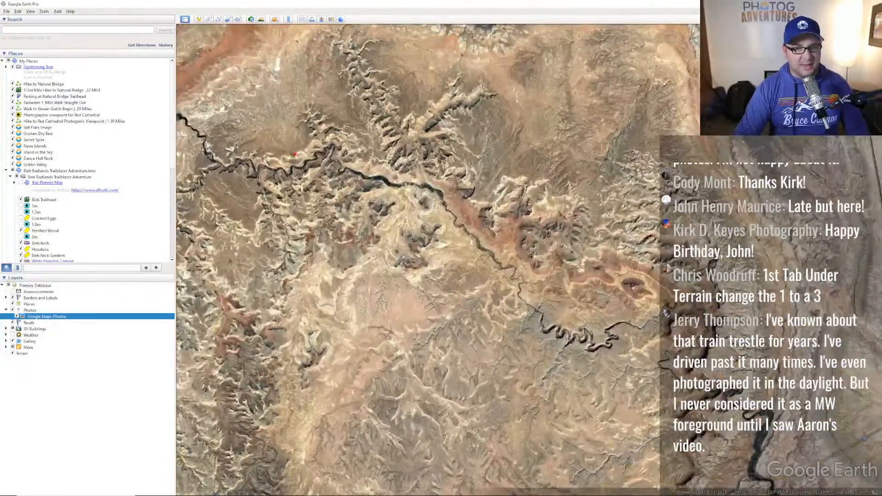
{"action": "left_click_drag", "start_coordinate": [462, 161], "coordinate": [560, 209]}
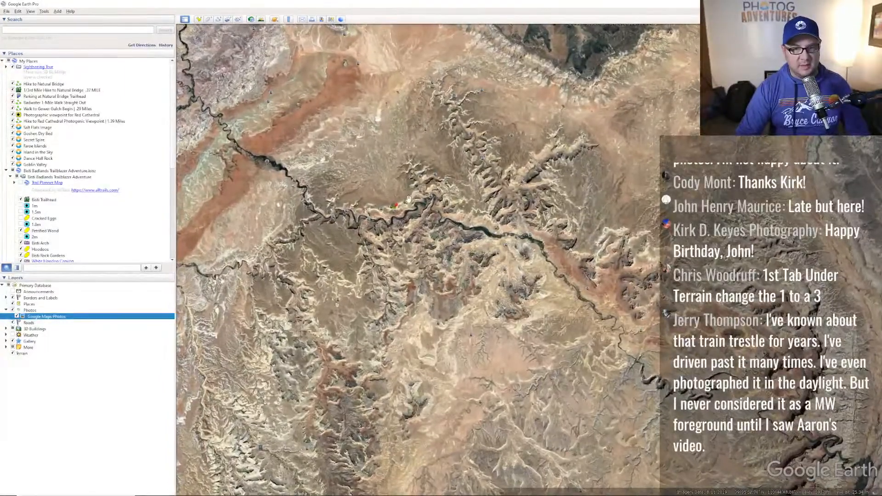
- Open The Wedge at sunrise, San Rafael Swell photo at full size, then go back to the map
{"action": "left_click", "coordinate": [406, 204]}
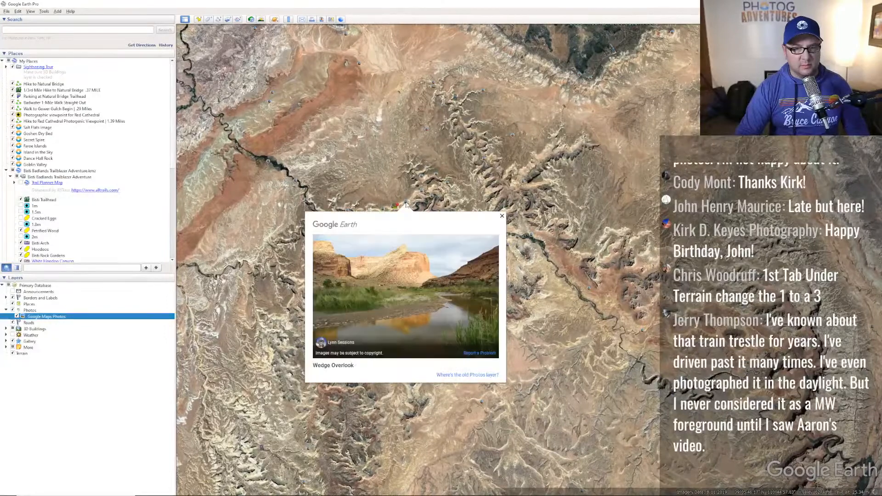
{"action": "left_click", "coordinate": [422, 195]}
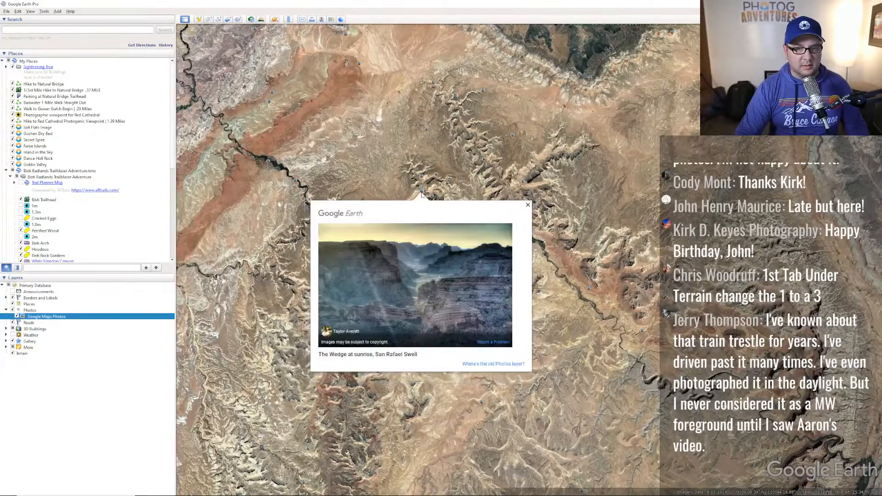
{"action": "left_click", "coordinate": [428, 269]}
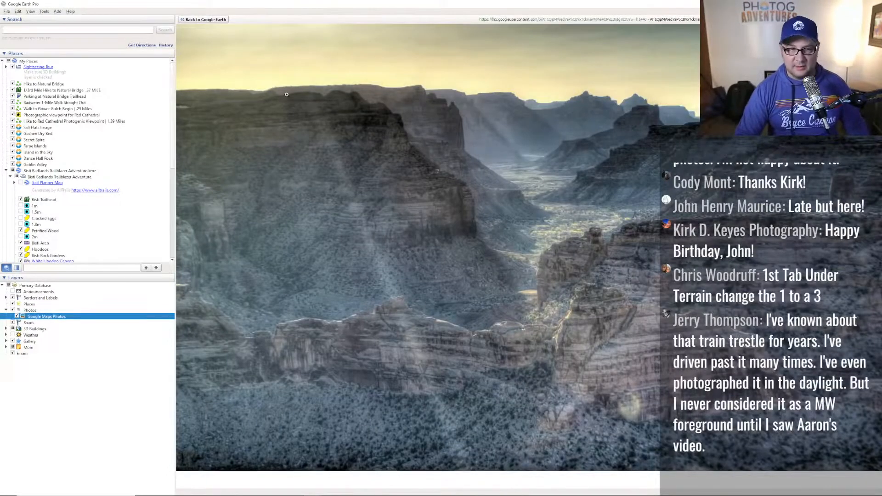
{"action": "left_click", "coordinate": [205, 19]}
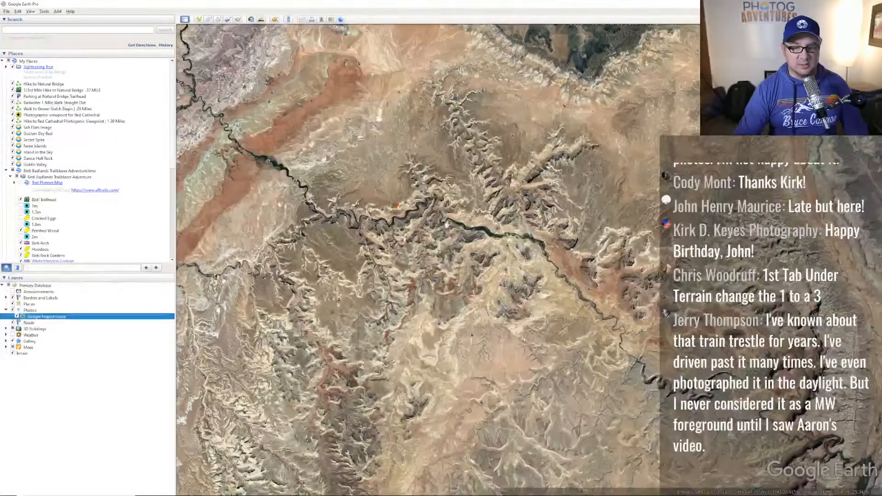
{"action": "scroll", "coordinate": [459, 207], "scroll_direction": "up", "scroll_amount": 5}
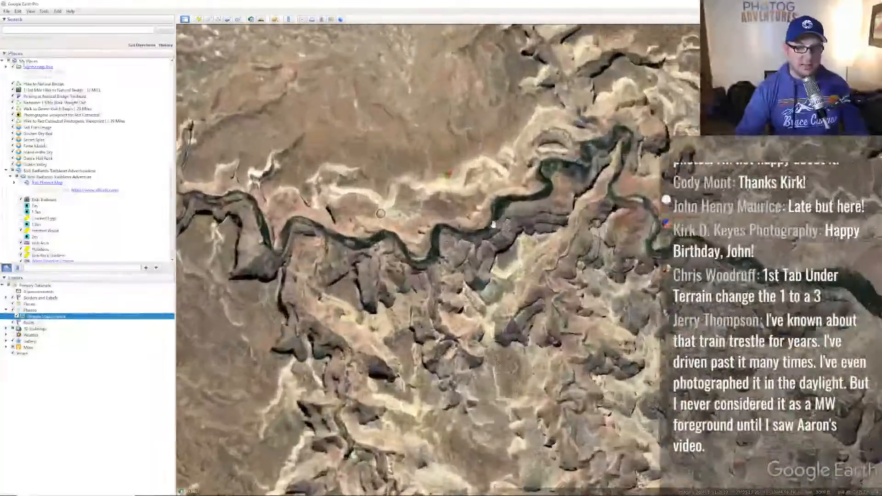
- Zoom into the river canyon and rotate the 3D view around it
{"action": "scroll", "coordinate": [494, 225], "scroll_direction": "up", "scroll_amount": 3}
{"action": "left_click_drag", "start_coordinate": [492, 110], "coordinate": [574, 205]}
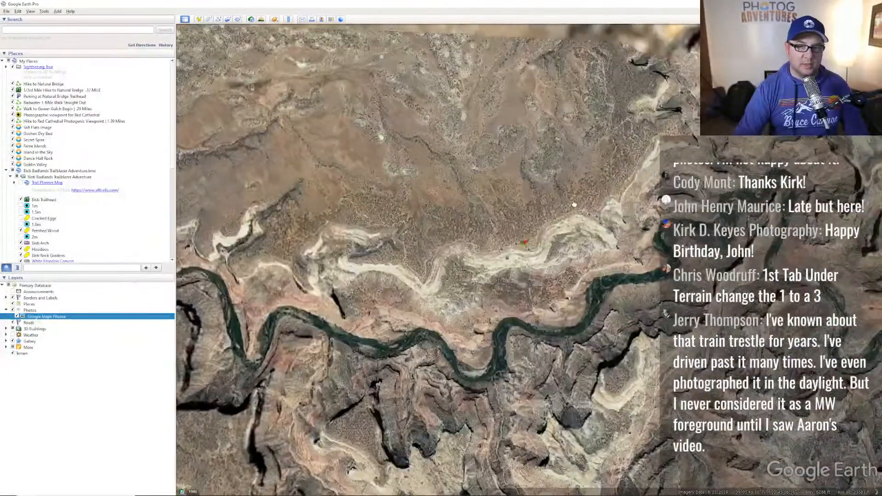
{"action": "scroll", "coordinate": [575, 204], "scroll_direction": "up", "scroll_amount": 5}
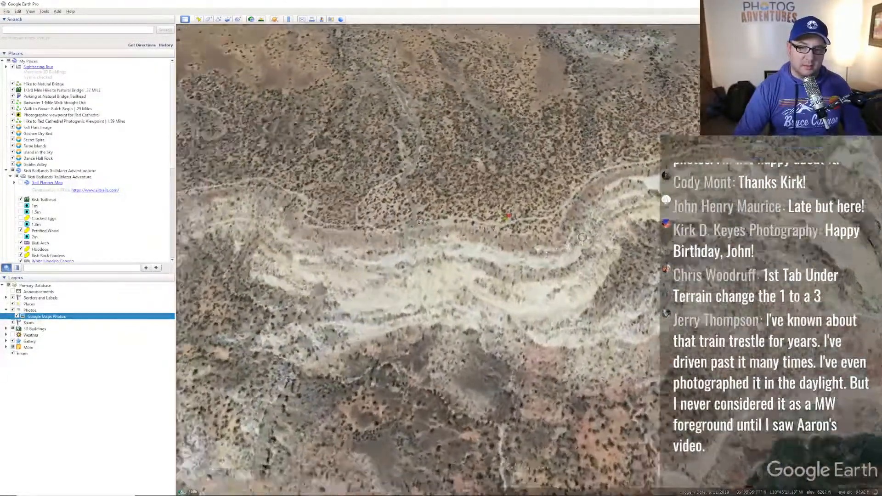
{"action": "middle_click_drag", "start_coordinate": [547, 255], "coordinate": [517, 258]}
{"action": "left_click_drag", "start_coordinate": [652, 238], "coordinate": [471, 236]}
{"action": "scroll", "coordinate": [625, 214], "scroll_direction": "up", "scroll_amount": 5}
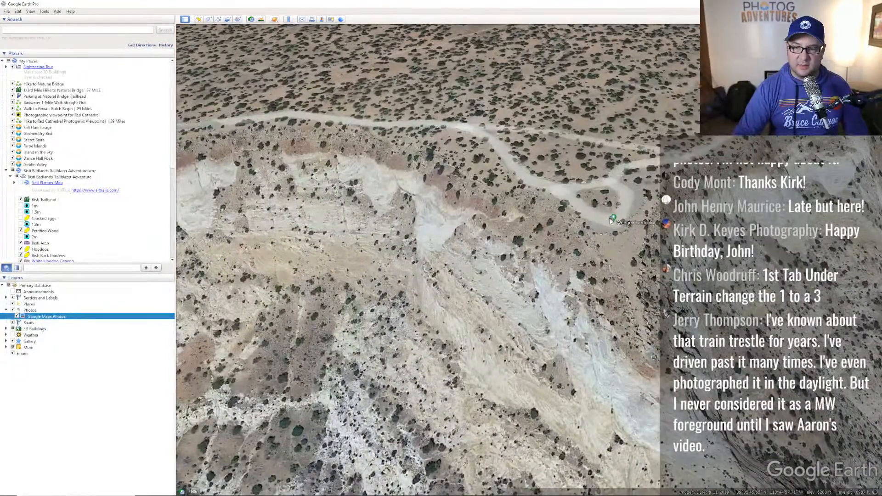
- Preview the Wedge Overlook and snowy canyon photo balloons, then close the snowy canyon one
{"action": "left_click", "coordinate": [612, 219]}
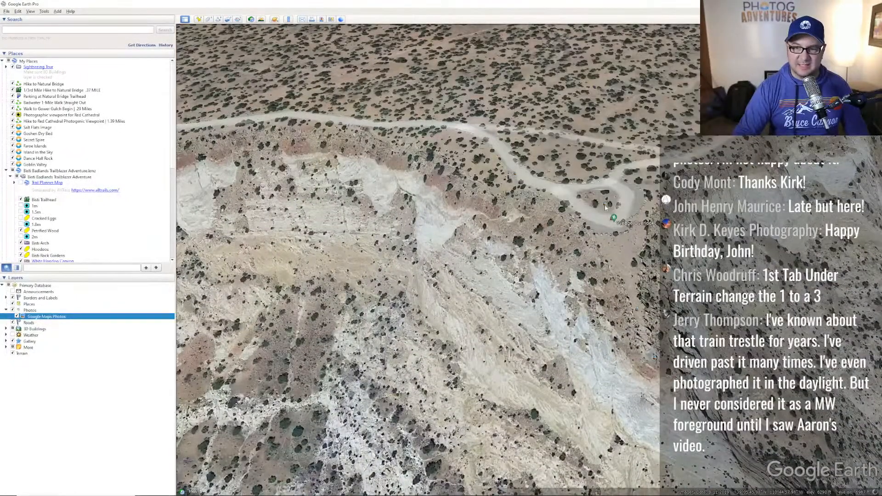
{"action": "left_click", "coordinate": [605, 206]}
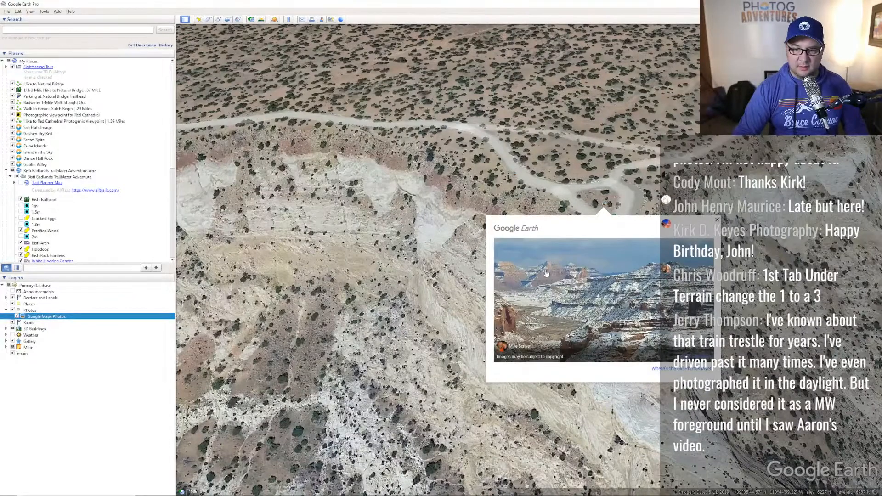
{"action": "left_click", "coordinate": [718, 221]}
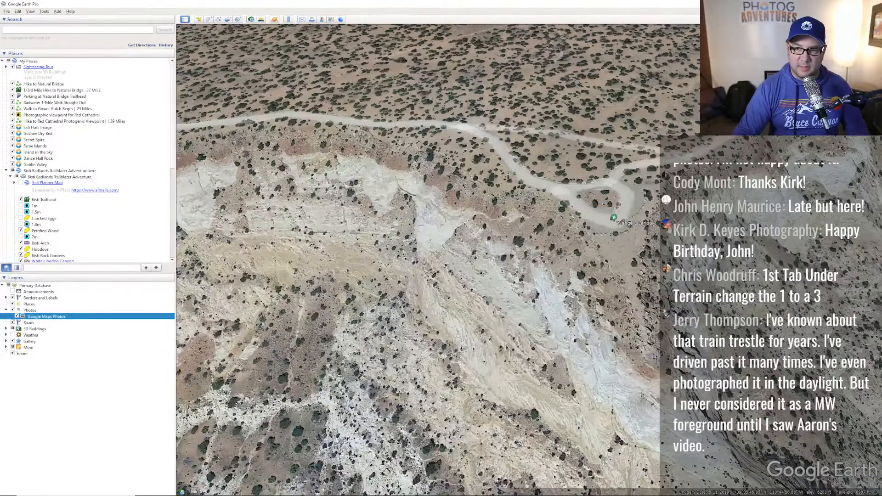
- Tilt the view over the overlook road loop and open the San Rafael Swell photo full size
{"action": "left_click_drag", "start_coordinate": [648, 285], "coordinate": [553, 286]}
{"action": "mouse_move", "coordinate": [550, 279]}
{"action": "middle_mouse_down"}
{"action": "mouse_move", "coordinate": [547, 326]}
{"action": "mouse_move", "coordinate": [576, 343]}
{"action": "middle_mouse_up"}
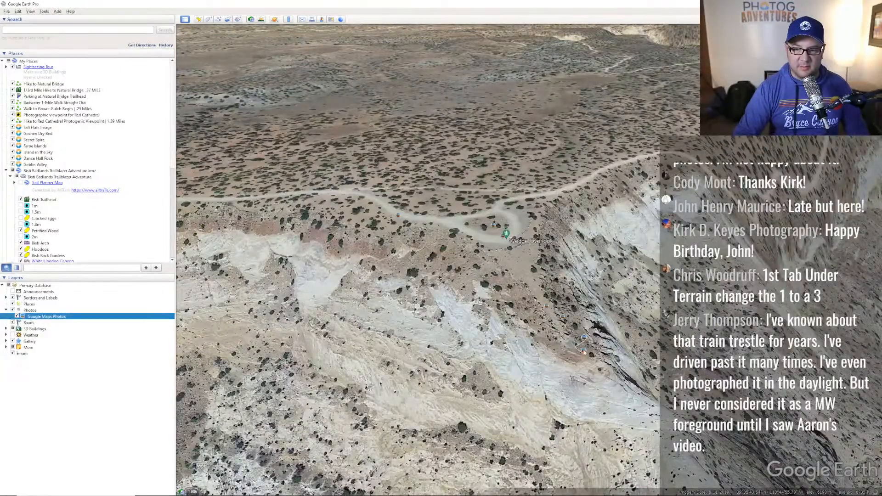
{"action": "left_click", "coordinate": [584, 351]}
{"action": "left_click", "coordinate": [568, 243]}
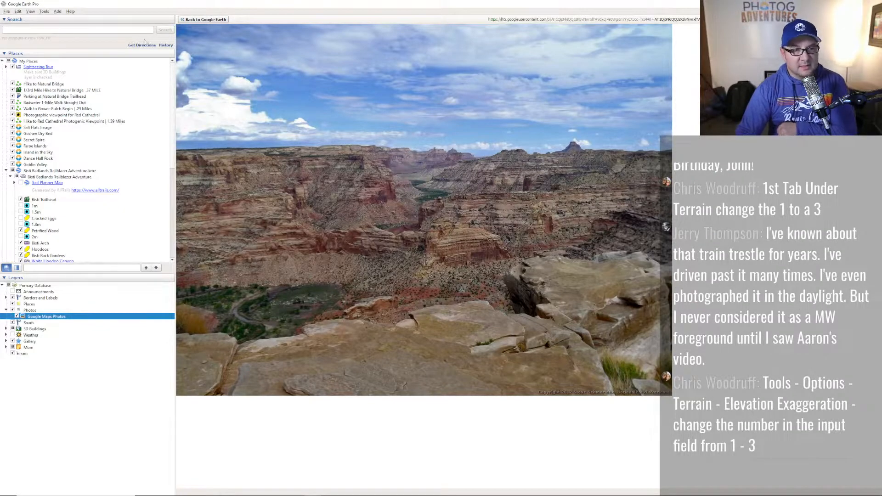
- Leave the photo, then orbit, tilt and fly closer past the butte toward the canyon river
{"action": "left_click", "coordinate": [192, 19]}
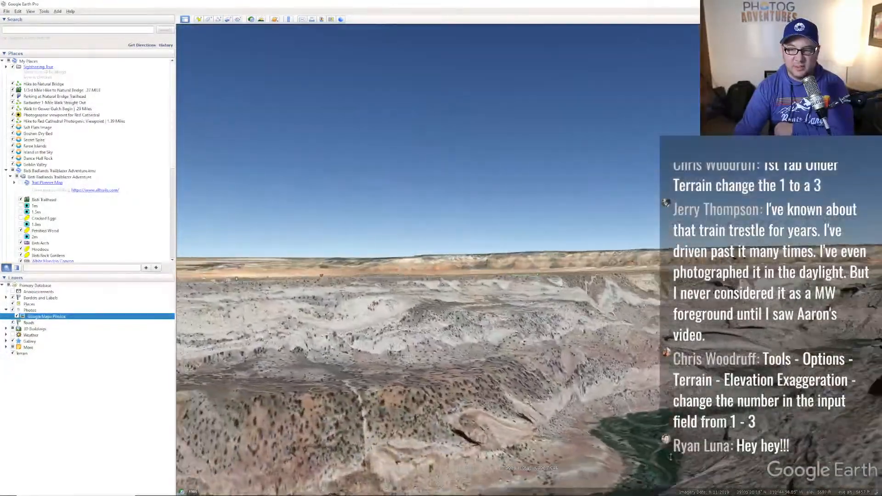
{"action": "middle_click_drag", "start_coordinate": [671, 457], "coordinate": [794, 299]}
{"action": "middle_click_drag", "start_coordinate": [363, 319], "coordinate": [221, 404]}
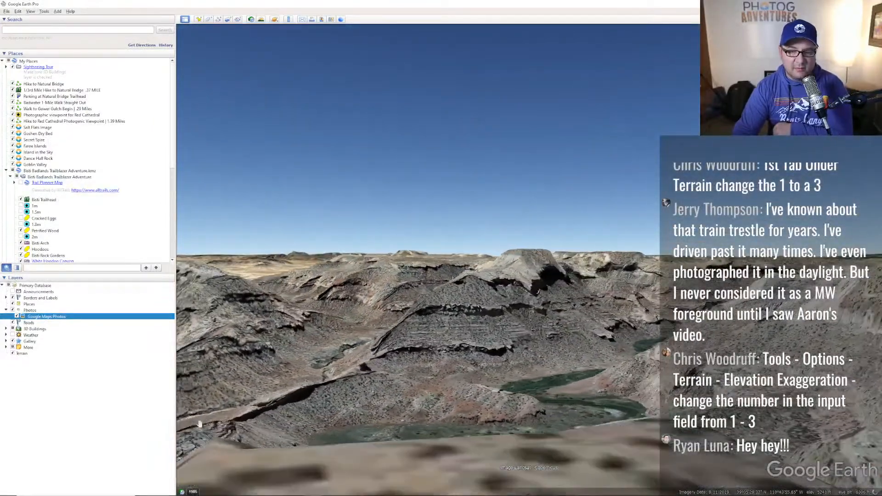
{"action": "left_click_drag", "start_coordinate": [520, 306], "coordinate": [576, 339]}
{"action": "mouse_move", "coordinate": [559, 345]}
{"action": "middle_mouse_down"}
{"action": "mouse_move", "coordinate": [304, 362]}
{"action": "mouse_move", "coordinate": [351, 327]}
{"action": "middle_mouse_up"}
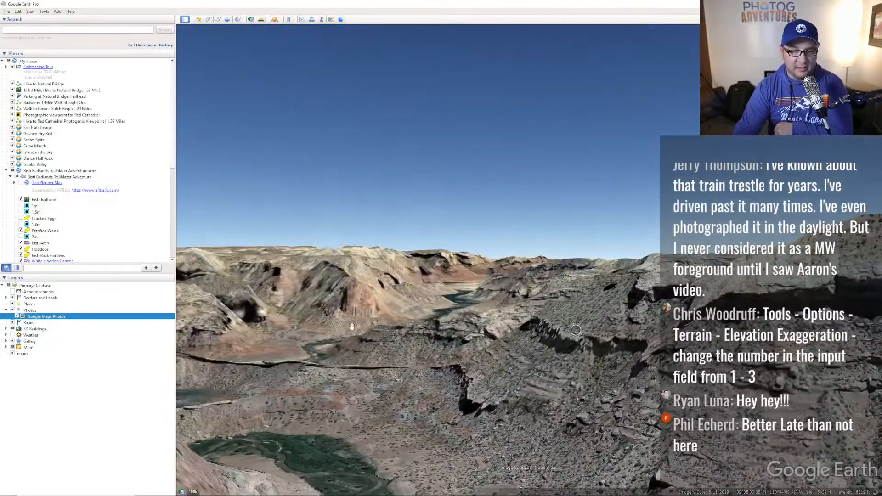
- Turn on Sunlight and set the time to about 2:49 am on 5/18/2022 to reveal the Milky Way
{"action": "left_click", "coordinate": [261, 20]}
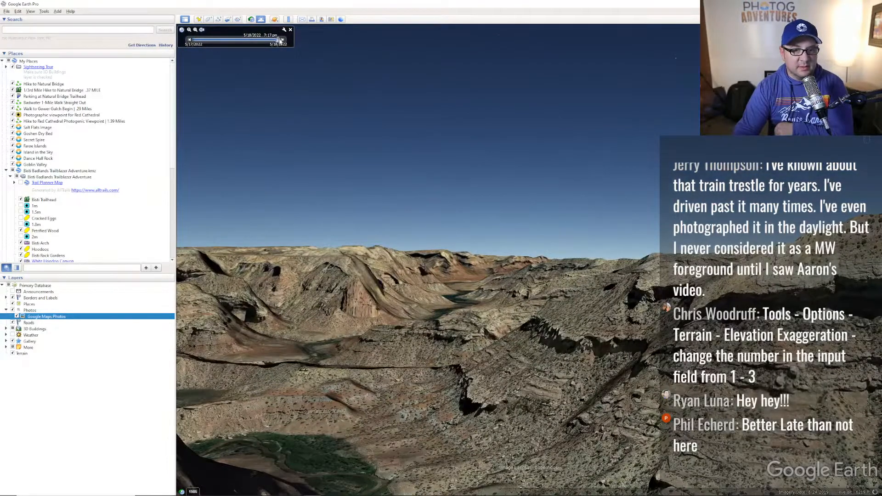
{"action": "left_click_drag", "start_coordinate": [281, 40], "coordinate": [224, 48]}
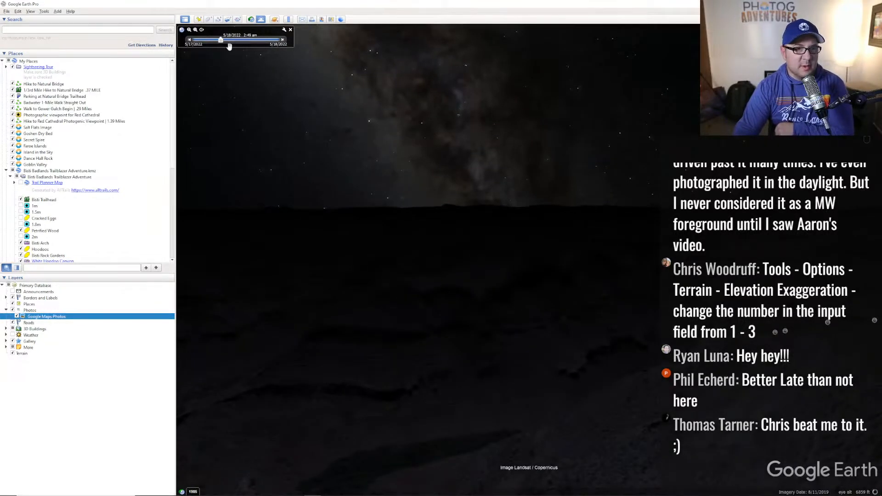
- Zoom in on the night terrain and shift the time between 6:23 am and 10:57 pm on 5/17
{"action": "right_click_drag", "start_coordinate": [517, 274], "coordinate": [505, 376]}
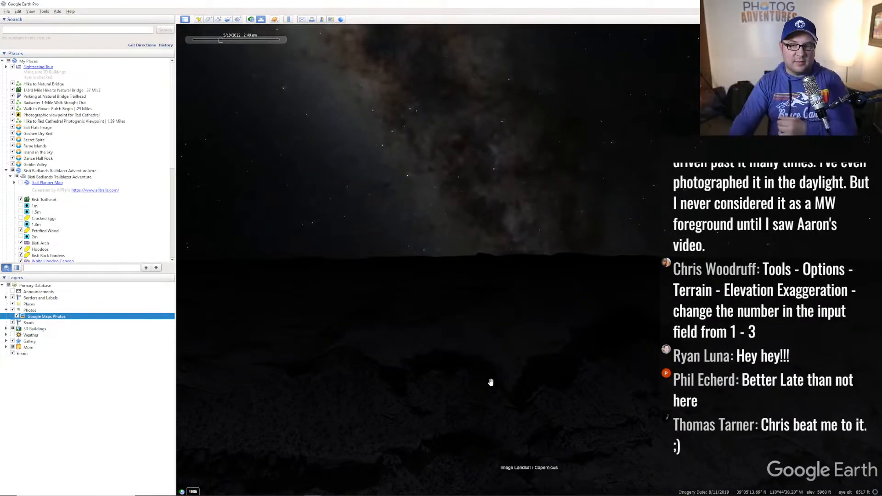
{"action": "right_click_drag", "start_coordinate": [512, 275], "coordinate": [524, 330]}
{"action": "mouse_move", "coordinate": [221, 40]}
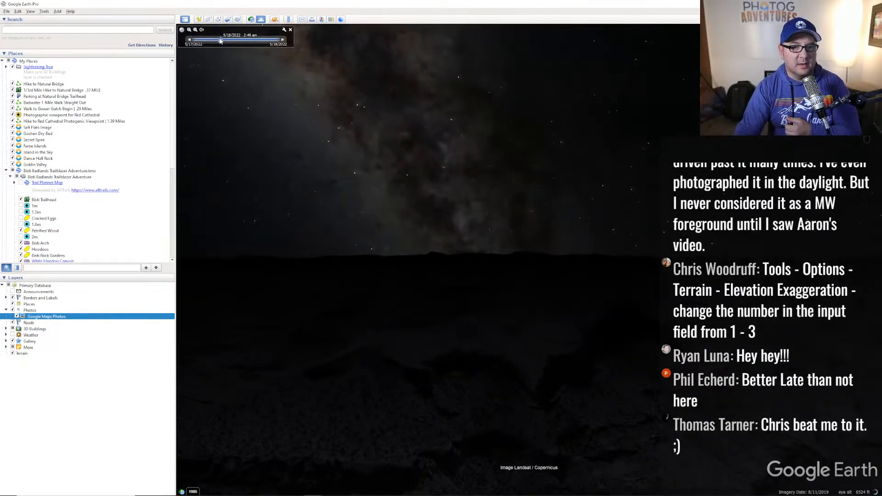
{"action": "mouse_move", "coordinate": [220, 41]}
{"action": "left_mouse_down"}
{"action": "mouse_move", "coordinate": [233, 44]}
{"action": "mouse_move", "coordinate": [213, 40]}
{"action": "left_mouse_up"}
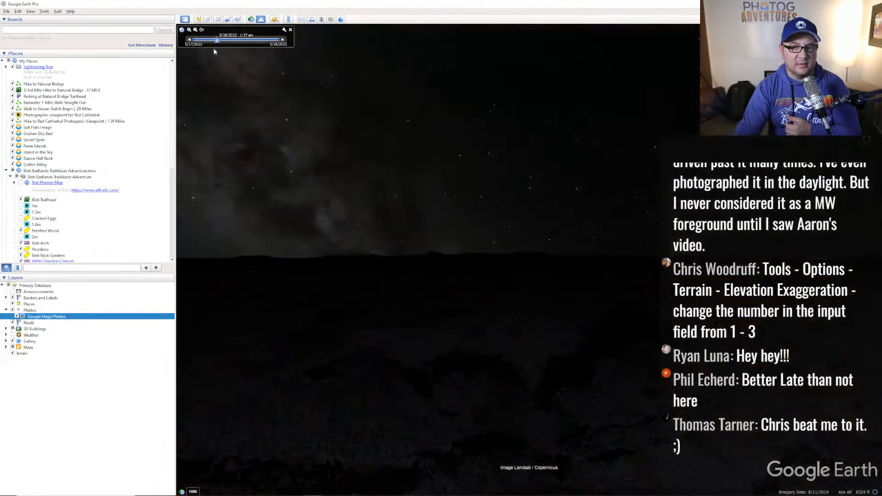
{"action": "mouse_move", "coordinate": [213, 41]}
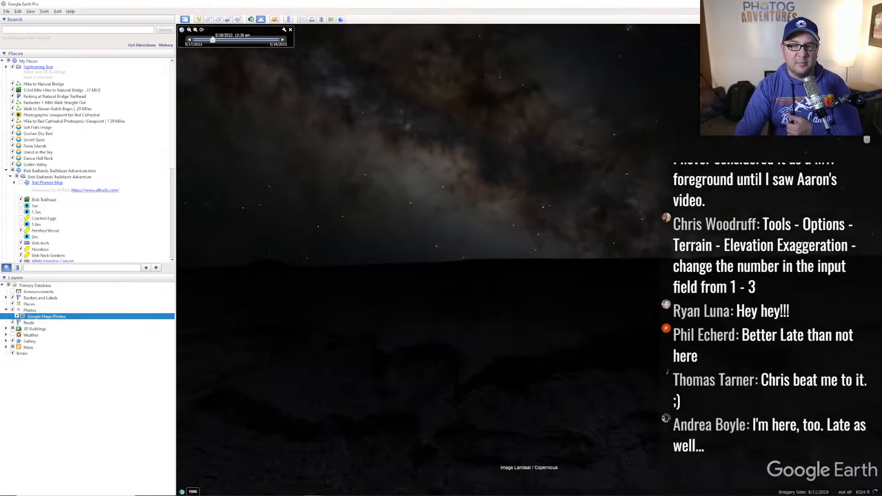
{"action": "key", "text": "shift+Left"}
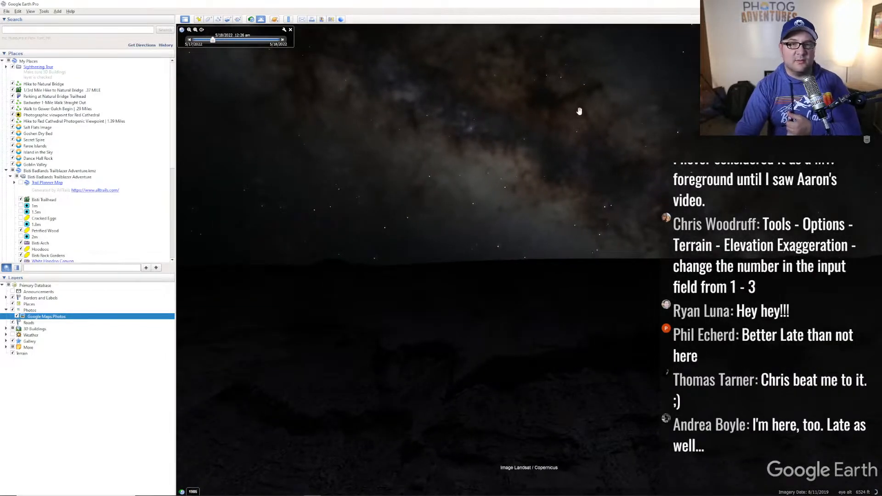
{"action": "mouse_move", "coordinate": [213, 40]}
{"action": "left_mouse_down"}
{"action": "mouse_move", "coordinate": [197, 49]}
{"action": "mouse_move", "coordinate": [207, 54]}
{"action": "left_mouse_up"}
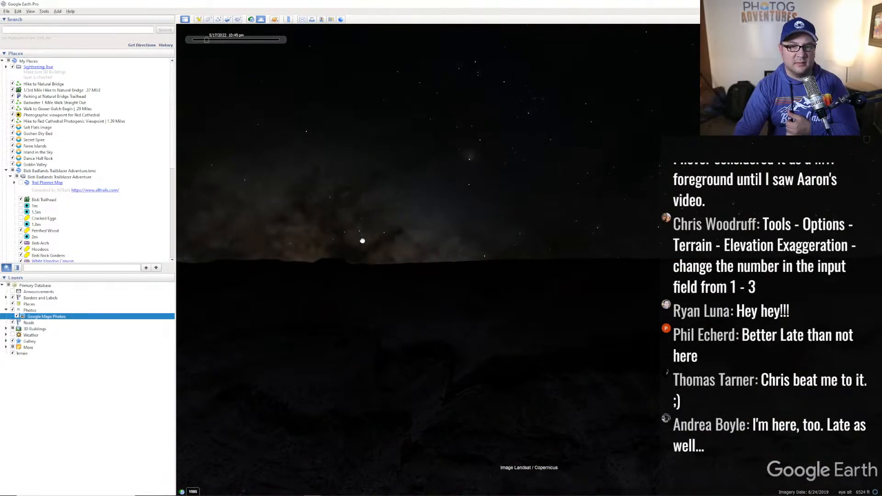
- Switch Sunlight off, reset to a straight-down view and zoom out over the canyon
{"action": "mouse_move", "coordinate": [230, 35]}
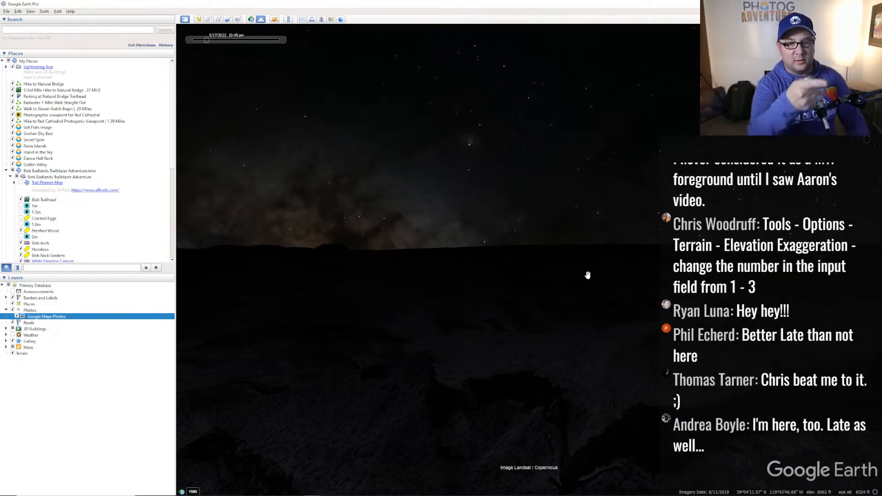
{"action": "left_click", "coordinate": [261, 19]}
{"action": "left_click", "coordinate": [261, 19]}
{"action": "key", "text": "u"}
{"action": "scroll", "coordinate": [509, 327], "scroll_direction": "down", "scroll_amount": 10}
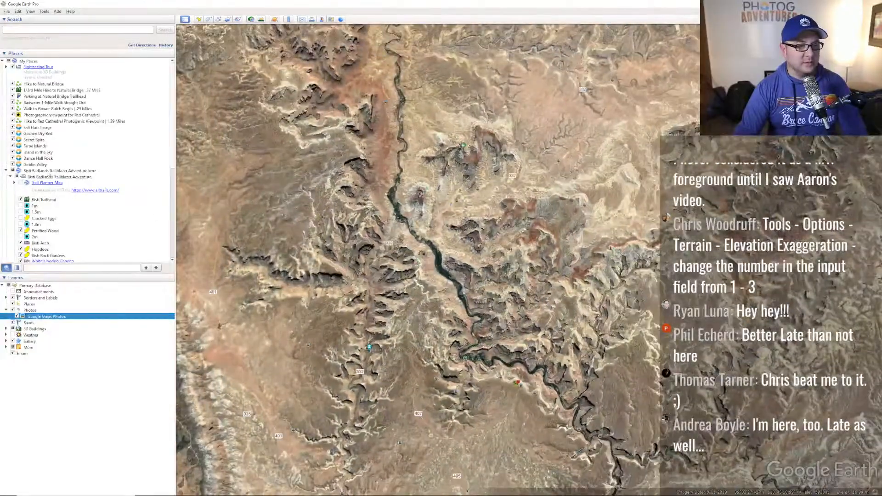
- Fly to the Bisti Badlands places and centre the Bisti Trailhead in view
{"action": "double_click", "coordinate": [48, 171]}
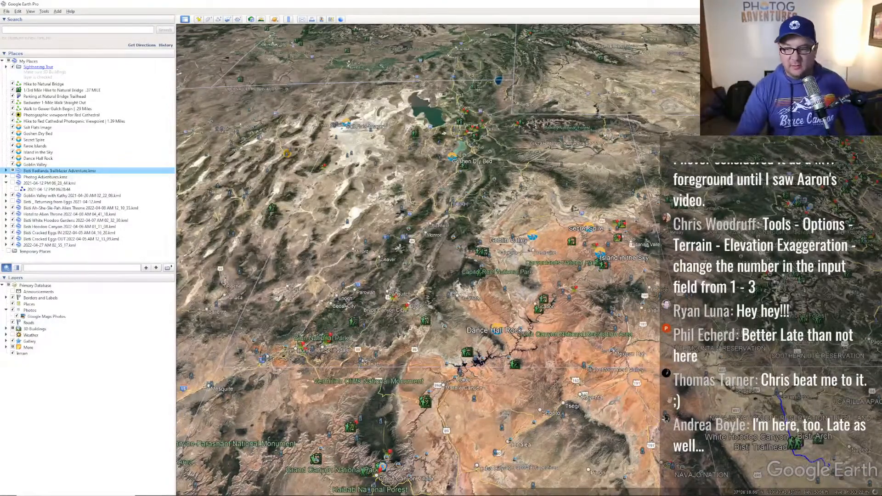
{"action": "double_click", "coordinate": [59, 171]}
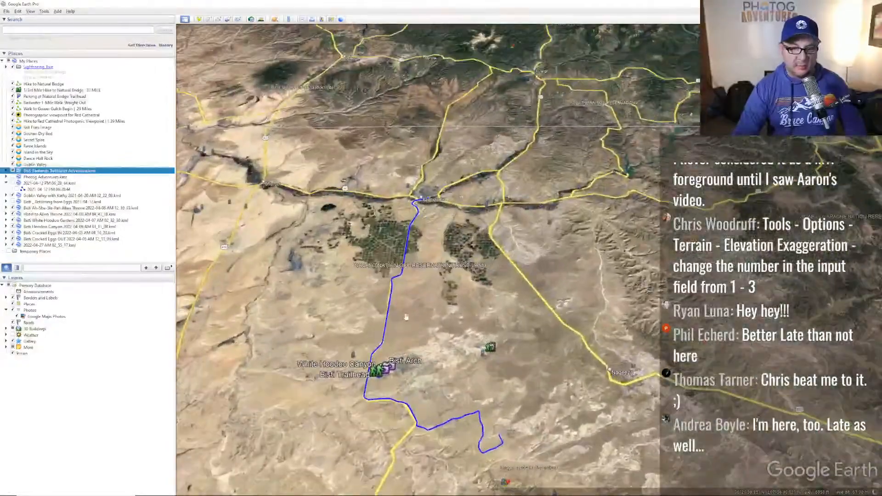
{"action": "left_click_drag", "start_coordinate": [406, 317], "coordinate": [506, 275]}
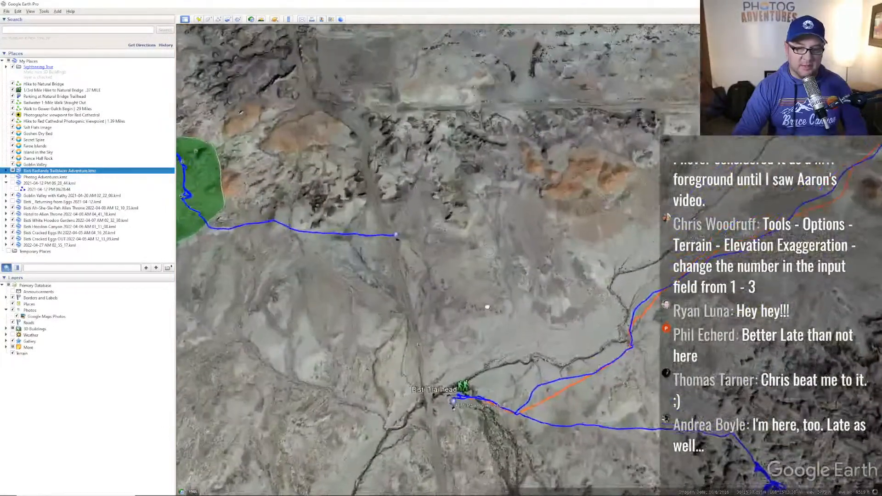
{"action": "left_click_drag", "start_coordinate": [487, 307], "coordinate": [532, 257]}
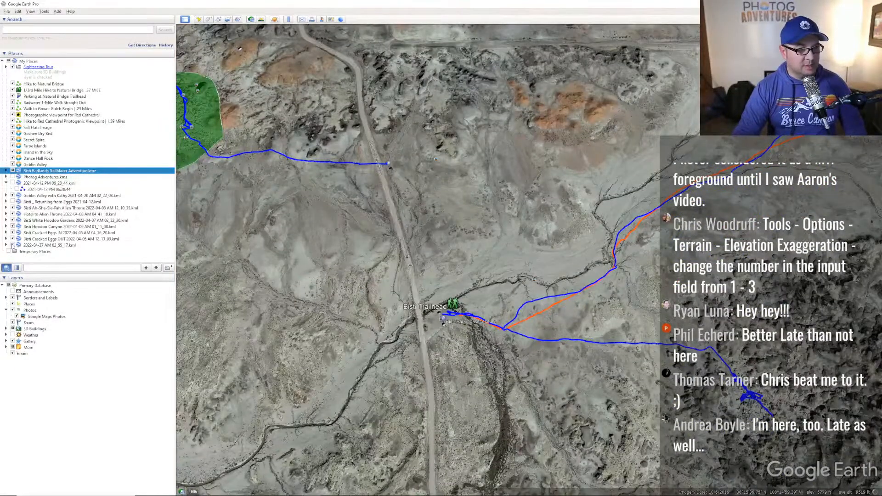
- Hide the Cracked Eggs, Hoodoo Canyon and White Hoodoo hike tracks
{"action": "left_click", "coordinate": [12, 245]}
{"action": "left_click", "coordinate": [13, 239]}
{"action": "left_click", "coordinate": [12, 232]}
{"action": "left_click", "coordinate": [12, 226]}
{"action": "left_click", "coordinate": [12, 220]}
{"action": "left_click", "coordinate": [13, 226]}
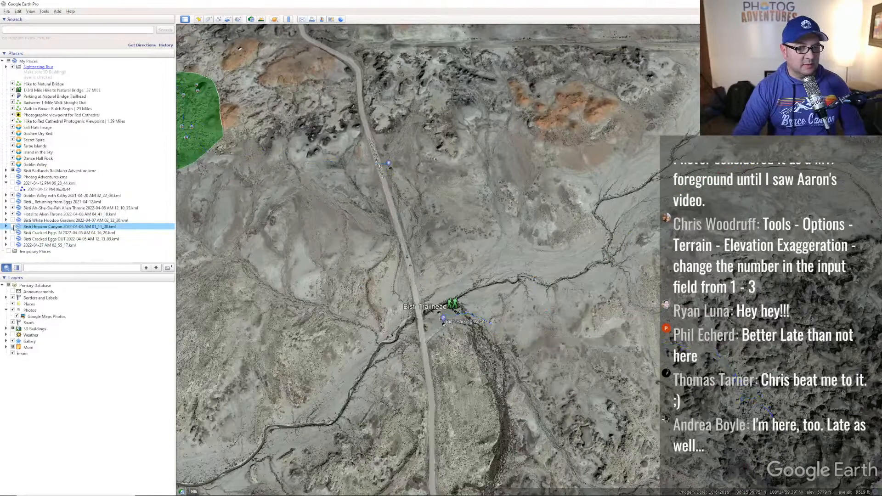
- Zoom to the trailhead, place it upper-left, and briefly check the whiteboard notes
{"action": "left_click_drag", "start_coordinate": [467, 285], "coordinate": [408, 234]}
{"action": "scroll", "coordinate": [459, 241], "scroll_direction": "up", "scroll_amount": 3}
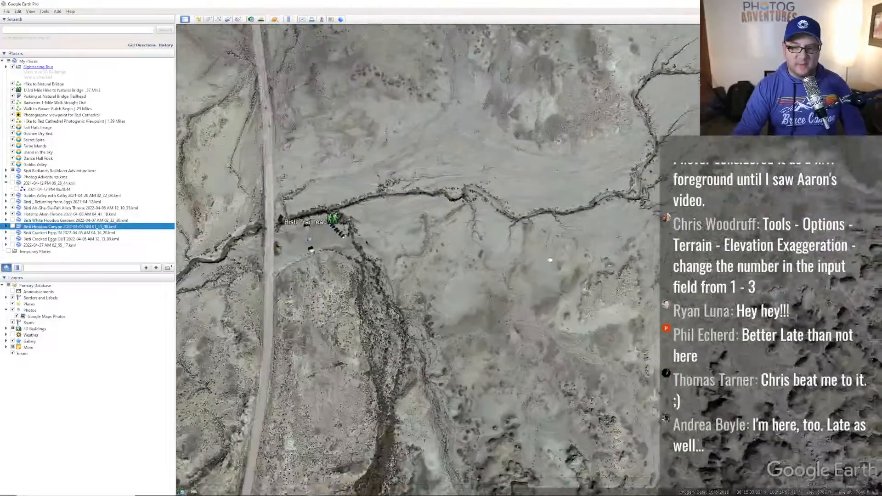
{"action": "left_click_drag", "start_coordinate": [550, 260], "coordinate": [525, 237]}
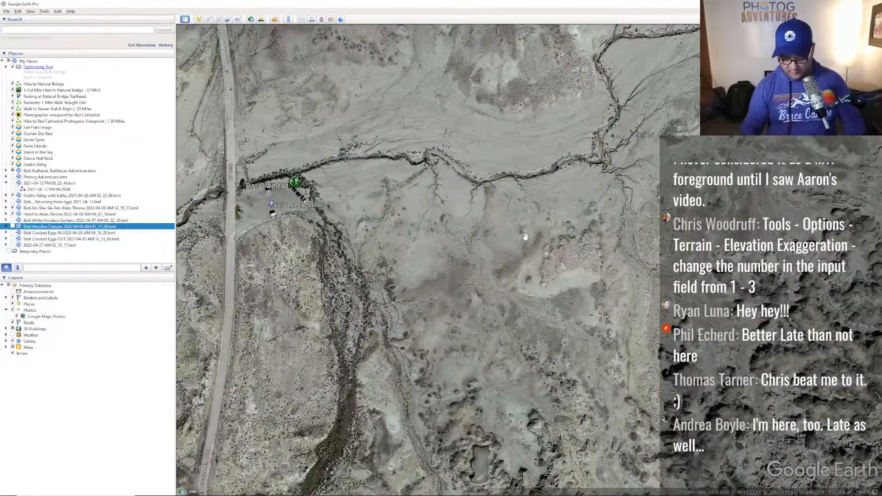
{"action": "key", "text": "alt+Tab"}
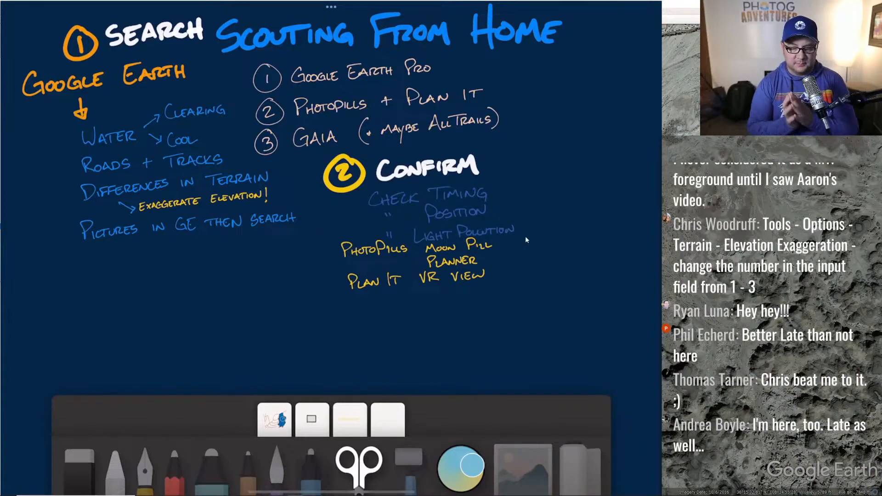
{"action": "left_click", "coordinate": [708, 239]}
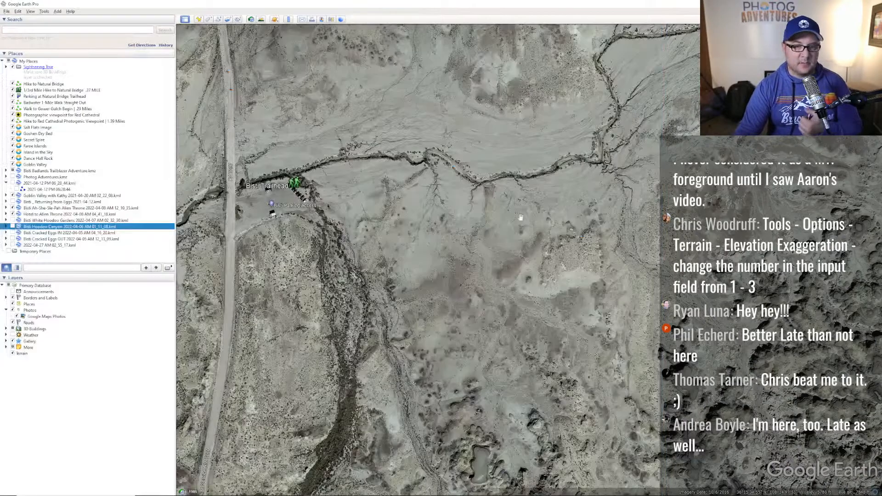
- Zoom out from Bisti and pan north past the farm circles and dark lake to Shiprock
{"action": "scroll", "coordinate": [521, 216], "scroll_direction": "down", "scroll_amount": 3}
{"action": "scroll", "coordinate": [511, 209], "scroll_direction": "down", "scroll_amount": 5}
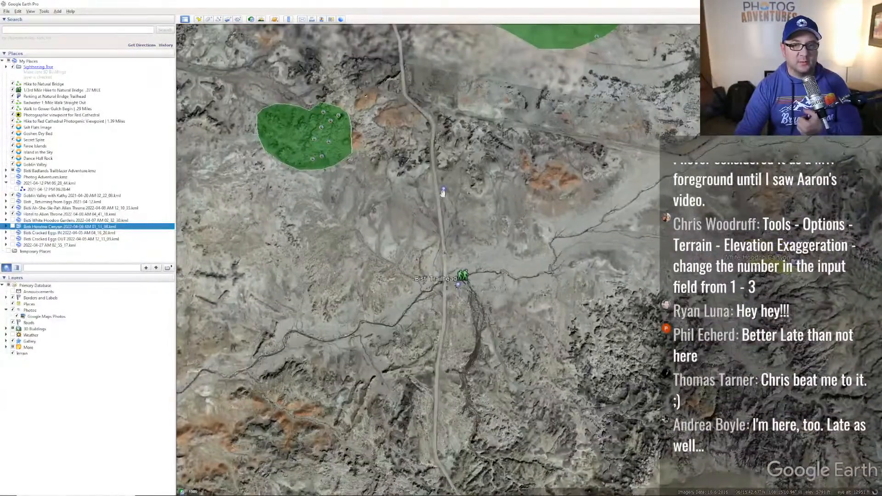
{"action": "left_click_drag", "start_coordinate": [656, 262], "coordinate": [439, 210]}
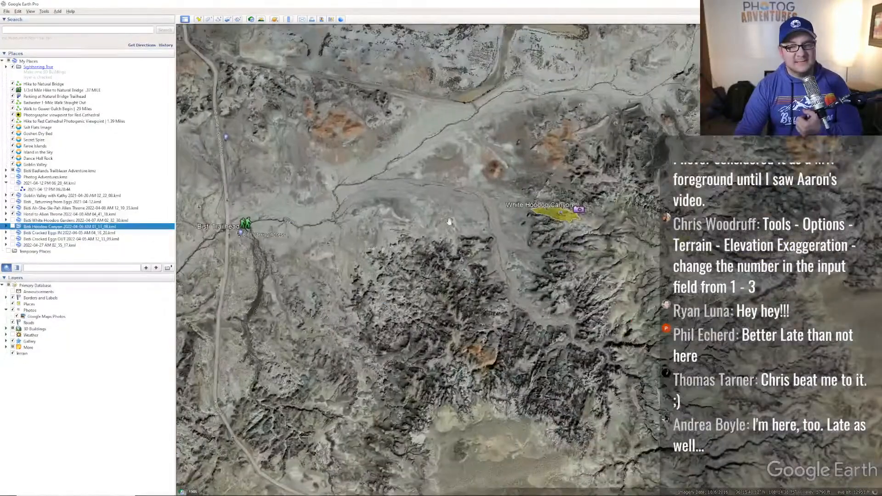
{"action": "scroll", "coordinate": [452, 202], "scroll_direction": "down", "scroll_amount": 3}
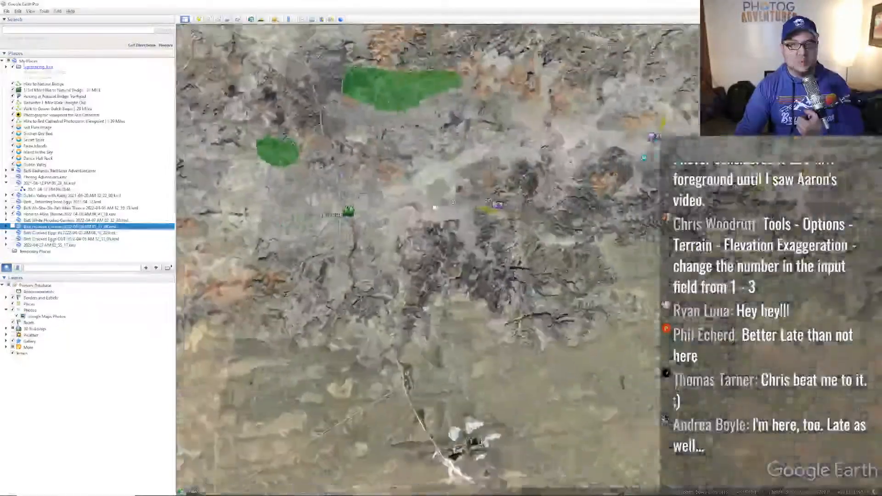
{"action": "scroll", "coordinate": [453, 201], "scroll_direction": "down", "scroll_amount": 5}
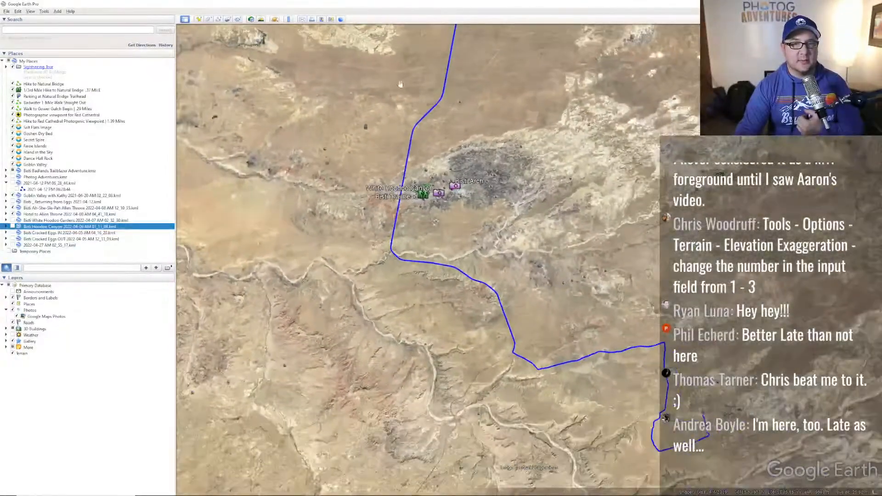
{"action": "left_click_drag", "start_coordinate": [407, 89], "coordinate": [476, 312]}
{"action": "left_click_drag", "start_coordinate": [411, 59], "coordinate": [477, 272]}
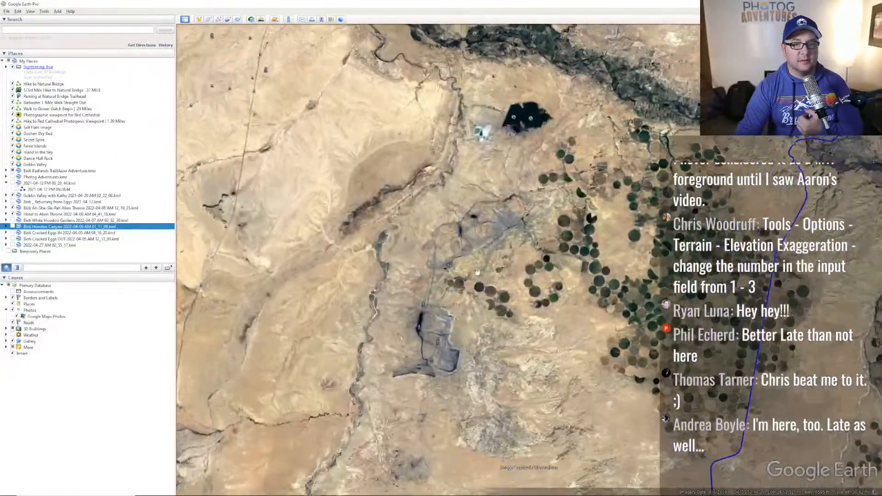
{"action": "scroll", "coordinate": [477, 272], "scroll_direction": "down", "scroll_amount": 5}
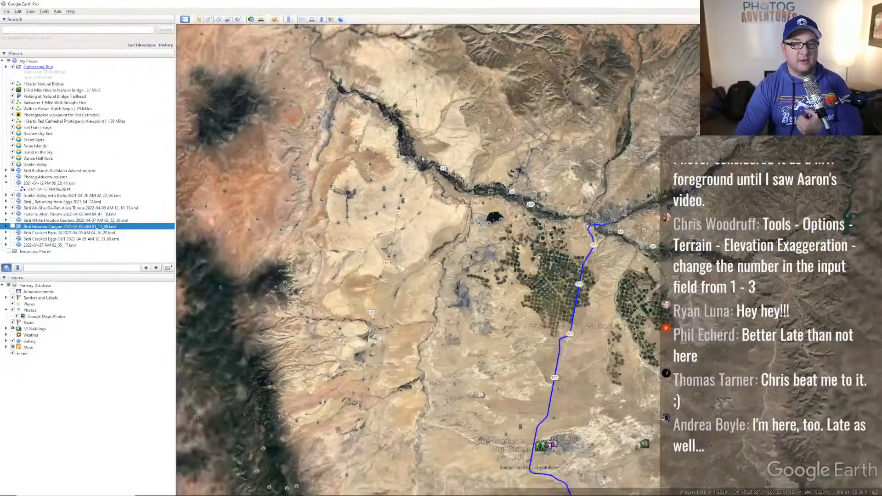
{"action": "left_click_drag", "start_coordinate": [334, 137], "coordinate": [462, 203]}
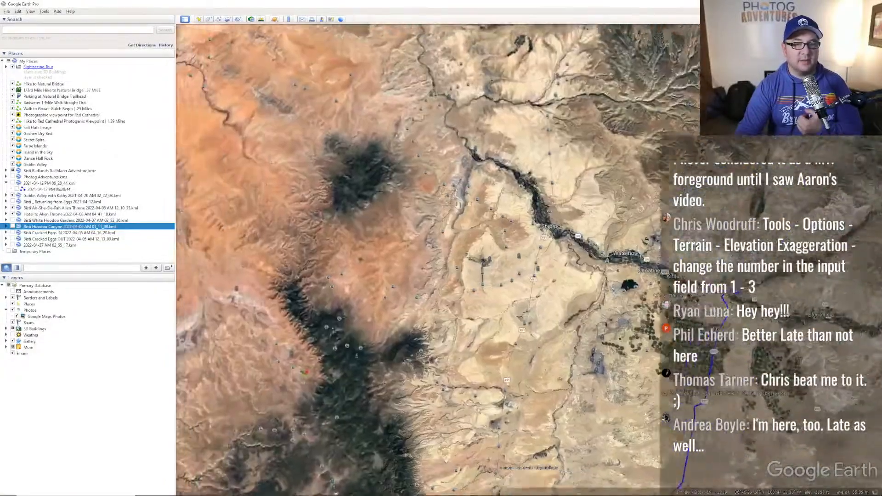
{"action": "left_click_drag", "start_coordinate": [452, 139], "coordinate": [546, 152]}
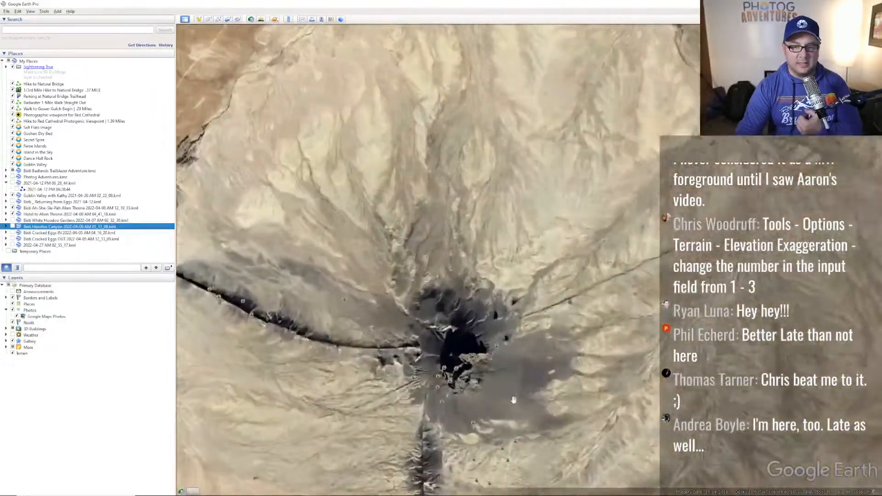
- Zoom in and orbit the 3D view to frame the Shiprock spire near the centre
{"action": "scroll", "coordinate": [451, 271], "scroll_direction": "up", "scroll_amount": 4}
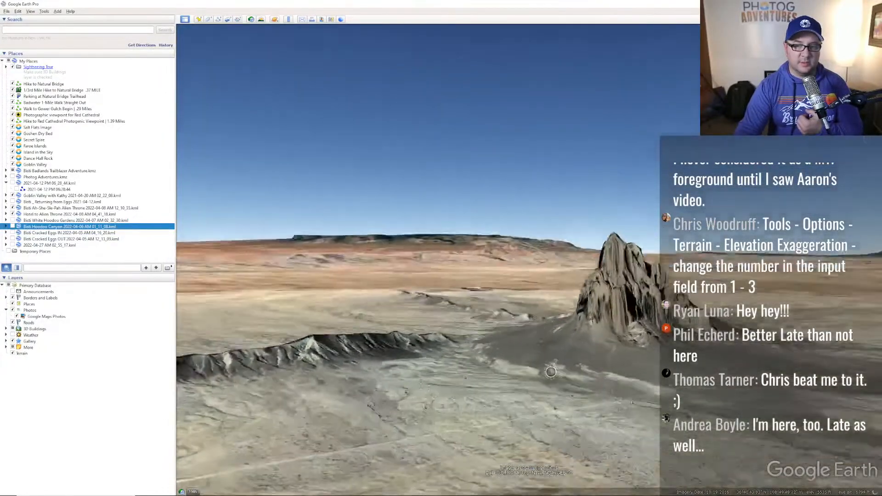
{"action": "middle_click_drag", "start_coordinate": [421, 387], "coordinate": [339, 369]}
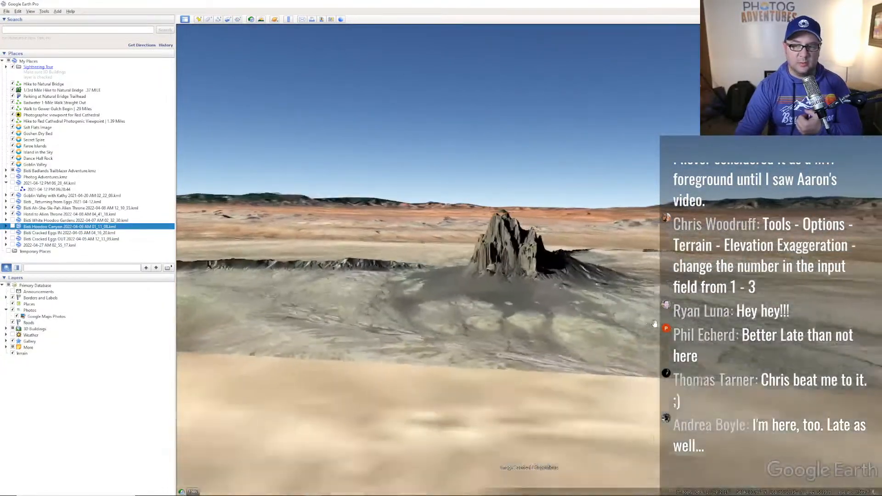
{"action": "middle_click_drag", "start_coordinate": [655, 316], "coordinate": [385, 330]}
{"action": "left_click_drag", "start_coordinate": [712, 318], "coordinate": [573, 321]}
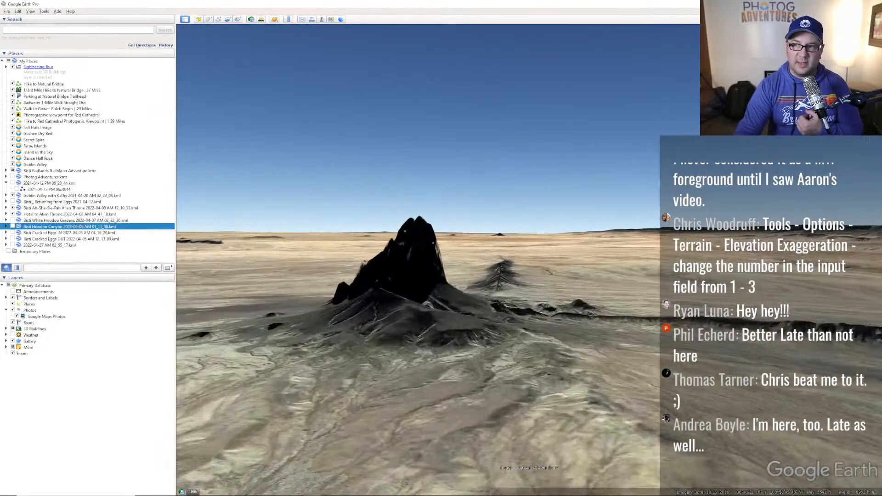
{"action": "left_click_drag", "start_coordinate": [425, 301], "coordinate": [451, 301]}
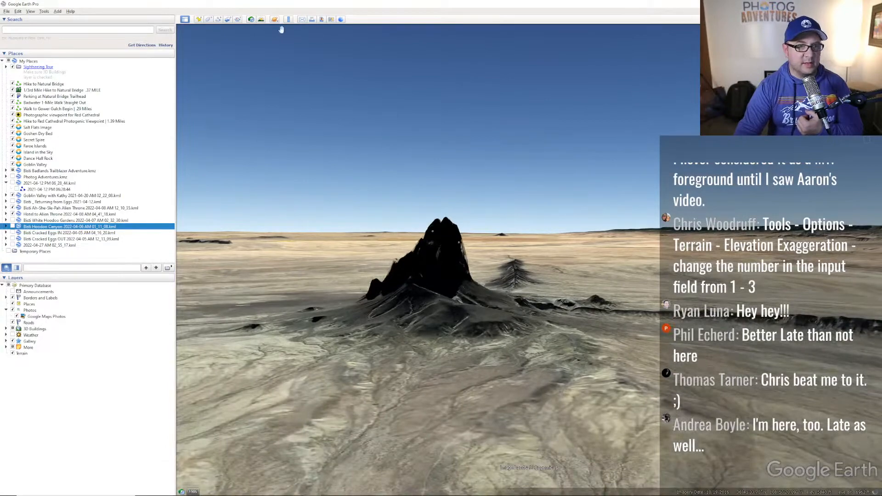
- Turn on Sunlight at 12:41 am on 5/18/2022 for the Milky Way, then switch it off and pan closer
{"action": "left_click", "coordinate": [261, 19]}
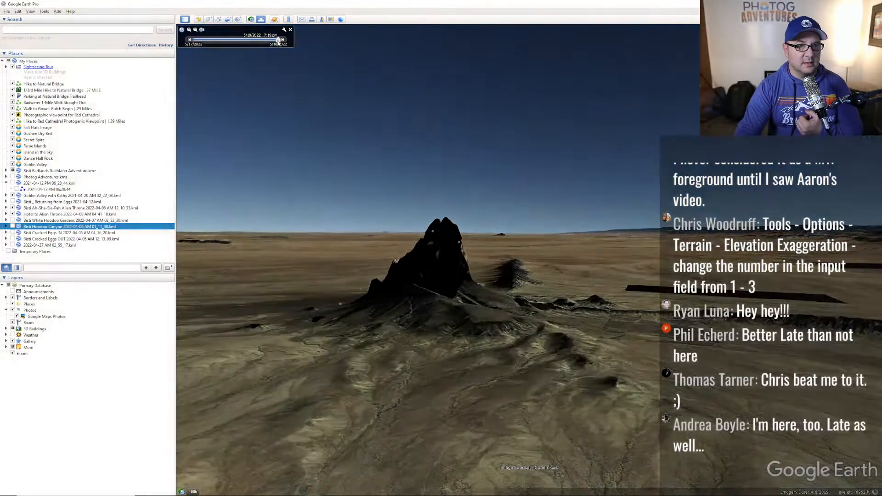
{"action": "left_click_drag", "start_coordinate": [278, 40], "coordinate": [210, 64]}
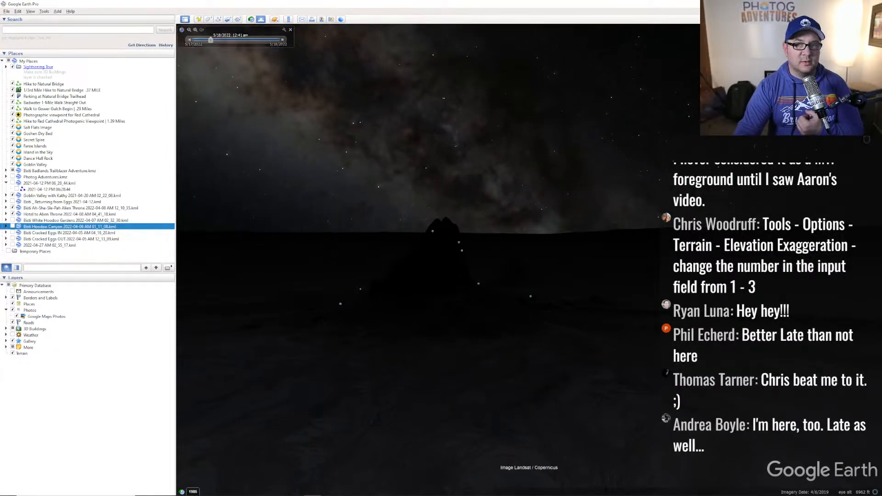
{"action": "left_click", "coordinate": [261, 20]}
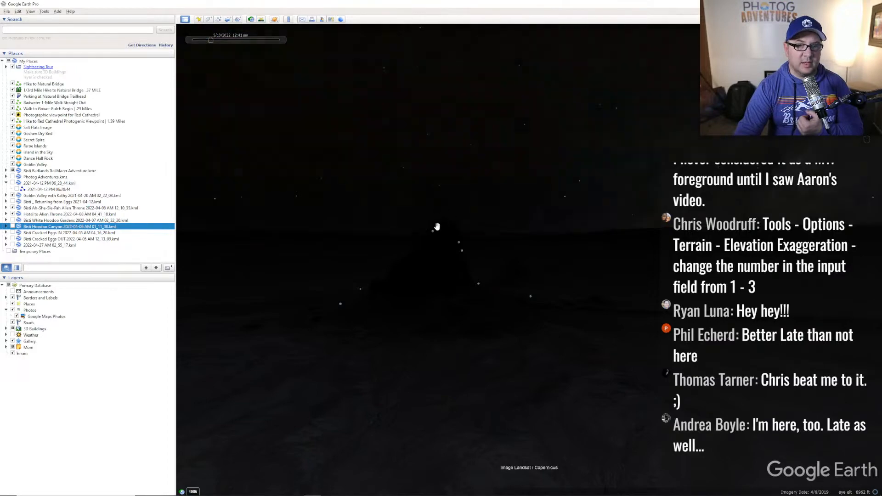
{"action": "left_click_drag", "start_coordinate": [424, 258], "coordinate": [478, 238]}
- Switch to the light pollution map, pan west to New Mexico and zoom in on Shiprock
{"action": "key", "text": "alt+Tab"}
{"action": "key", "text": "Tab"}
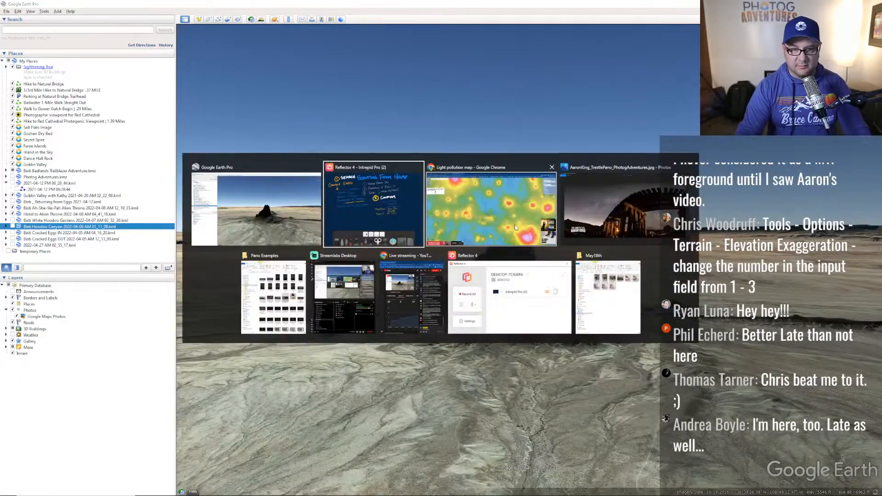
{"action": "scroll", "coordinate": [472, 351], "scroll_direction": "down", "scroll_amount": 4}
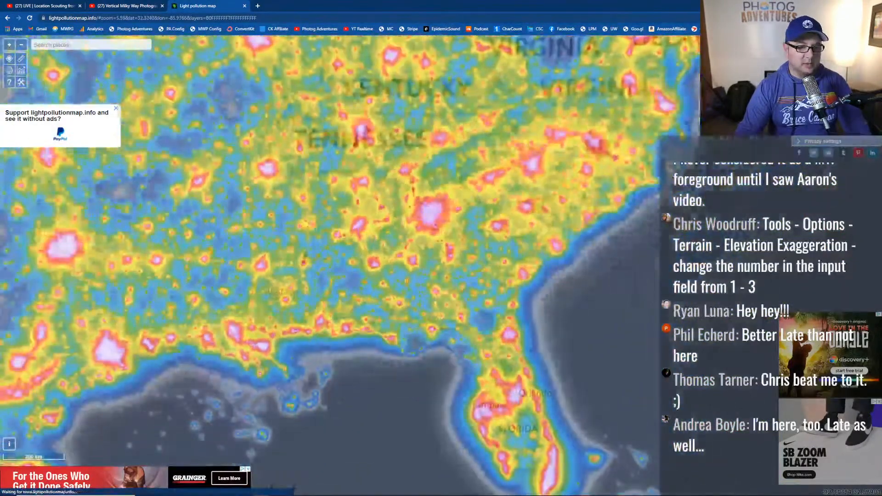
{"action": "left_click_drag", "start_coordinate": [169, 255], "coordinate": [643, 279]}
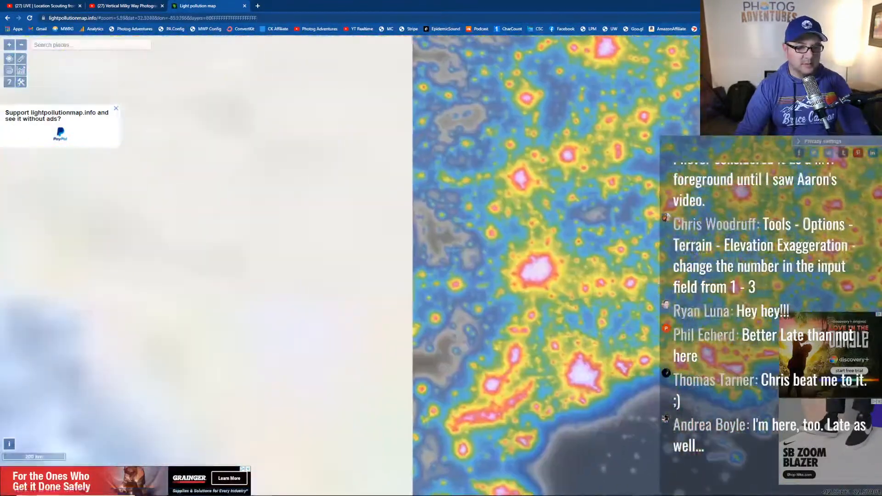
{"action": "left_click_drag", "start_coordinate": [309, 234], "coordinate": [464, 264]}
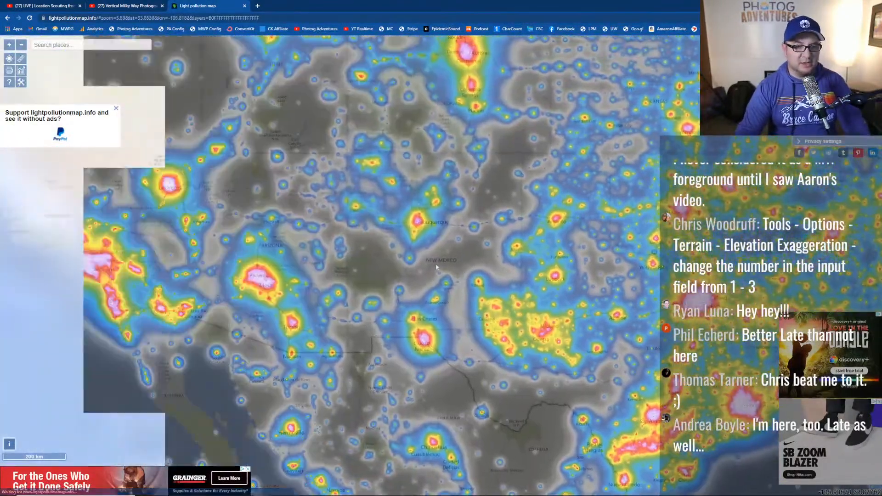
{"action": "scroll", "coordinate": [368, 193], "scroll_direction": "up", "scroll_amount": 5}
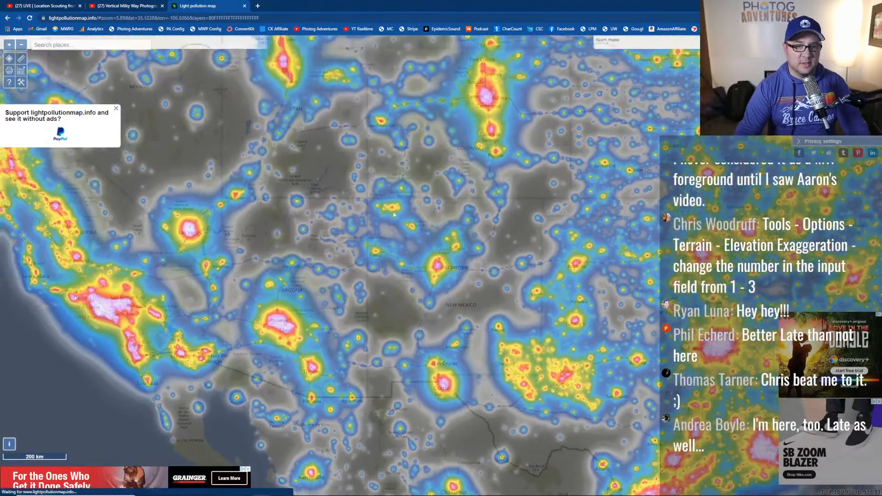
{"action": "scroll", "coordinate": [407, 255], "scroll_direction": "up", "scroll_amount": 2}
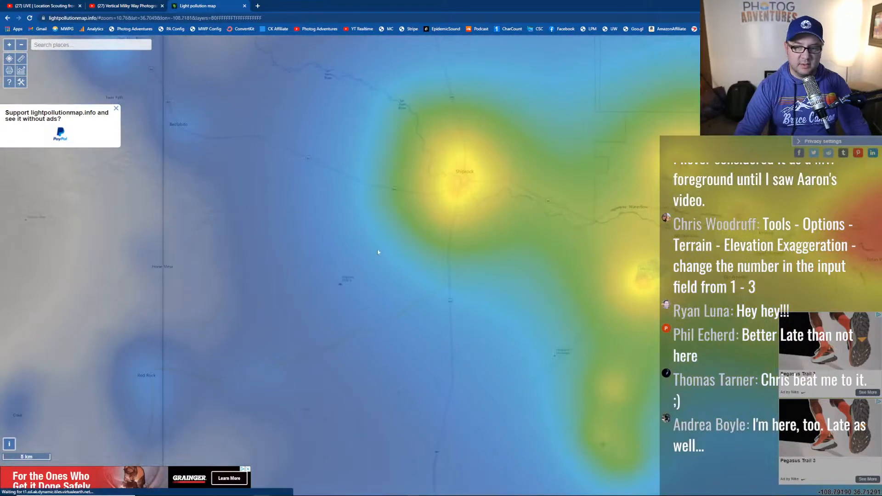
{"action": "scroll", "coordinate": [391, 249], "scroll_direction": "up", "scroll_amount": 2}
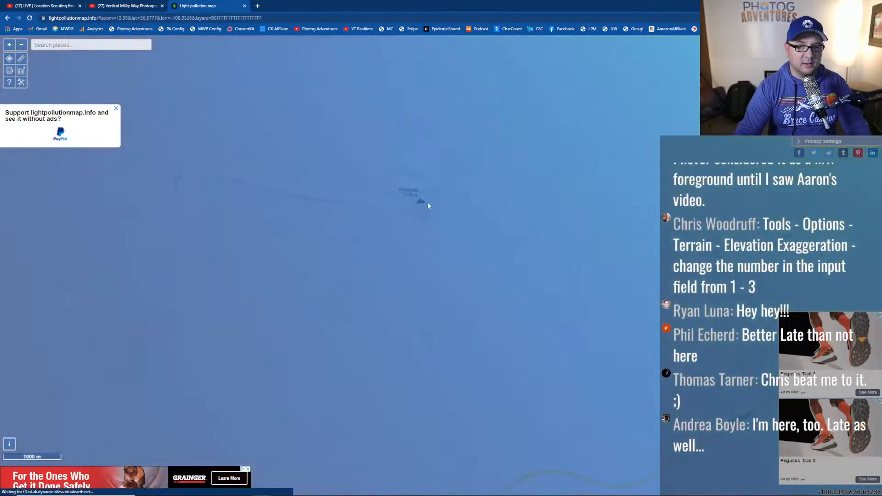
- Pan around Shiprock to bring Waterflow's glow into view beside it
{"action": "left_click_drag", "start_coordinate": [453, 206], "coordinate": [354, 201]}
{"action": "scroll", "coordinate": [363, 205], "scroll_direction": "down", "scroll_amount": 2}
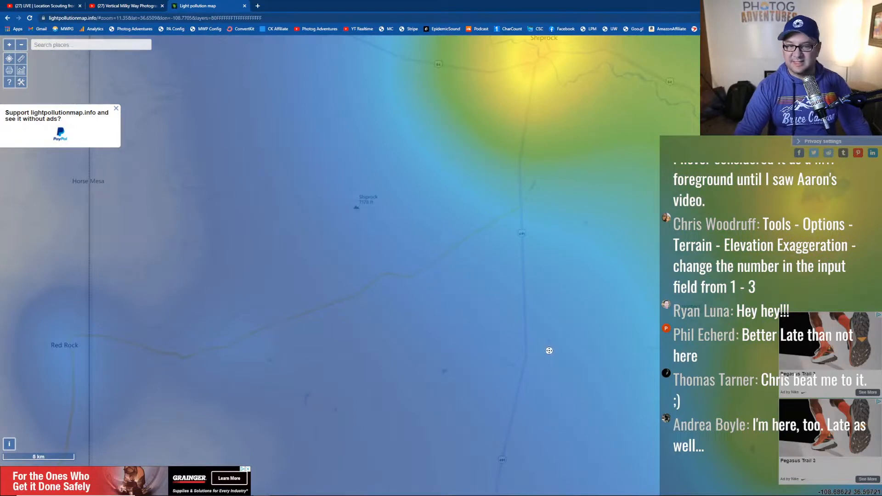
{"action": "left_click_drag", "start_coordinate": [459, 285], "coordinate": [393, 197]}
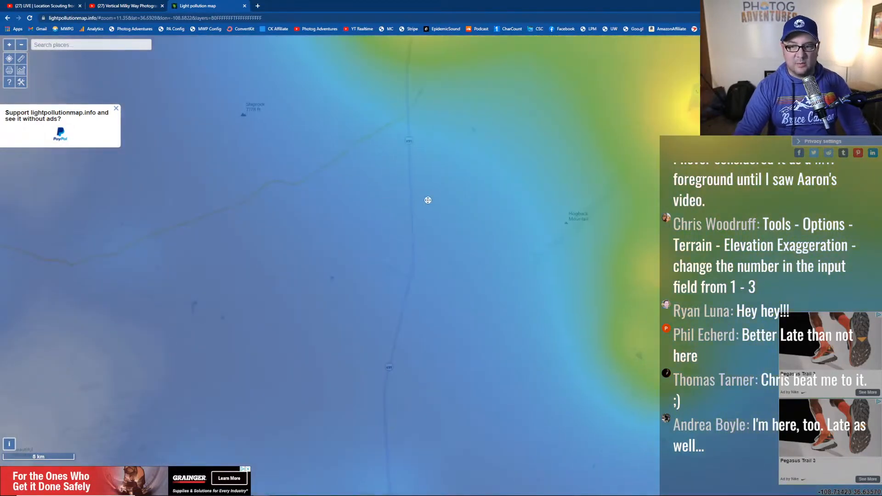
{"action": "left_click_drag", "start_coordinate": [556, 180], "coordinate": [475, 321]}
{"action": "left_click_drag", "start_coordinate": [556, 254], "coordinate": [594, 306]}
{"action": "left_click_drag", "start_coordinate": [439, 241], "coordinate": [507, 276]}
{"action": "scroll", "coordinate": [508, 276], "scroll_direction": "down", "scroll_amount": 2}
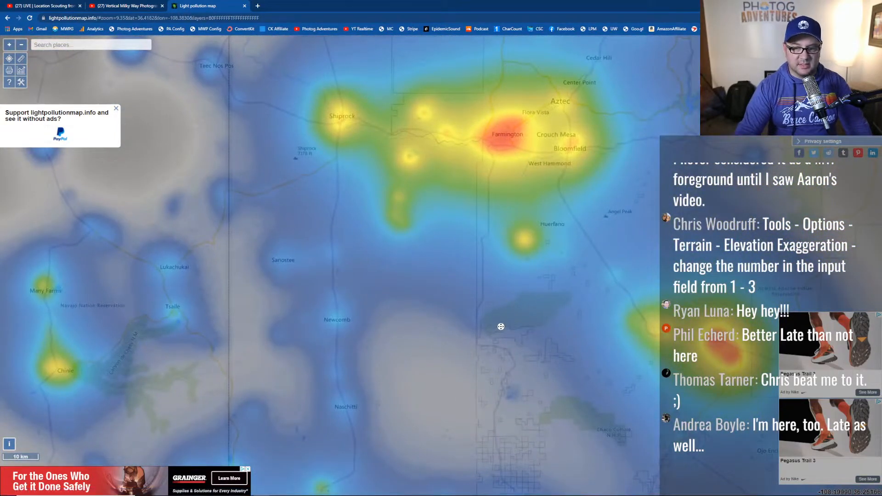
- Compare Farmington's bright glow with Shiprock's dark surroundings, then recentre on Shiprock
{"action": "left_click_drag", "start_coordinate": [501, 328], "coordinate": [444, 312]}
{"action": "left_click_drag", "start_coordinate": [661, 323], "coordinate": [528, 253]}
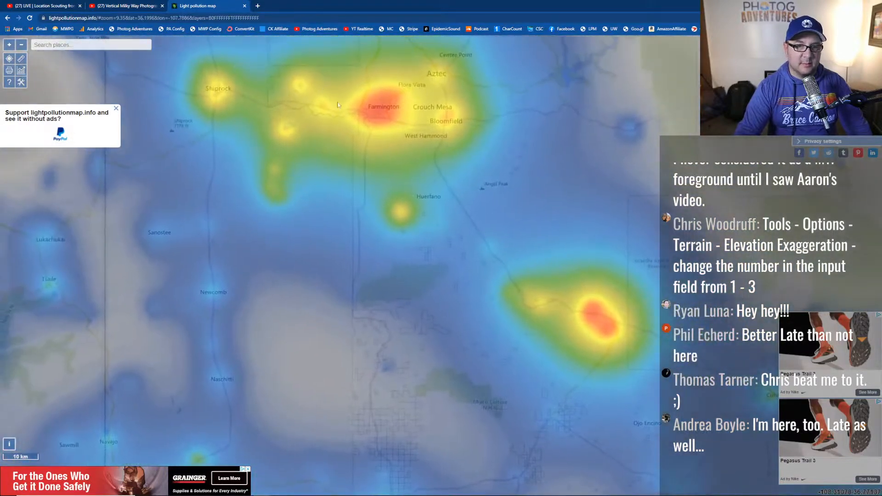
{"action": "left_click_drag", "start_coordinate": [142, 138], "coordinate": [257, 161]}
{"action": "scroll", "coordinate": [257, 161], "scroll_direction": "up", "scroll_amount": 5}
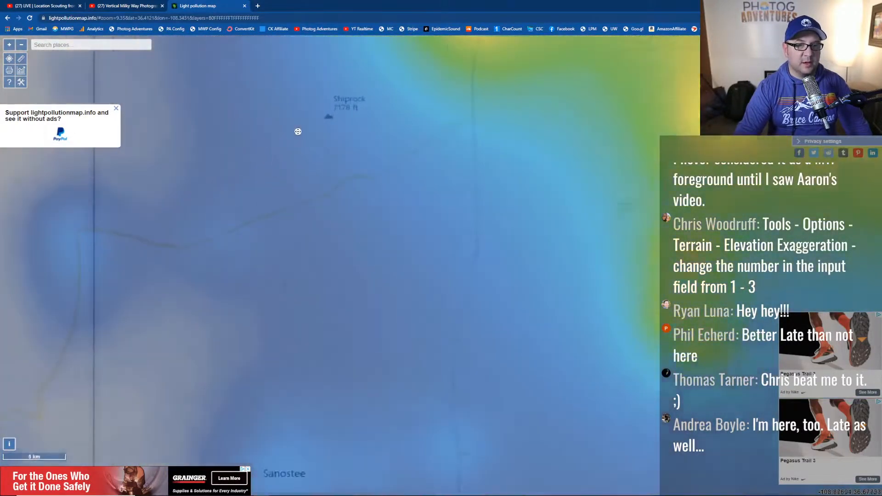
{"action": "scroll", "coordinate": [413, 194], "scroll_direction": "up", "scroll_amount": 1}
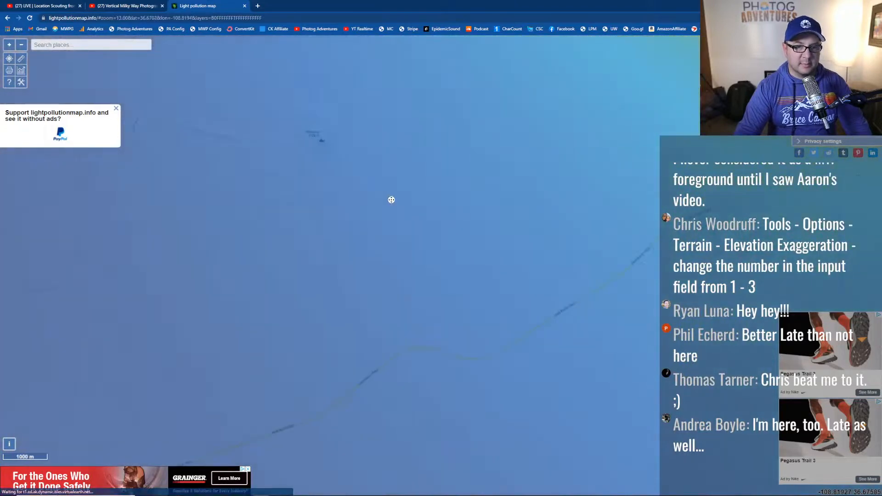
{"action": "scroll", "coordinate": [459, 217], "scroll_direction": "down", "scroll_amount": 3}
{"action": "left_click_drag", "start_coordinate": [480, 235], "coordinate": [391, 191]}
{"action": "left_click_drag", "start_coordinate": [455, 307], "coordinate": [414, 290]}
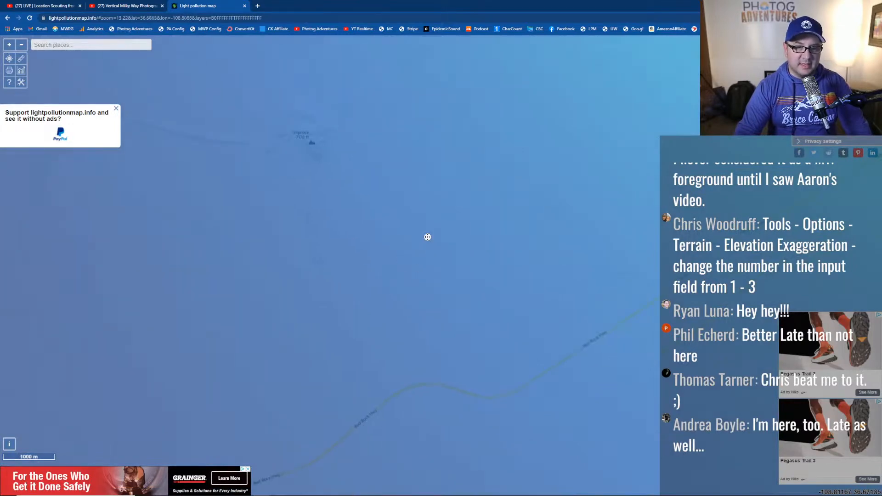
- Switch to PhotoPills and advance the Moon page two days to Friday, May 20, 2022
{"action": "key", "text": "alt+Tab"}
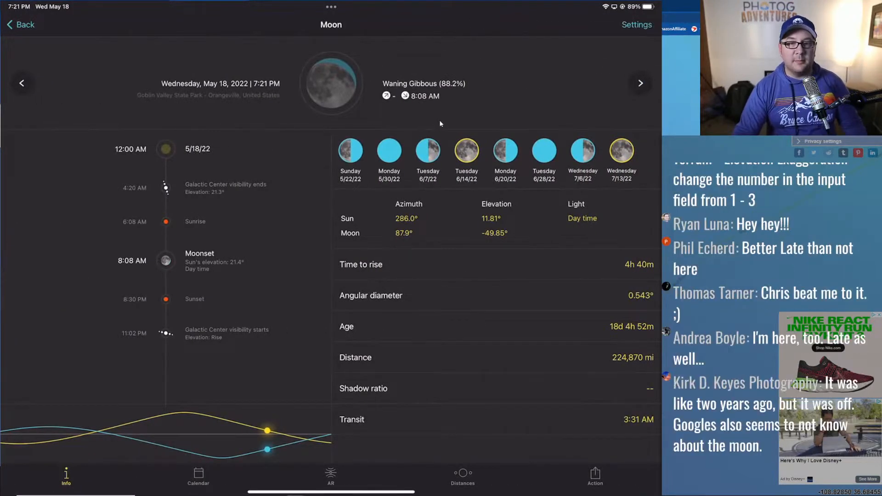
{"action": "left_click", "coordinate": [644, 83]}
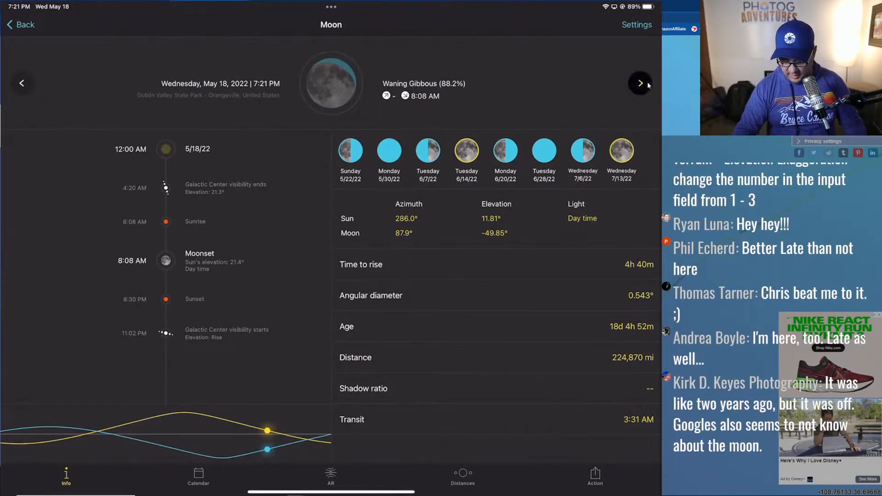
{"action": "left_click", "coordinate": [644, 83]}
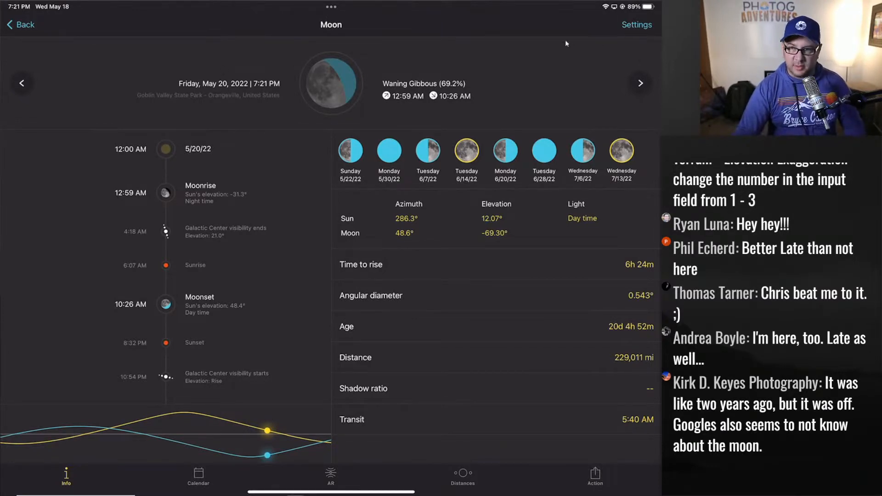
- Set the moon data location by searching for 'Shoprock' in the address field
{"action": "left_click", "coordinate": [633, 30]}
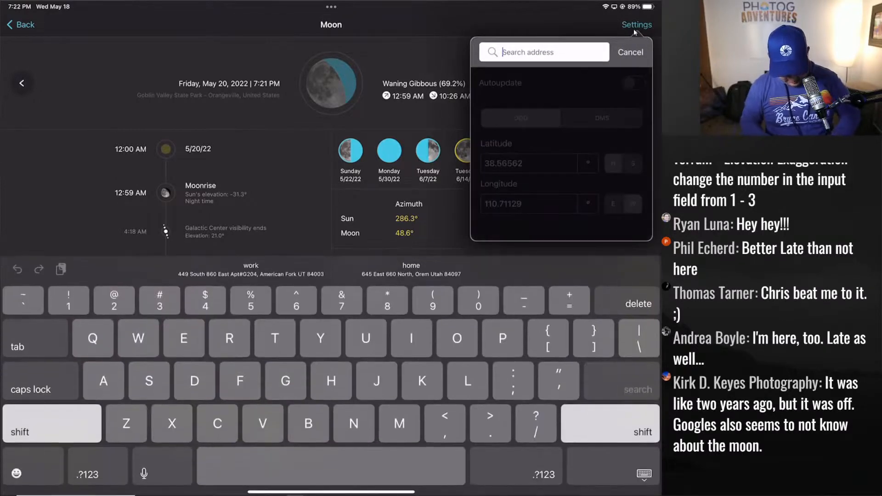
{"action": "type", "text": "Shoprock"}
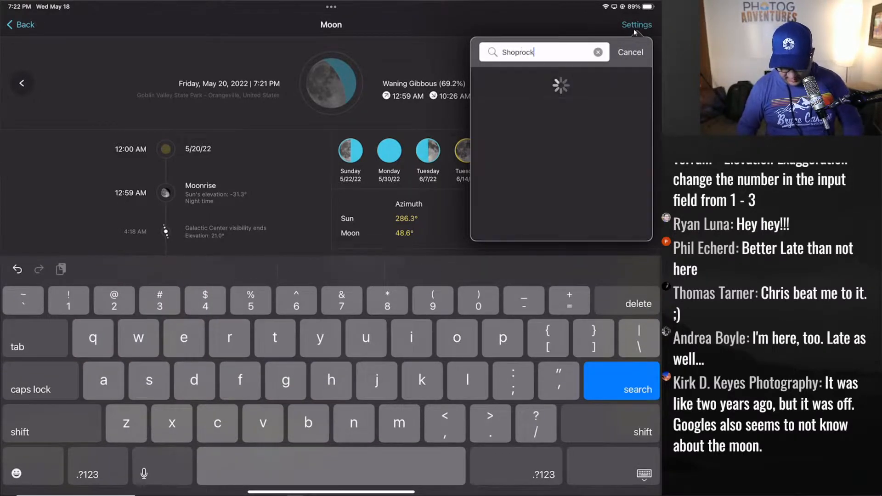
{"action": "key", "text": "Return"}
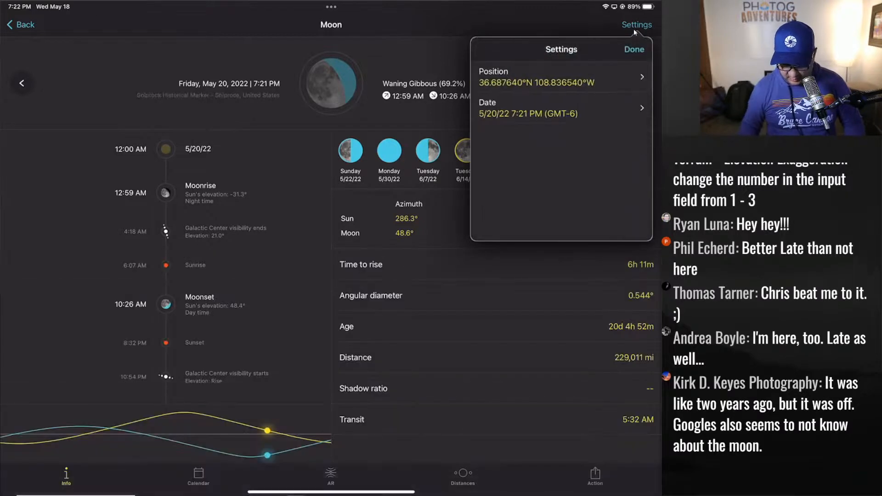
{"action": "left_click", "coordinate": [633, 29]}
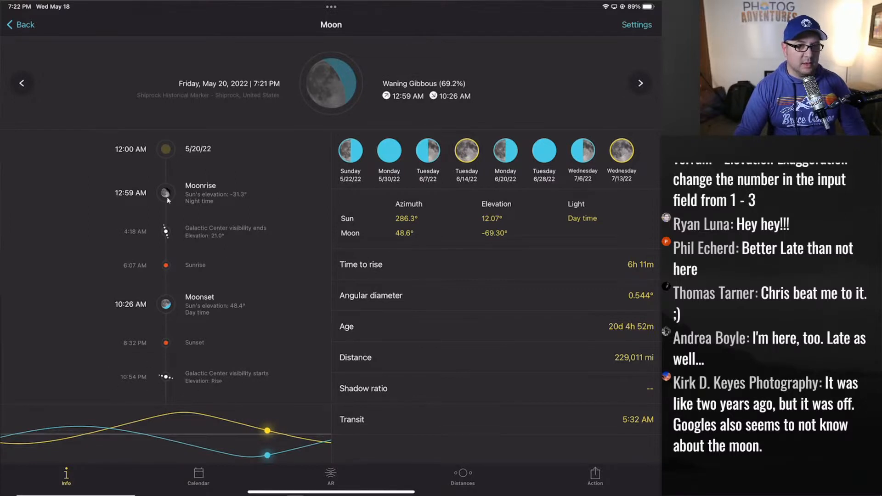
- Compare moon times between Friday, May 20 and Saturday, May 21
{"action": "left_click", "coordinate": [639, 85]}
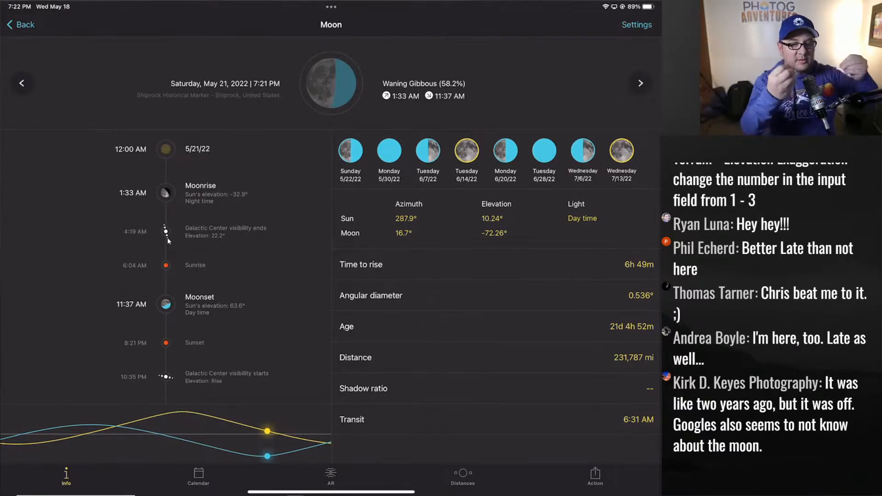
{"action": "left_click", "coordinate": [20, 83]}
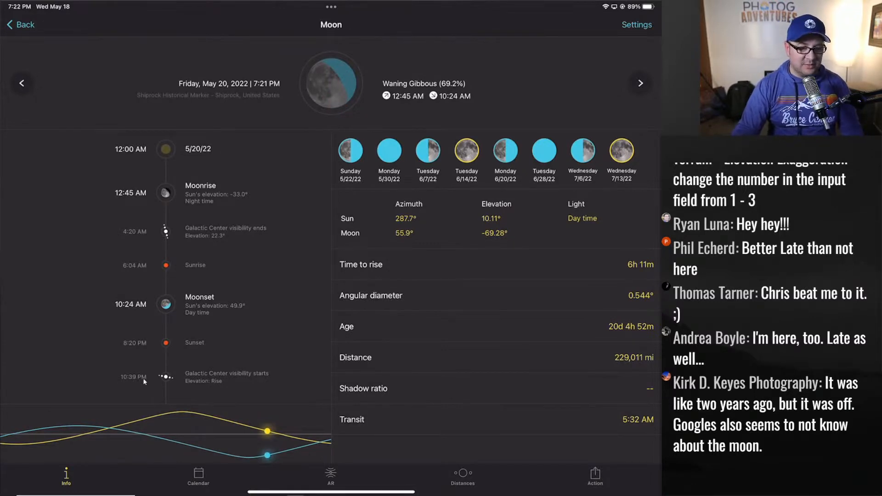
{"action": "left_click", "coordinate": [643, 87]}
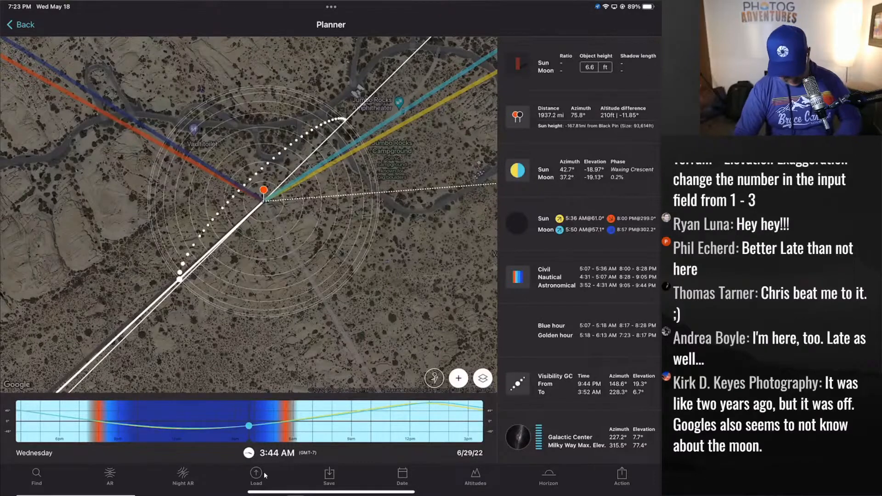
- Search the Planner map for 'Shiprock' and zoom in on the rock
{"action": "left_click", "coordinate": [264, 475]}
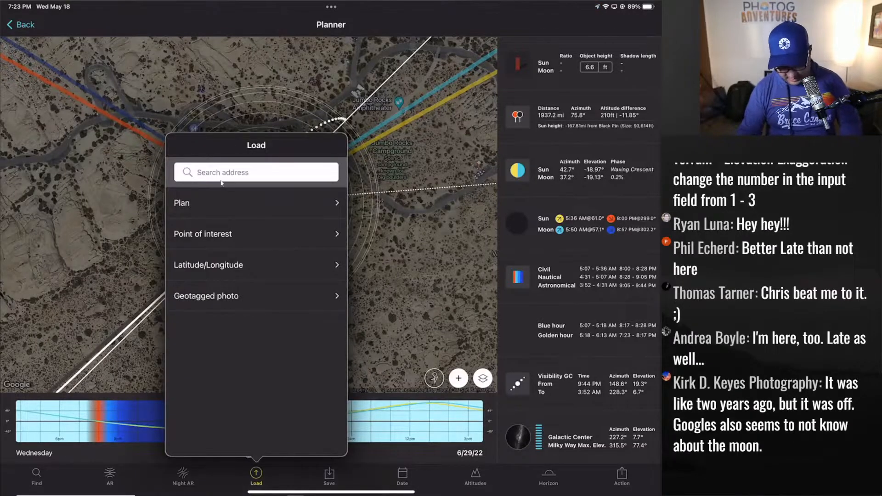
{"action": "left_click", "coordinate": [221, 179]}
{"action": "type", "text": "Ship"}
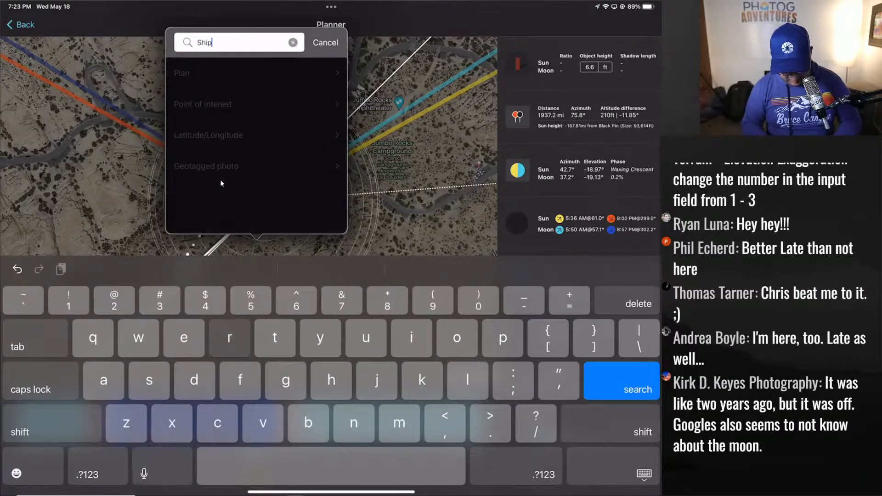
{"action": "type", "text": "rock"}
{"action": "key", "text": "Return"}
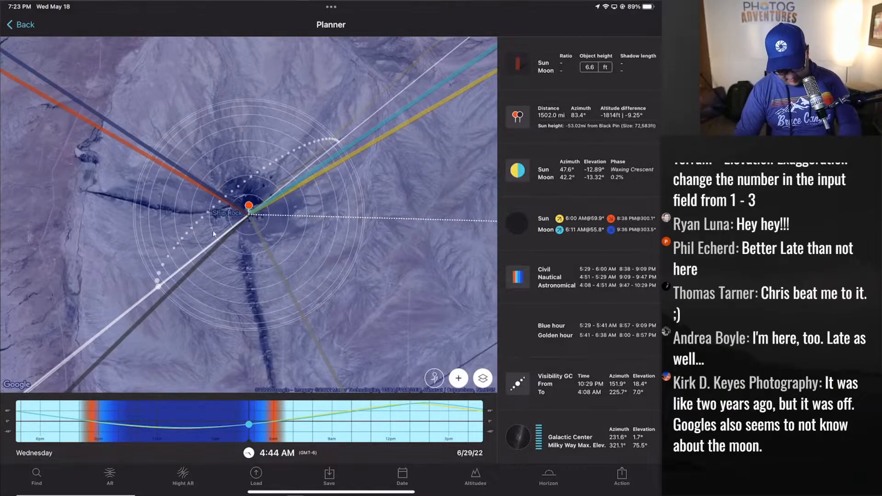
{"action": "scroll", "coordinate": [214, 234], "scroll_direction": "up", "scroll_amount": 5}
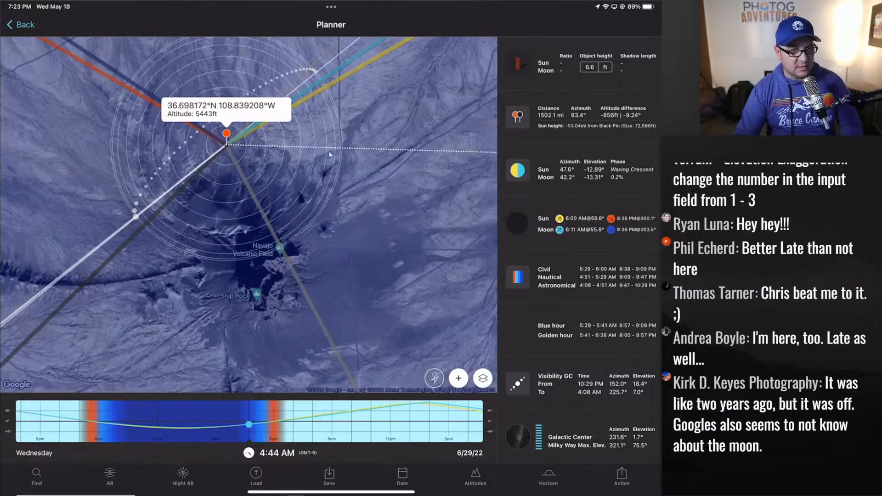
{"action": "scroll", "coordinate": [329, 150], "scroll_direction": "up", "scroll_amount": 2}
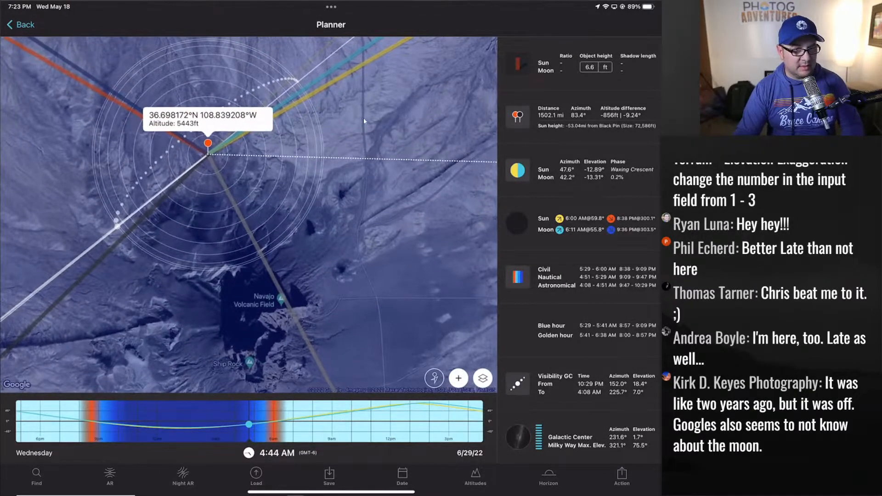
- Move the pin to 36.698572°N 108.836887°W near Ship Rock and reset to now, 7:23 PM
{"action": "left_click", "coordinate": [249, 114]}
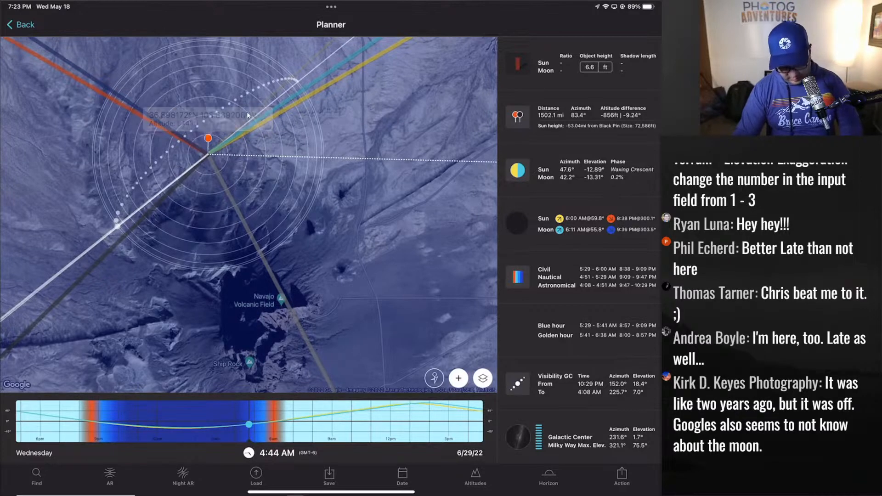
{"action": "left_click", "coordinate": [247, 112]}
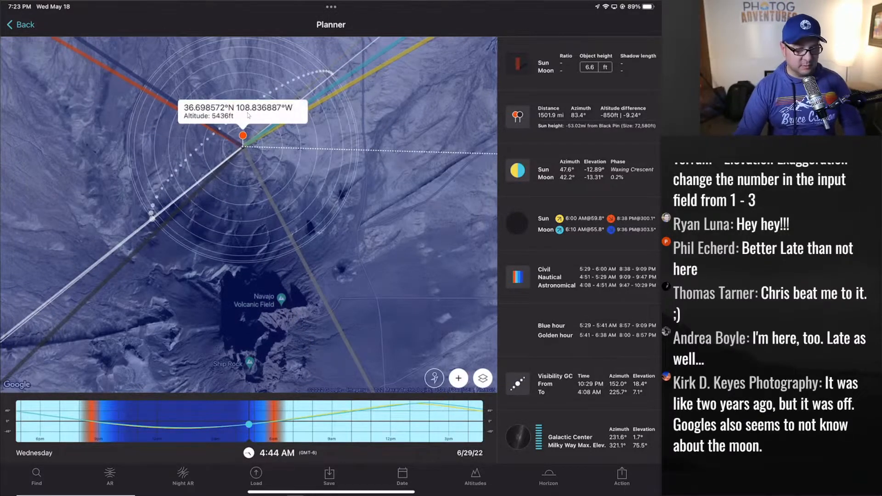
{"action": "left_click", "coordinate": [249, 453]}
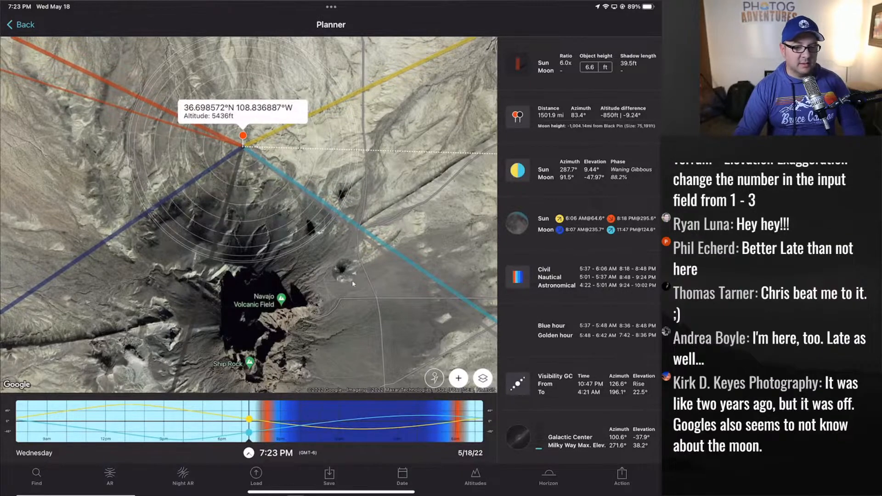
- Advance the plan to 5/20/22, stepping through golden hour, sunset and twilights to 10:54 PM
{"action": "left_click", "coordinate": [461, 454]}
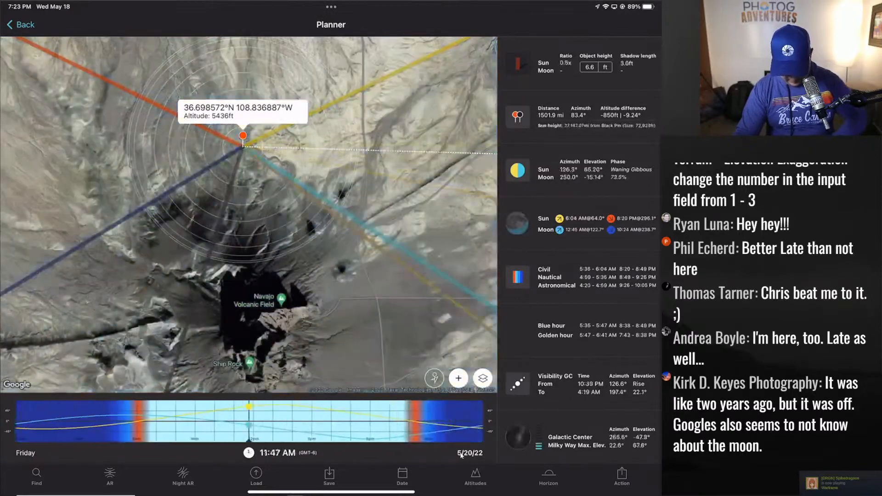
{"action": "left_click", "coordinate": [458, 456]}
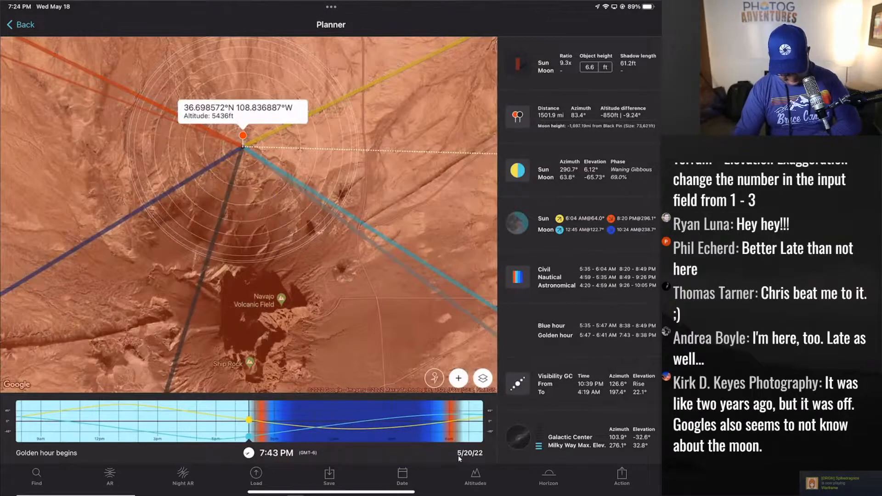
{"action": "left_click", "coordinate": [458, 456]}
{"action": "left_click", "coordinate": [459, 456]}
{"action": "left_click", "coordinate": [458, 455]}
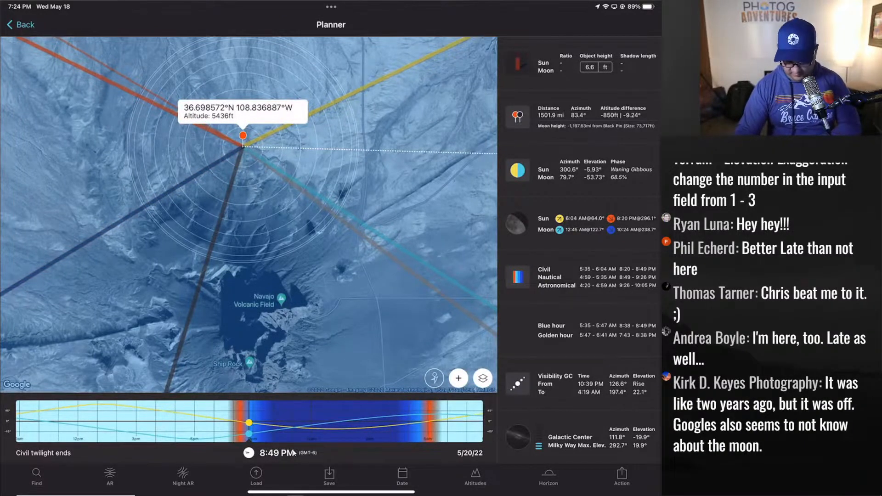
{"action": "left_click", "coordinate": [296, 451]}
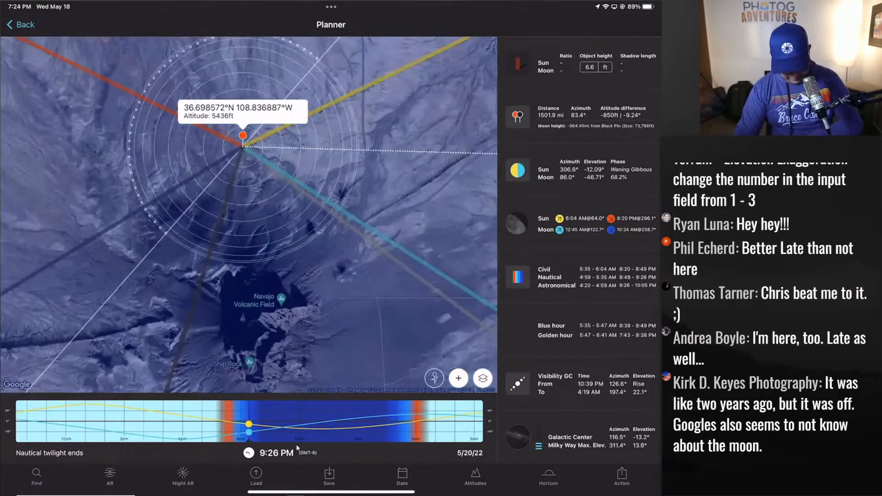
{"action": "left_click", "coordinate": [297, 449]}
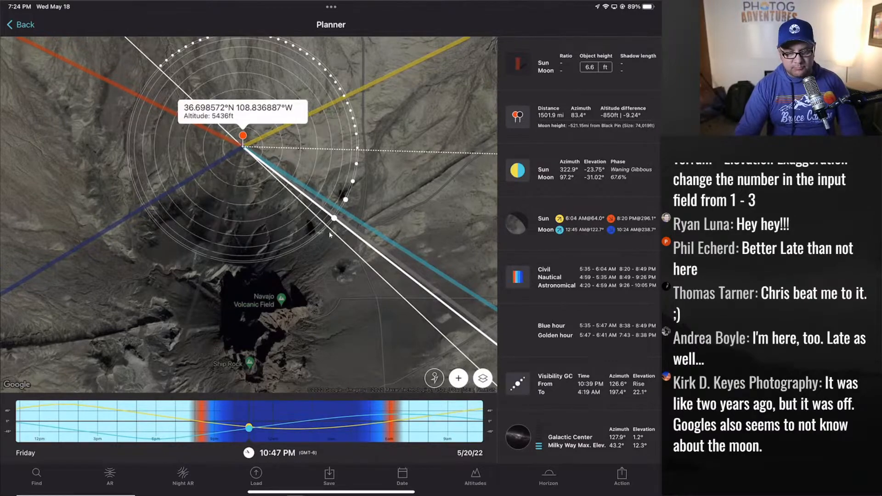
{"action": "scroll", "coordinate": [329, 233], "scroll_direction": "down", "scroll_amount": 3}
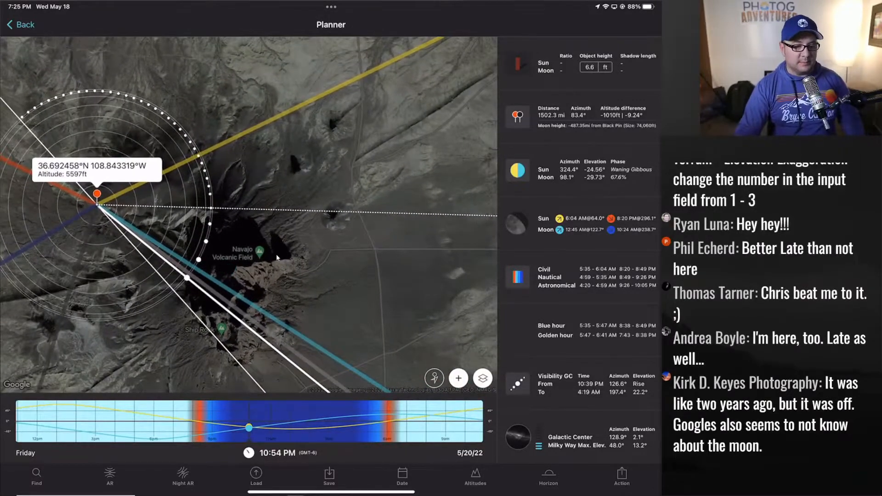
{"action": "key", "text": "alt+Tab"}
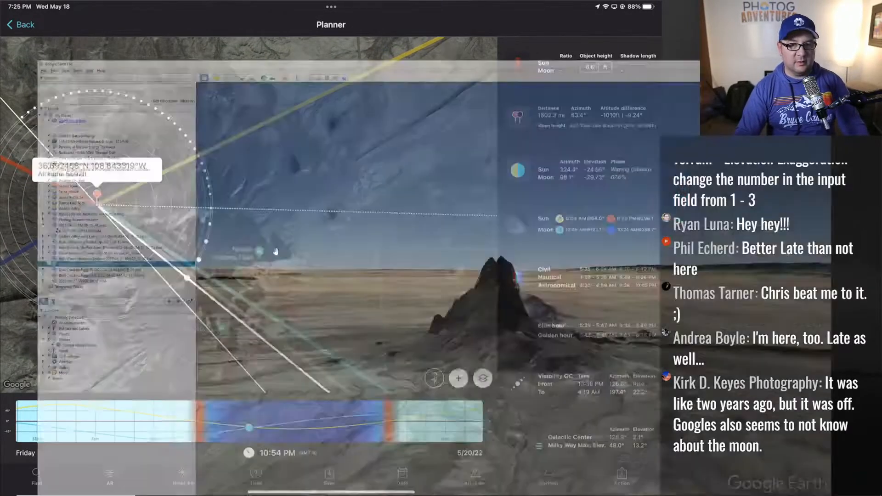
{"action": "scroll", "coordinate": [518, 257], "scroll_direction": "down", "scroll_amount": 3}
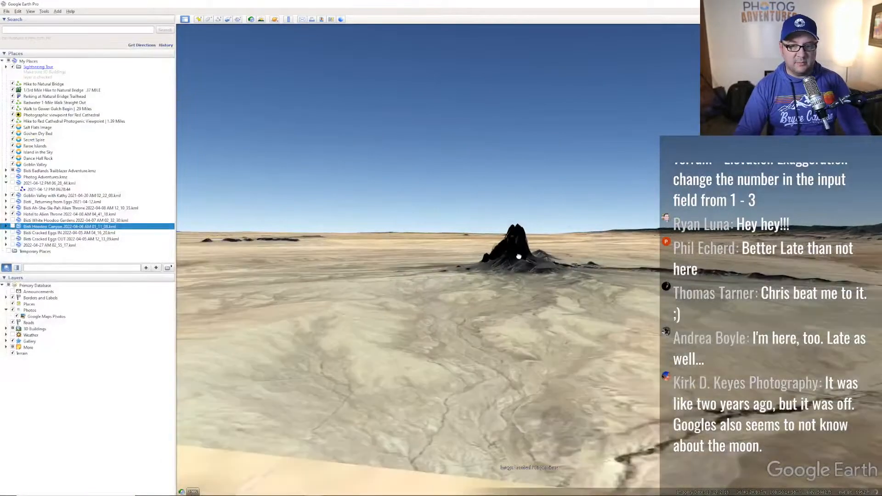
{"action": "middle_click_drag", "start_coordinate": [518, 256], "coordinate": [509, 244]}
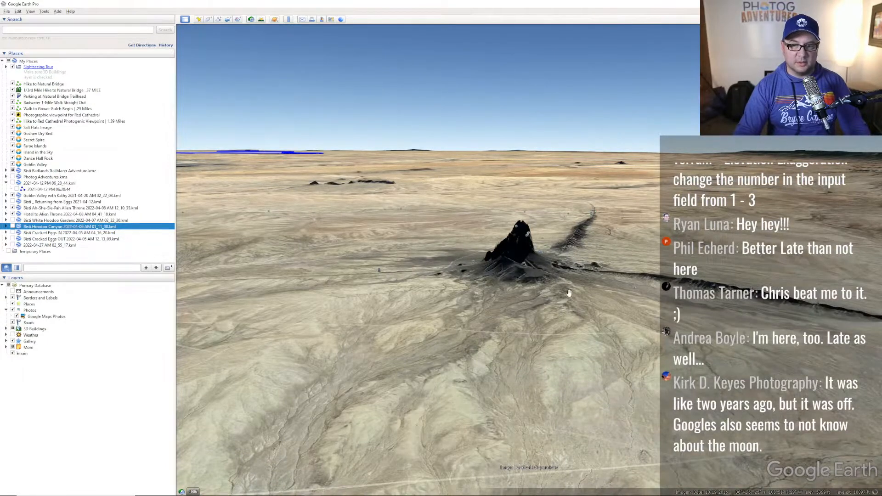
{"action": "scroll", "coordinate": [569, 292], "scroll_direction": "up", "scroll_amount": 3}
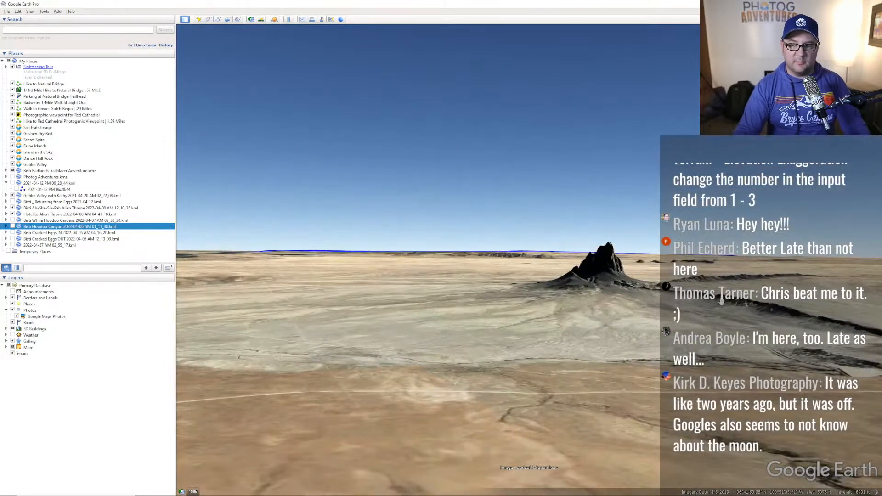
{"action": "left_click_drag", "start_coordinate": [611, 303], "coordinate": [584, 333]}
{"action": "middle_click_drag", "start_coordinate": [583, 333], "coordinate": [593, 360]}
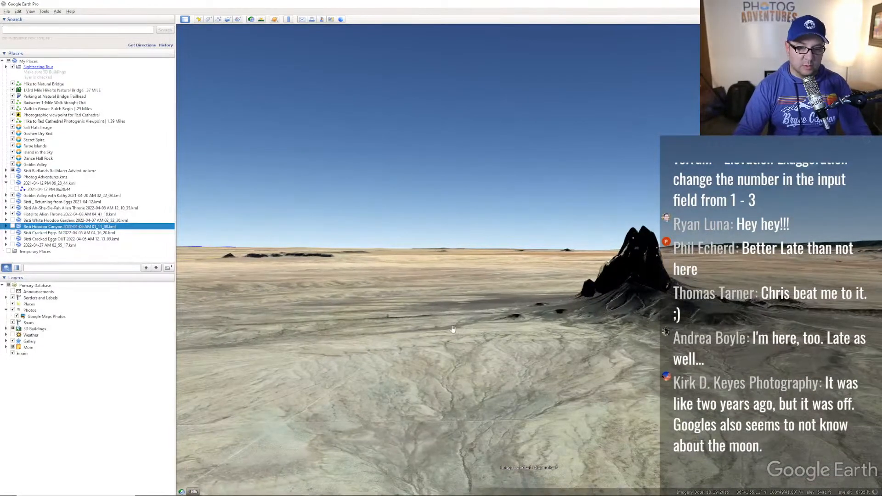
{"action": "scroll", "coordinate": [453, 330], "scroll_direction": "up", "scroll_amount": 4}
{"action": "scroll", "coordinate": [456, 347], "scroll_direction": "up", "scroll_amount": 5}
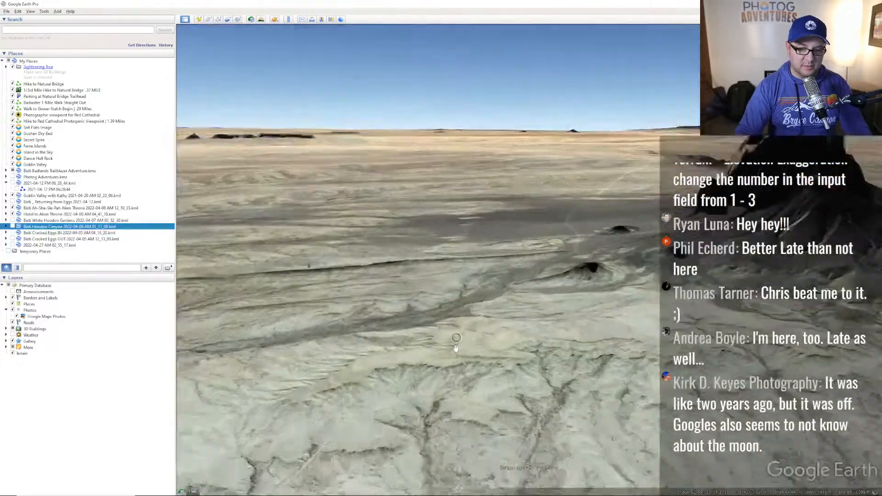
{"action": "middle_click_drag", "start_coordinate": [456, 342], "coordinate": [432, 266]}
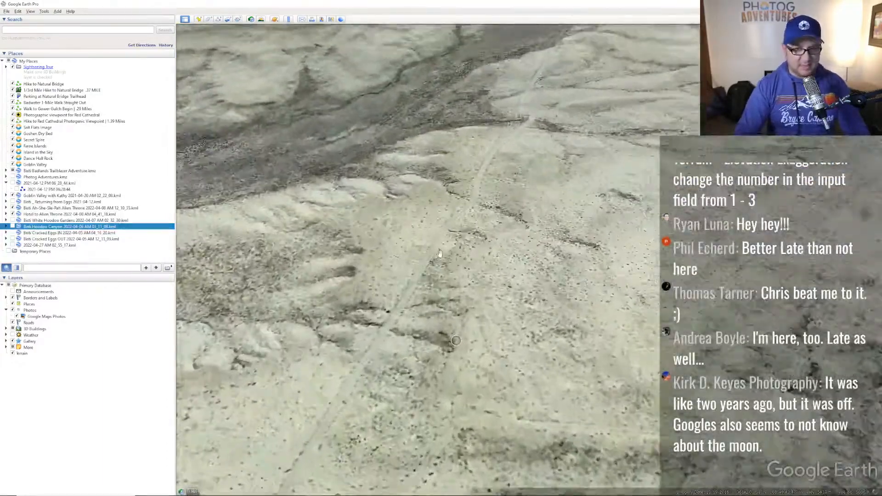
{"action": "scroll", "coordinate": [432, 266], "scroll_direction": "up", "scroll_amount": 3}
{"action": "left_click_drag", "start_coordinate": [432, 266], "coordinate": [400, 336]}
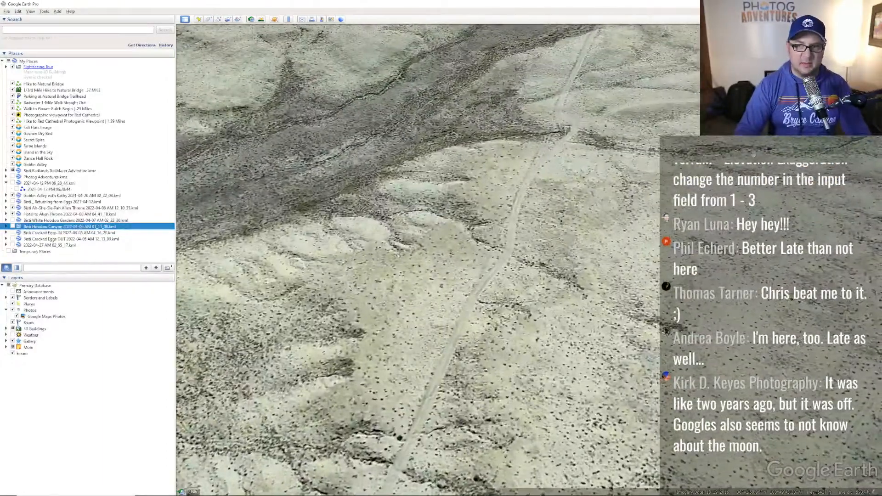
{"action": "left_click_drag", "start_coordinate": [542, 248], "coordinate": [464, 322]}
{"action": "left_click_drag", "start_coordinate": [609, 276], "coordinate": [520, 322]}
{"action": "left_click_drag", "start_coordinate": [607, 241], "coordinate": [528, 299]}
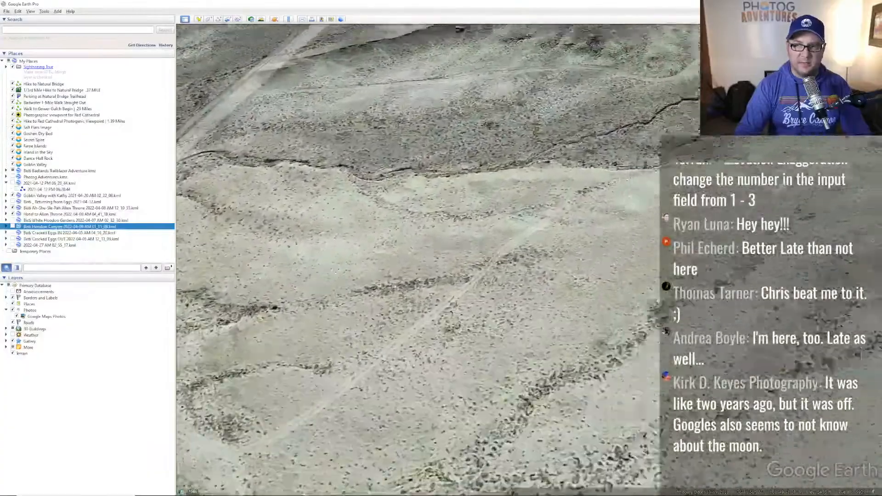
{"action": "left_click_drag", "start_coordinate": [584, 206], "coordinate": [520, 294]}
{"action": "left_click_drag", "start_coordinate": [611, 239], "coordinate": [528, 246]}
{"action": "left_click_drag", "start_coordinate": [584, 243], "coordinate": [498, 243]}
{"action": "middle_click_drag", "start_coordinate": [498, 242], "coordinate": [477, 303]}
{"action": "mouse_move", "coordinate": [432, 413]}
{"action": "middle_mouse_down"}
{"action": "mouse_move", "coordinate": [529, 382]}
{"action": "mouse_move", "coordinate": [617, 457]}
{"action": "middle_mouse_up"}
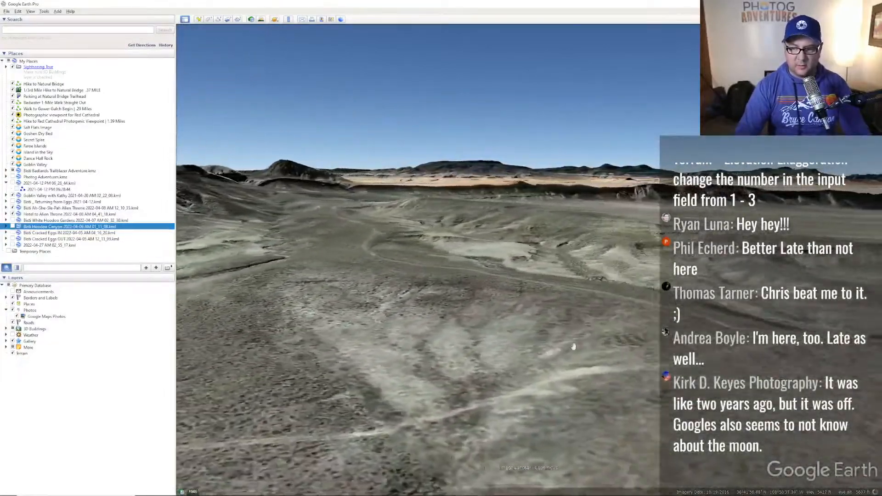
{"action": "left_click_drag", "start_coordinate": [574, 346], "coordinate": [586, 317]}
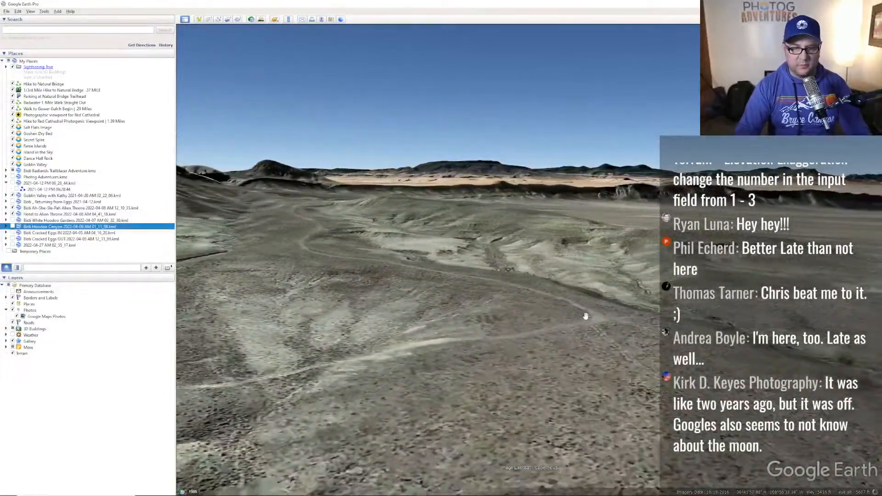
{"action": "middle_click_drag", "start_coordinate": [541, 364], "coordinate": [556, 415]}
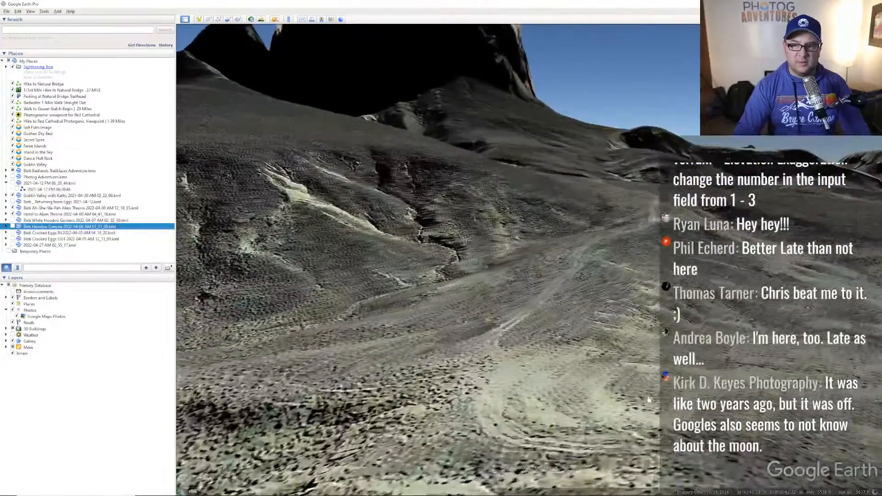
{"action": "left_click_drag", "start_coordinate": [648, 400], "coordinate": [492, 297]}
{"action": "left_click_drag", "start_coordinate": [610, 339], "coordinate": [543, 290]}
{"action": "middle_click_drag", "start_coordinate": [542, 290], "coordinate": [515, 356]}
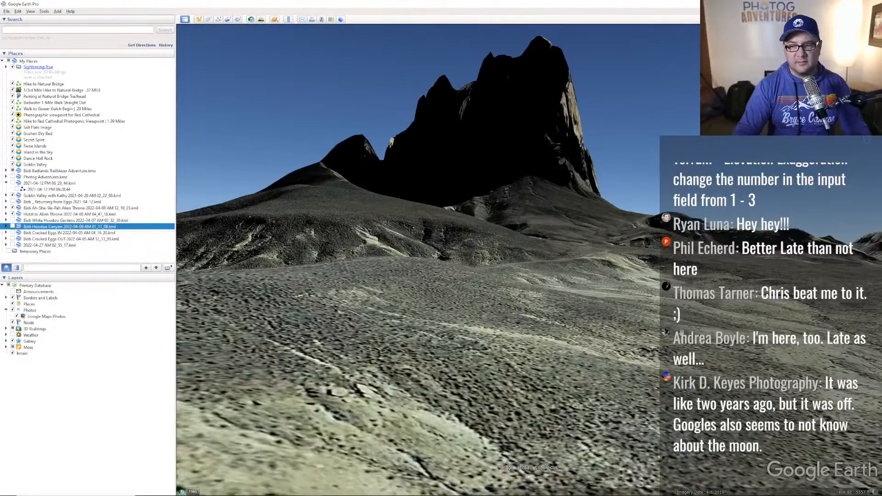
{"action": "scroll", "coordinate": [666, 265], "scroll_direction": "down", "scroll_amount": 3}
{"action": "left_click_drag", "start_coordinate": [641, 331], "coordinate": [617, 356]}
{"action": "middle_click_drag", "start_coordinate": [617, 356], "coordinate": [592, 293]}
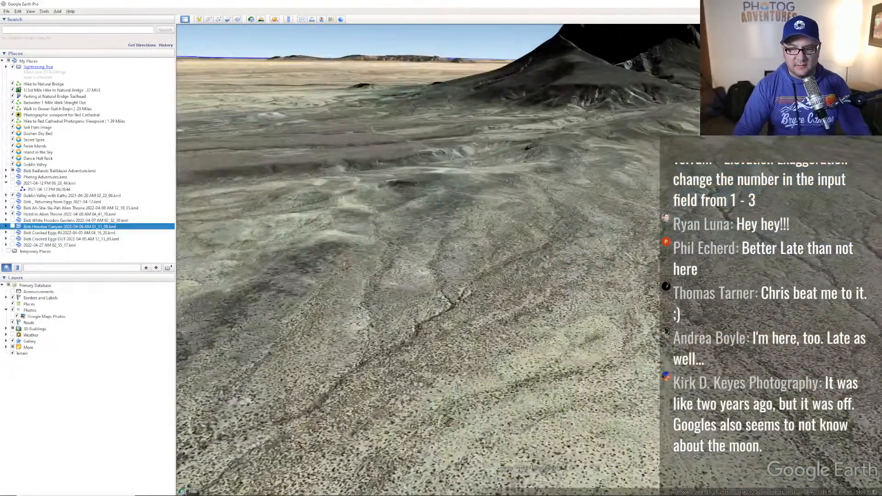
{"action": "left_click_drag", "start_coordinate": [632, 361], "coordinate": [542, 359]}
{"action": "middle_click_drag", "start_coordinate": [616, 359], "coordinate": [638, 388]}
{"action": "left_click_drag", "start_coordinate": [641, 374], "coordinate": [603, 346]}
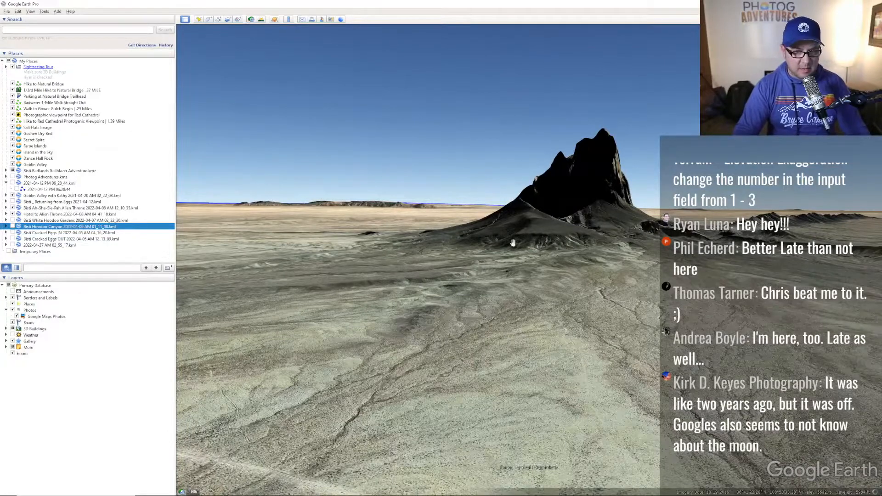
{"action": "scroll", "coordinate": [589, 363], "scroll_direction": "up", "scroll_amount": 3}
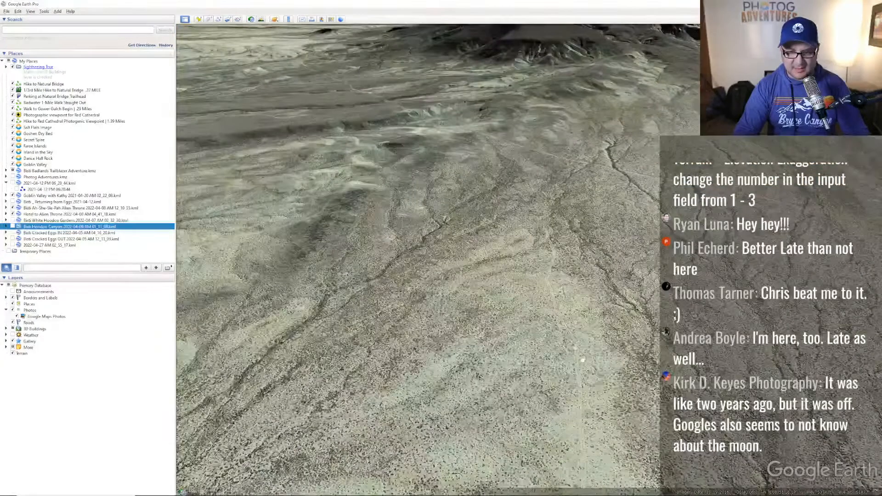
{"action": "key", "text": "alt+Tab"}
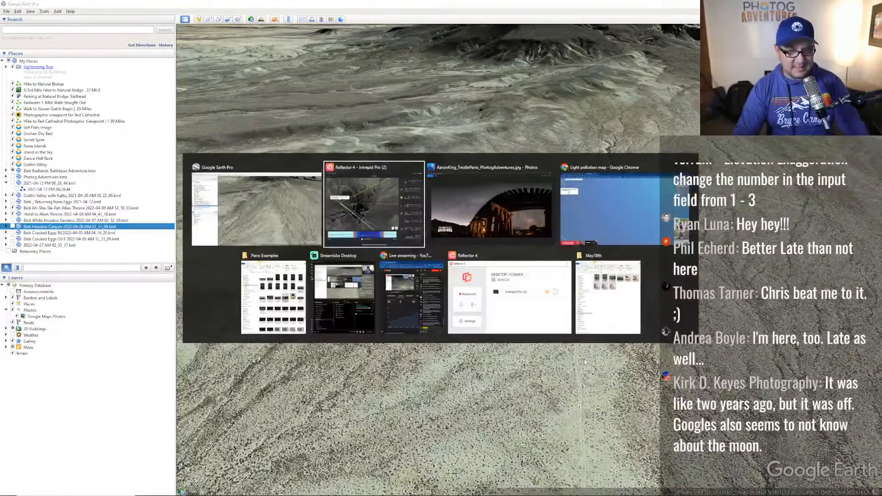
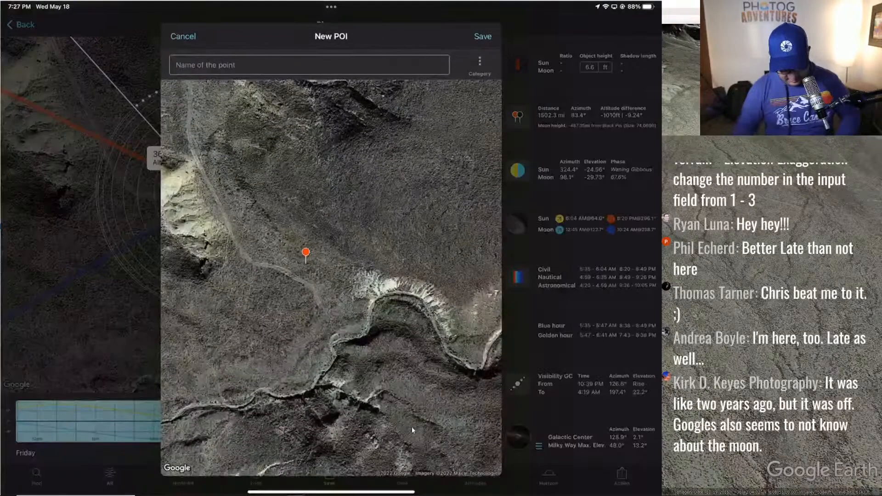
- Name the pinned point 'Shiprock Early MW' and save it, dismissing the missing-category warning
{"action": "type", "text": "Shiprock Early M"}
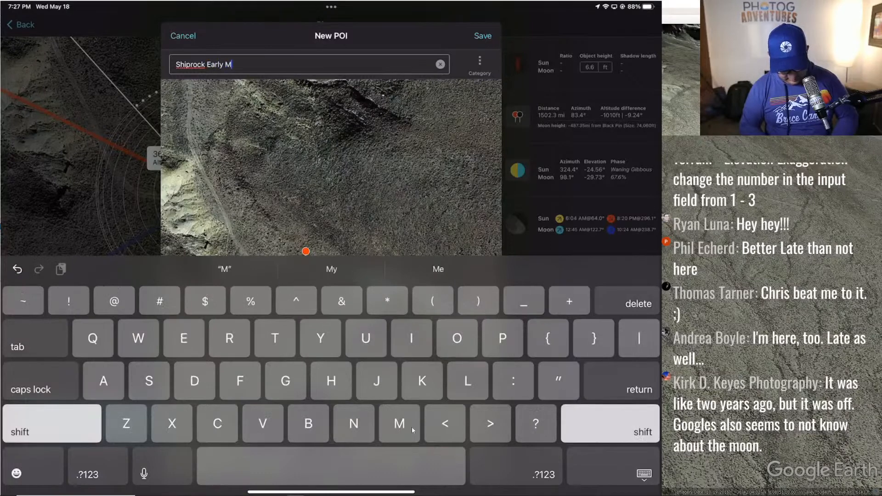
{"action": "type", "text": "W"}
{"action": "key", "text": "Return"}
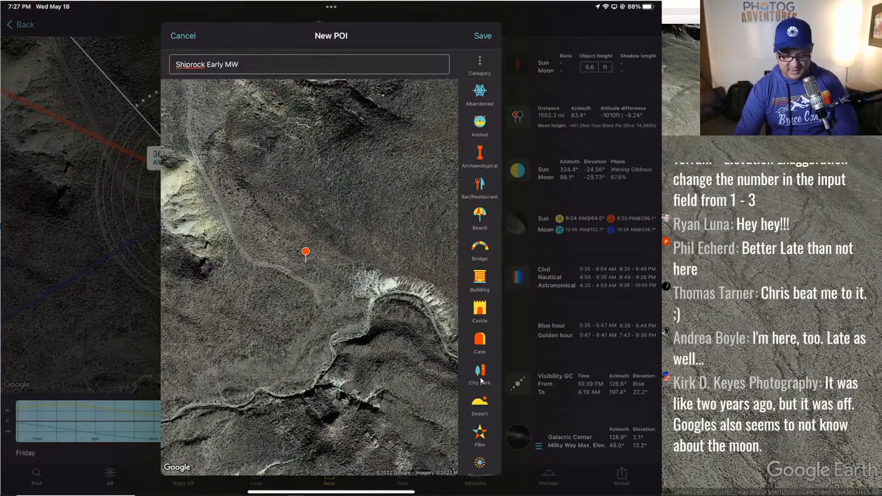
{"action": "left_click", "coordinate": [483, 35]}
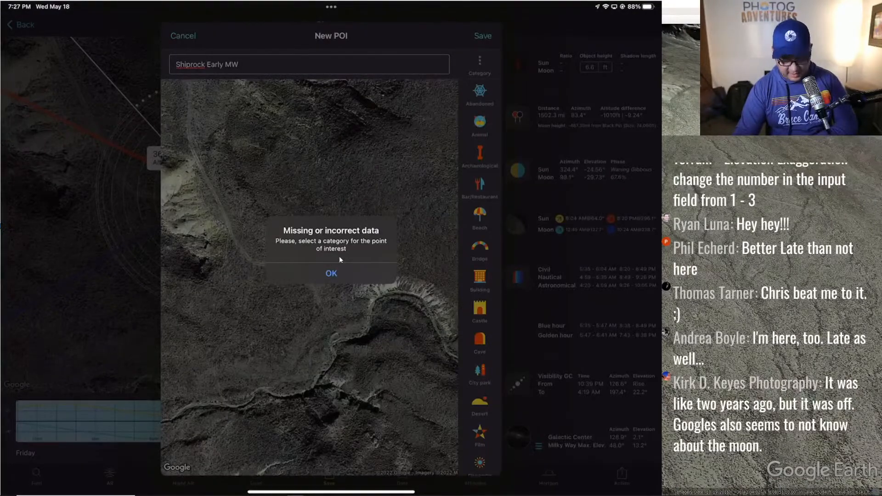
{"action": "left_click", "coordinate": [356, 272]}
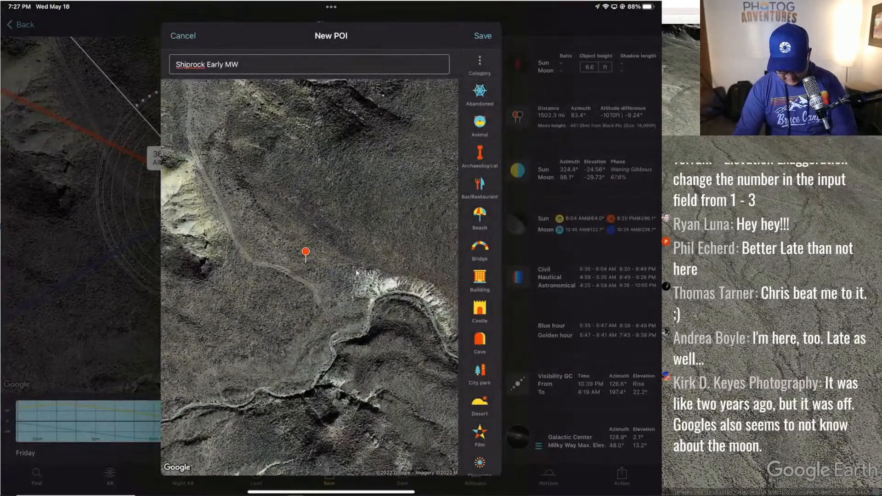
- Send the pin's location from the Action menu to Google Maps for driving directions
{"action": "scroll", "coordinate": [479, 276], "scroll_direction": "down", "scroll_amount": 10}
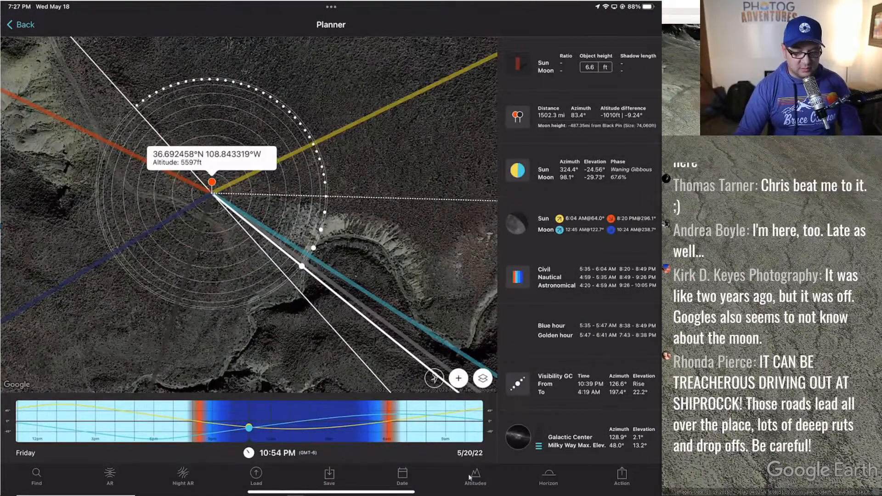
{"action": "left_click", "coordinate": [632, 476]}
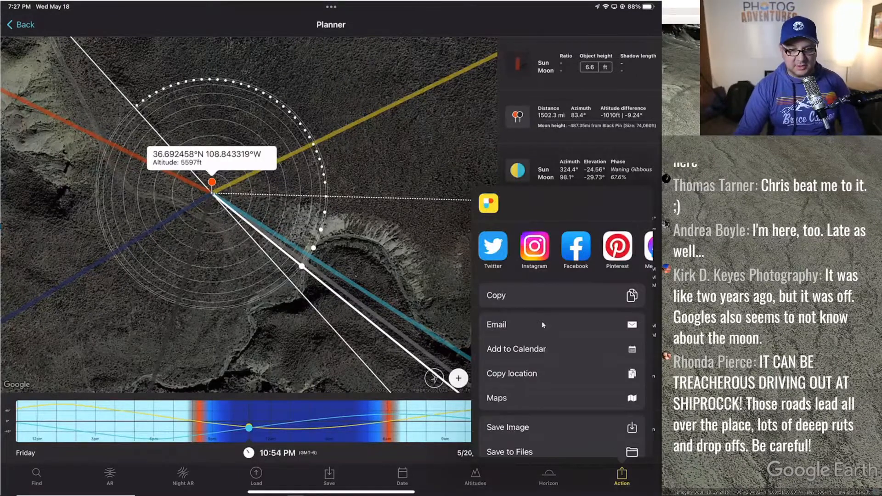
{"action": "scroll", "coordinate": [525, 360], "scroll_direction": "down", "scroll_amount": 5}
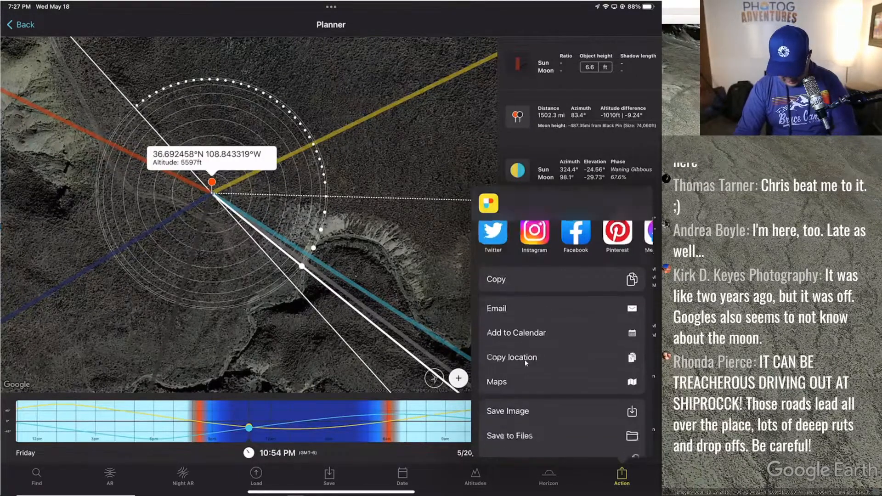
{"action": "left_click", "coordinate": [497, 286]}
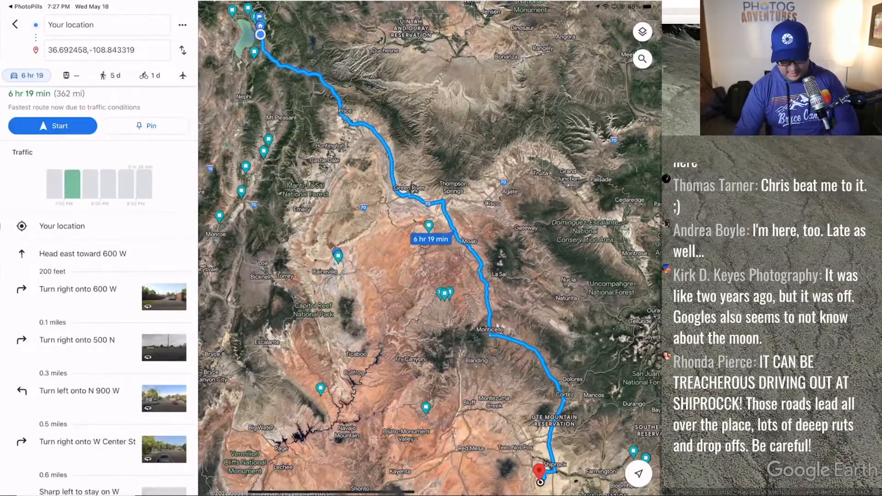
- Zoom in and out on the Google Maps route's final dirt-road stretch near Ship Rock
{"action": "scroll", "coordinate": [496, 296], "scroll_direction": "down", "scroll_amount": 2}
{"action": "scroll", "coordinate": [496, 296], "scroll_direction": "down", "scroll_amount": 3}
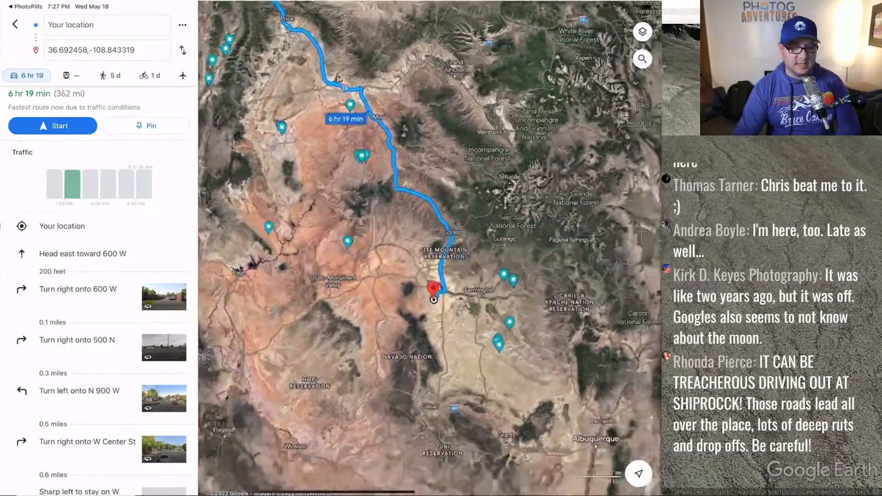
{"action": "scroll", "coordinate": [436, 301], "scroll_direction": "up", "scroll_amount": 5}
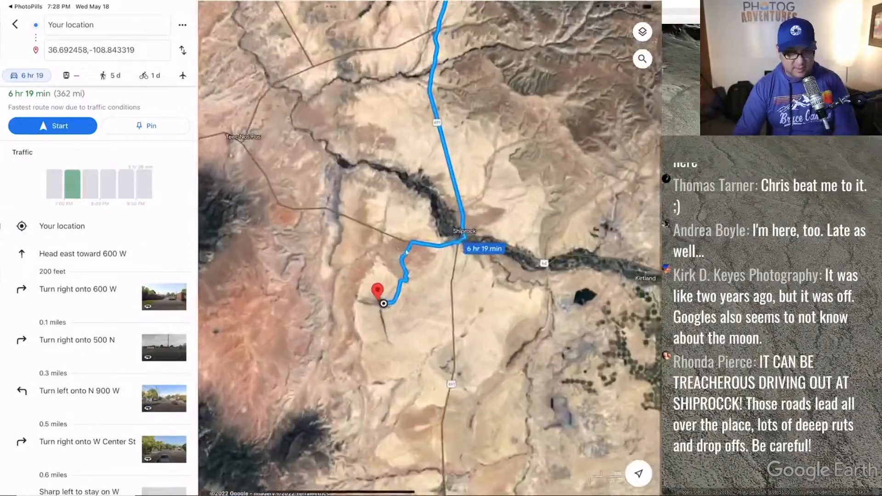
{"action": "scroll", "coordinate": [419, 236], "scroll_direction": "up", "scroll_amount": 5}
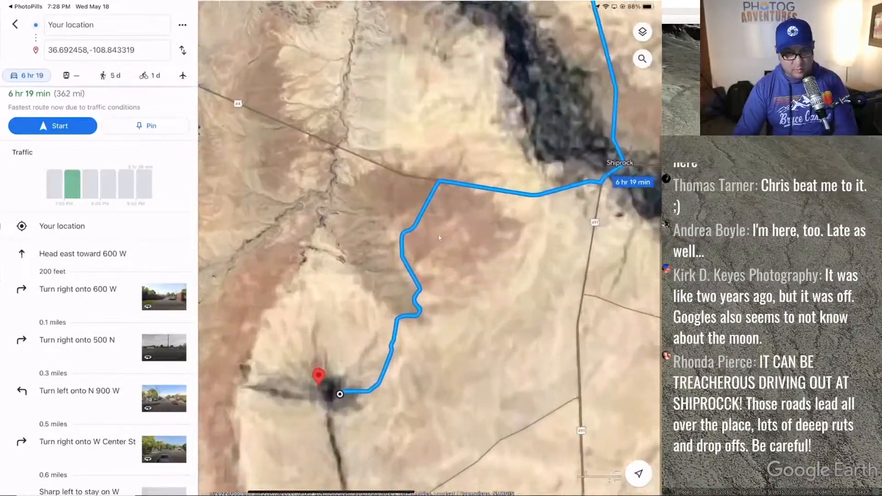
{"action": "scroll", "coordinate": [432, 308], "scroll_direction": "up", "scroll_amount": 3}
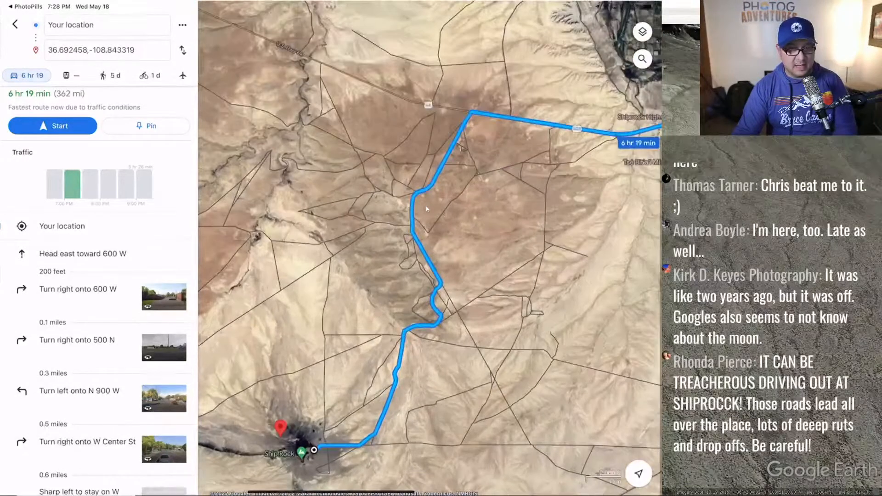
{"action": "scroll", "coordinate": [445, 311], "scroll_direction": "down", "scroll_amount": 3}
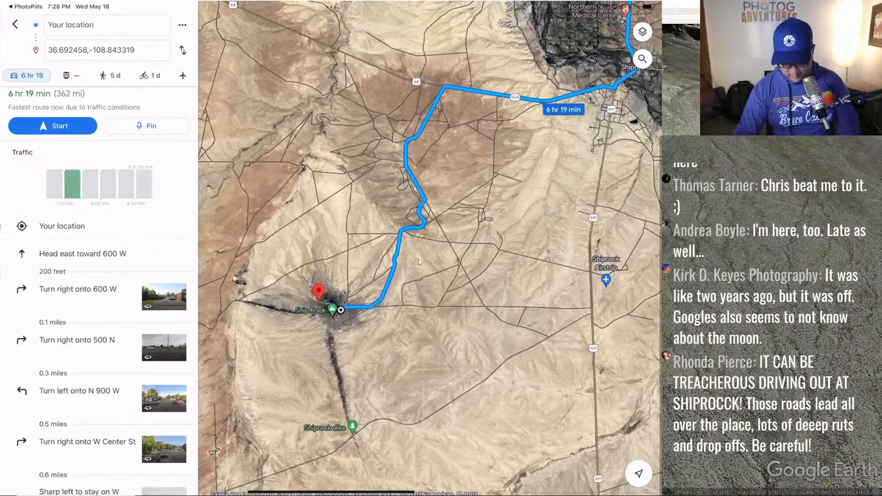
- Zoom closer to Ship Rock along the route, then move over to Google Earth Pro's terrain
{"action": "scroll", "coordinate": [419, 263], "scroll_direction": "up", "scroll_amount": 3}
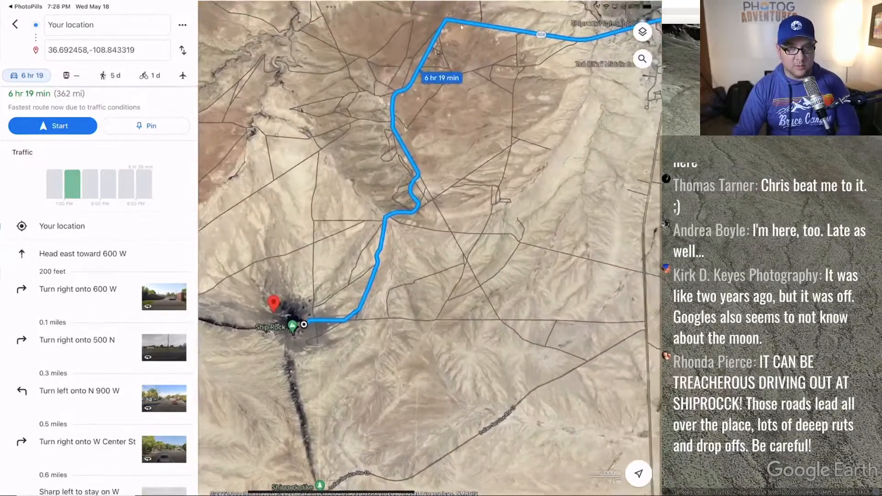
{"action": "scroll", "coordinate": [433, 42], "scroll_direction": "up", "scroll_amount": 1}
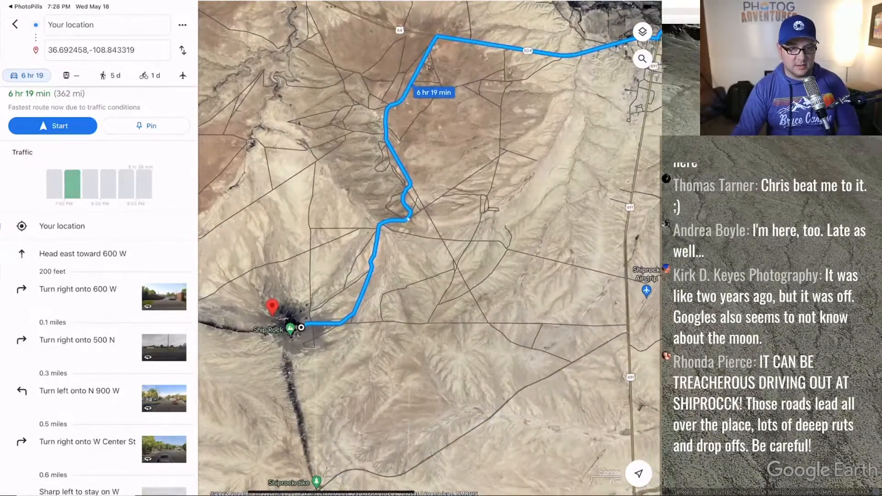
{"action": "scroll", "coordinate": [335, 353], "scroll_direction": "up", "scroll_amount": 5}
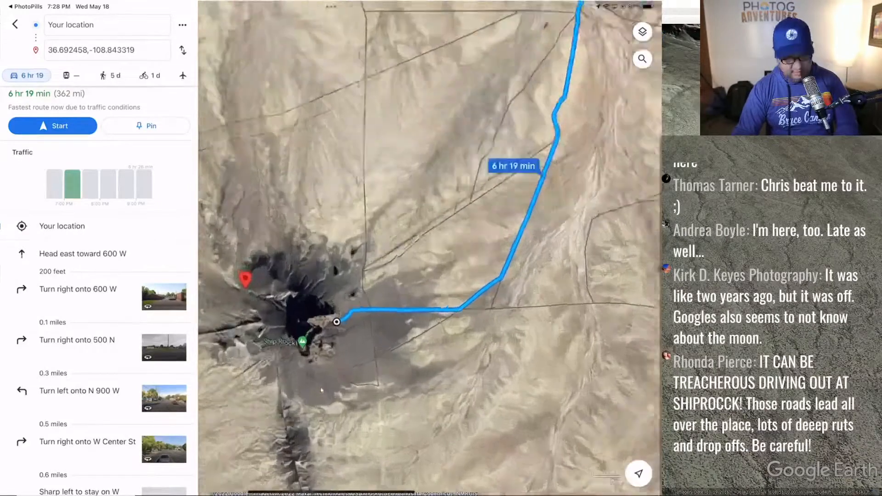
{"action": "scroll", "coordinate": [443, 295], "scroll_direction": "up", "scroll_amount": 2}
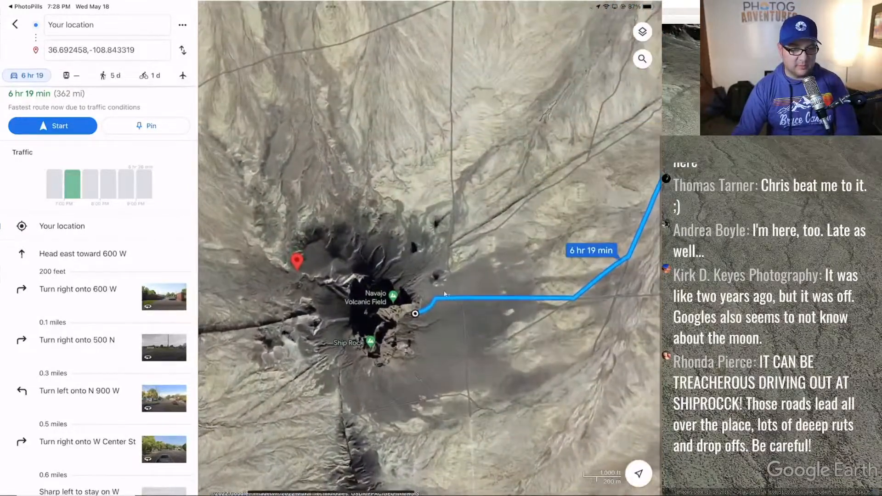
{"action": "scroll", "coordinate": [481, 294], "scroll_direction": "up", "scroll_amount": 3}
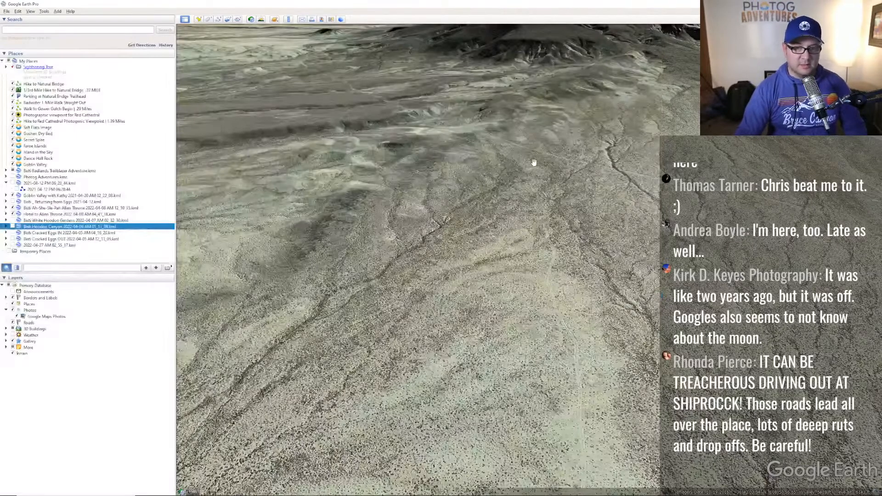
{"action": "middle_click_drag", "start_coordinate": [533, 164], "coordinate": [562, 110]}
{"action": "left_click_drag", "start_coordinate": [562, 111], "coordinate": [549, 268]}
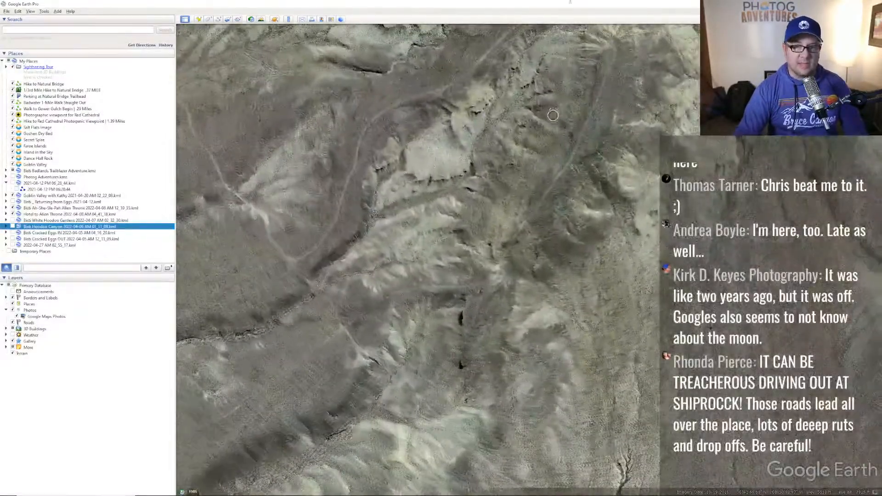
- Pan and zoom the Google Earth Pro terrain around Shiprock
{"action": "mouse_move", "coordinate": [549, 156]}
{"action": "left_mouse_down"}
{"action": "mouse_move", "coordinate": [640, 198]}
{"action": "mouse_move", "coordinate": [451, 157]}
{"action": "left_mouse_up"}
{"action": "middle_click_drag", "start_coordinate": [584, 186], "coordinate": [603, 173]}
{"action": "scroll", "coordinate": [603, 173], "scroll_direction": "down", "scroll_amount": 5}
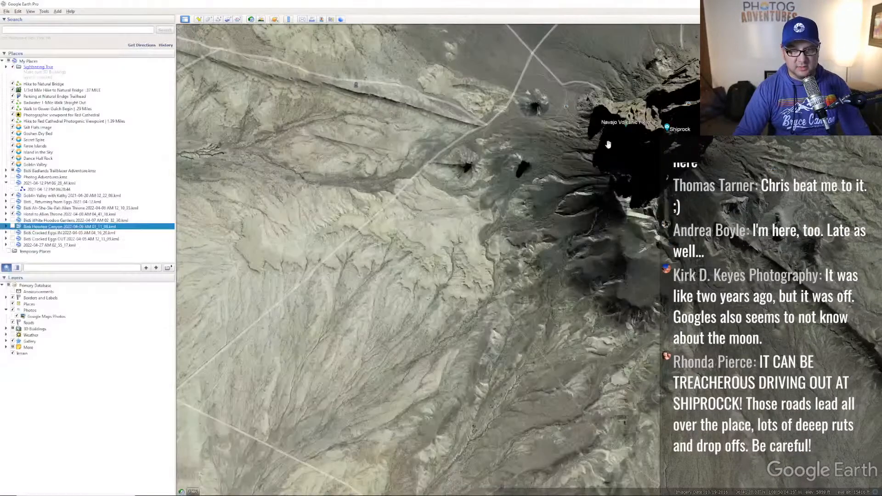
{"action": "left_click_drag", "start_coordinate": [607, 164], "coordinate": [542, 204]}
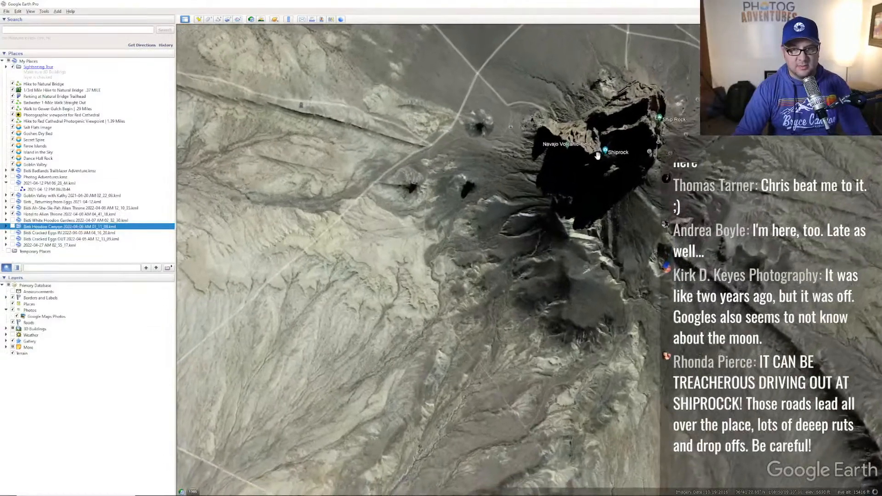
- Compare the Google Maps route with the Google Earth Pro view of Shiprock, ending in Google Earth
{"action": "key", "text": "alt+Tab"}
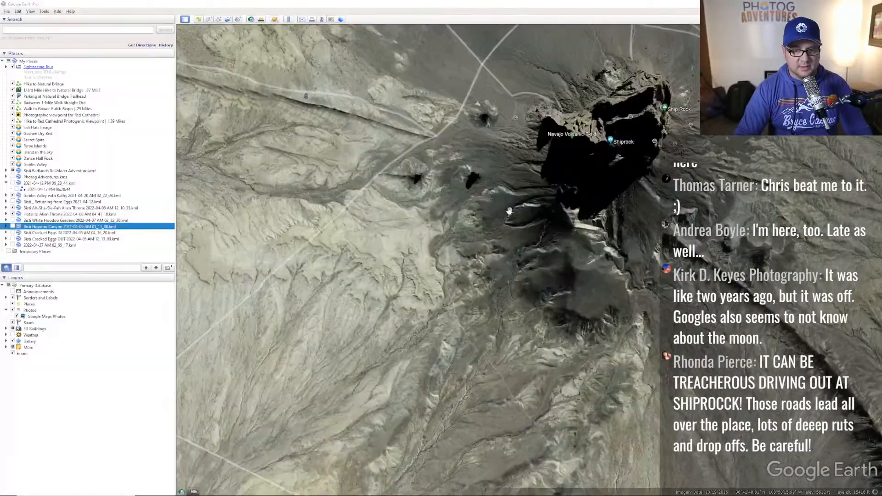
{"action": "key", "text": "alt+Tab"}
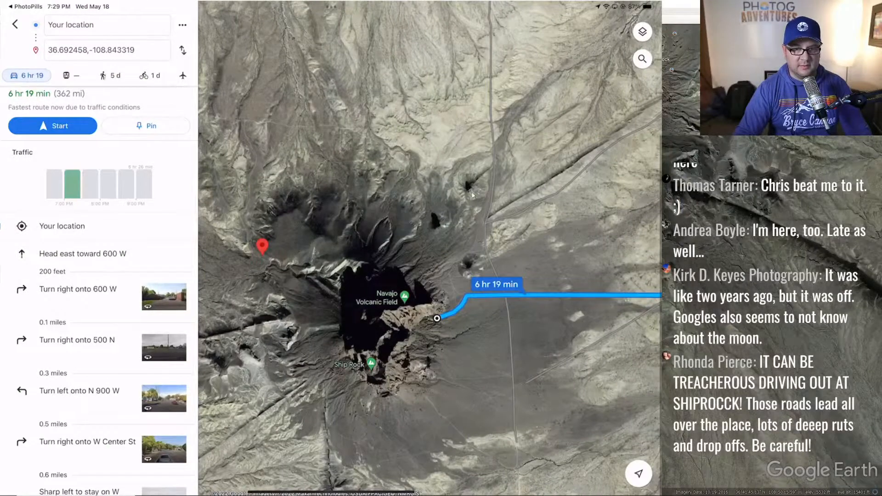
{"action": "key", "text": "alt+Tab"}
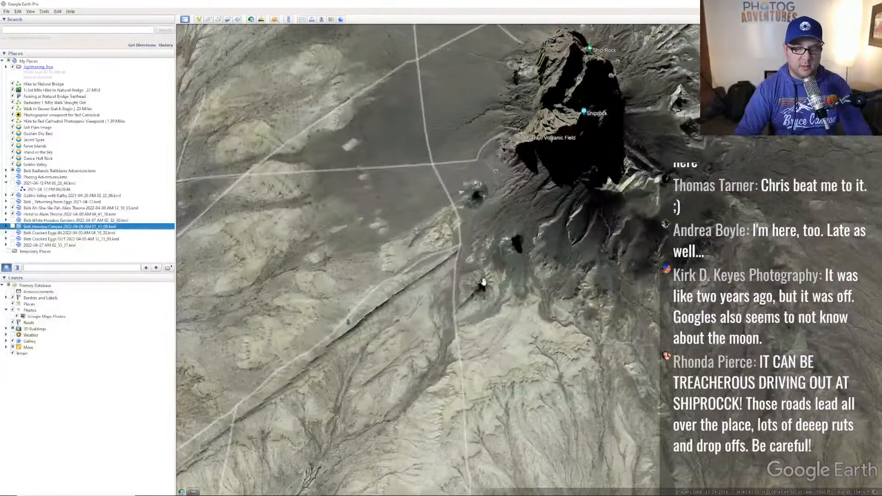
{"action": "key", "text": "alt+Tab"}
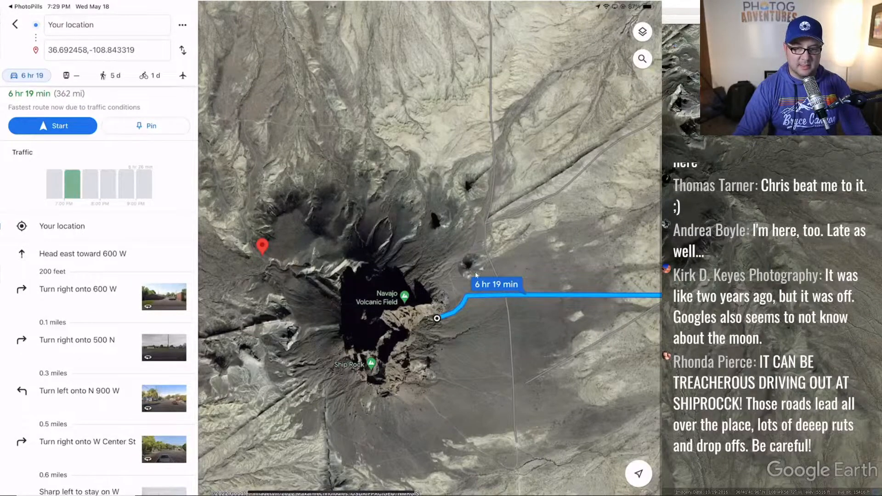
{"action": "key", "text": "alt+Tab"}
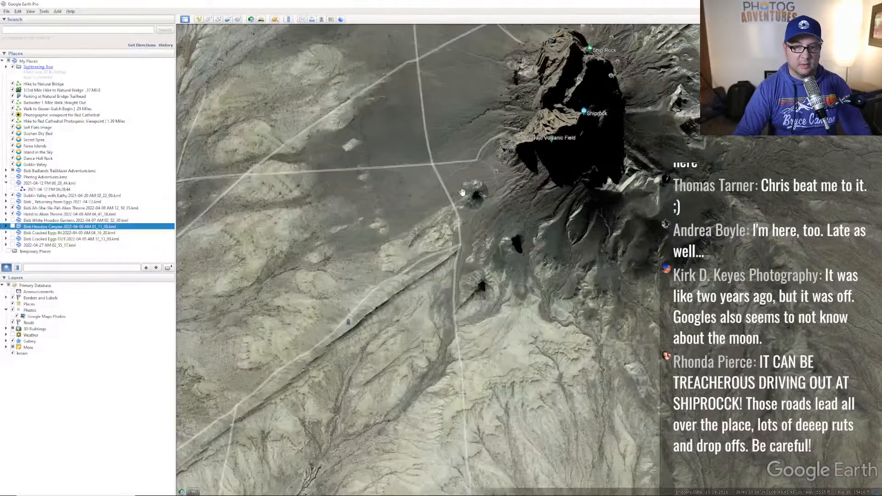
{"action": "key", "text": "alt+Tab"}
{"action": "key", "text": "alt+Tab"}
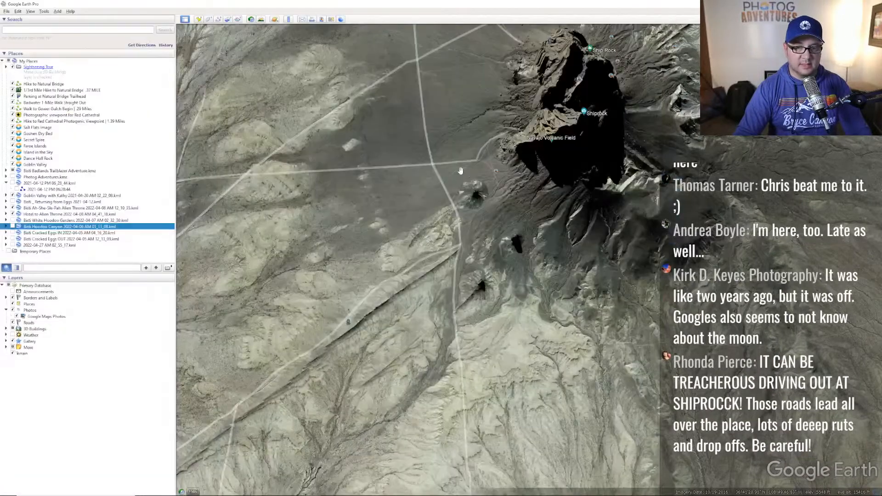
{"action": "key", "text": "alt+Tab"}
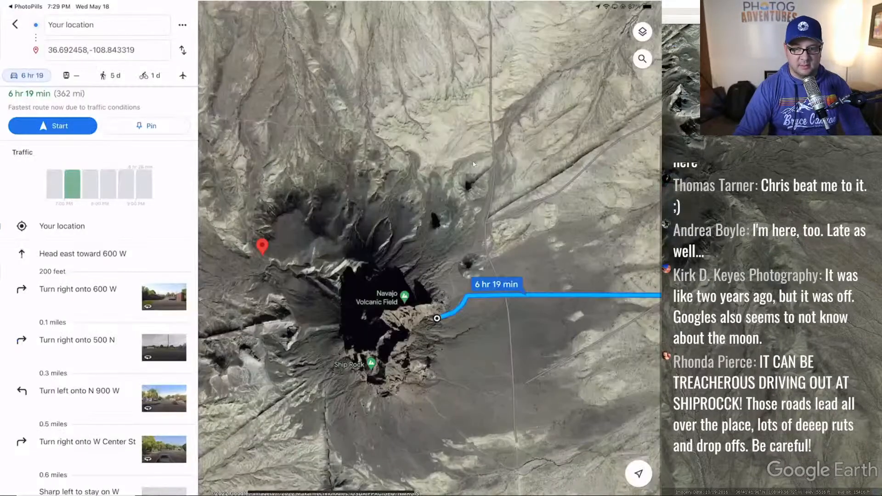
{"action": "key", "text": "alt+Tab"}
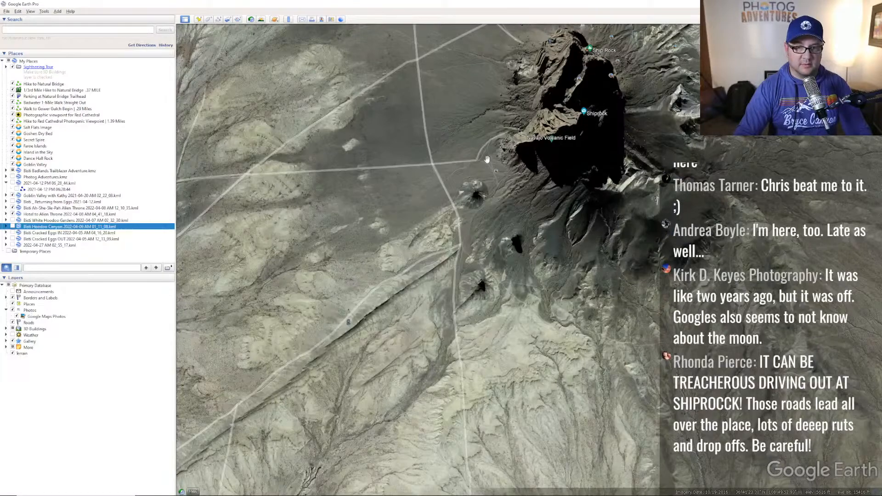
{"action": "left_click_drag", "start_coordinate": [435, 162], "coordinate": [375, 178]}
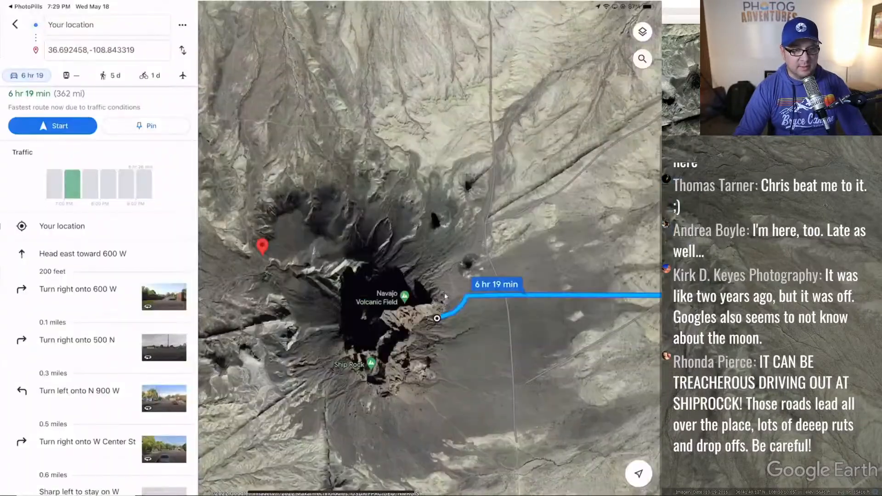
- Switch to the Reflector window mirroring the iPad's PhotoPills Planner
{"action": "key", "text": "alt+Tab"}
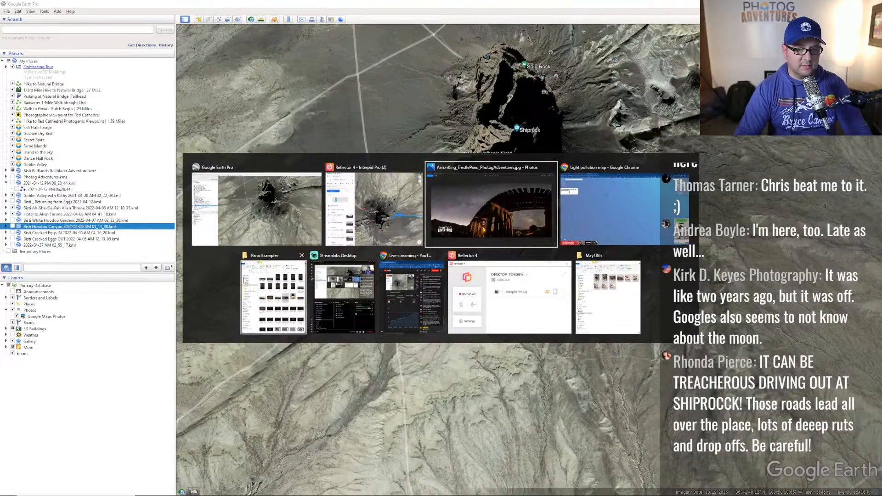
{"action": "key", "text": "Escape"}
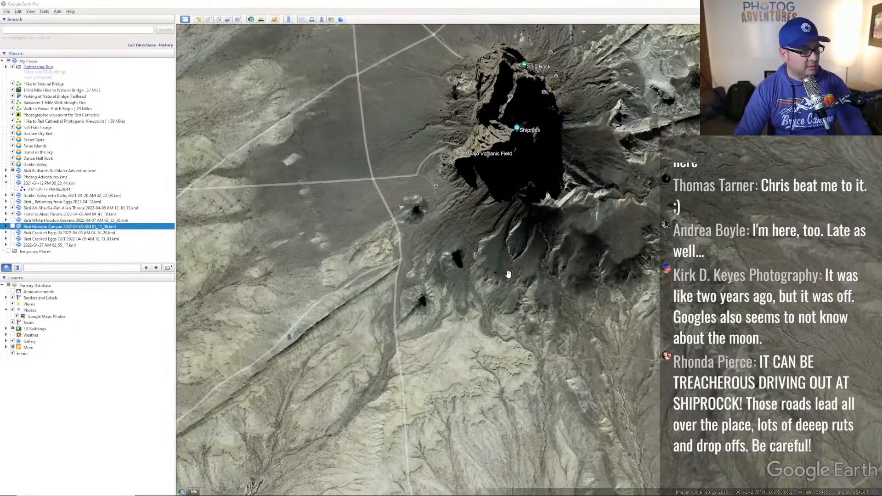
{"action": "key", "text": "alt+Tab"}
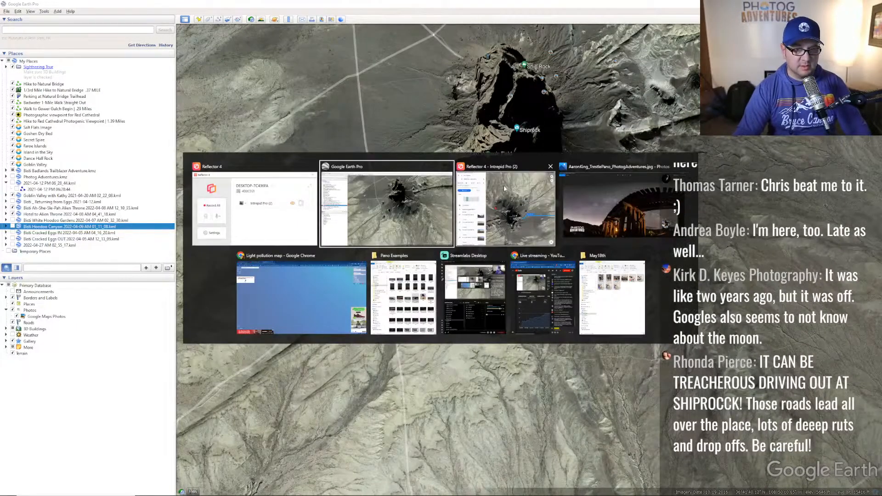
{"action": "left_click", "coordinate": [504, 185]}
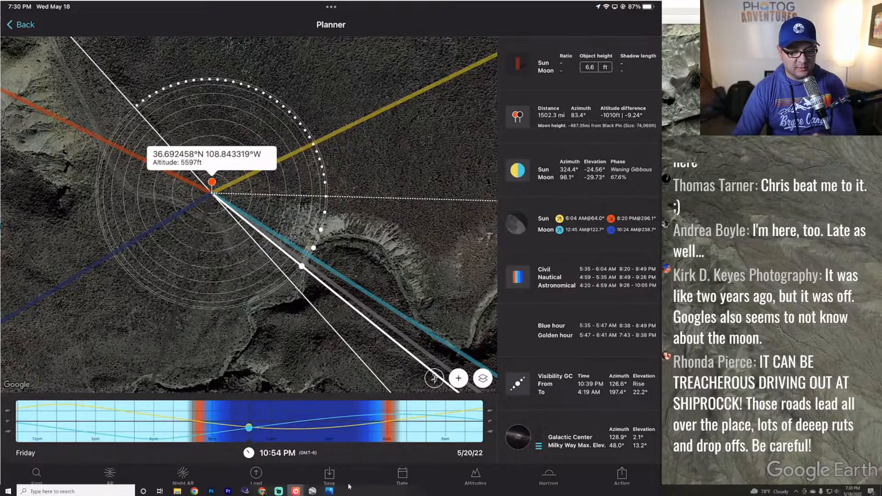
- Start an email of the Shiprock plan and begin entering your own address as recipient
{"action": "left_click", "coordinate": [622, 475]}
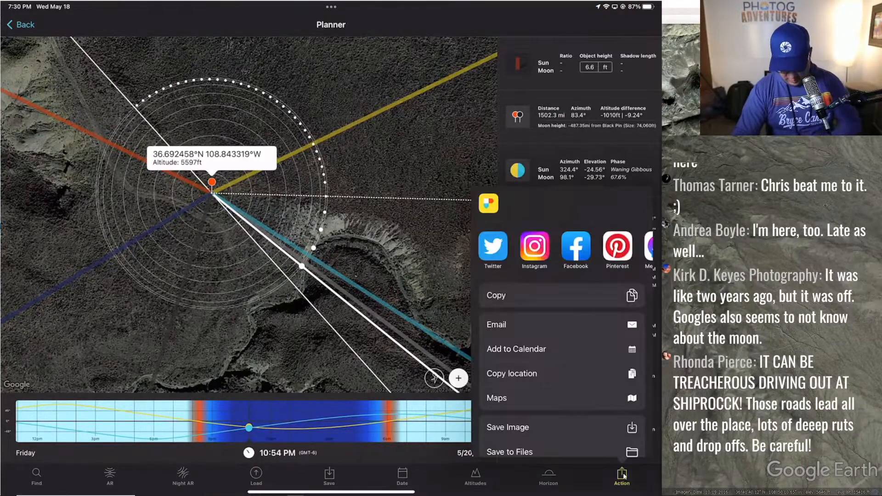
{"action": "left_click", "coordinate": [496, 324]}
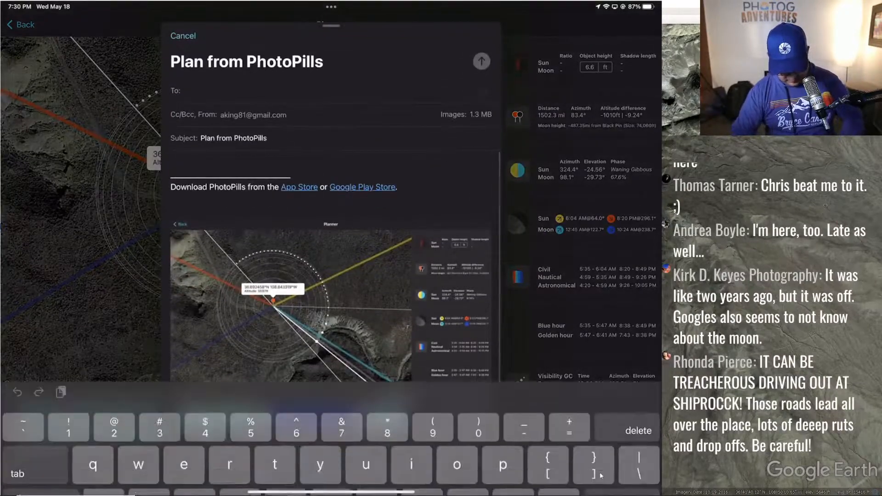
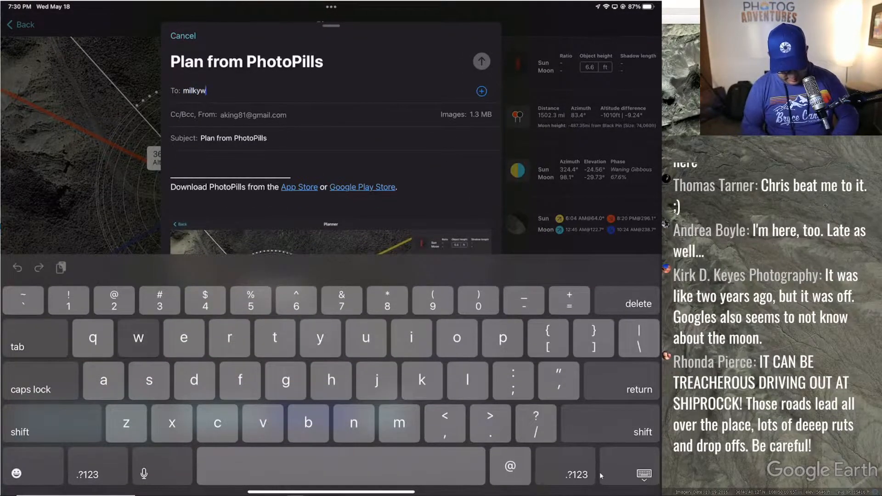
{"action": "key", "text": "BackSpace"}
{"action": "key", "text": "BackSpace"}
{"action": "key", "text": "BackSpace"}
{"action": "key", "text": "BackSpace"}
{"action": "key", "text": "BackSpace"}
{"action": "key", "text": "BackSpace"}
{"action": "key", "text": "BackSpace"}
{"action": "key", "text": "BackSpace"}
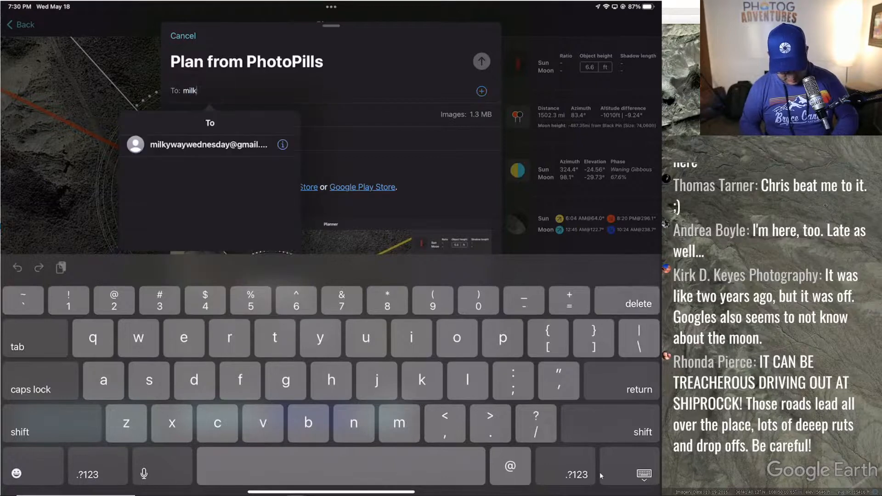
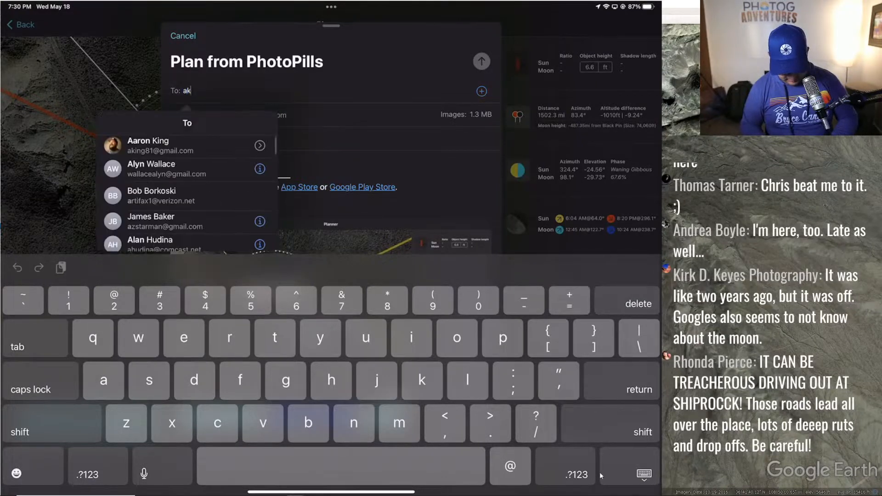
{"action": "key", "text": "BackSpace"}
{"action": "key", "text": "BackSpace"}
- Finish your own address, accept the suggested contact, and send the plan email
{"action": "type", "text": "r"}
{"action": "key", "text": "BackSpace"}
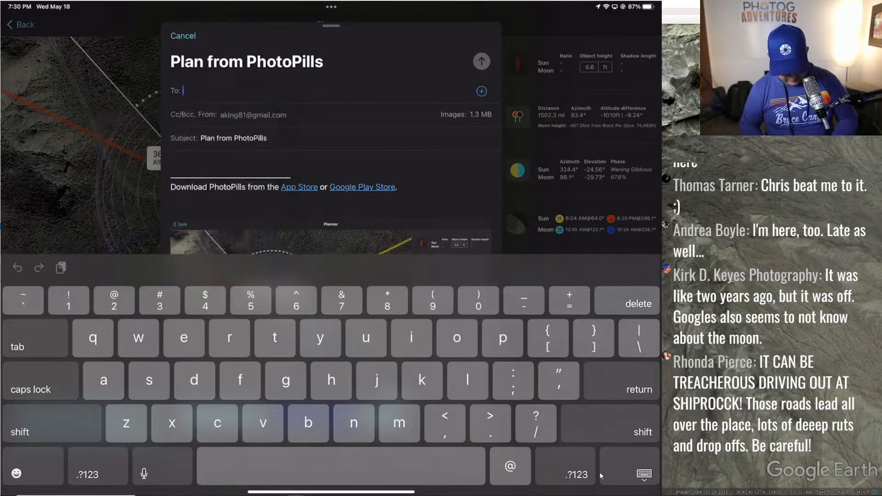
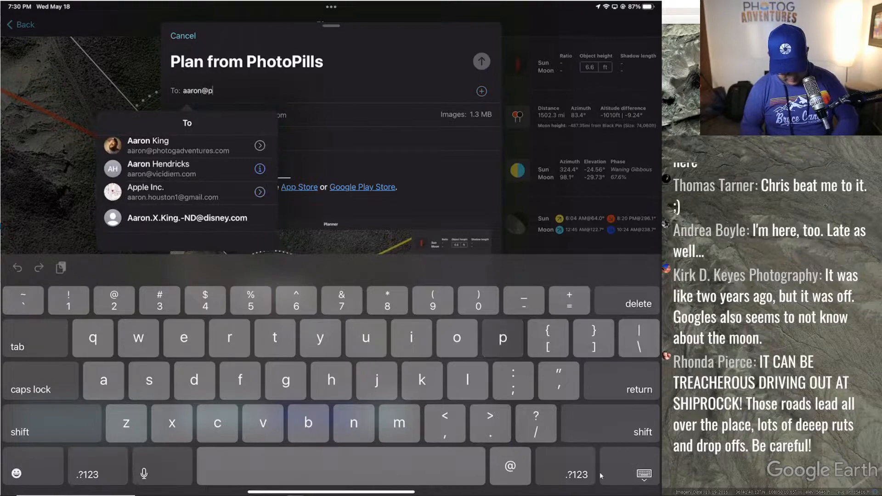
{"action": "key", "text": "Return"}
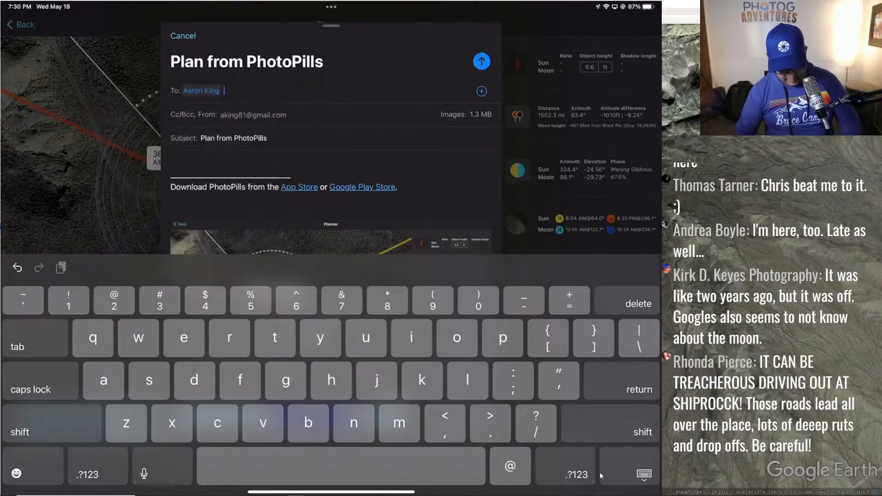
{"action": "key", "text": "super+shift+d"}
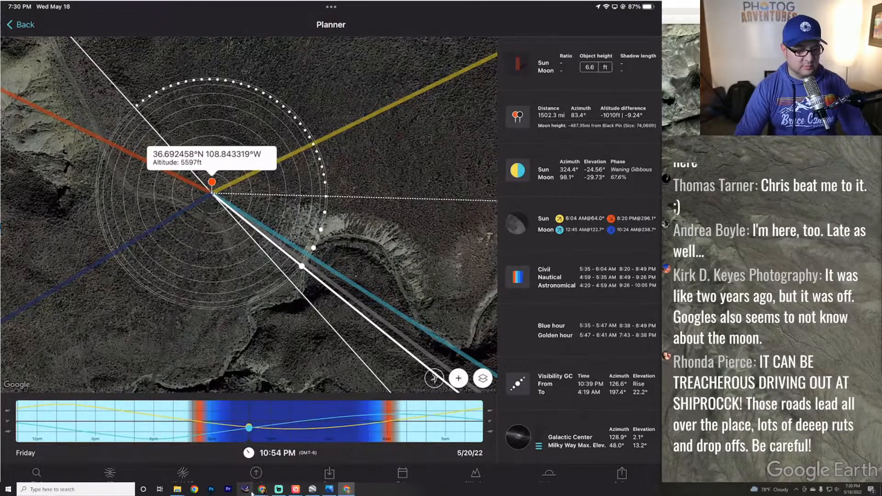
- Launch Snipping Tool from Windows search and cancel the new capture
{"action": "left_click", "coordinate": [76, 489]}
{"action": "type", "text": "sni"}
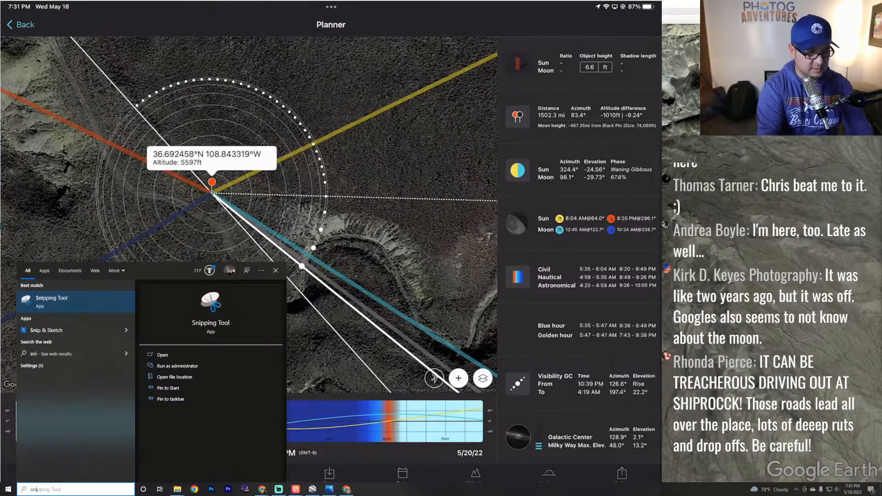
{"action": "left_click", "coordinate": [163, 355]}
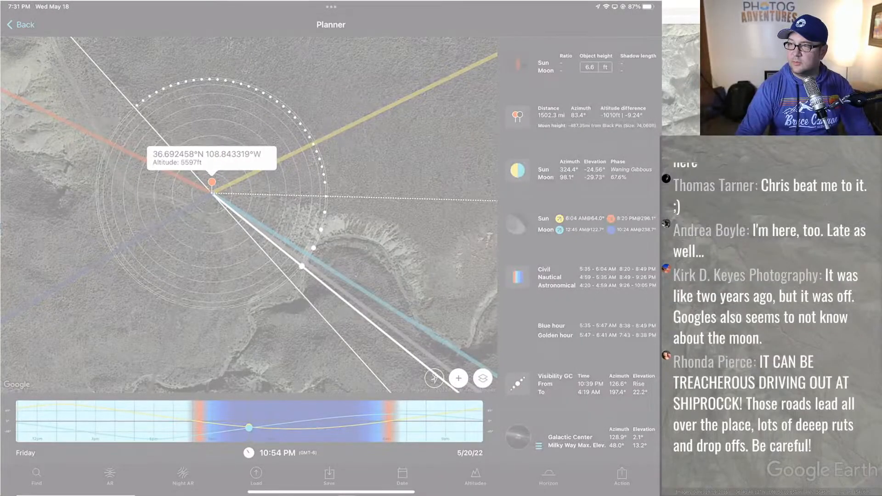
{"action": "key", "text": "Escape"}
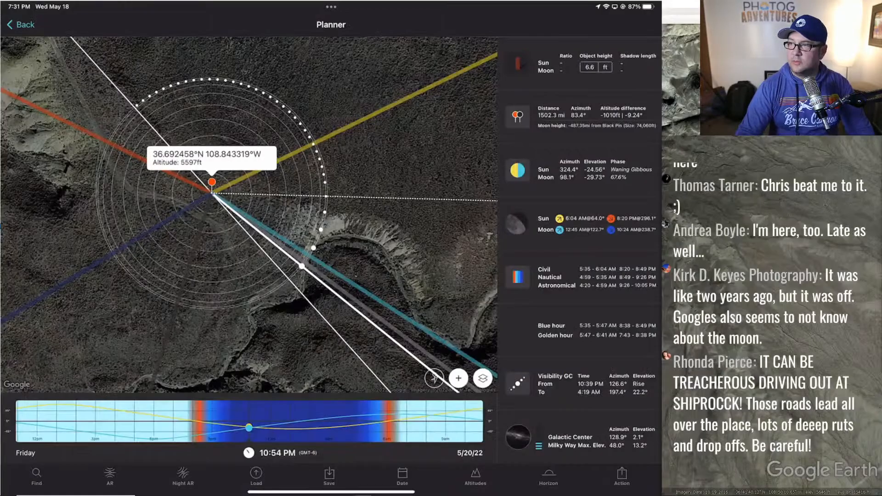
- Enlarge the snip, circle the plan image and PhotoPills.kmz attachments, then minimize it
{"action": "left_click_drag", "start_coordinate": [324, 66], "coordinate": [348, 70]}
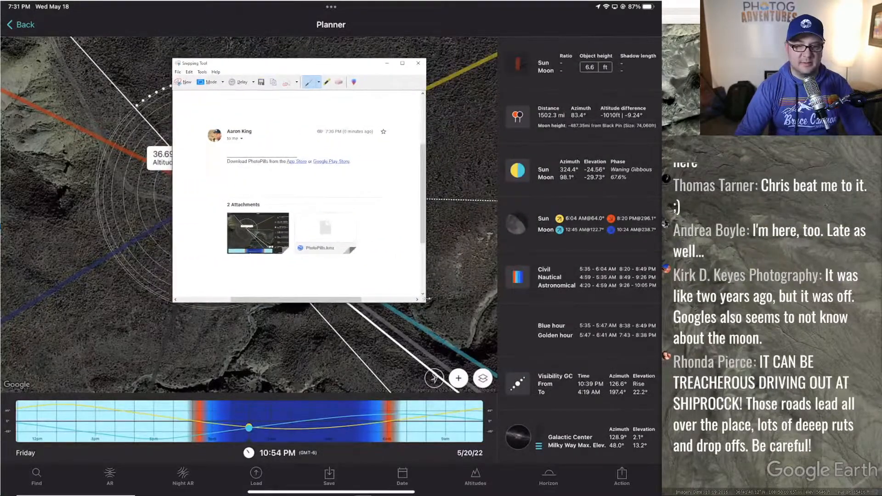
{"action": "left_click_drag", "start_coordinate": [426, 303], "coordinate": [607, 428]}
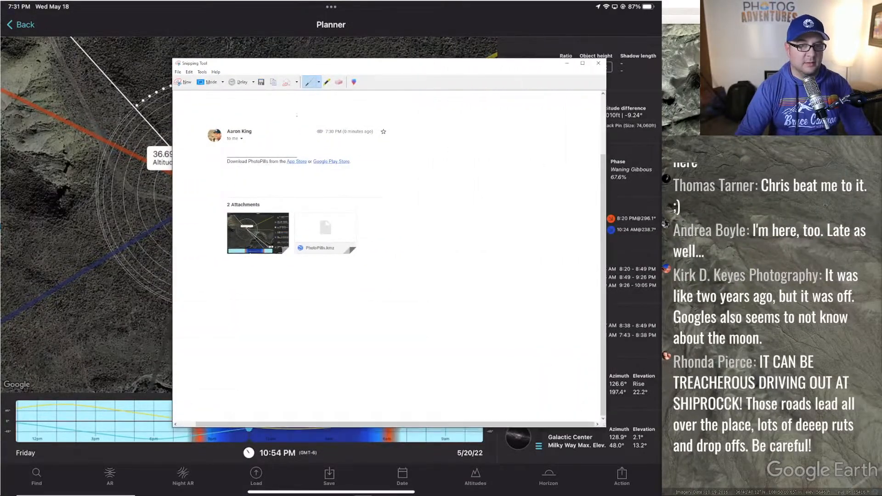
{"action": "scroll", "coordinate": [294, 193], "scroll_direction": "up", "scroll_amount": 2}
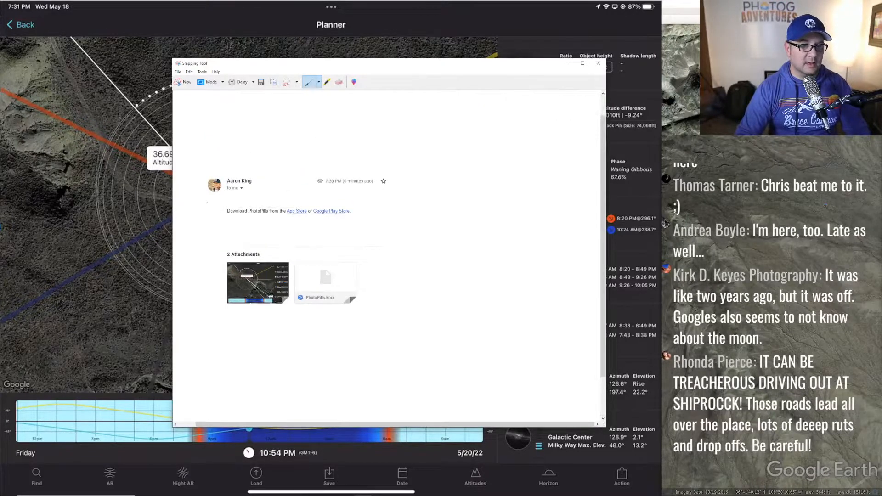
{"action": "mouse_move", "coordinate": [290, 256]}
{"action": "left_mouse_down"}
{"action": "mouse_move", "coordinate": [197, 297]}
{"action": "mouse_move", "coordinate": [288, 272]}
{"action": "mouse_move", "coordinate": [288, 261]}
{"action": "mouse_move", "coordinate": [367, 304]}
{"action": "mouse_move", "coordinate": [298, 278]}
{"action": "mouse_move", "coordinate": [295, 252]}
{"action": "left_mouse_up"}
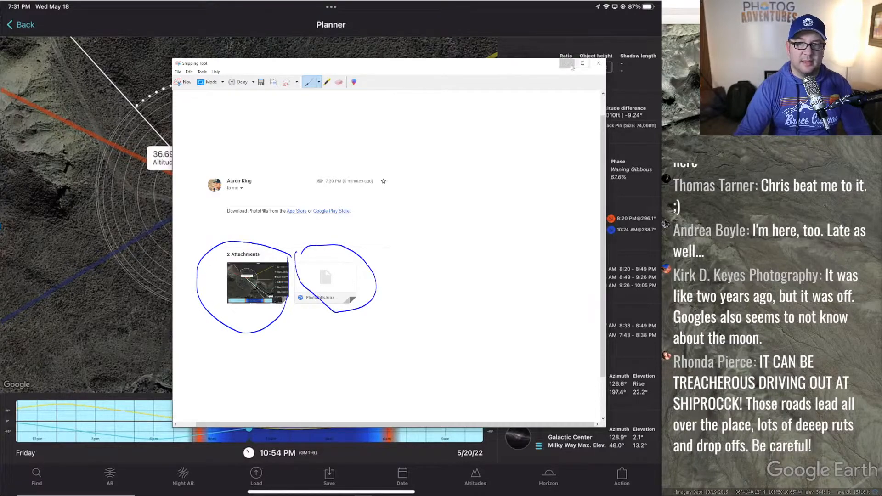
{"action": "left_click", "coordinate": [567, 63]}
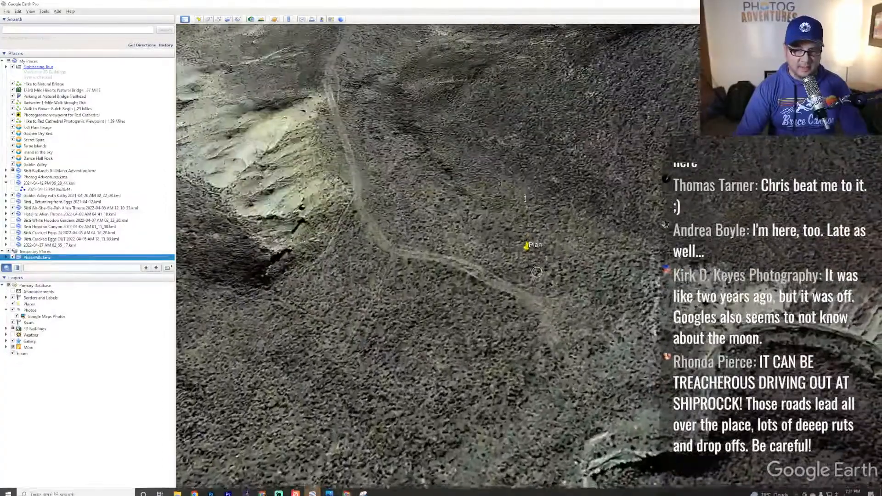
- Return to Google Earth Pro and tilt the view toward Shiprock's terrain
{"action": "key", "text": "alt+Tab"}
{"action": "key", "text": "Tab"}
{"action": "key", "text": "Tab"}
{"action": "key", "text": "Tab"}
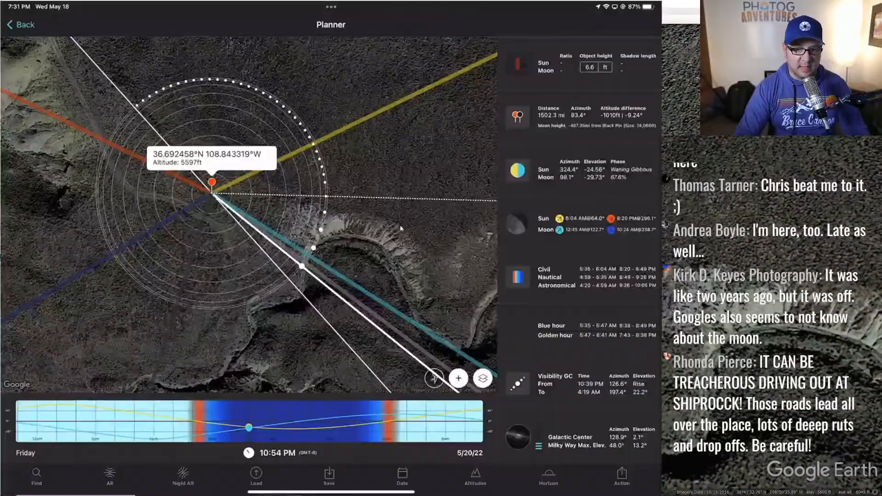
{"action": "key", "text": "alt+Tab"}
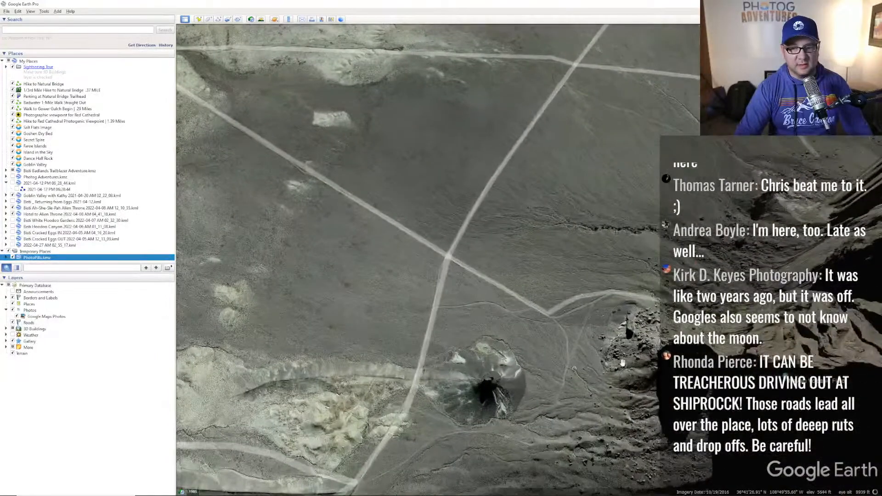
{"action": "middle_click_drag", "start_coordinate": [623, 363], "coordinate": [602, 275]}
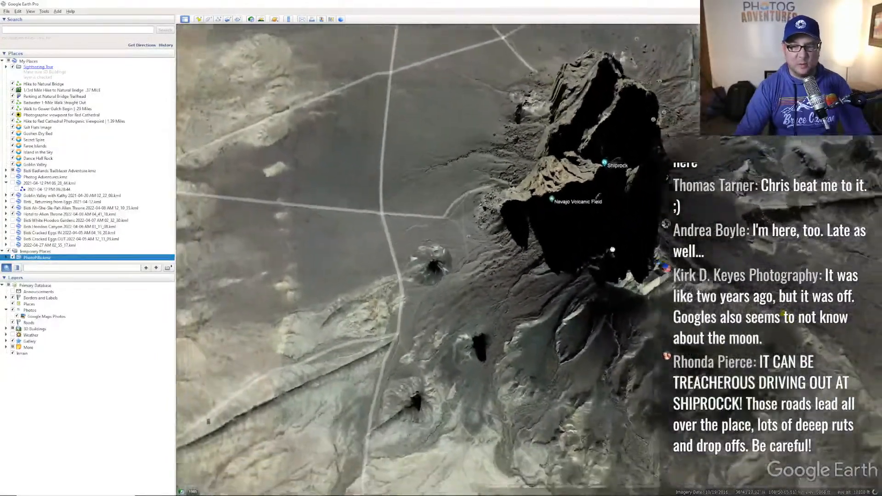
{"action": "left_click_drag", "start_coordinate": [613, 249], "coordinate": [584, 222]}
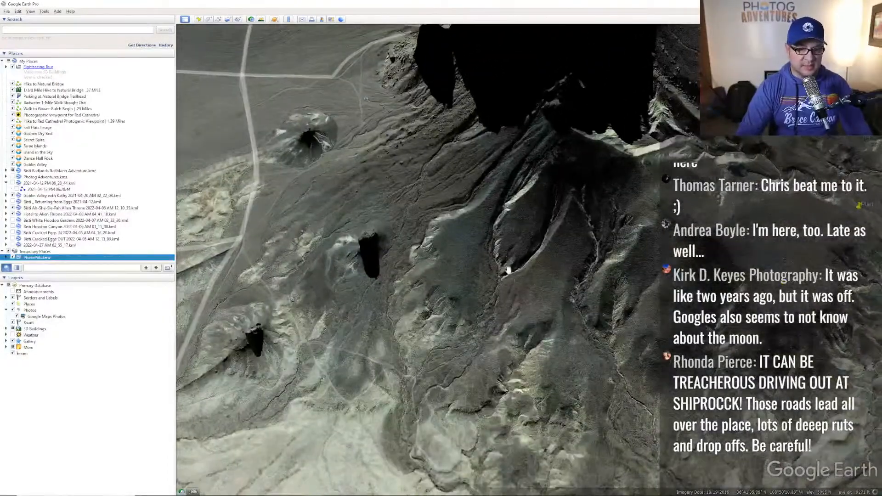
{"action": "left_click_drag", "start_coordinate": [526, 310], "coordinate": [514, 246]}
{"action": "left_click_drag", "start_coordinate": [511, 358], "coordinate": [524, 297]}
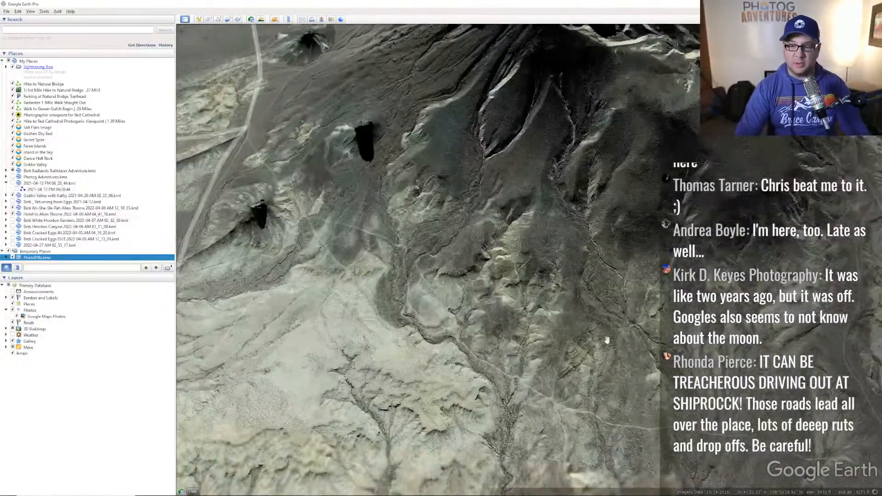
- Pan over the dirt roads and craters below Ship Rock, then pull back higher
{"action": "left_click_drag", "start_coordinate": [606, 342], "coordinate": [568, 299]}
{"action": "left_click_drag", "start_coordinate": [711, 353], "coordinate": [624, 353]}
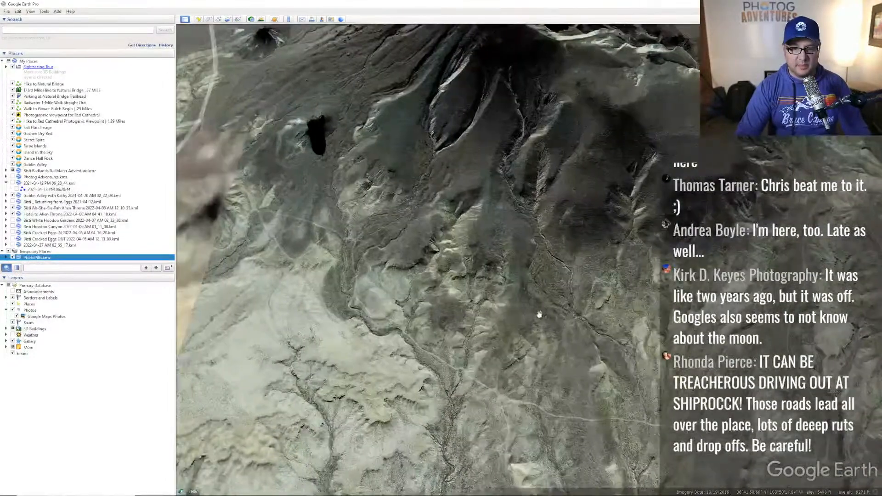
{"action": "left_click_drag", "start_coordinate": [541, 315], "coordinate": [548, 322]}
{"action": "mouse_move", "coordinate": [379, 243]}
{"action": "left_mouse_down"}
{"action": "mouse_move", "coordinate": [449, 281]}
{"action": "mouse_move", "coordinate": [514, 361]}
{"action": "left_mouse_up"}
{"action": "left_click_drag", "start_coordinate": [388, 211], "coordinate": [336, 211]}
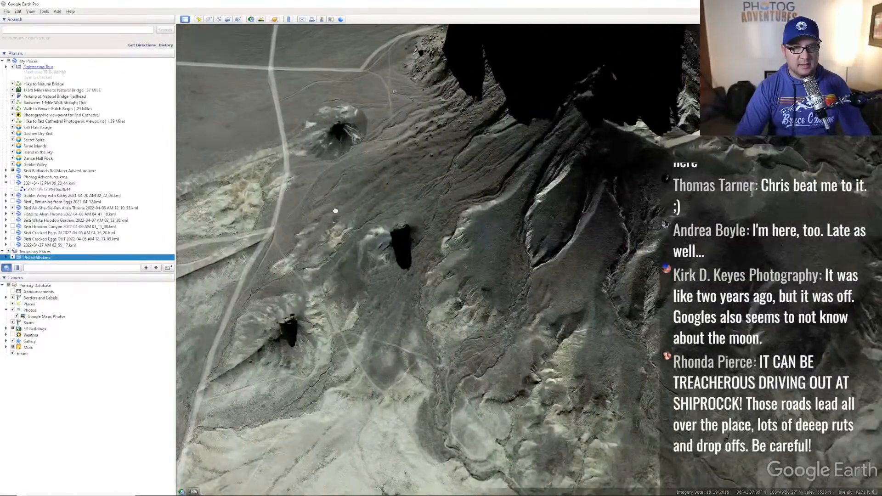
{"action": "left_click_drag", "start_coordinate": [519, 332], "coordinate": [507, 251]}
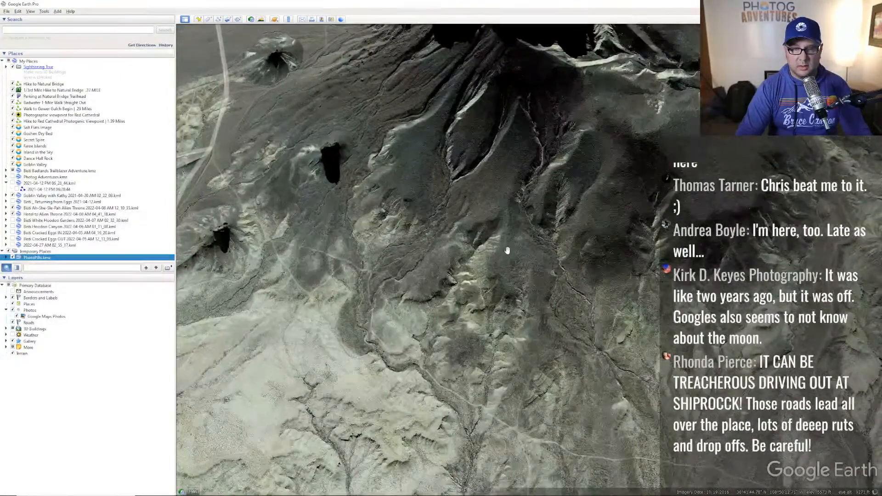
{"action": "middle_click_drag", "start_coordinate": [507, 247], "coordinate": [524, 206]}
{"action": "scroll", "coordinate": [516, 202], "scroll_direction": "down", "scroll_amount": 1}
{"action": "left_click_drag", "start_coordinate": [503, 199], "coordinate": [489, 240]}
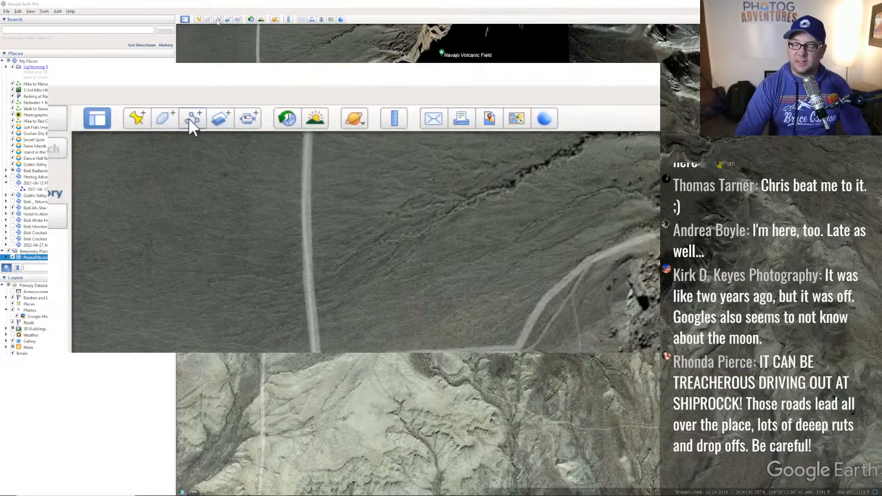
- Create a new path with an orange line of width 10
{"action": "left_click", "coordinate": [218, 20]}
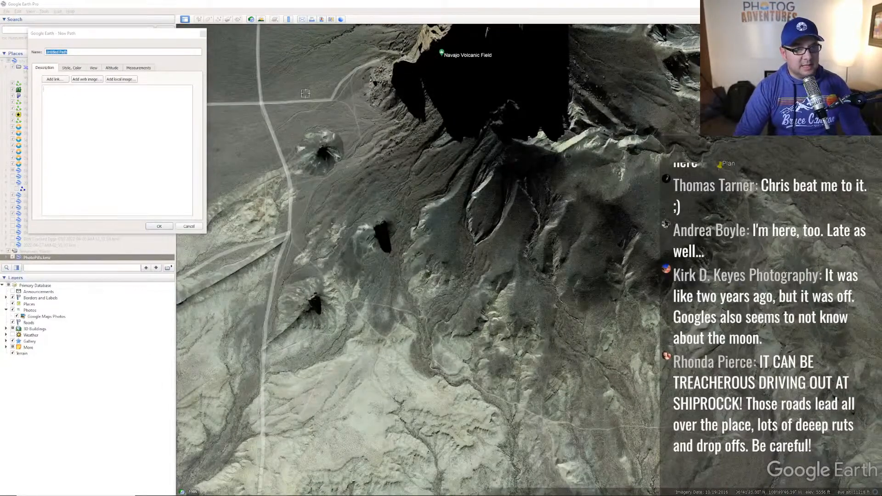
{"action": "left_click", "coordinate": [72, 68]}
{"action": "left_click", "coordinate": [63, 92]}
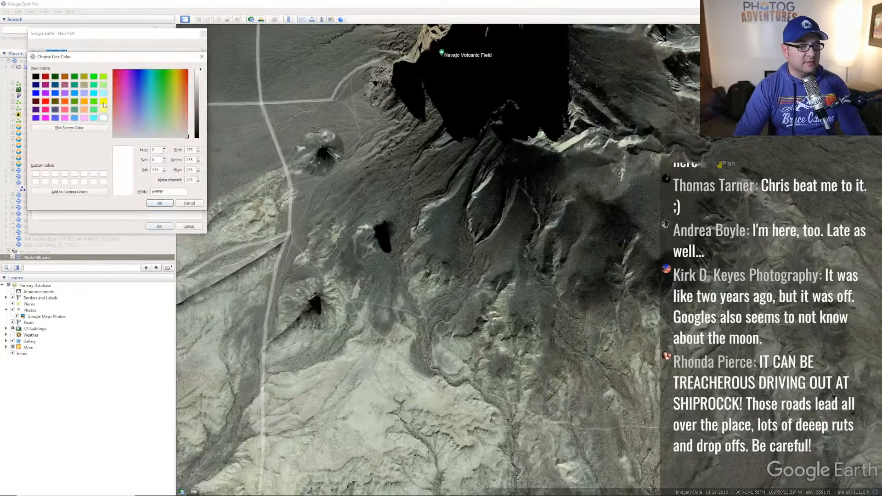
{"action": "left_click", "coordinate": [64, 101]}
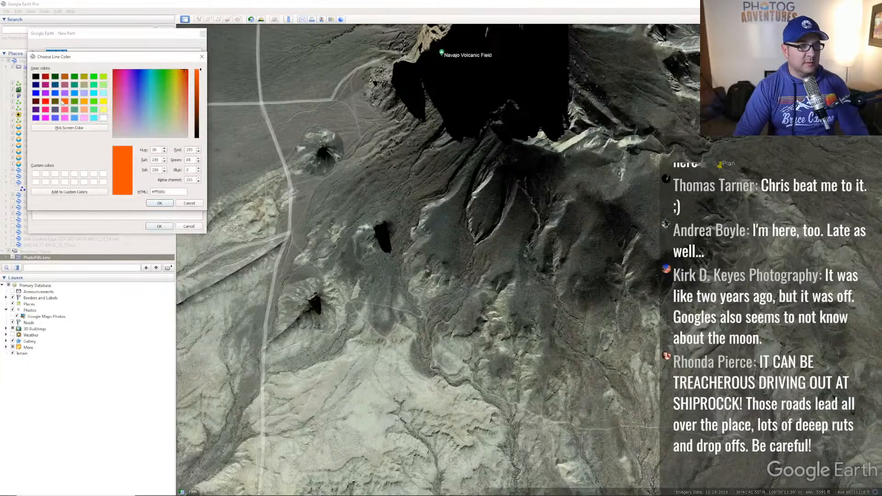
{"action": "left_click", "coordinate": [159, 204]}
{"action": "left_click_drag", "start_coordinate": [96, 92], "coordinate": [73, 91]}
{"action": "type", "text": "10"}
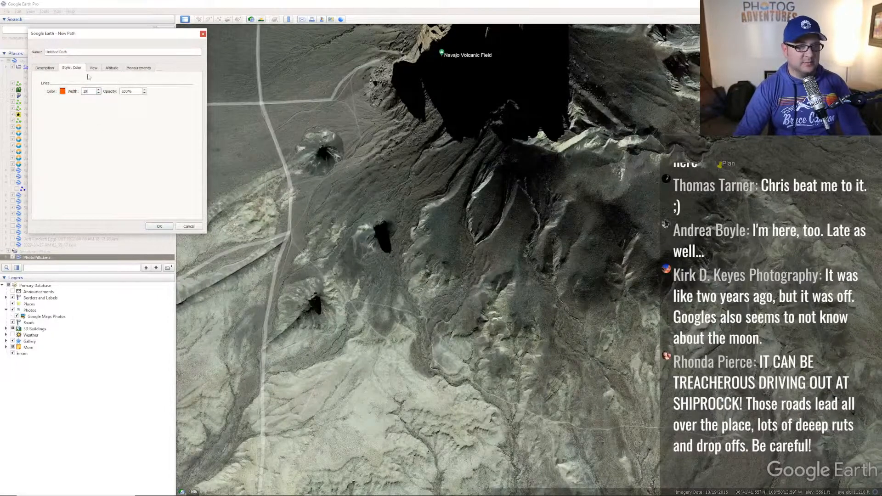
{"action": "left_click", "coordinate": [46, 69]}
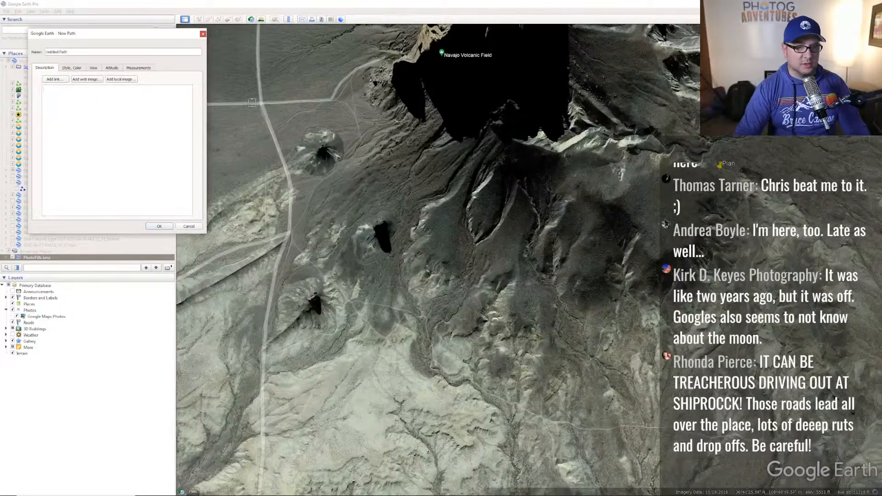
- Place path points from the road junction west of Ship Rock south and southeast along the road
{"action": "left_click", "coordinate": [262, 104]}
{"action": "left_click", "coordinate": [286, 163]}
{"action": "left_click", "coordinate": [291, 214]}
{"action": "left_click", "coordinate": [292, 239]}
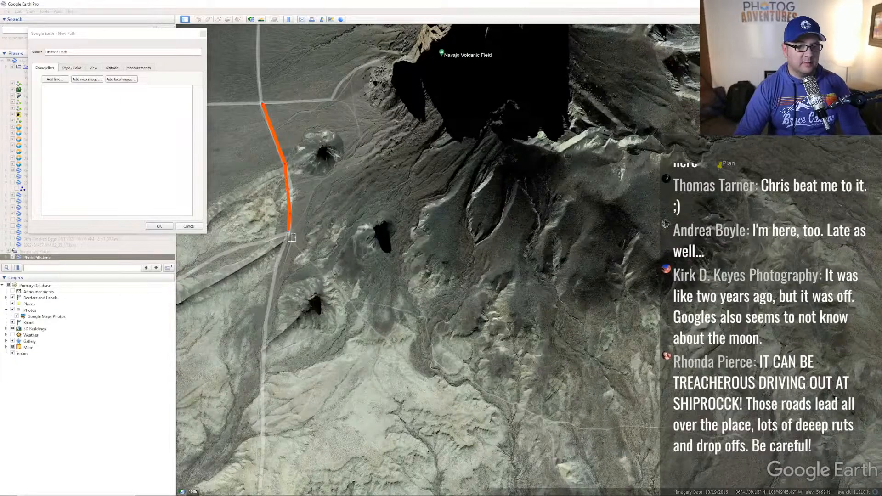
{"action": "left_click", "coordinate": [321, 272]}
{"action": "left_click", "coordinate": [349, 302]}
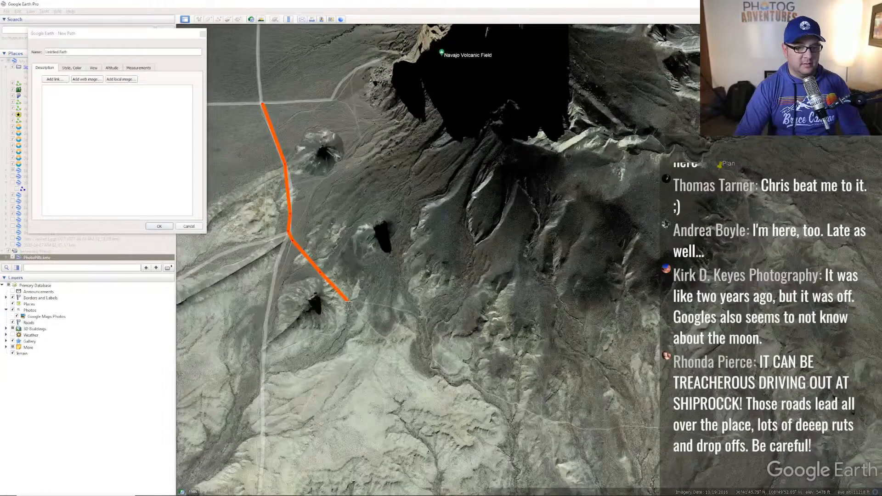
{"action": "scroll", "coordinate": [365, 334], "scroll_direction": "up", "scroll_amount": 2}
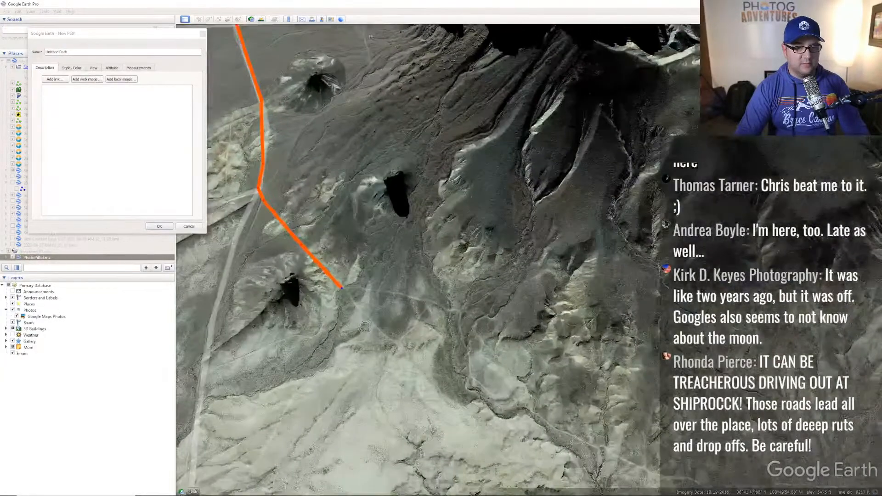
{"action": "scroll", "coordinate": [369, 321], "scroll_direction": "up", "scroll_amount": 2}
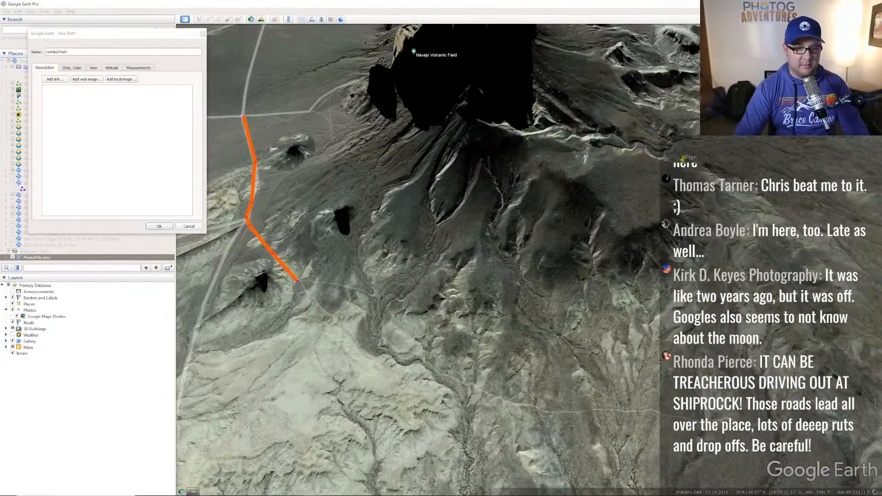
{"action": "scroll", "coordinate": [299, 286], "scroll_direction": "up", "scroll_amount": 3}
{"action": "left_click", "coordinate": [312, 299]}
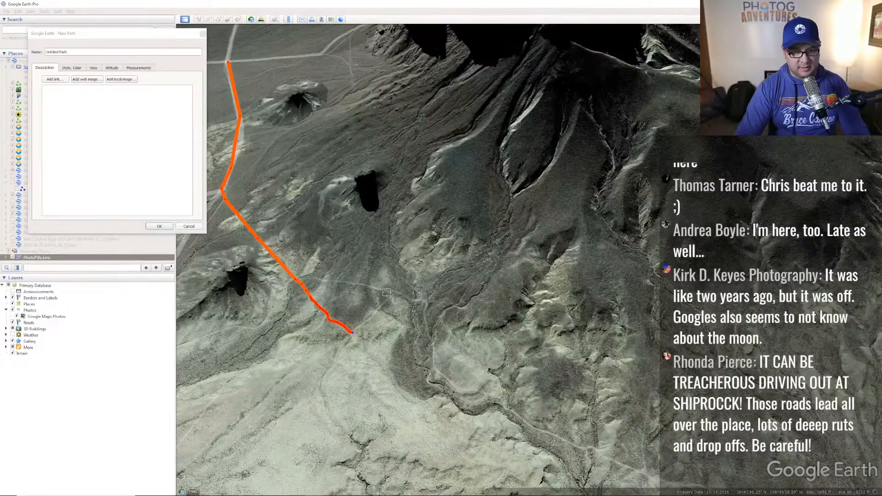
- Extend the path along the dirt track toward Ship Rock's southern side
{"action": "scroll", "coordinate": [365, 323], "scroll_direction": "up", "scroll_amount": 2}
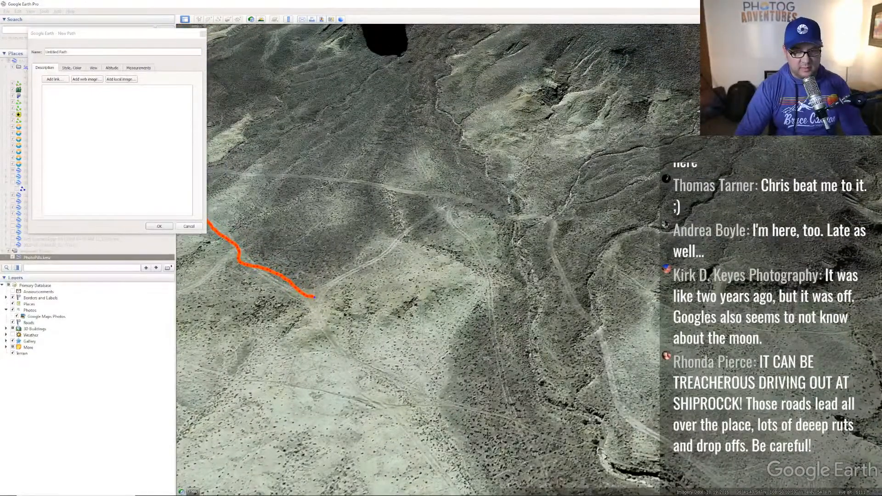
{"action": "scroll", "coordinate": [616, 290], "scroll_direction": "up", "scroll_amount": 1}
{"action": "scroll", "coordinate": [599, 394], "scroll_direction": "down", "scroll_amount": 1}
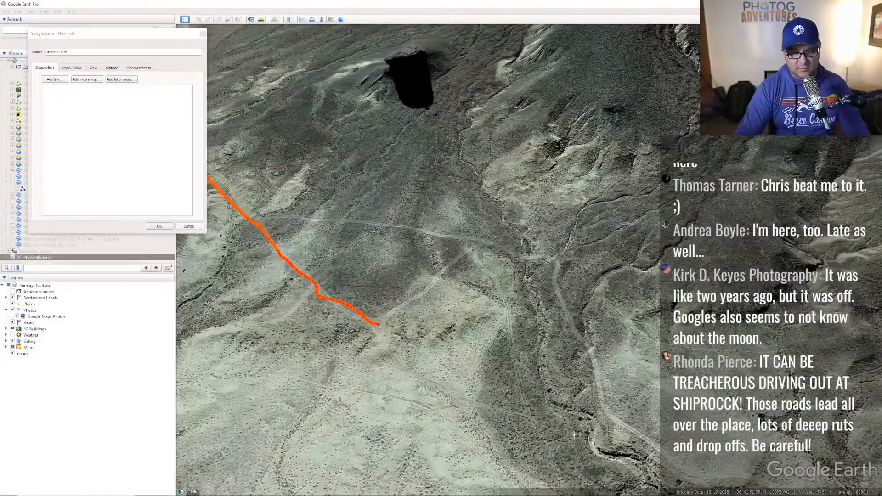
{"action": "scroll", "coordinate": [597, 440], "scroll_direction": "up", "scroll_amount": 1}
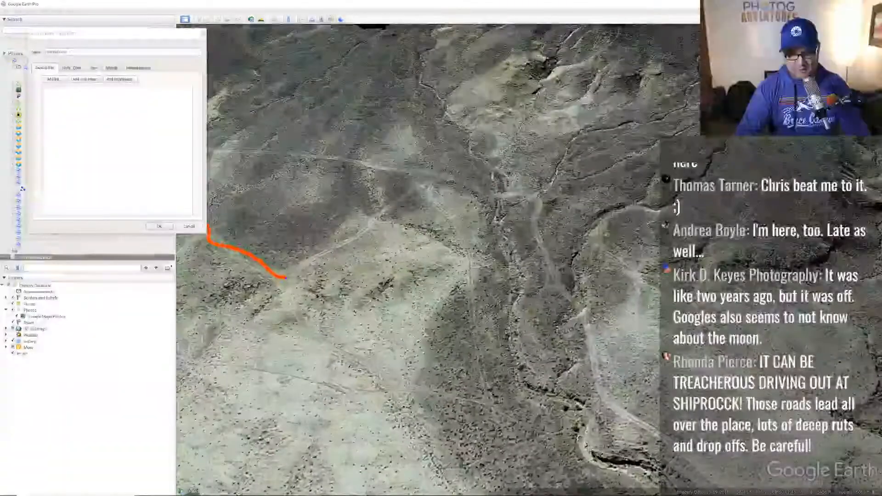
{"action": "scroll", "coordinate": [583, 441], "scroll_direction": "up", "scroll_amount": 2}
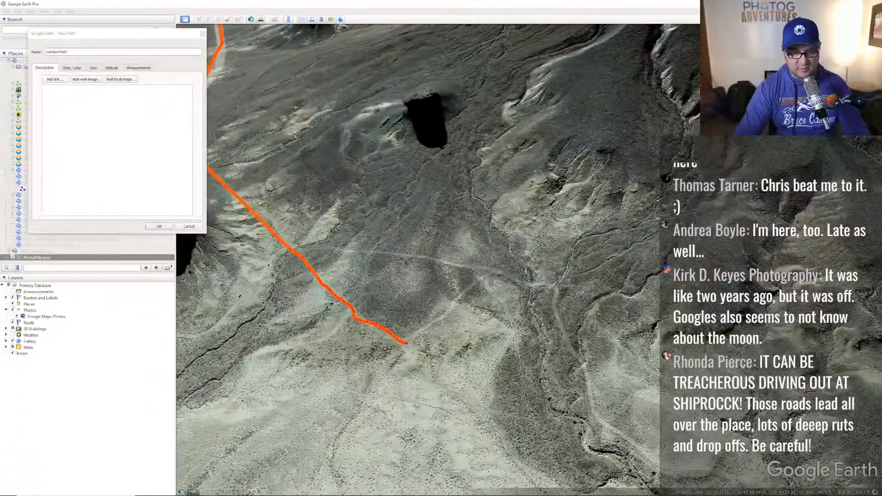
{"action": "mouse_move", "coordinate": [416, 339]}
{"action": "left_mouse_down"}
{"action": "mouse_move", "coordinate": [491, 272]}
{"action": "mouse_move", "coordinate": [550, 284]}
{"action": "mouse_move", "coordinate": [557, 309]}
{"action": "left_mouse_up"}
{"action": "left_click_drag", "start_coordinate": [574, 344], "coordinate": [593, 376]}
{"action": "scroll", "coordinate": [593, 376], "scroll_direction": "down", "scroll_amount": 5}
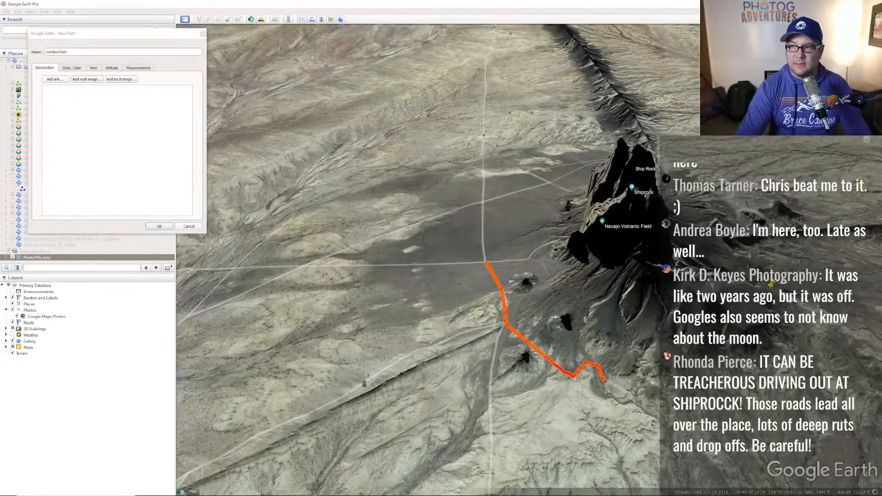
- Continue the path east along the road and then north around Ship Rock's base
{"action": "key", "text": "Right"}
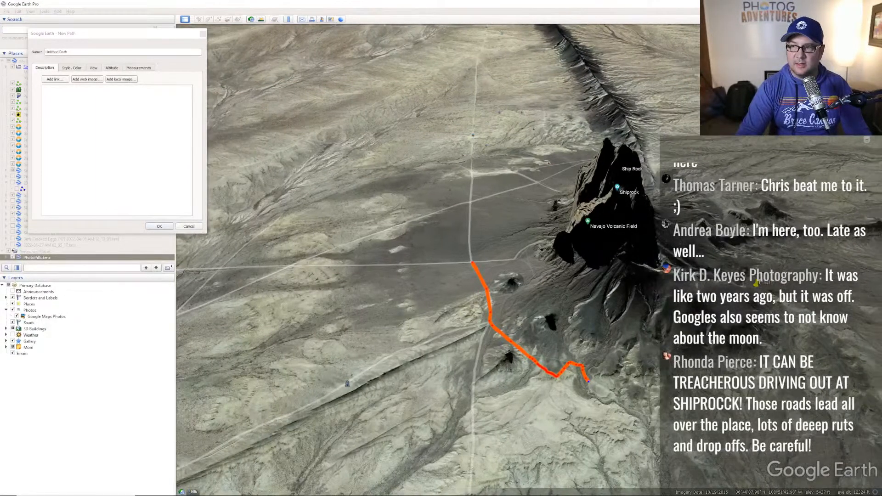
{"action": "key", "text": "Right"}
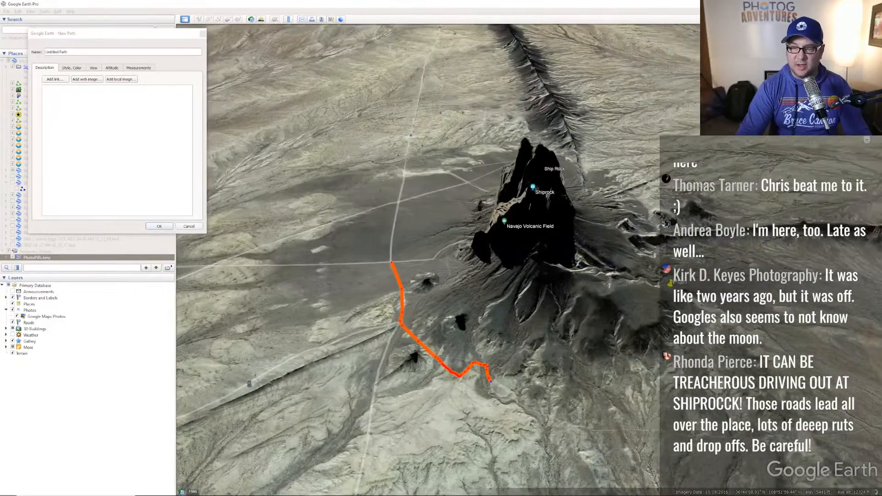
{"action": "scroll", "coordinate": [529, 259], "scroll_direction": "up", "scroll_amount": 3}
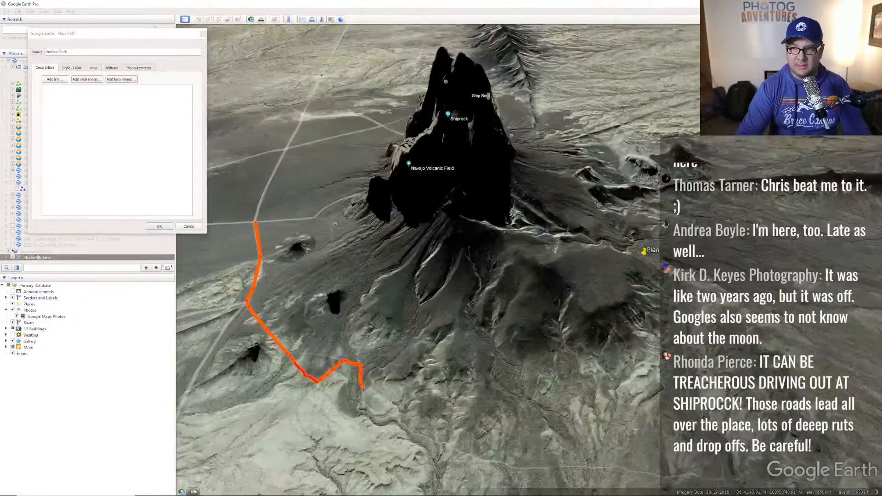
{"action": "key", "text": "Down"}
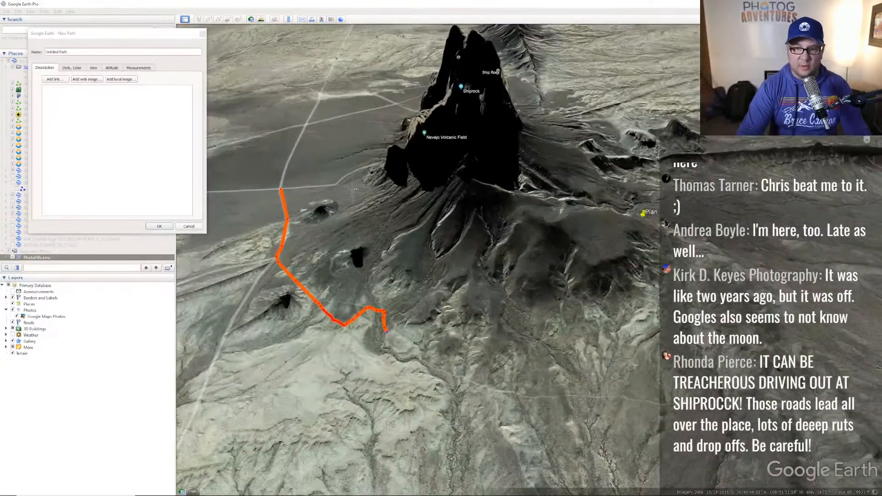
{"action": "scroll", "coordinate": [524, 252], "scroll_direction": "up", "scroll_amount": 2}
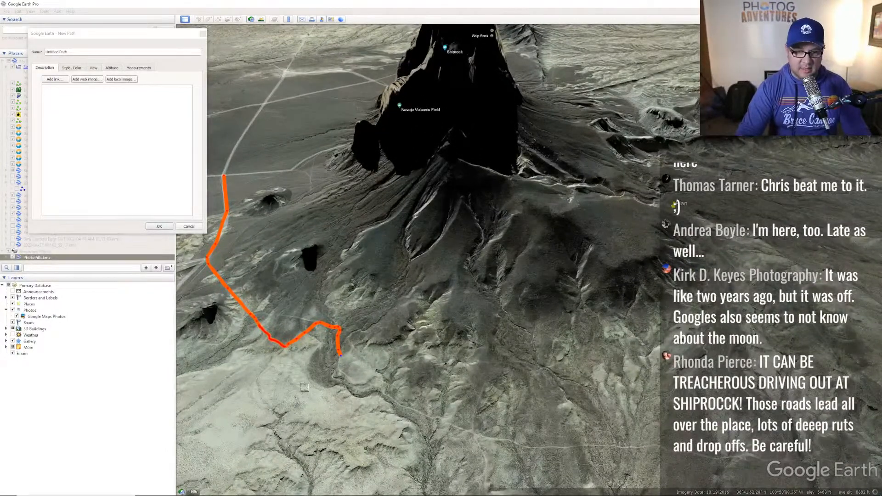
{"action": "mouse_move", "coordinate": [339, 368]}
{"action": "left_mouse_down"}
{"action": "mouse_move", "coordinate": [402, 407]}
{"action": "mouse_move", "coordinate": [493, 442]}
{"action": "mouse_move", "coordinate": [665, 449]}
{"action": "left_mouse_up"}
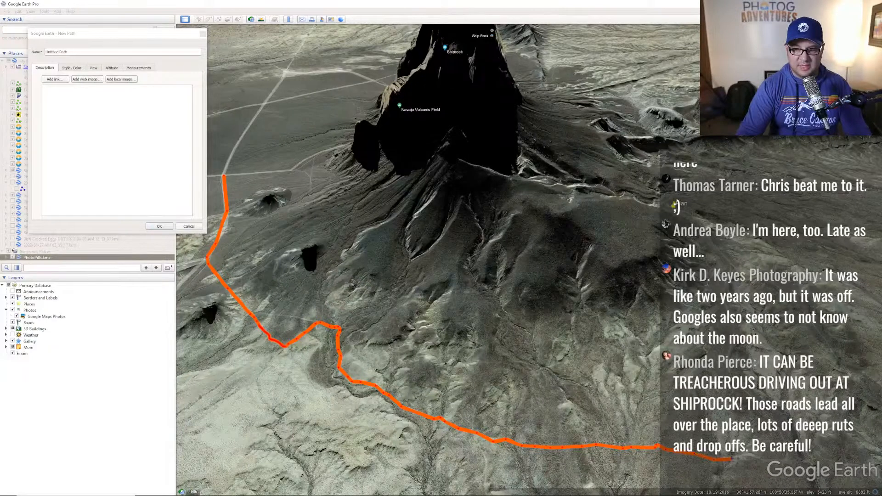
{"action": "left_click_drag", "start_coordinate": [755, 457], "coordinate": [762, 459]}
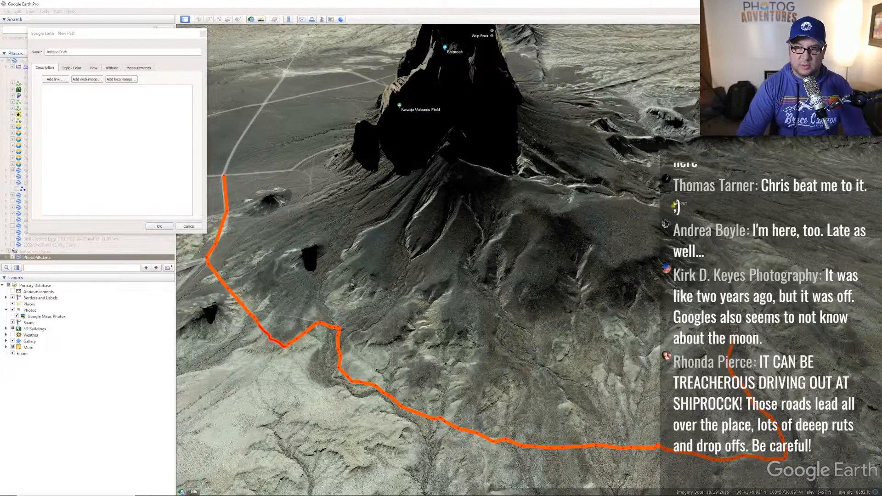
{"action": "mouse_move", "coordinate": [725, 307]}
{"action": "left_mouse_down"}
{"action": "mouse_move", "coordinate": [730, 263]}
{"action": "mouse_move", "coordinate": [674, 205]}
{"action": "left_mouse_up"}
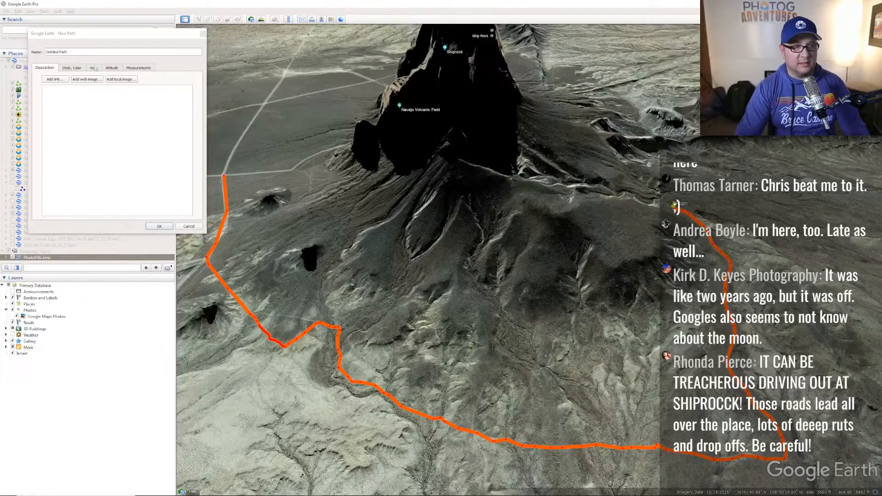
- Verify the path length of 1.85 miles, save it as Untitled Path, and tilt toward Ship Rock
{"action": "left_click", "coordinate": [139, 68]}
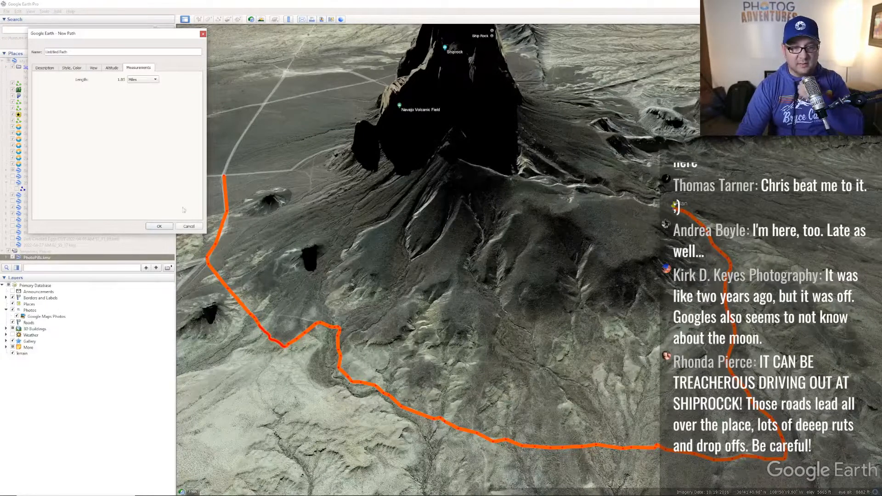
{"action": "left_click", "coordinate": [159, 227]}
{"action": "left_click_drag", "start_coordinate": [532, 322], "coordinate": [508, 246]}
{"action": "middle_click_drag", "start_coordinate": [508, 246], "coordinate": [521, 297]}
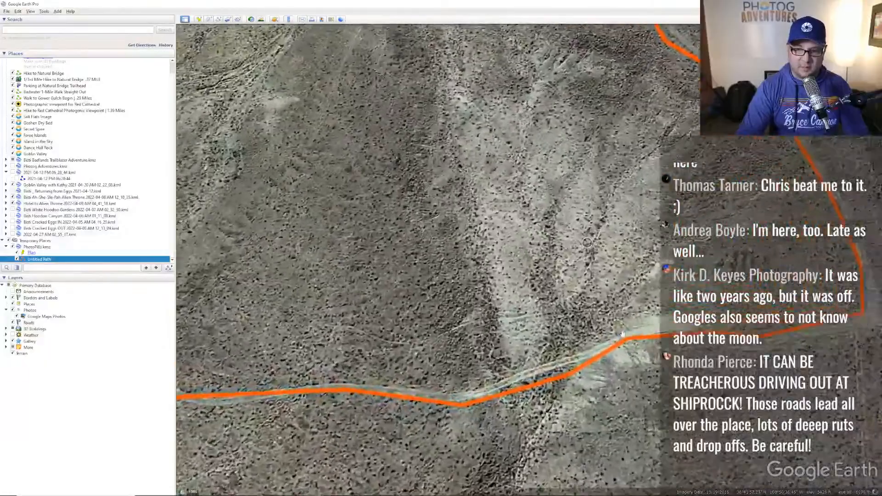
- Zoom out and pan along the orange path from the western junction around Ship Rock's southern base
{"action": "scroll", "coordinate": [623, 334], "scroll_direction": "up", "scroll_amount": 2}
{"action": "left_click_drag", "start_coordinate": [551, 369], "coordinate": [595, 263]}
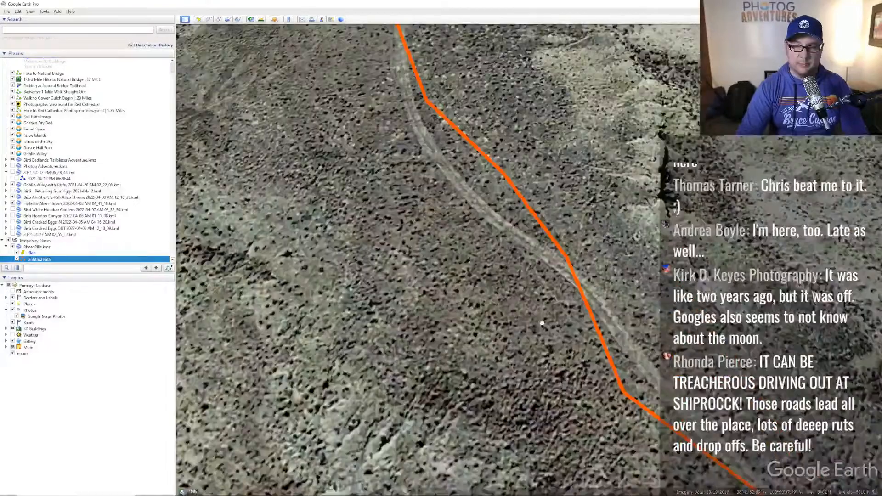
{"action": "scroll", "coordinate": [471, 219], "scroll_direction": "down", "scroll_amount": 2}
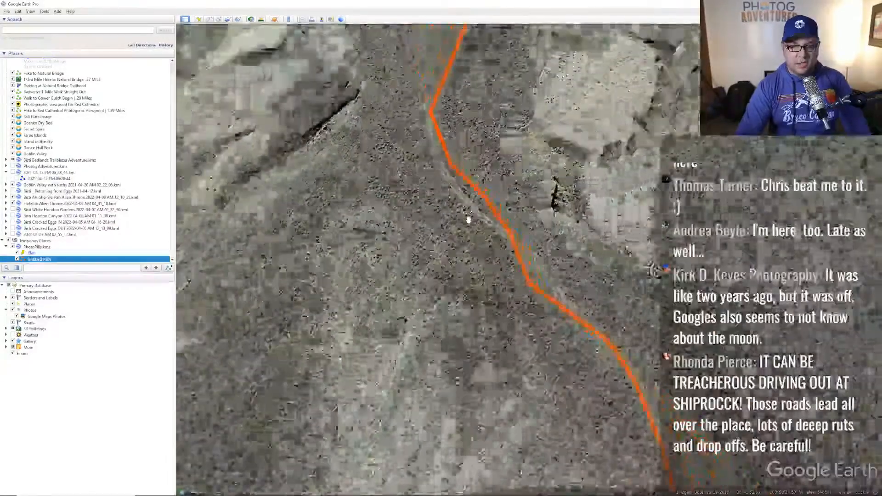
{"action": "scroll", "coordinate": [468, 219], "scroll_direction": "down", "scroll_amount": 2}
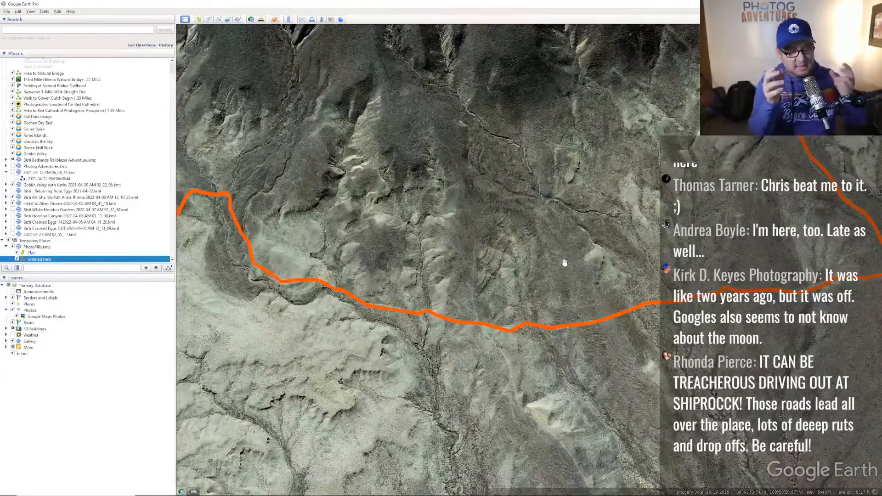
{"action": "left_click_drag", "start_coordinate": [293, 229], "coordinate": [366, 213]}
{"action": "left_click_drag", "start_coordinate": [282, 143], "coordinate": [381, 201]}
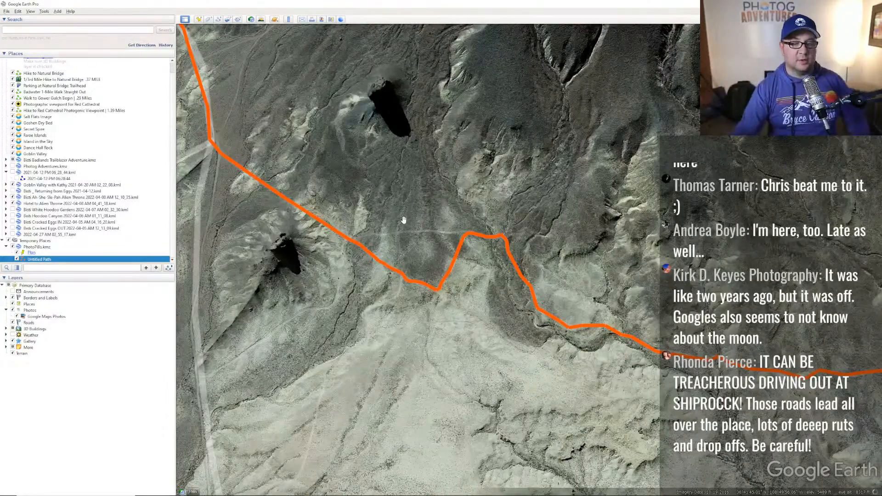
{"action": "scroll", "coordinate": [478, 210], "scroll_direction": "down", "scroll_amount": 3}
{"action": "left_click_drag", "start_coordinate": [620, 174], "coordinate": [545, 259]}
{"action": "left_click_drag", "start_coordinate": [563, 203], "coordinate": [519, 151]}
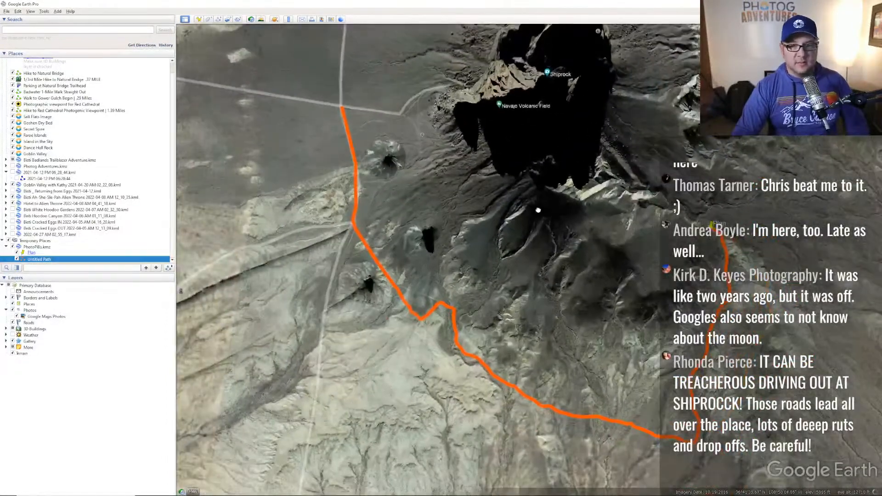
{"action": "scroll", "coordinate": [528, 199], "scroll_direction": "down", "scroll_amount": 2}
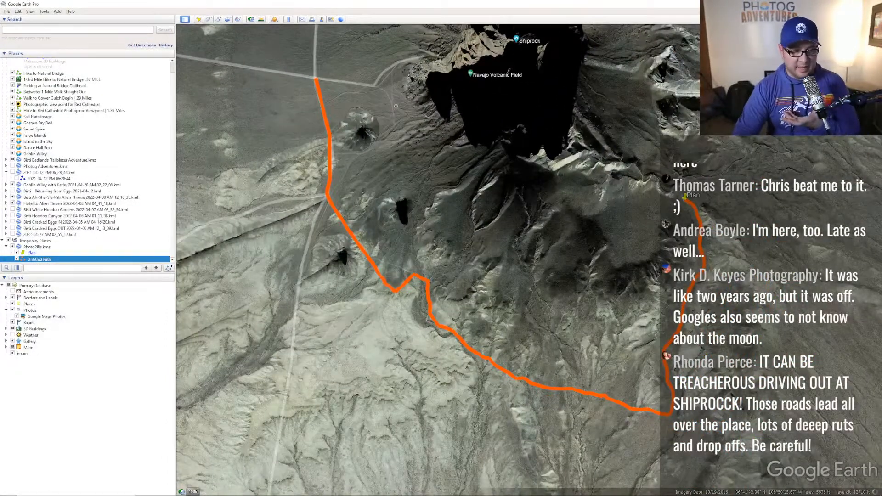
- Rename the Untitled Path to ShiprockPath through its Properties
{"action": "right_click", "coordinate": [42, 262]}
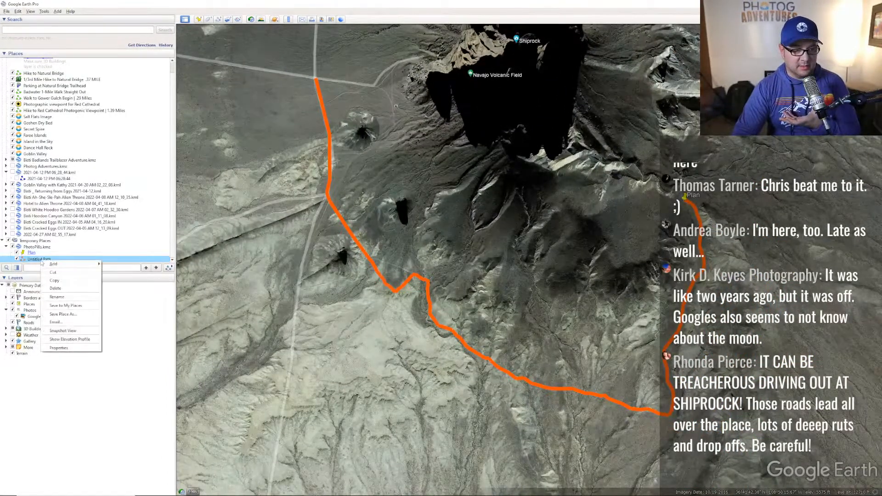
{"action": "left_click", "coordinate": [60, 349]}
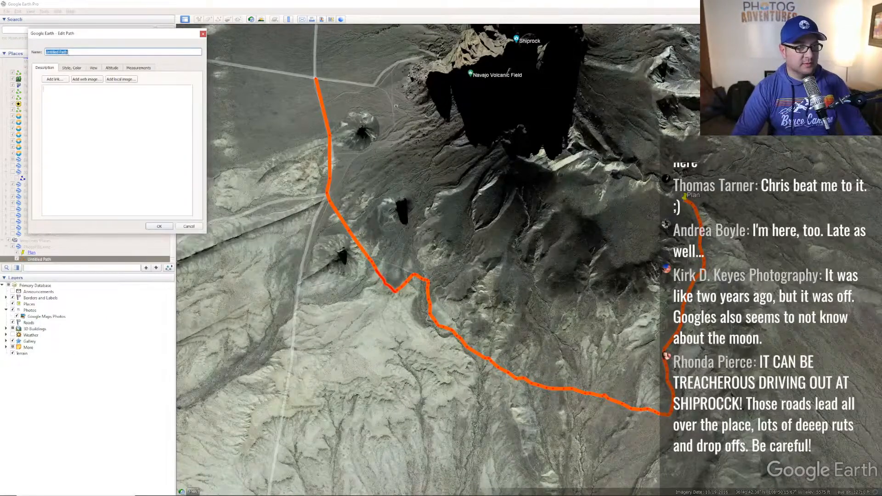
{"action": "type", "text": "Shiprock"}
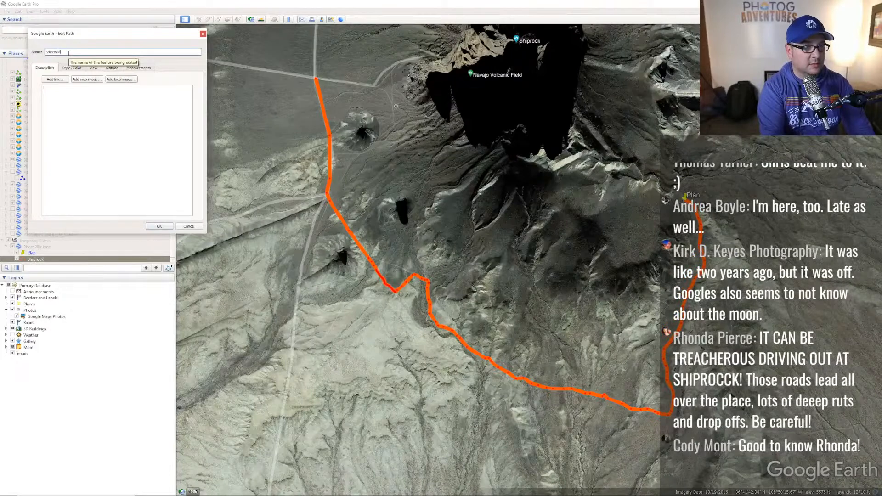
{"action": "type", "text": "Path"}
{"action": "key", "text": "Return"}
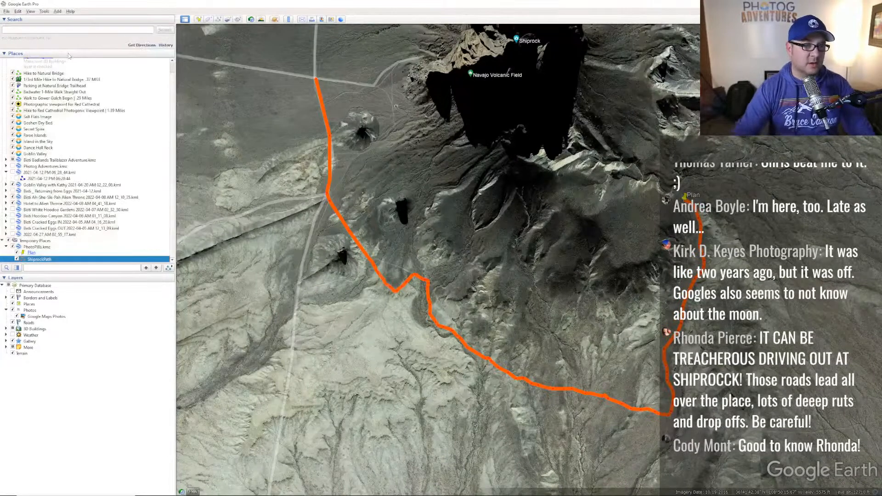
- Dismiss the e-mail option and start saving ShiprockPath as its own file with Save Place As
{"action": "right_click", "coordinate": [52, 261]}
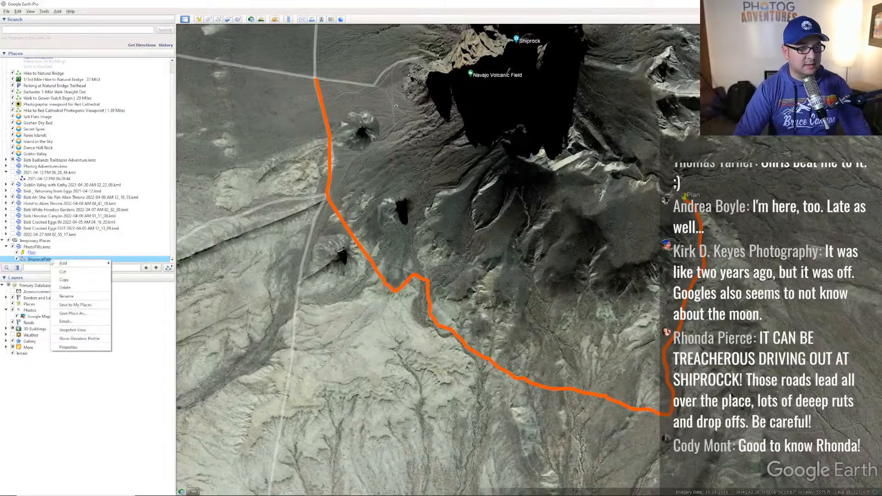
{"action": "left_click", "coordinate": [67, 322]}
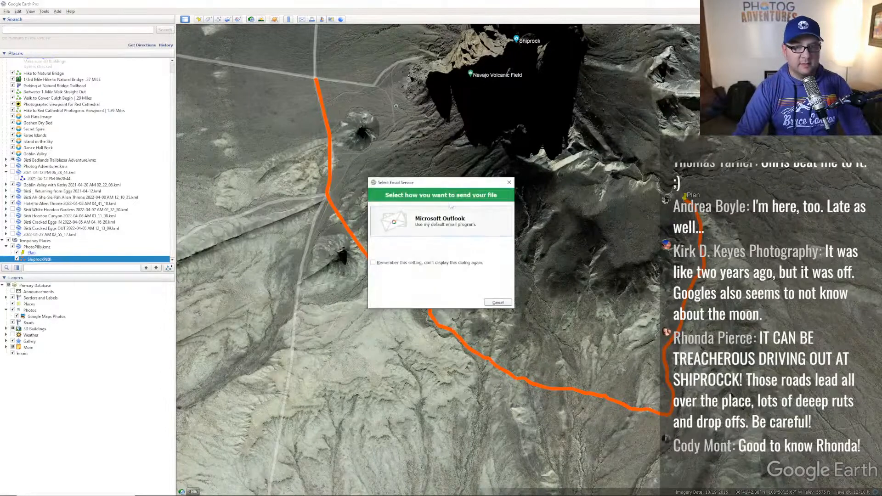
{"action": "left_click", "coordinate": [496, 303]}
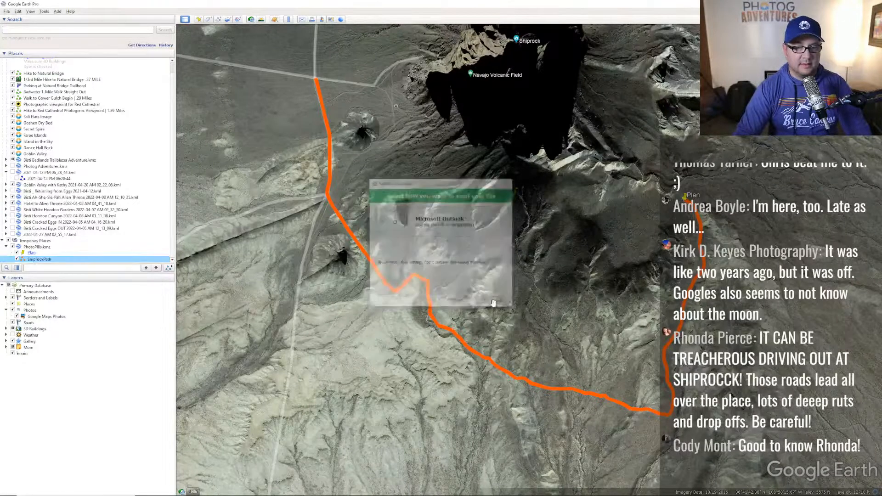
{"action": "right_click", "coordinate": [51, 261]}
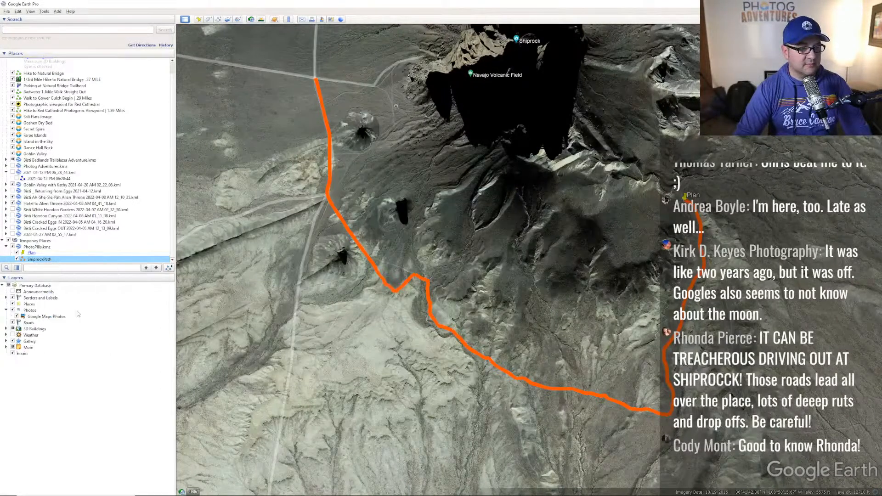
{"action": "left_click", "coordinate": [65, 314]}
- Move the Save dialog to the other monitor, confirm saving ShiprockPath, and bring up the task switcher
{"action": "left_click_drag", "start_coordinate": [236, 16], "coordinate": [881, 122]}
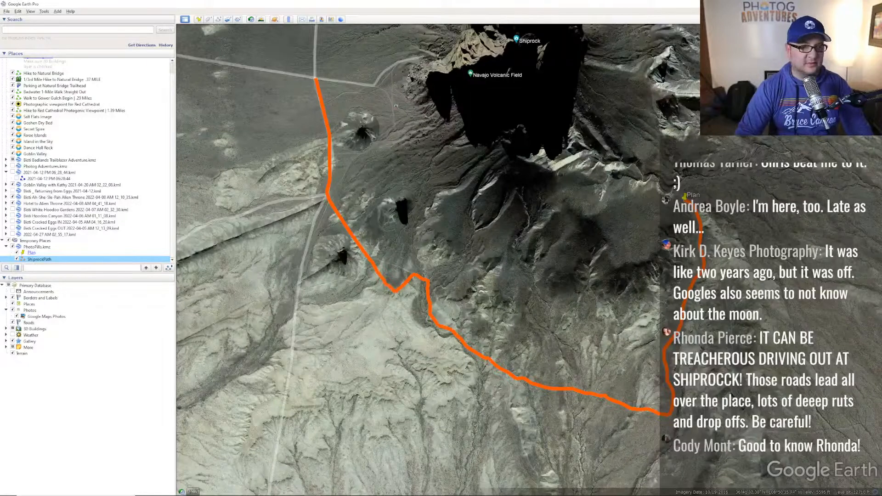
{"action": "key", "text": "alt+Tab"}
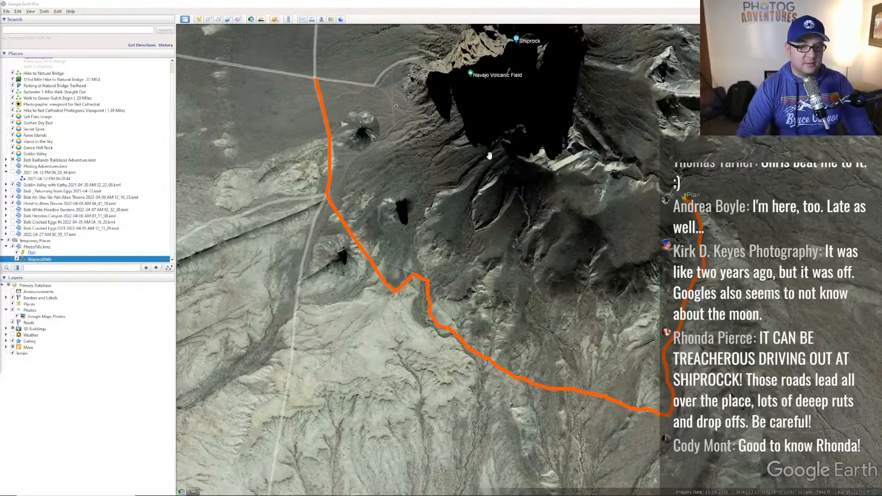
{"action": "key", "text": "alt+Tab"}
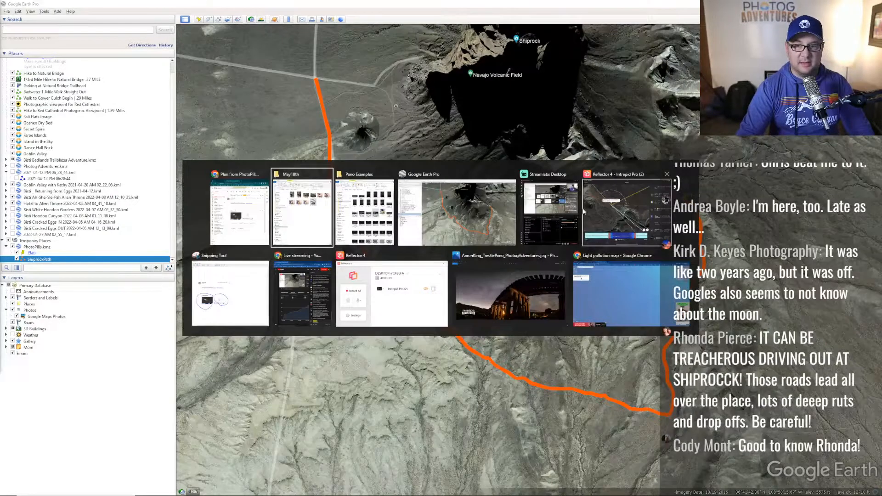
- Switch to the mirrored iPad in Reflector and undo the erase to restore the Route notes
{"action": "left_click", "coordinate": [623, 211]}
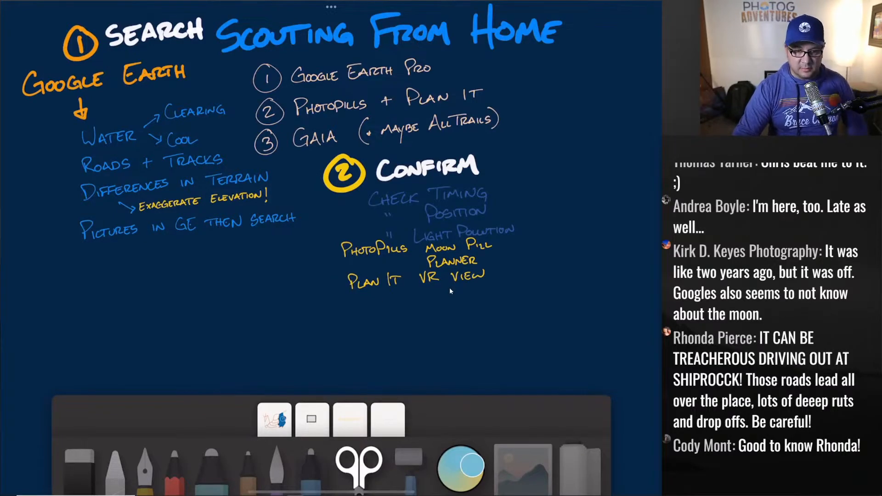
{"action": "key", "text": "ctrl+z"}
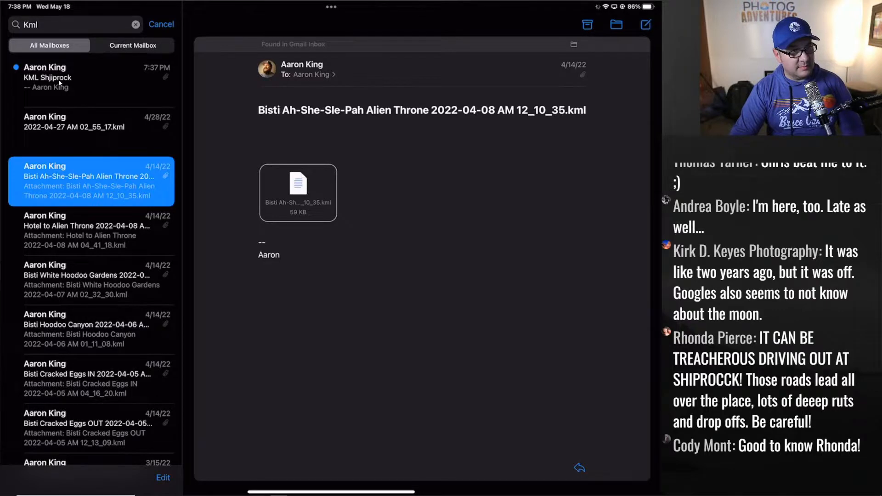
- Open the KML Shjiprock email and preview its ShiprockPath.kmz attachment
{"action": "left_click", "coordinate": [98, 82]}
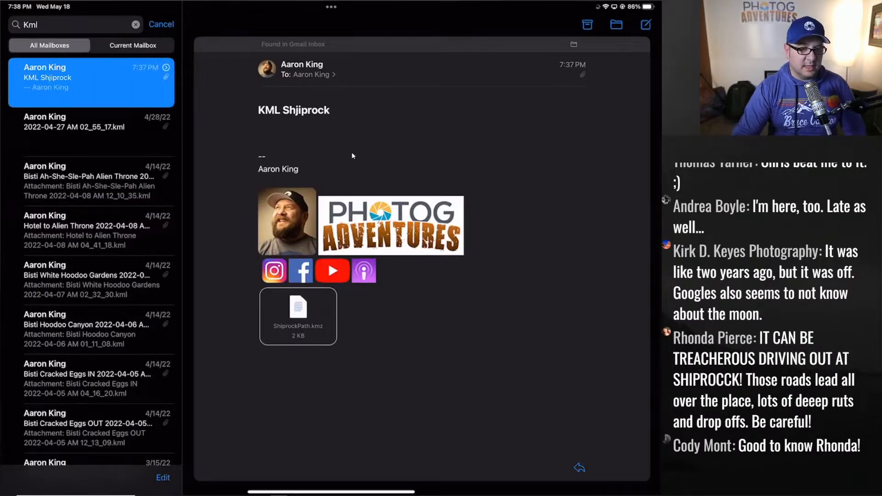
{"action": "left_click", "coordinate": [297, 317]}
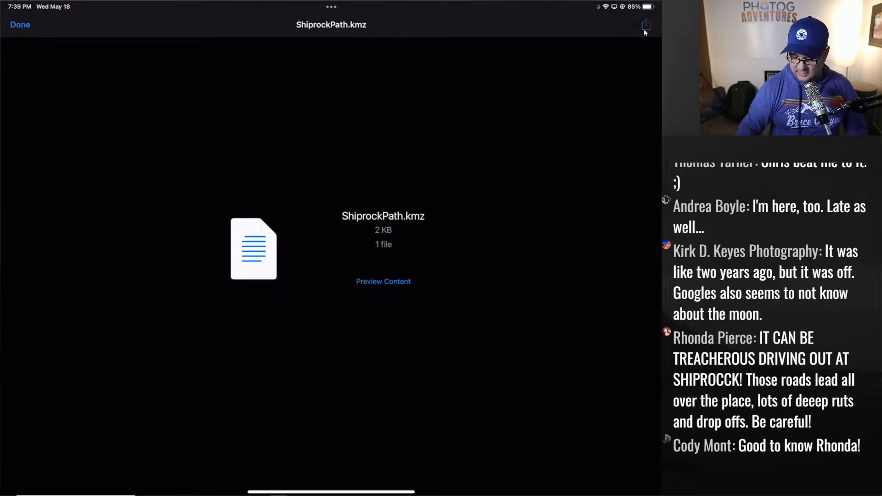
- Share ShiprockPath.kmz from the Quick Look preview into Gaia GPS
{"action": "left_click", "coordinate": [645, 27]}
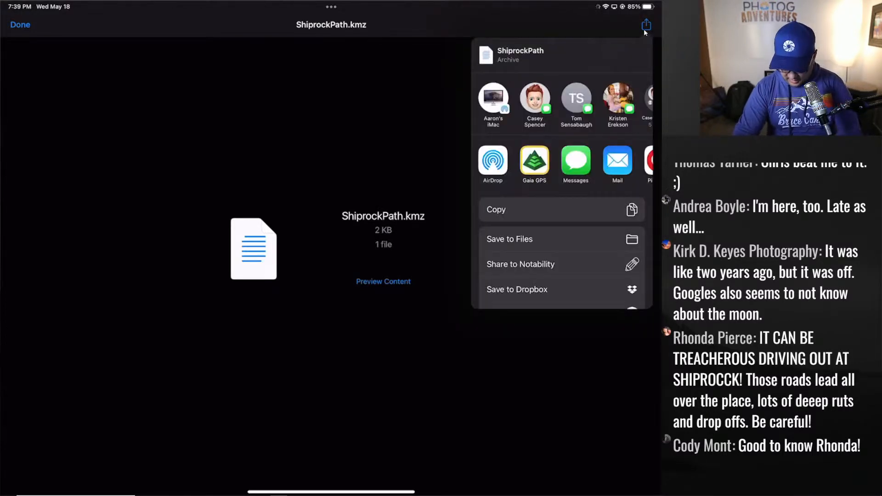
{"action": "scroll", "coordinate": [562, 184], "scroll_direction": "down", "scroll_amount": 3}
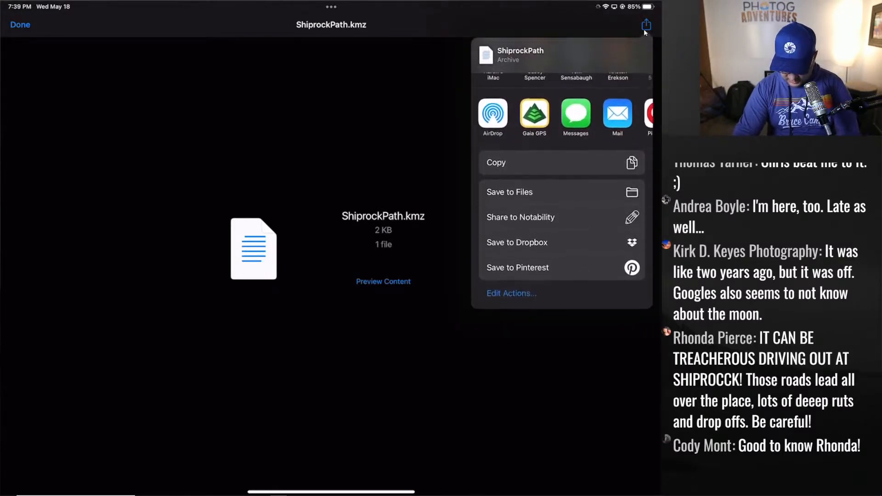
{"action": "scroll", "coordinate": [562, 110], "scroll_direction": "right", "scroll_amount": 3}
{"action": "scroll", "coordinate": [562, 114], "scroll_direction": "left", "scroll_amount": 3}
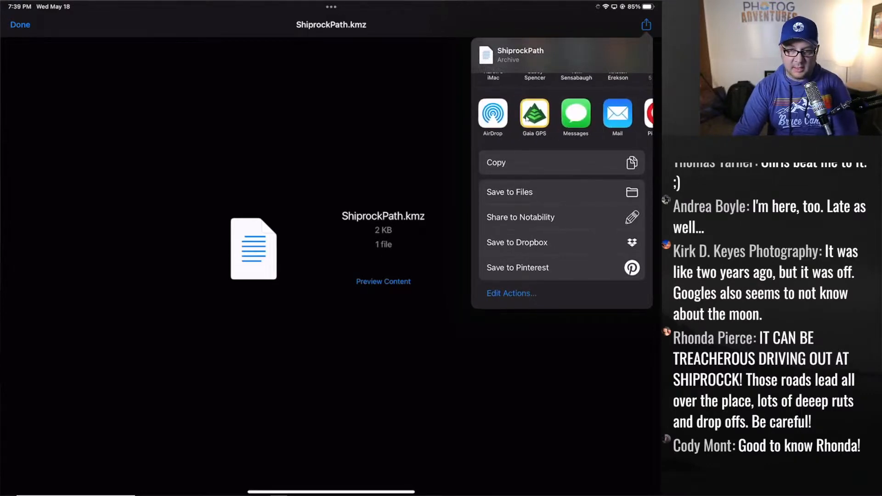
{"action": "left_click", "coordinate": [527, 118]}
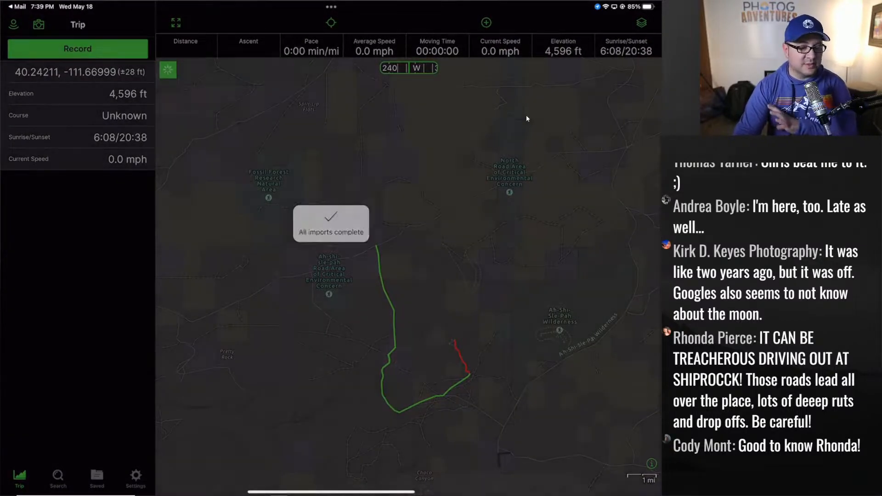
- Zoom the Gaia GPS map down to the imported magenta route beside Shiprock
{"action": "scroll", "coordinate": [527, 118], "scroll_direction": "down", "scroll_amount": 8}
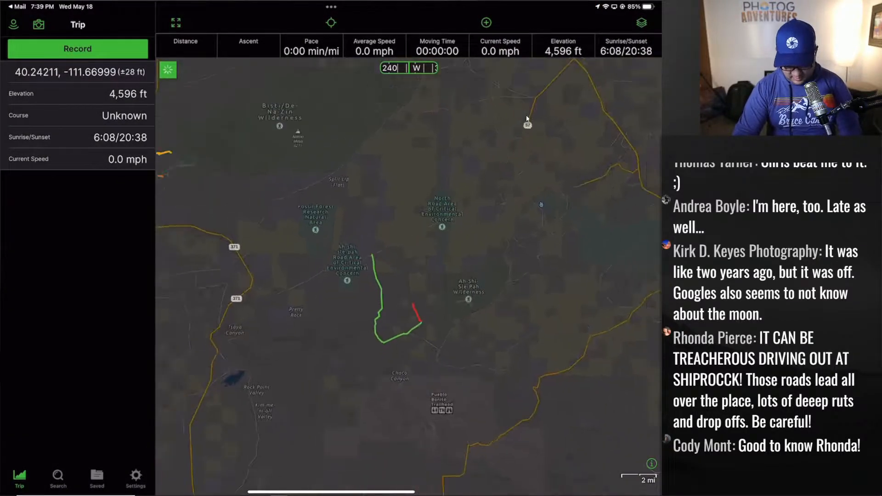
{"action": "scroll", "coordinate": [527, 118], "scroll_direction": "down", "scroll_amount": 3}
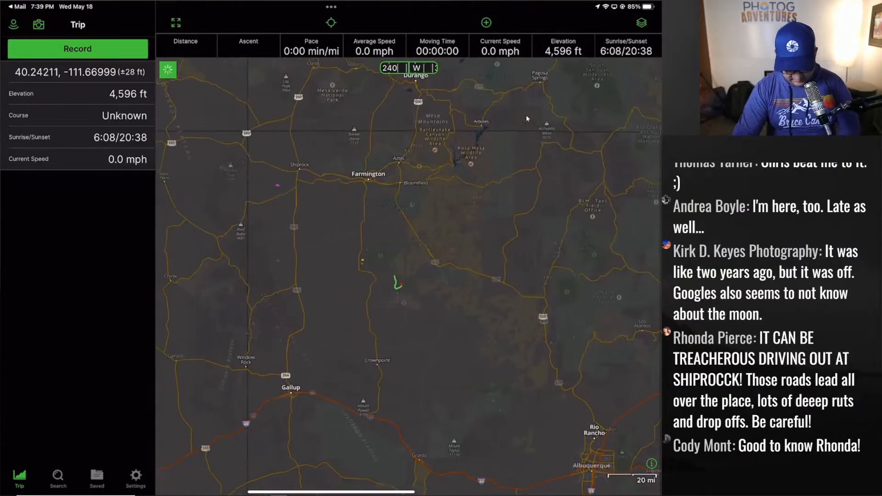
{"action": "scroll", "coordinate": [527, 118], "scroll_direction": "up", "scroll_amount": 5}
{"action": "scroll", "coordinate": [527, 118], "scroll_direction": "up", "scroll_amount": 5}
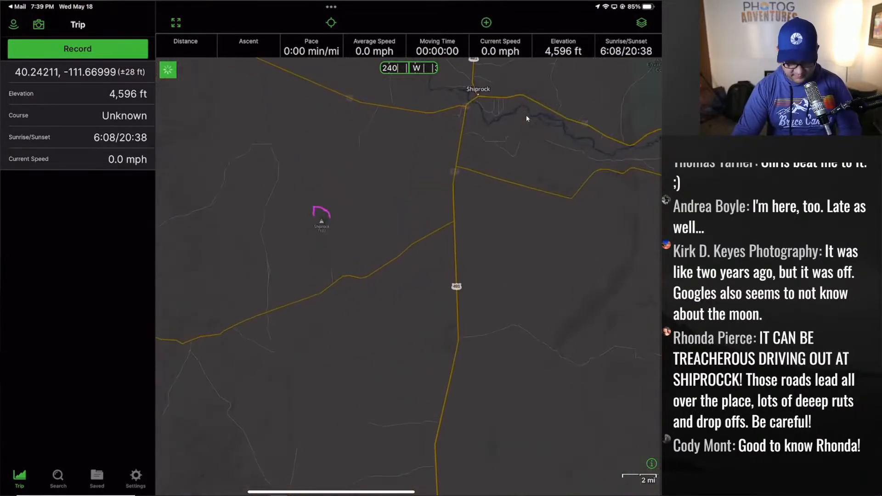
{"action": "scroll", "coordinate": [527, 118], "scroll_direction": "up", "scroll_amount": 4}
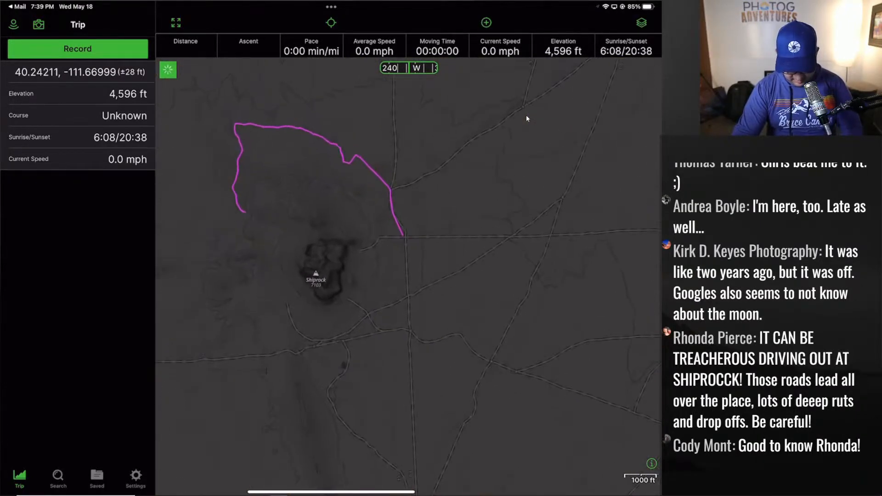
{"action": "scroll", "coordinate": [527, 118], "scroll_direction": "up", "scroll_amount": 1}
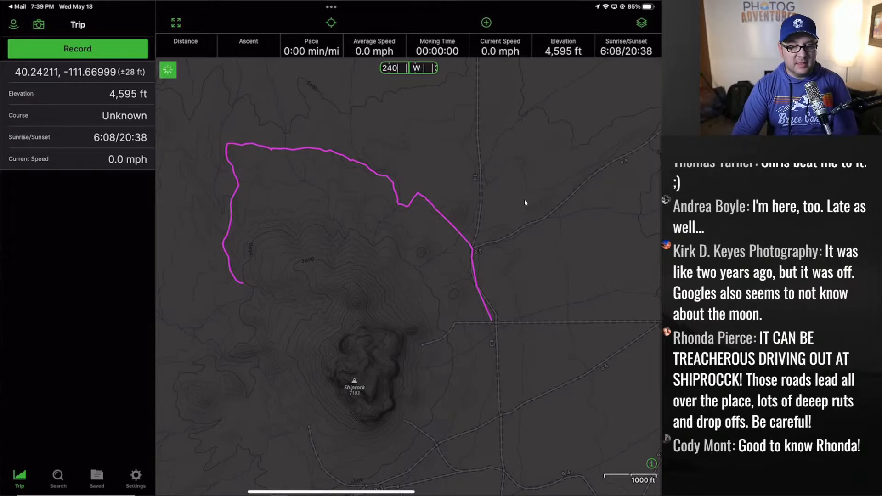
{"action": "scroll", "coordinate": [562, 308], "scroll_direction": "down", "scroll_amount": 10}
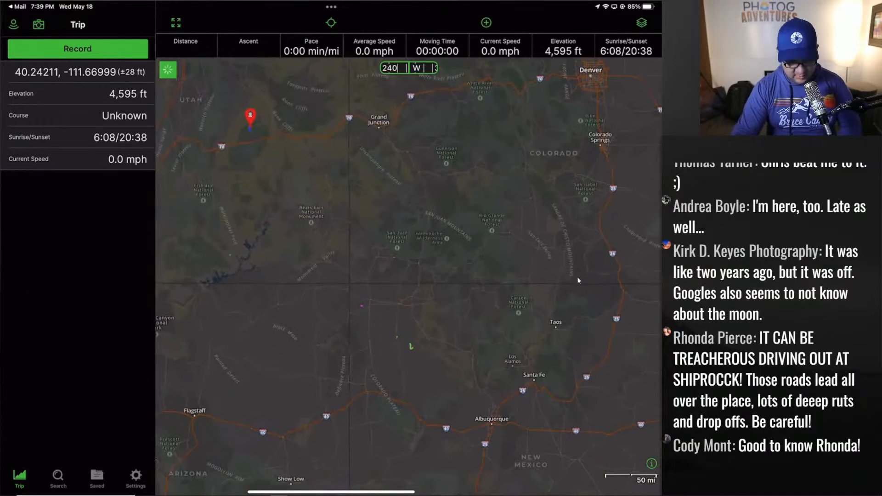
- Pan and zoom the map across to the green and red recorded tracks
{"action": "left_click_drag", "start_coordinate": [285, 115], "coordinate": [333, 169]}
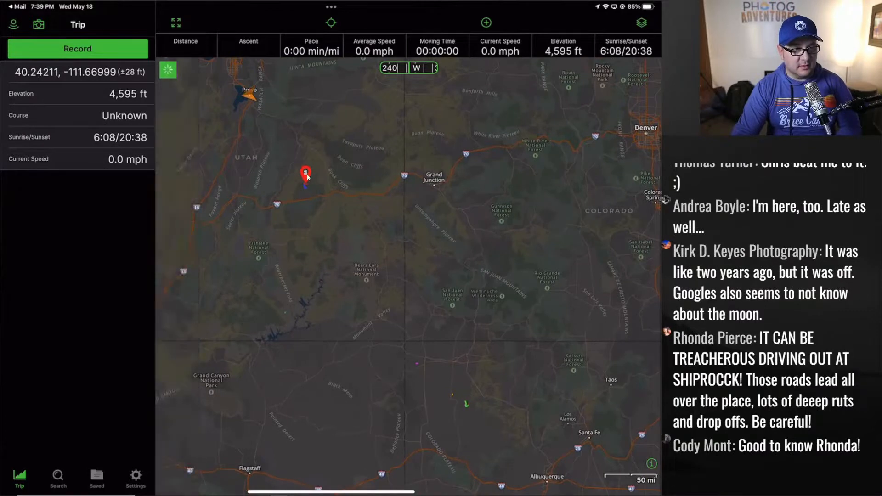
{"action": "scroll", "coordinate": [308, 176], "scroll_direction": "left", "scroll_amount": 5}
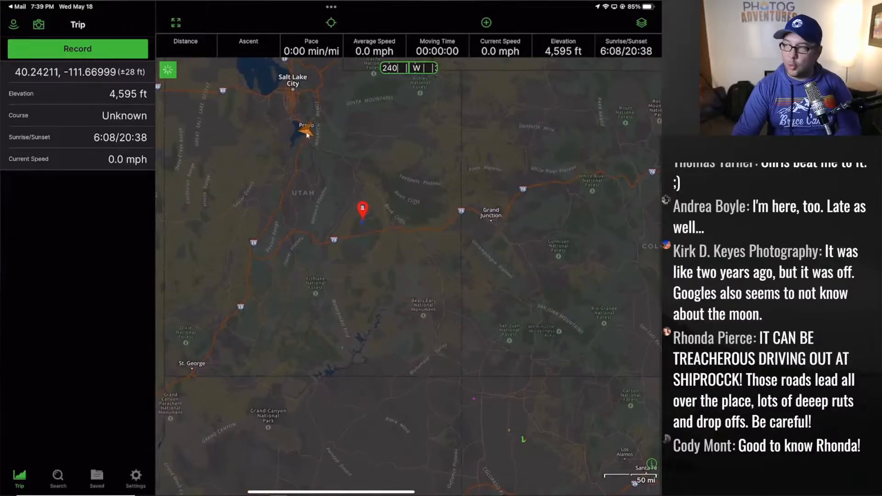
{"action": "scroll", "coordinate": [307, 134], "scroll_direction": "up", "scroll_amount": 2}
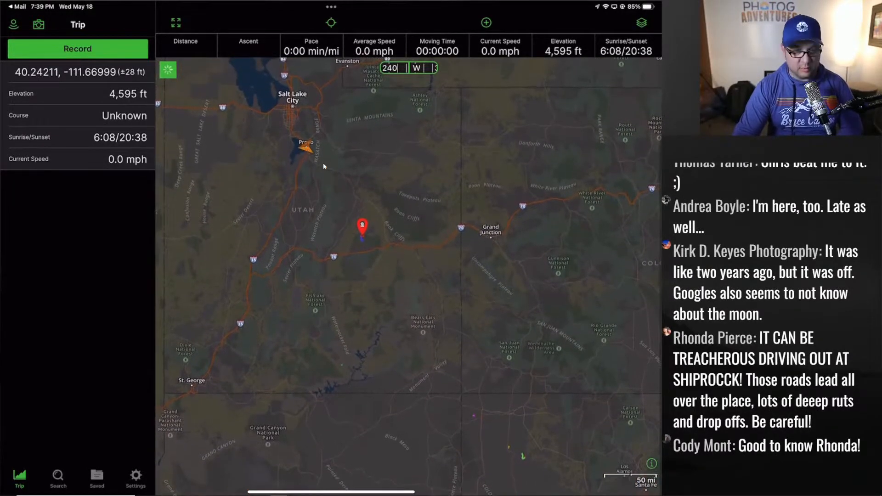
{"action": "scroll", "coordinate": [309, 152], "scroll_direction": "down", "scroll_amount": 5}
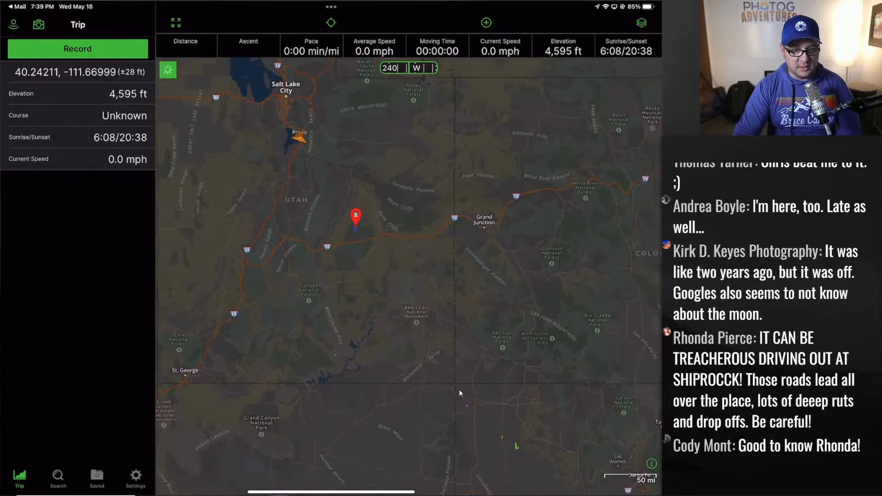
{"action": "scroll", "coordinate": [375, 285], "scroll_direction": "up", "scroll_amount": 15}
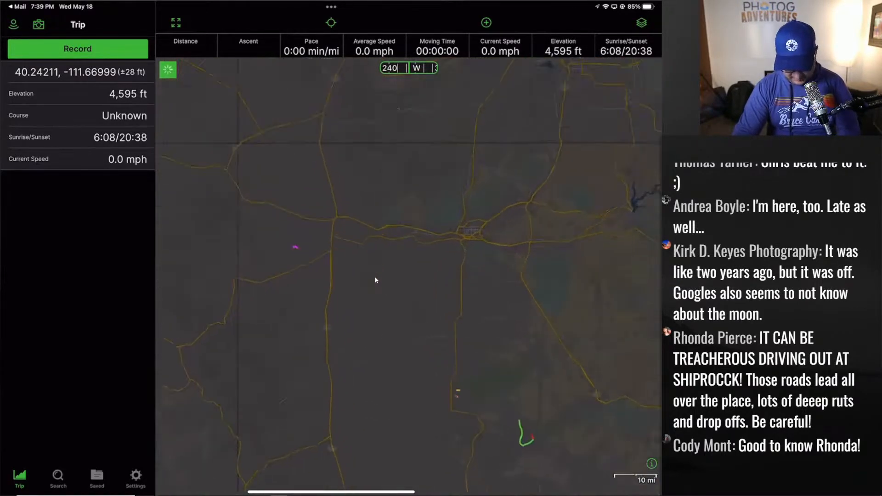
{"action": "scroll", "coordinate": [375, 280], "scroll_direction": "up", "scroll_amount": 8}
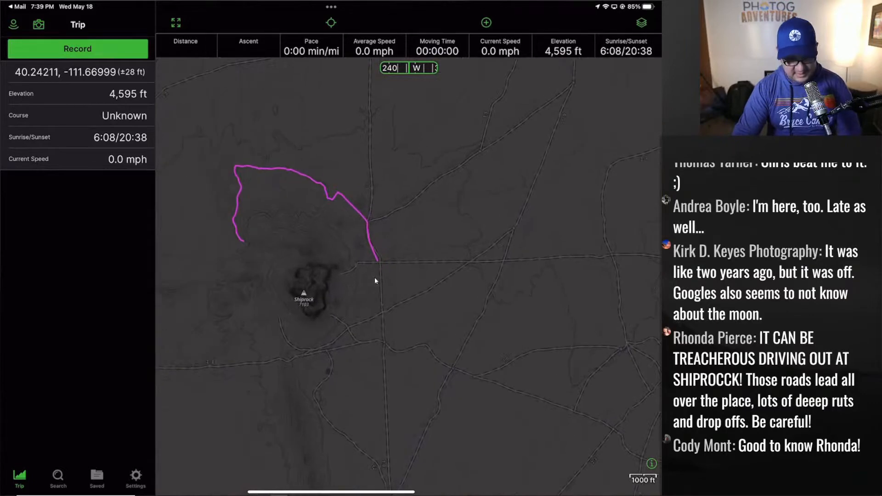
{"action": "scroll", "coordinate": [415, 318], "scroll_direction": "up", "scroll_amount": 4}
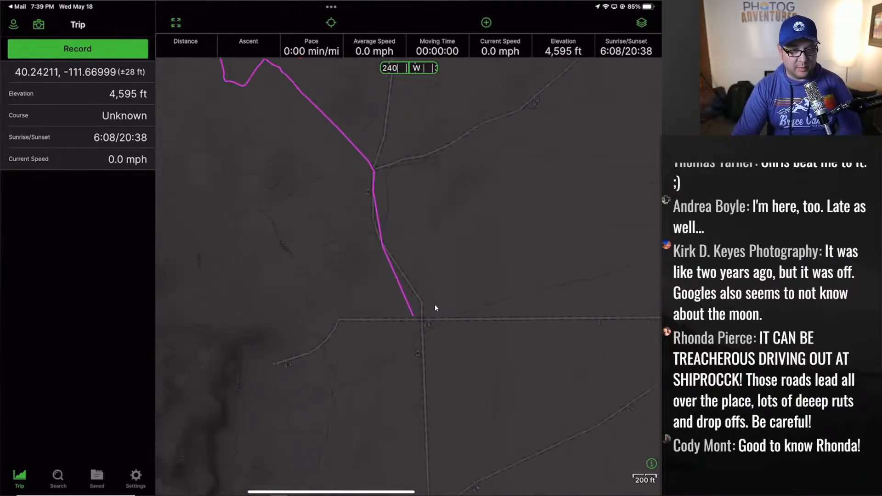
{"action": "scroll", "coordinate": [435, 307], "scroll_direction": "down", "scroll_amount": 4}
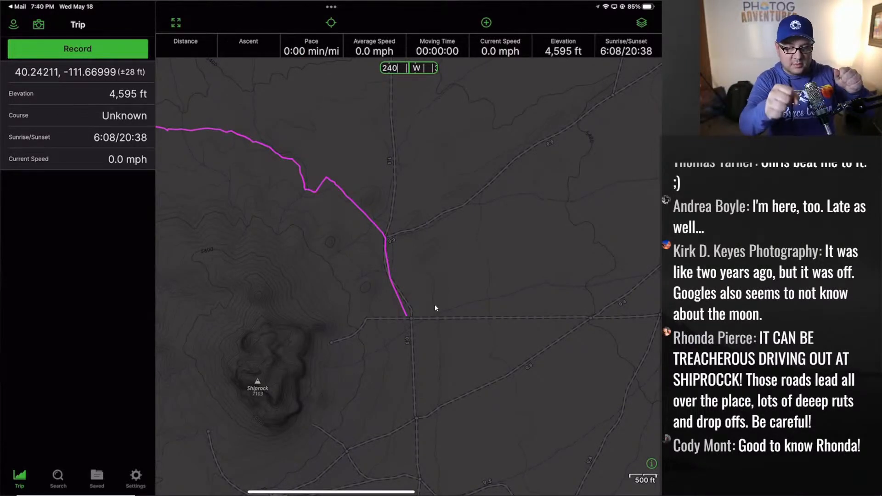
{"action": "scroll", "coordinate": [435, 307], "scroll_direction": "left", "scroll_amount": 10}
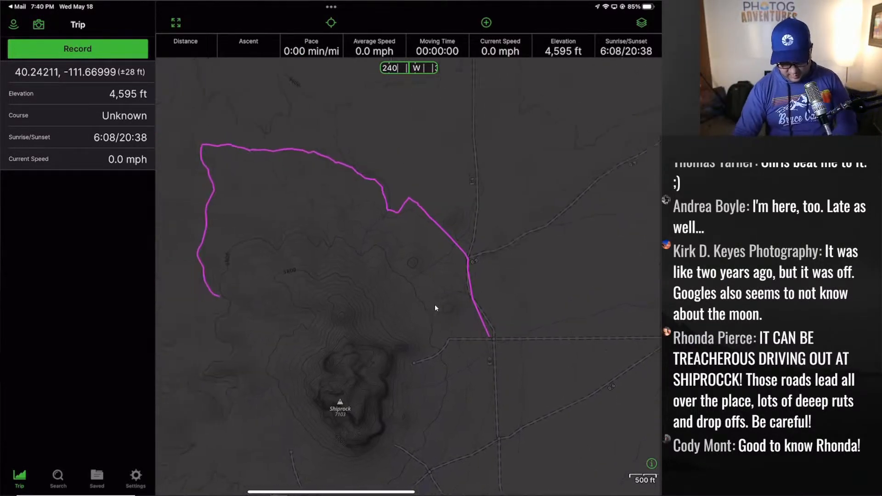
{"action": "scroll", "coordinate": [377, 300], "scroll_direction": "down", "scroll_amount": 3}
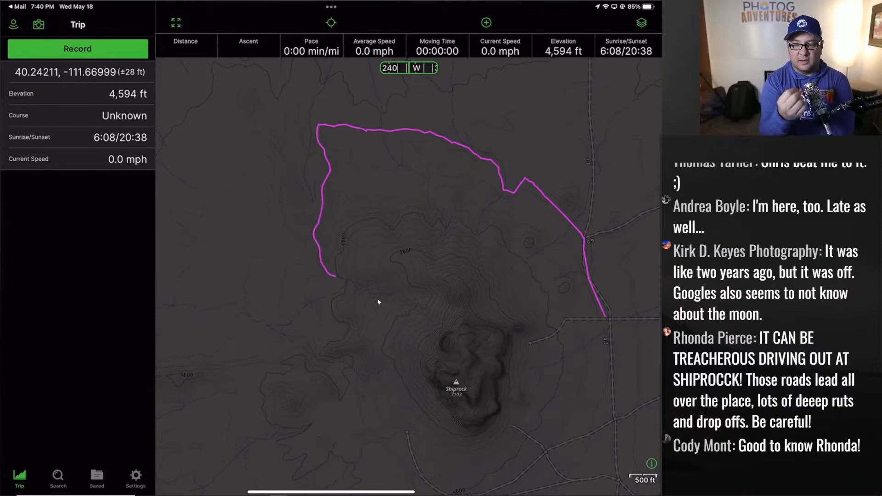
{"action": "scroll", "coordinate": [377, 300], "scroll_direction": "down", "scroll_amount": 10}
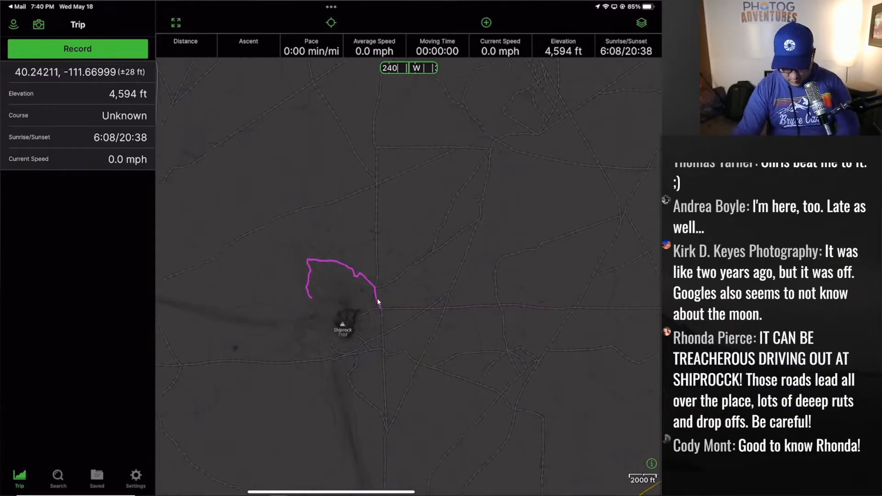
{"action": "scroll", "coordinate": [378, 302], "scroll_direction": "down", "scroll_amount": 5}
{"action": "scroll", "coordinate": [378, 301], "scroll_direction": "right", "scroll_amount": 5}
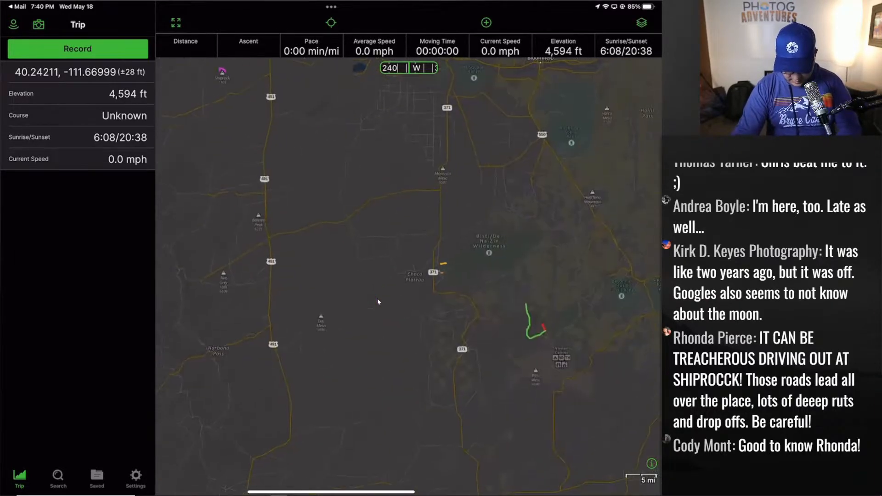
{"action": "scroll", "coordinate": [378, 300], "scroll_direction": "up", "scroll_amount": 10}
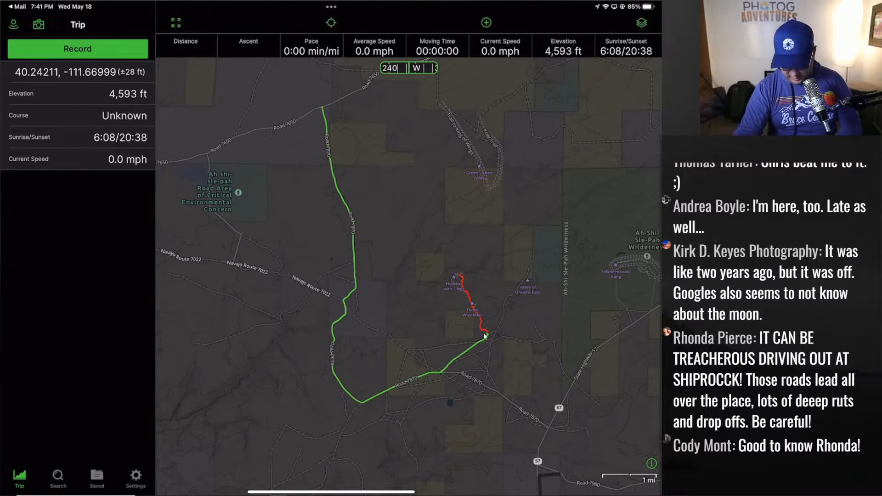
- Follow the red trail from Valley of Dreams Parking past Three Wise Men and Mushroom Seat
{"action": "scroll", "coordinate": [487, 333], "scroll_direction": "up", "scroll_amount": 10}
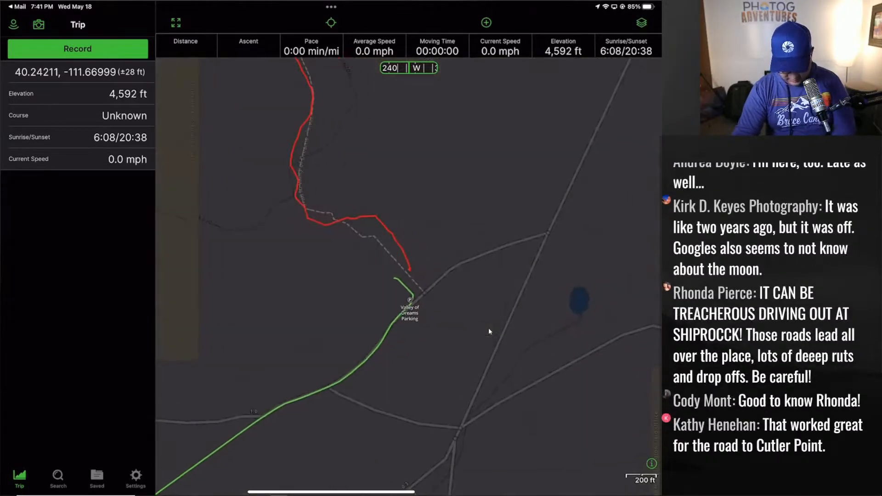
{"action": "scroll", "coordinate": [488, 328], "scroll_direction": "up", "scroll_amount": 3}
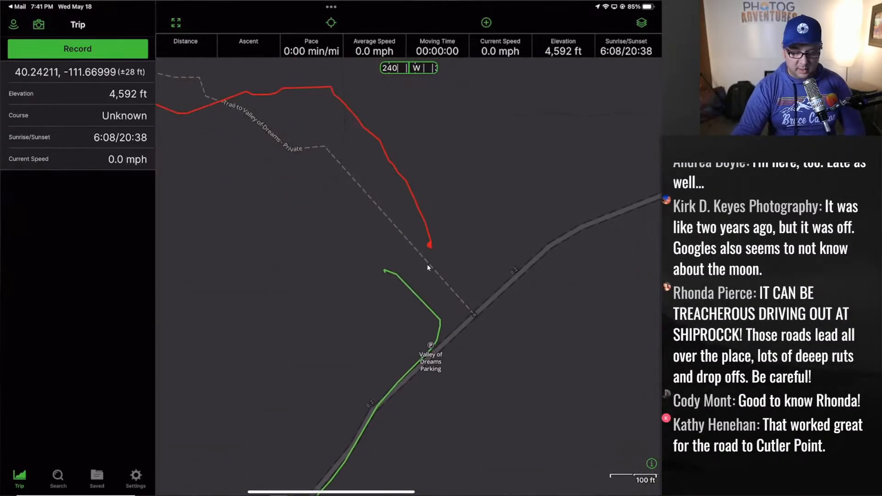
{"action": "scroll", "coordinate": [426, 264], "scroll_direction": "left", "scroll_amount": 5}
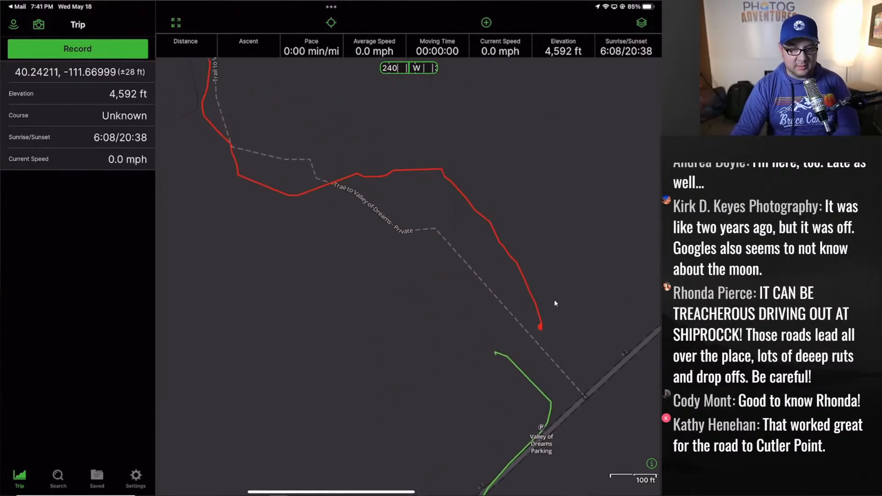
{"action": "scroll", "coordinate": [551, 335], "scroll_direction": "up", "scroll_amount": 5}
{"action": "scroll", "coordinate": [505, 281], "scroll_direction": "down", "scroll_amount": 3}
{"action": "scroll", "coordinate": [500, 292], "scroll_direction": "up", "scroll_amount": 5}
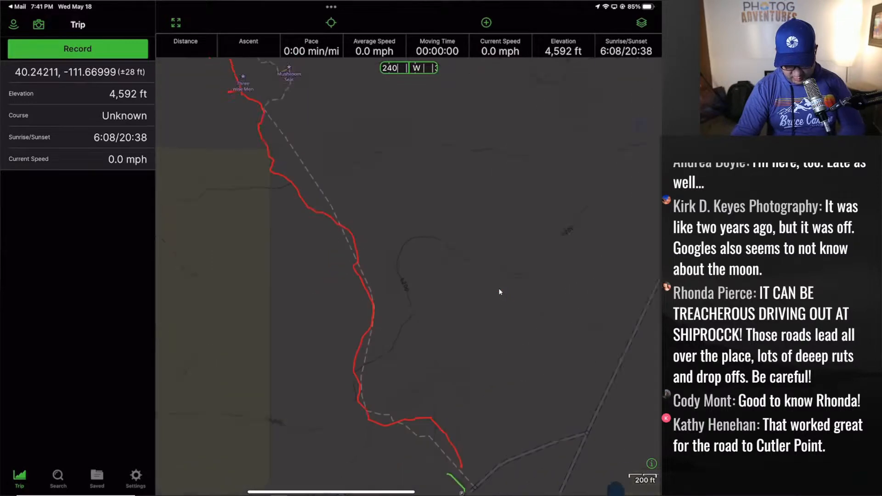
{"action": "scroll", "coordinate": [334, 214], "scroll_direction": "up", "scroll_amount": 5}
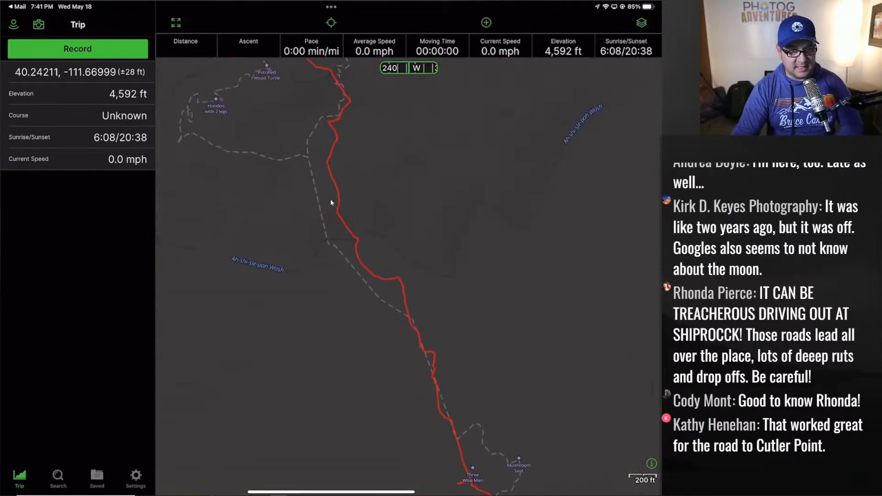
{"action": "scroll", "coordinate": [385, 273], "scroll_direction": "down", "scroll_amount": 2}
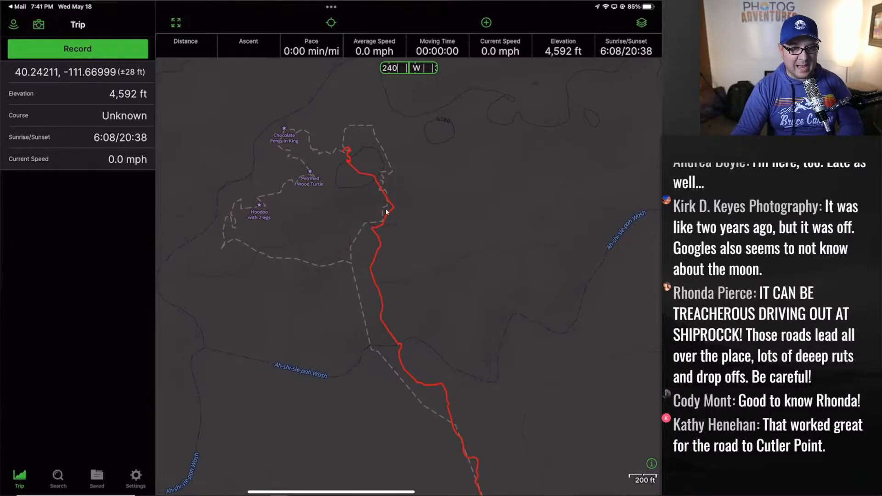
{"action": "scroll", "coordinate": [373, 225], "scroll_direction": "down", "scroll_amount": 2}
{"action": "scroll", "coordinate": [355, 182], "scroll_direction": "up", "scroll_amount": 5}
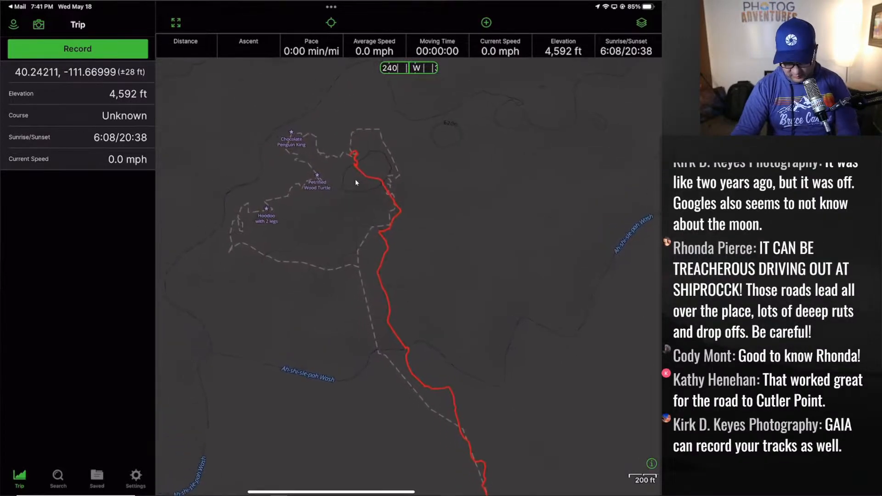
{"action": "scroll", "coordinate": [496, 269], "scroll_direction": "down", "scroll_amount": 5}
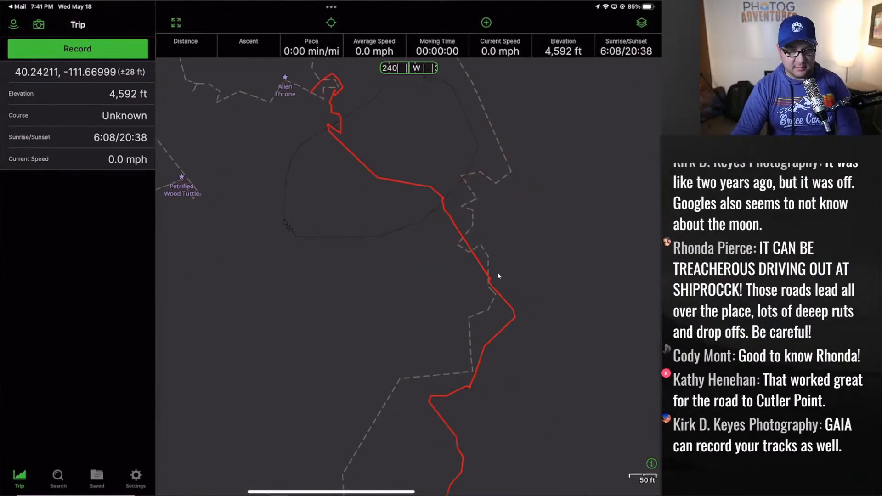
{"action": "scroll", "coordinate": [380, 336], "scroll_direction": "down", "scroll_amount": 15}
{"action": "scroll", "coordinate": [412, 371], "scroll_direction": "down", "scroll_amount": 10}
{"action": "scroll", "coordinate": [406, 386], "scroll_direction": "down", "scroll_amount": 5}
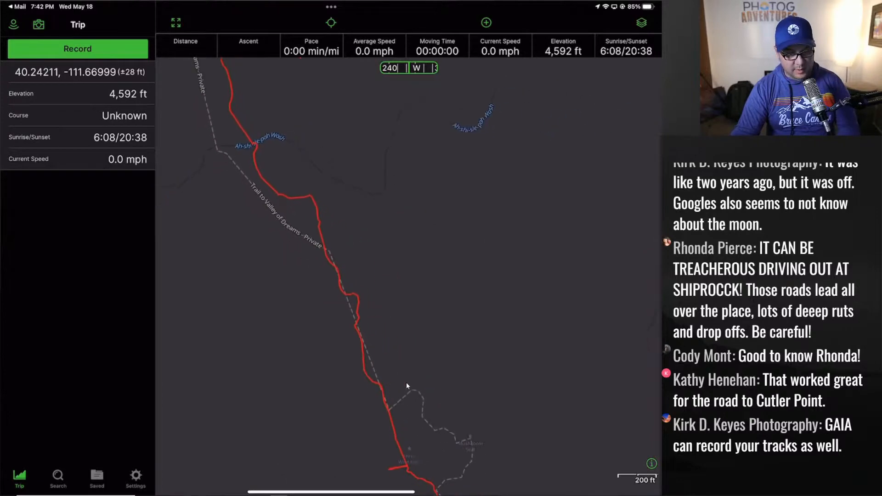
{"action": "scroll", "coordinate": [398, 386], "scroll_direction": "up", "scroll_amount": 10}
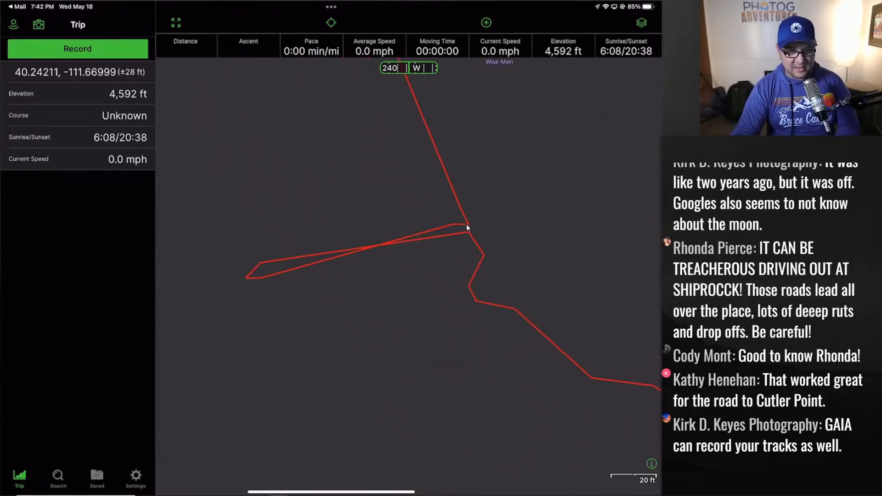
- Zoom out of the trail map and swipe over to the Scouting From Home notes
{"action": "scroll", "coordinate": [259, 282], "scroll_direction": "down", "scroll_amount": 4}
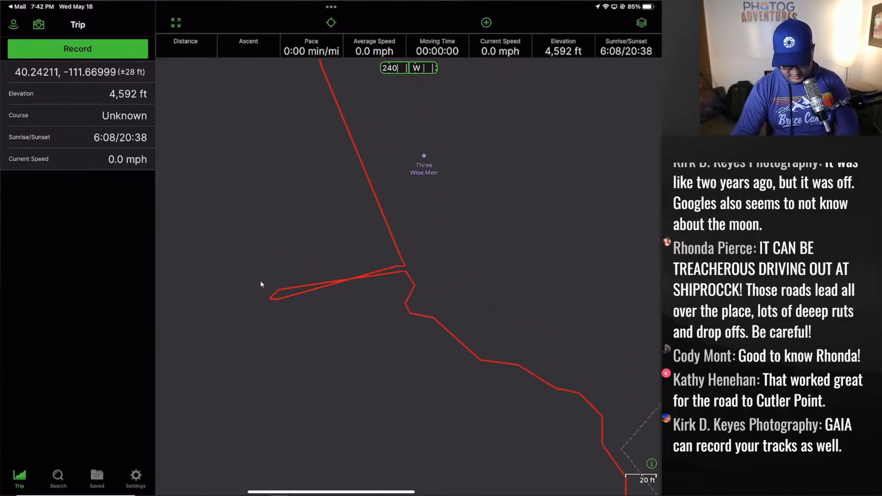
{"action": "scroll", "coordinate": [261, 289], "scroll_direction": "down", "scroll_amount": 4}
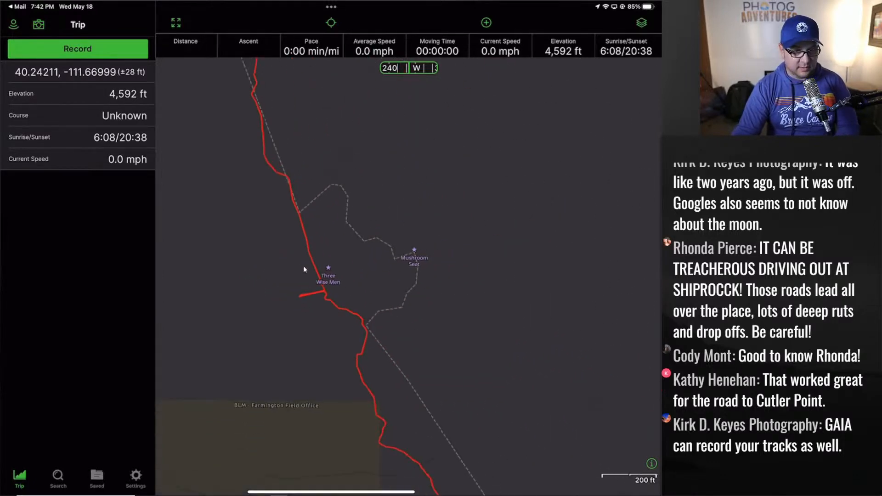
{"action": "scroll", "coordinate": [302, 261], "scroll_direction": "down", "scroll_amount": 5}
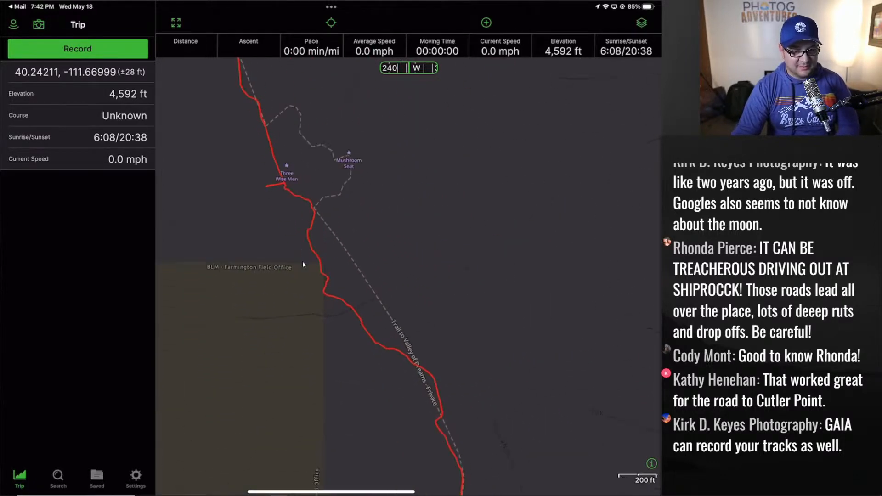
{"action": "scroll", "coordinate": [309, 274], "scroll_direction": "down", "scroll_amount": 5}
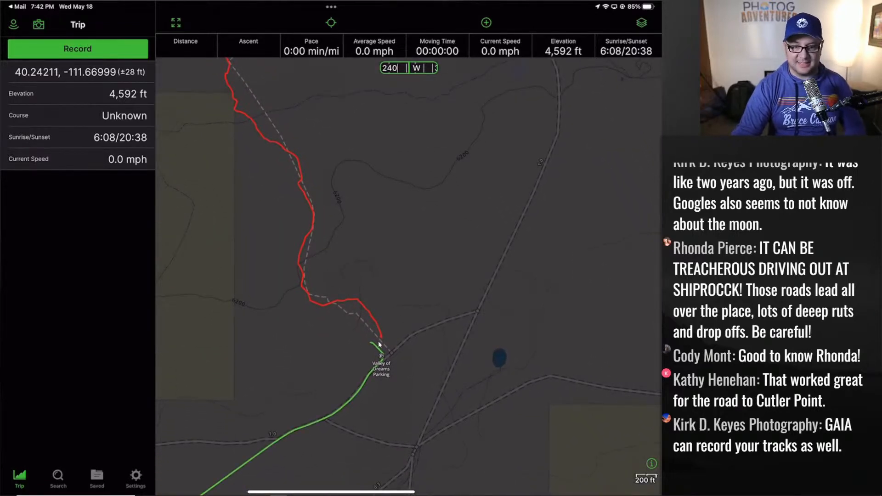
{"action": "scroll", "coordinate": [378, 342], "scroll_direction": "down", "scroll_amount": 10}
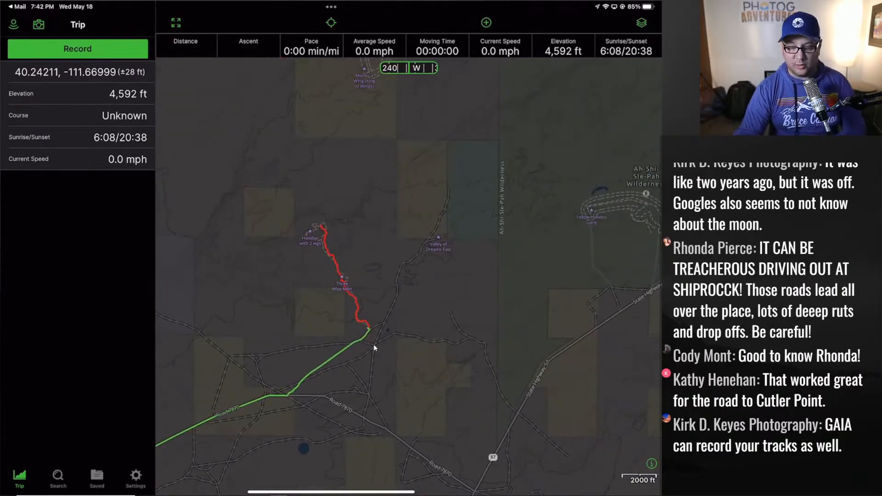
{"action": "scroll", "coordinate": [374, 344], "scroll_direction": "down", "scroll_amount": 4}
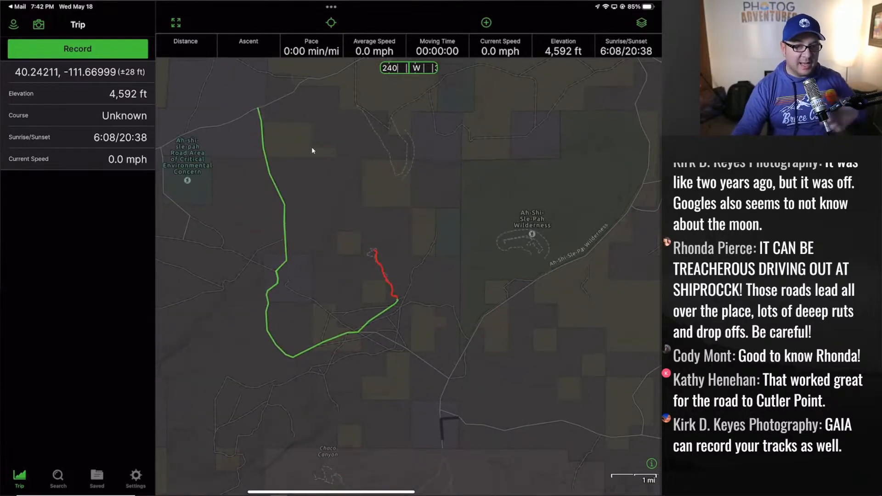
{"action": "scroll", "coordinate": [312, 148], "scroll_direction": "left", "scroll_amount": 5}
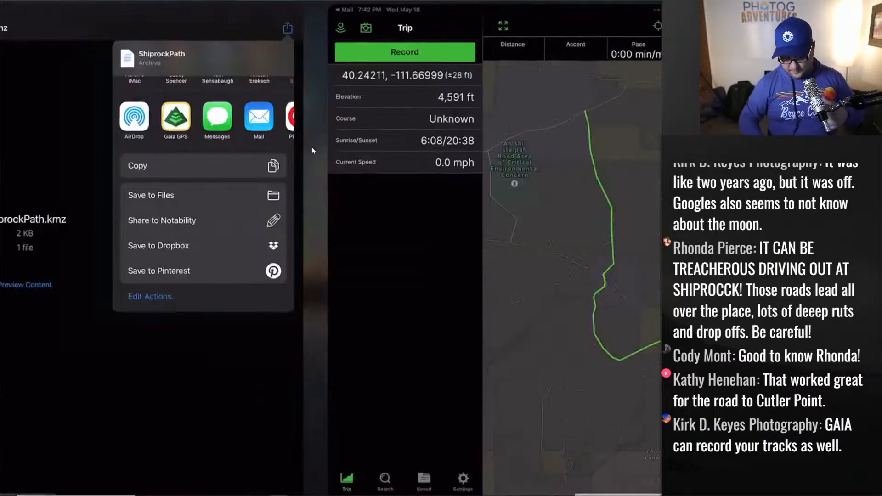
{"action": "scroll", "coordinate": [311, 147], "scroll_direction": "left", "scroll_amount": 5}
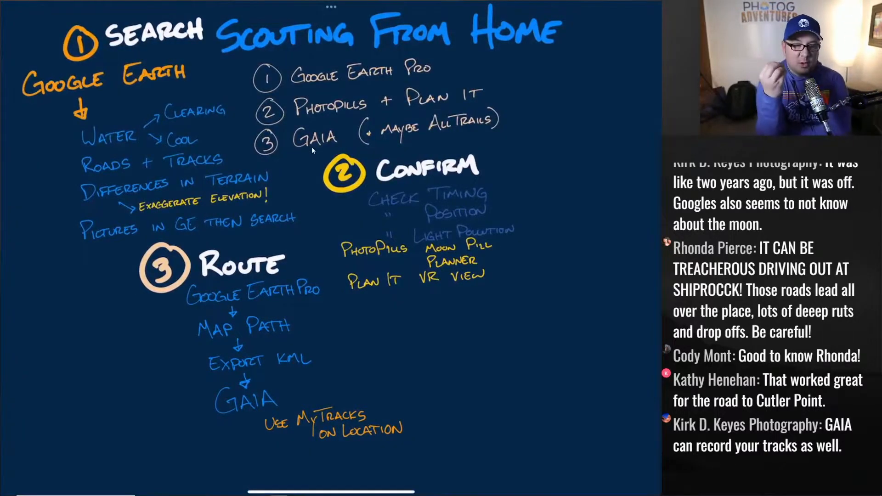
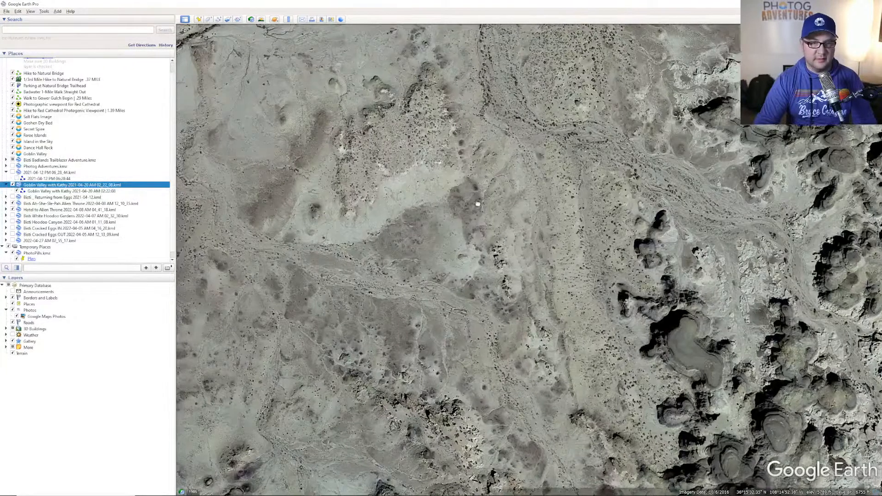
- Pan the map until the trailhead parking lot, parked cars and nearby wash sit at the left
{"action": "left_click_drag", "start_coordinate": [478, 204], "coordinate": [622, 227]}
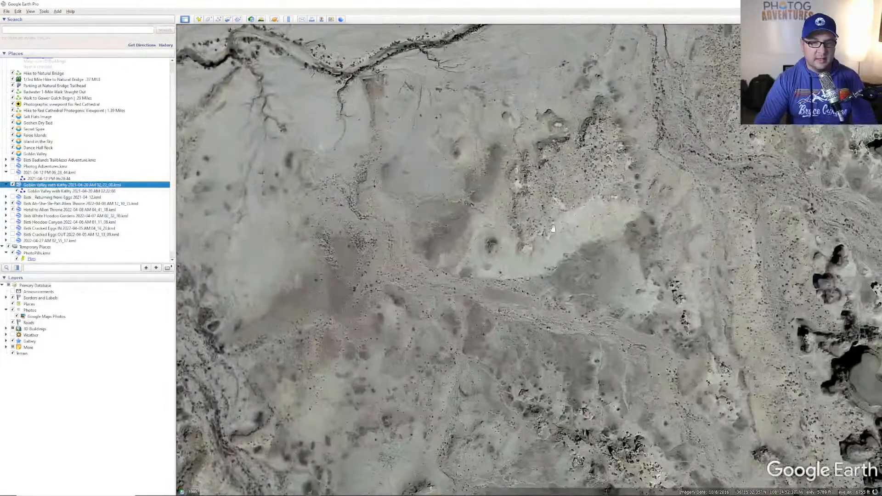
{"action": "left_click_drag", "start_coordinate": [421, 218], "coordinate": [658, 244]}
{"action": "left_click_drag", "start_coordinate": [302, 176], "coordinate": [323, 179]}
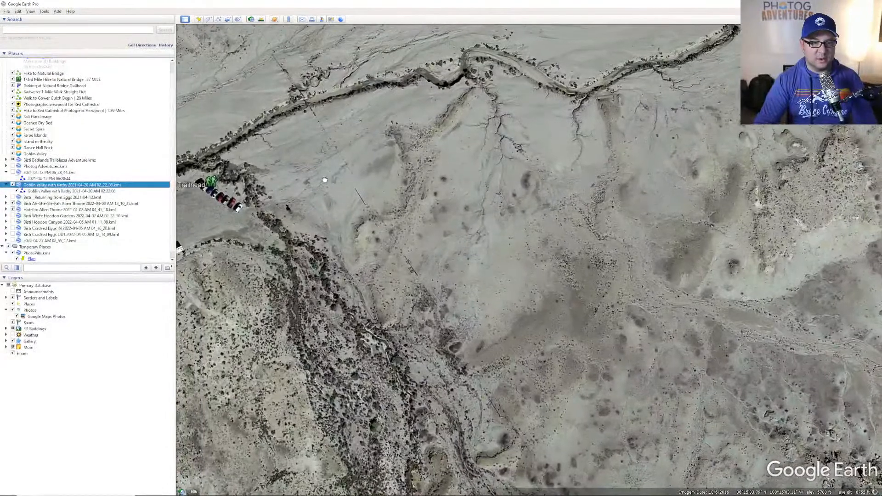
- Start a new path named 'Bisti Milky Way Canyon' with its style and length measurement shown
{"action": "left_click", "coordinate": [218, 21]}
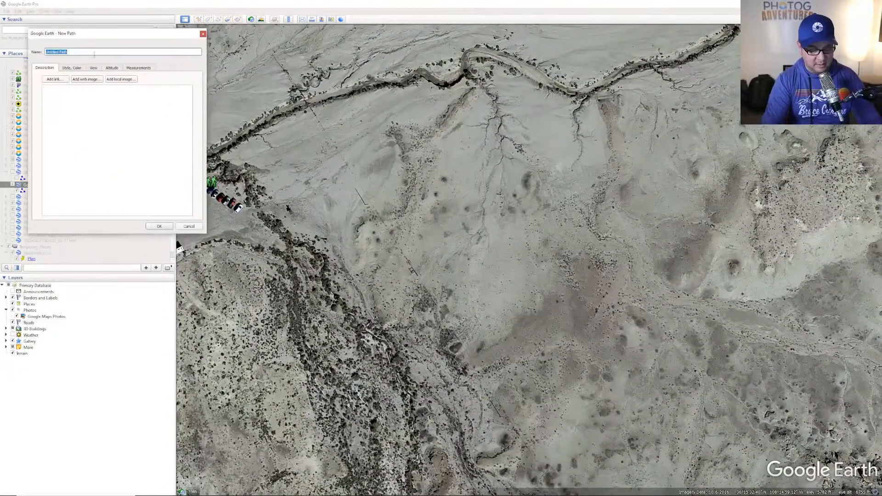
{"action": "type", "text": "Bisti Milky Way Can"}
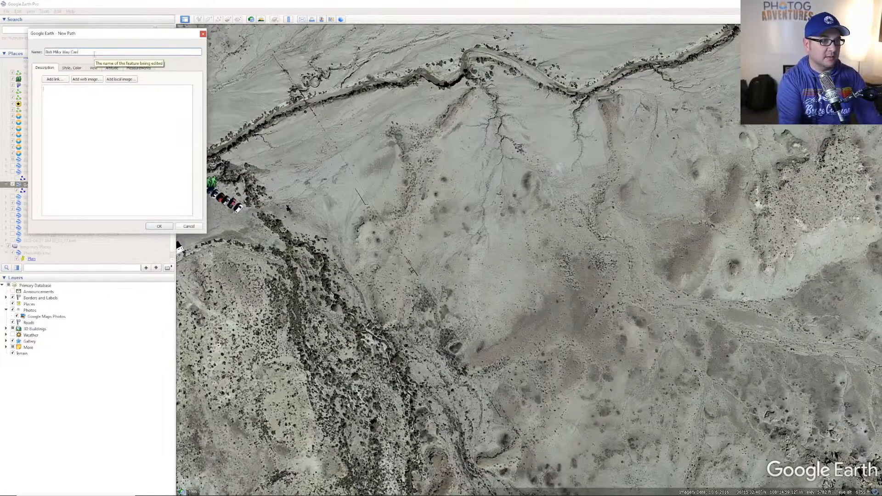
{"action": "type", "text": "yon"}
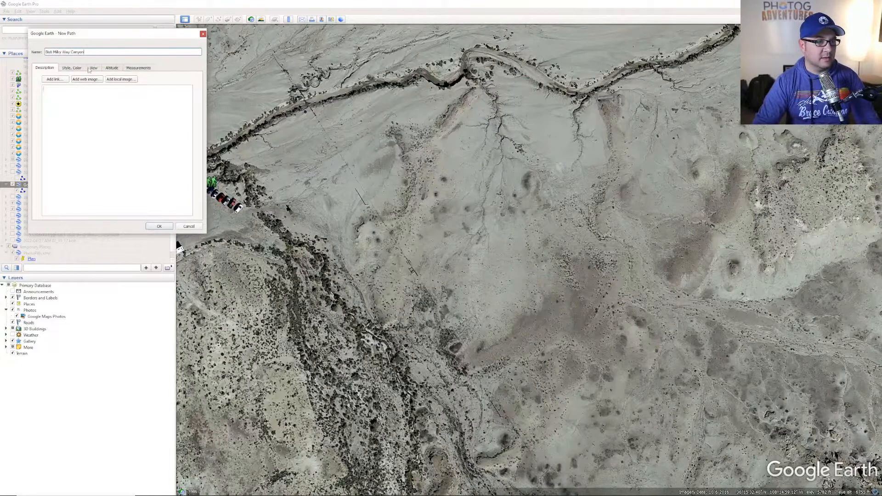
{"action": "left_click", "coordinate": [69, 69]}
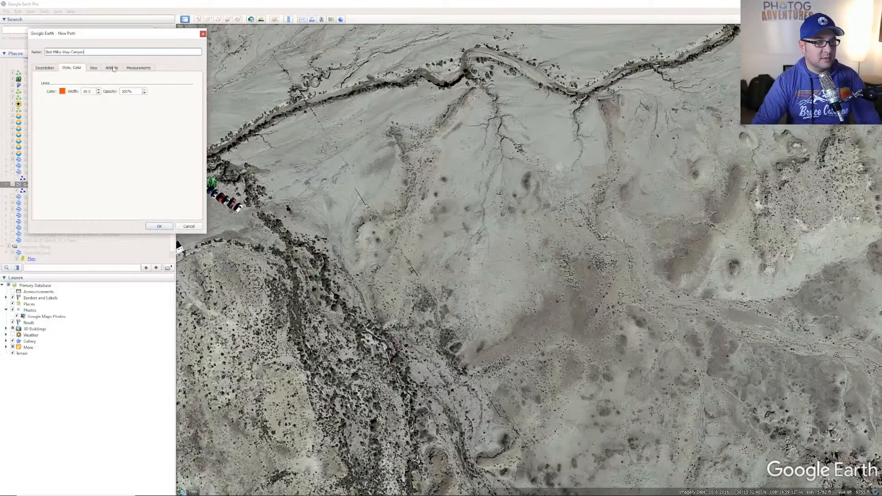
{"action": "left_click", "coordinate": [134, 69]}
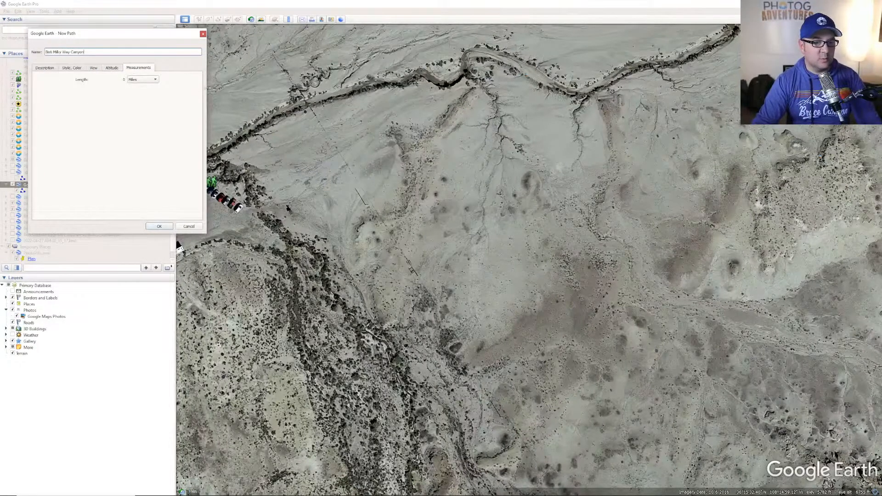
- Place the first path points at the trailhead and run them southeast across the flat
{"action": "left_click", "coordinate": [255, 213]}
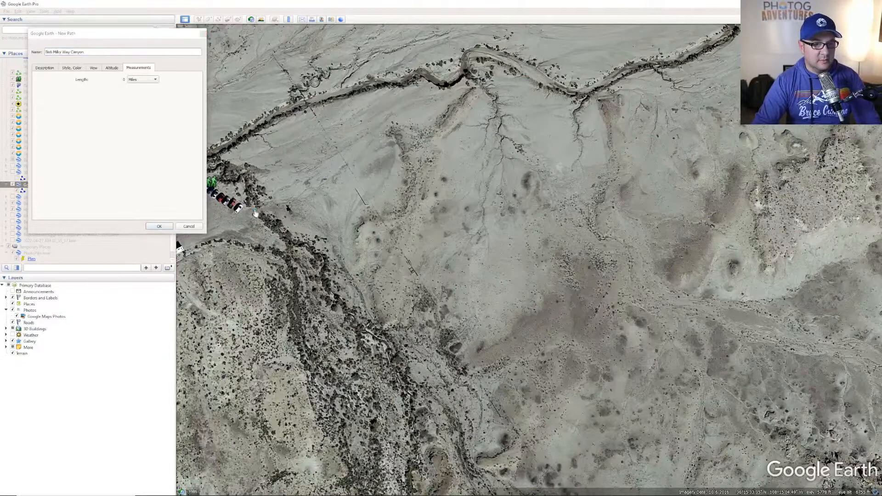
{"action": "left_click", "coordinate": [272, 208]}
{"action": "left_click", "coordinate": [301, 221]}
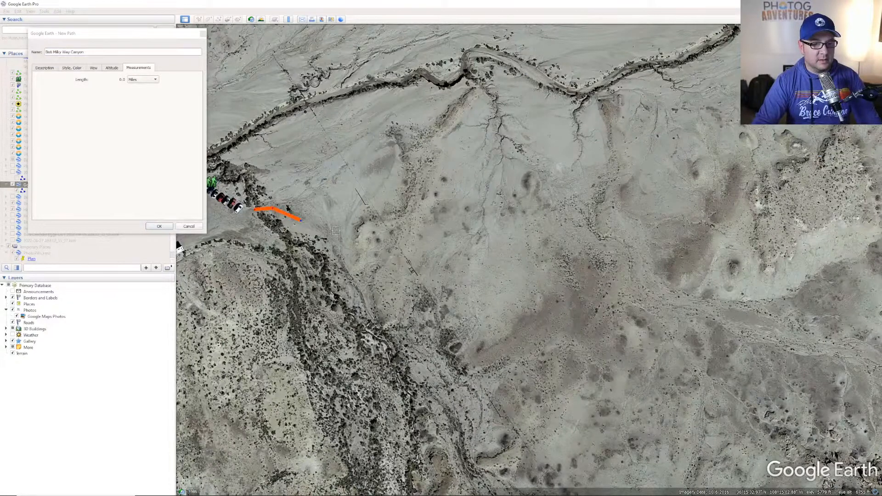
{"action": "left_click", "coordinate": [413, 271]}
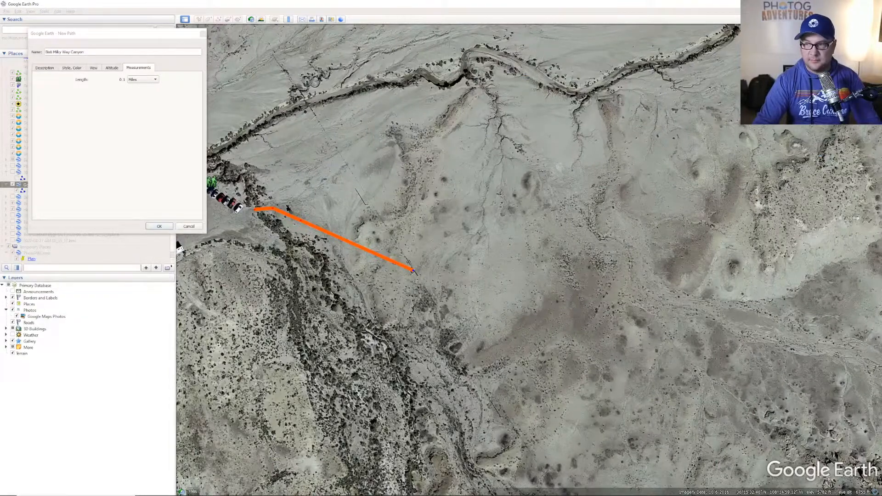
- Extend the path east across the flat to the edge of the badlands
{"action": "left_click_drag", "start_coordinate": [867, 73], "coordinate": [874, 76]}
{"action": "left_click", "coordinate": [875, 76]}
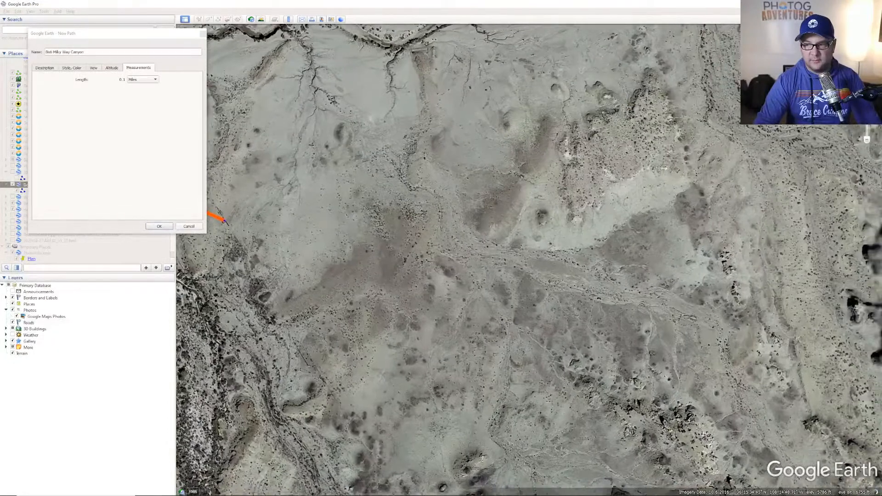
{"action": "left_click", "coordinate": [875, 75]}
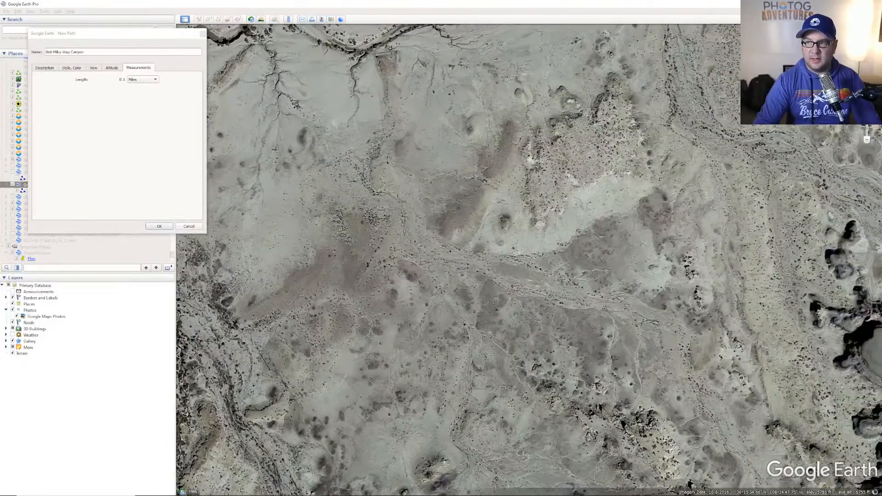
{"action": "scroll", "coordinate": [699, 225], "scroll_direction": "down", "scroll_amount": 3}
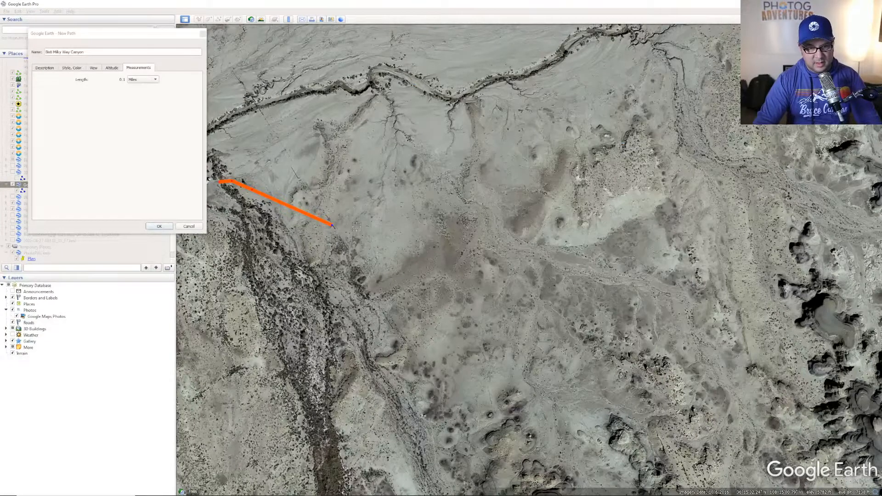
{"action": "scroll", "coordinate": [409, 234], "scroll_direction": "up", "scroll_amount": 3}
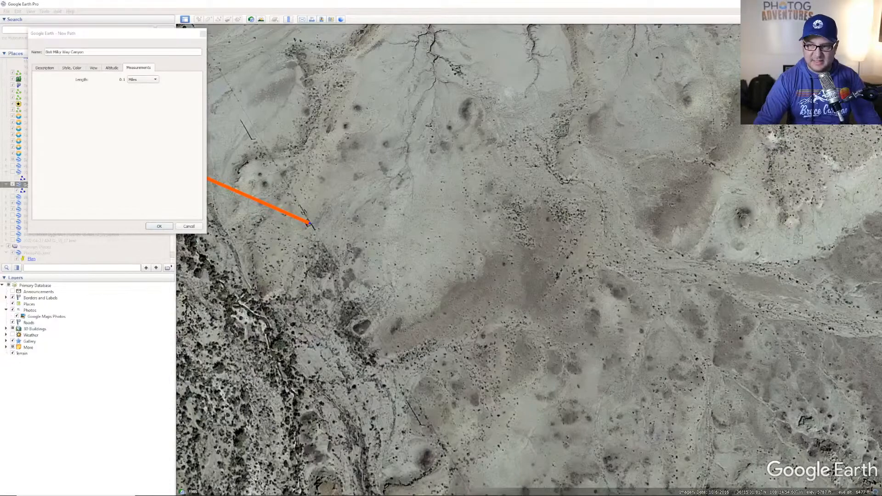
{"action": "key", "text": "Right"}
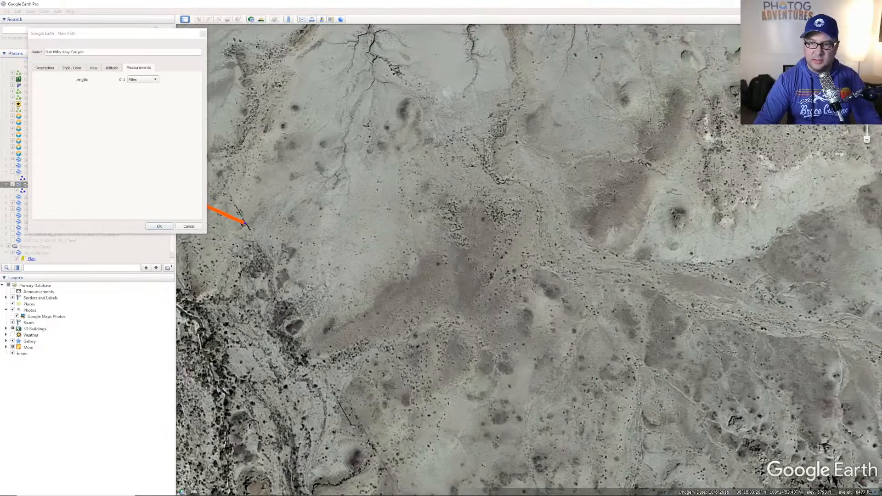
{"action": "scroll", "coordinate": [740, 181], "scroll_direction": "down", "scroll_amount": 3}
{"action": "scroll", "coordinate": [747, 181], "scroll_direction": "down", "scroll_amount": 2}
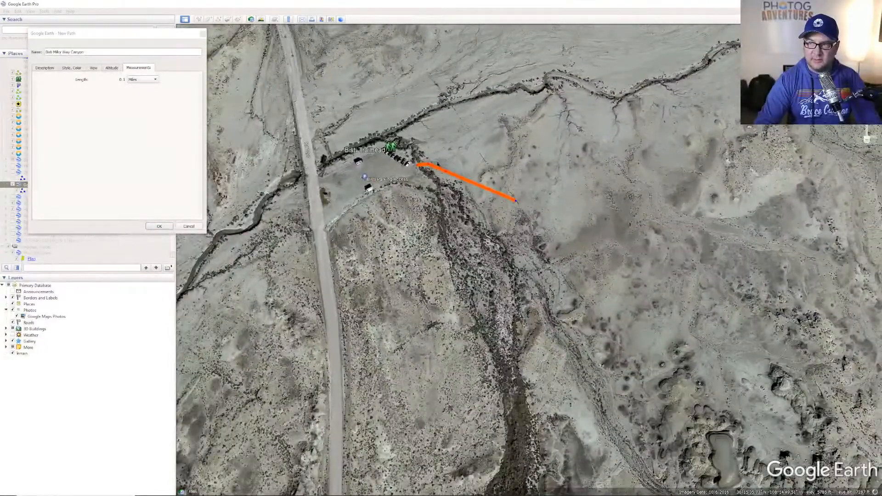
{"action": "left_click", "coordinate": [871, 73]}
{"action": "left_click", "coordinate": [873, 74]}
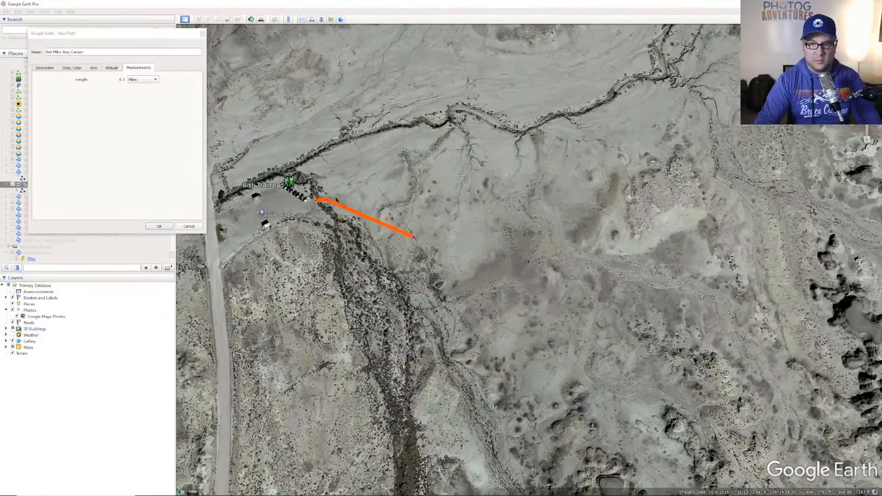
{"action": "left_click", "coordinate": [472, 245]}
{"action": "left_click", "coordinate": [575, 250]}
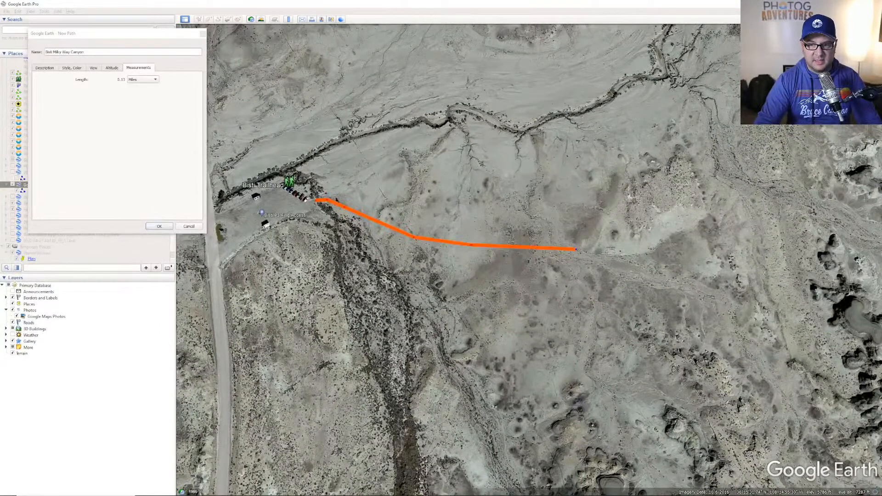
{"action": "left_click", "coordinate": [612, 252]}
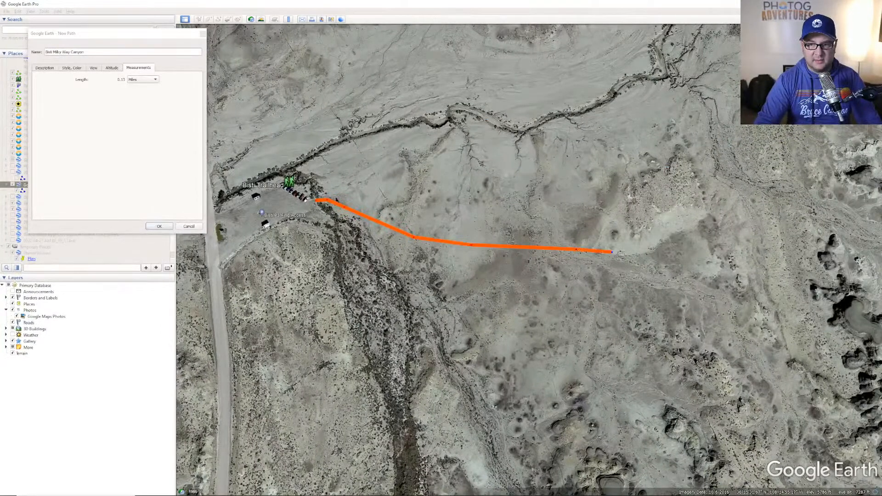
{"action": "left_click", "coordinate": [837, 226]}
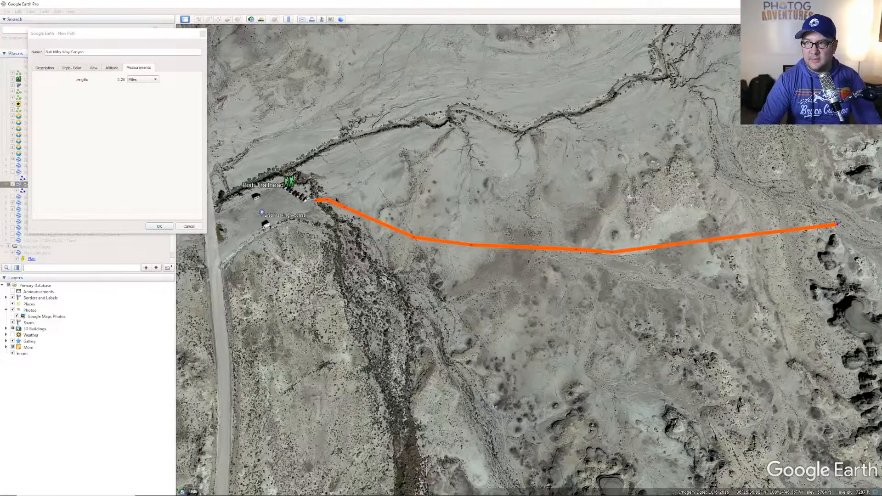
- Carry the path through the badlands entrance and down into the hoodoo canyon
{"action": "left_click_drag", "start_coordinate": [868, 74], "coordinate": [876, 72]}
{"action": "left_click", "coordinate": [660, 265]}
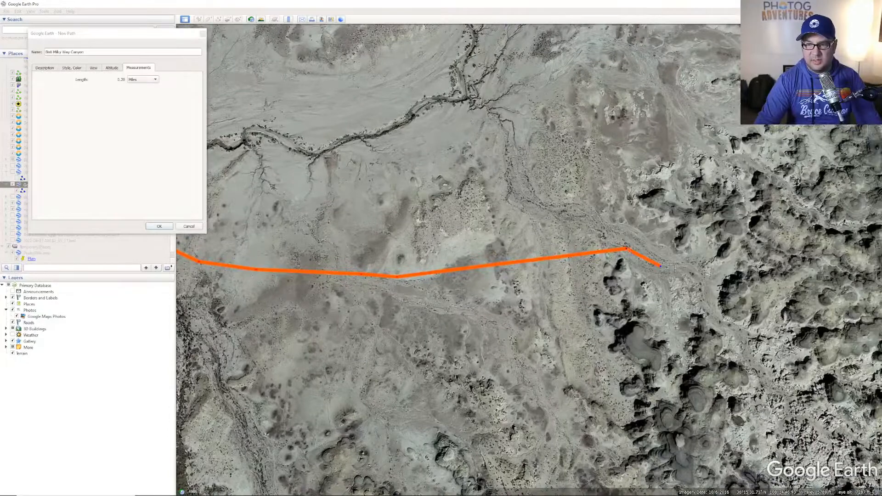
{"action": "mouse_move", "coordinate": [671, 268]}
{"action": "left_mouse_down"}
{"action": "mouse_move", "coordinate": [702, 282]}
{"action": "mouse_move", "coordinate": [714, 320]}
{"action": "mouse_move", "coordinate": [745, 342]}
{"action": "left_mouse_up"}
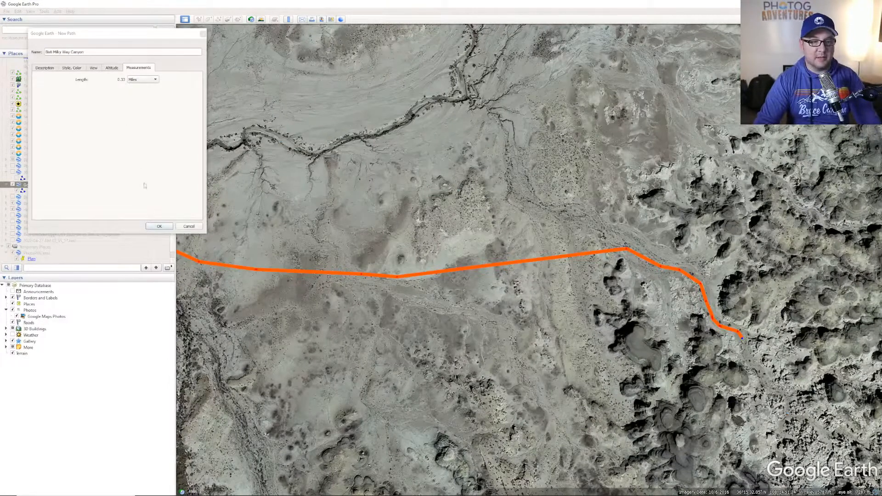
- Save the Bisti Milky Way Canyon path and show the blue Bisti Hoodoo Canyon track
{"action": "left_click", "coordinate": [159, 226]}
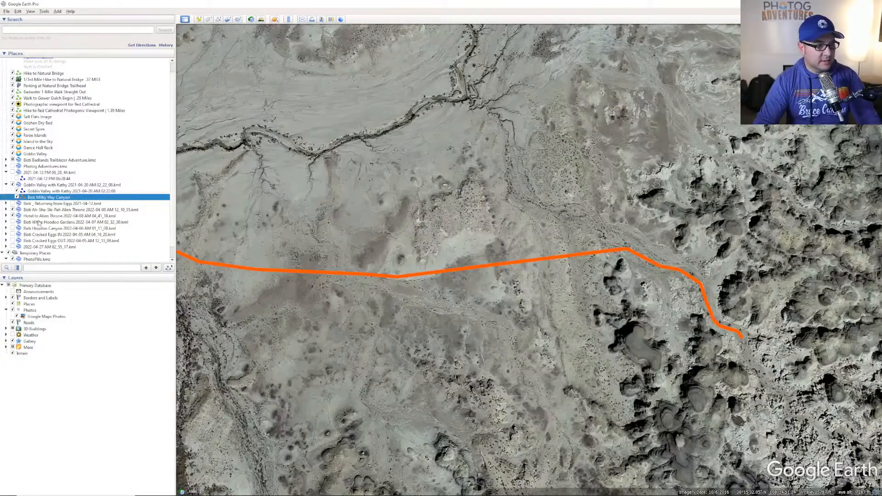
{"action": "scroll", "coordinate": [39, 239], "scroll_direction": "down", "scroll_amount": 1}
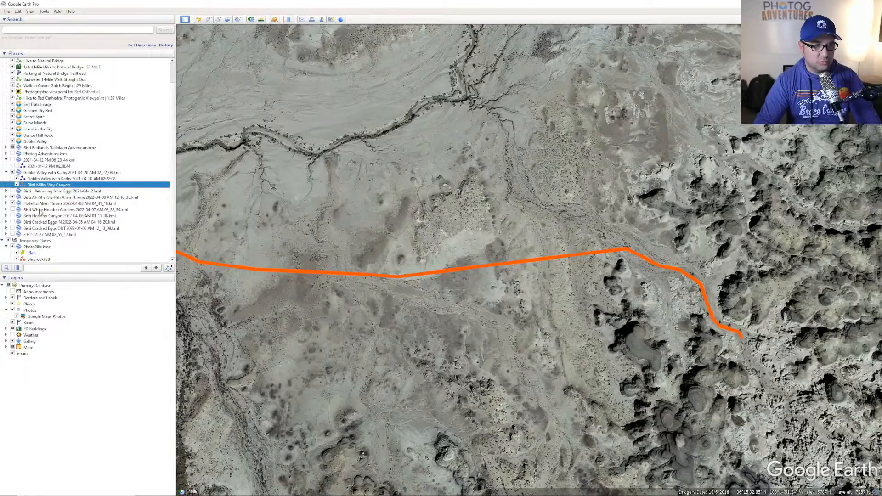
{"action": "left_click", "coordinate": [13, 216]}
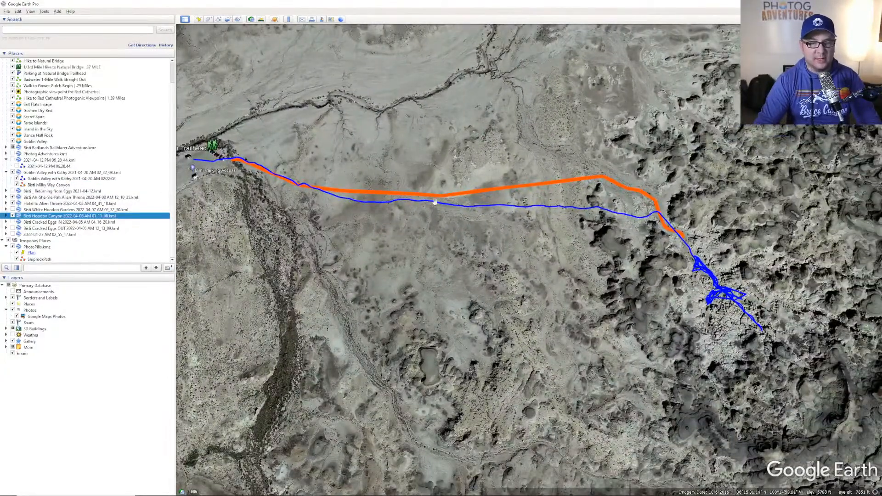
- Zoom out to the junction of both tracks and pan west toward the trailhead
{"action": "scroll", "coordinate": [489, 199], "scroll_direction": "up", "scroll_amount": 4}
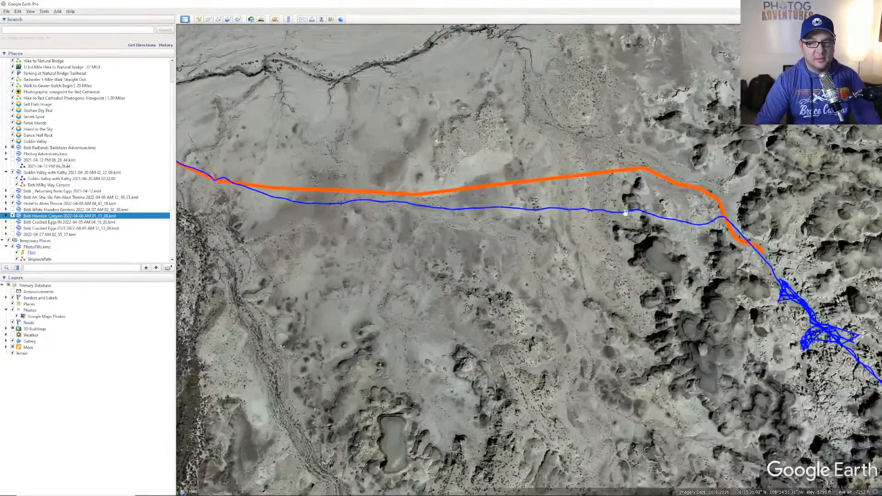
{"action": "scroll", "coordinate": [591, 225], "scroll_direction": "up", "scroll_amount": 2}
{"action": "scroll", "coordinate": [788, 229], "scroll_direction": "up", "scroll_amount": 2}
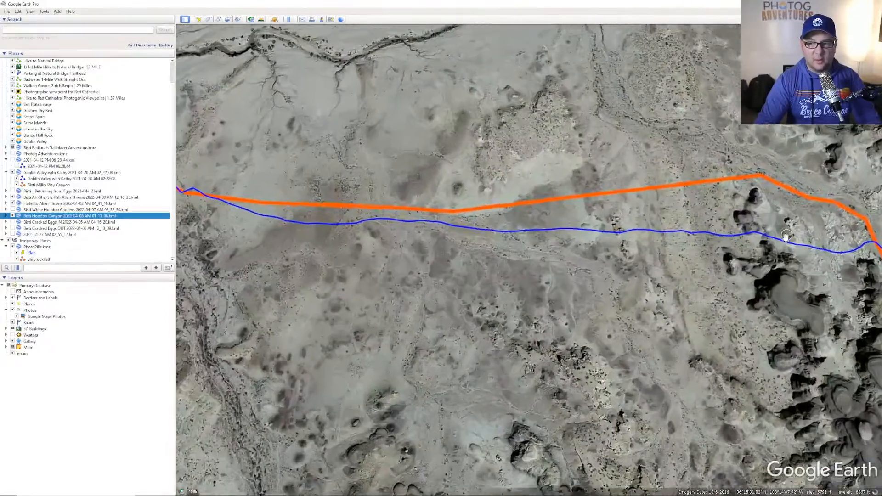
{"action": "left_click_drag", "start_coordinate": [788, 229], "coordinate": [593, 202]}
{"action": "scroll", "coordinate": [573, 145], "scroll_direction": "up", "scroll_amount": 2}
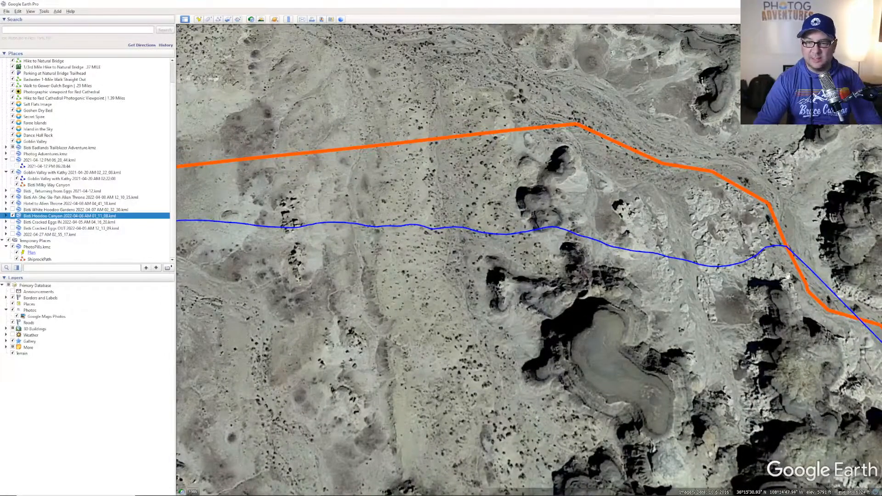
{"action": "left_click_drag", "start_coordinate": [526, 244], "coordinate": [499, 240]}
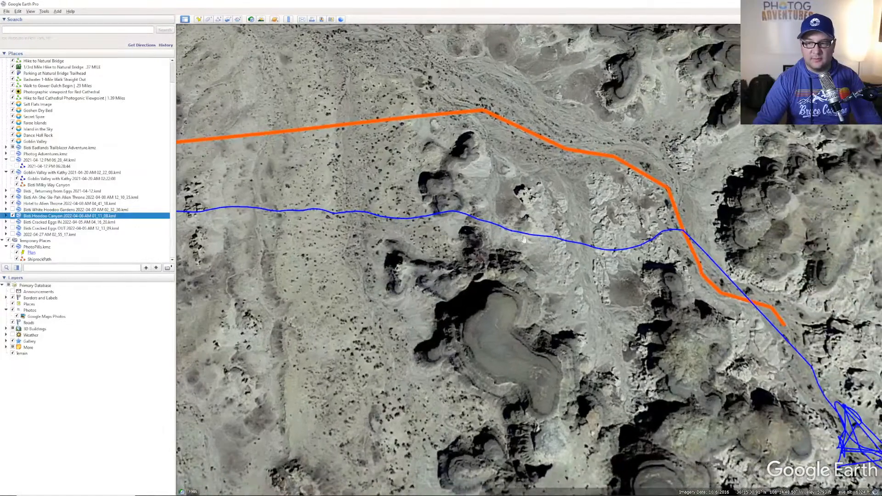
{"action": "left_click_drag", "start_coordinate": [469, 177], "coordinate": [548, 207]}
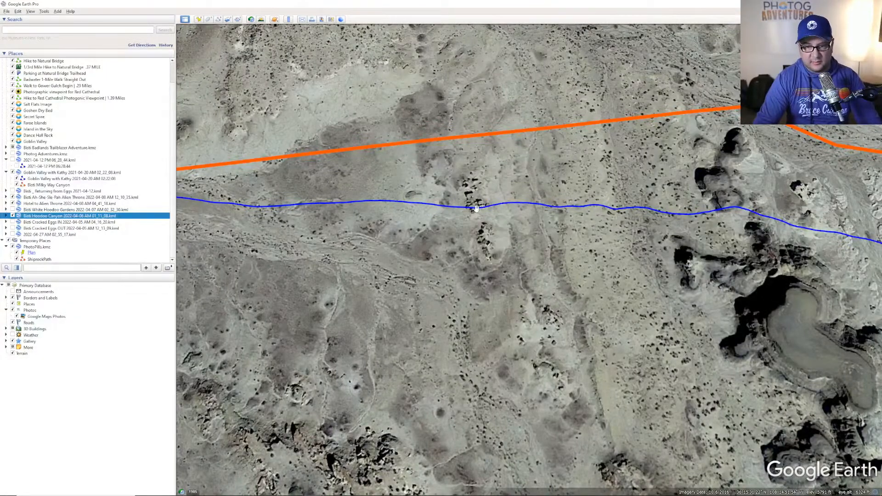
{"action": "left_click_drag", "start_coordinate": [477, 208], "coordinate": [580, 189]}
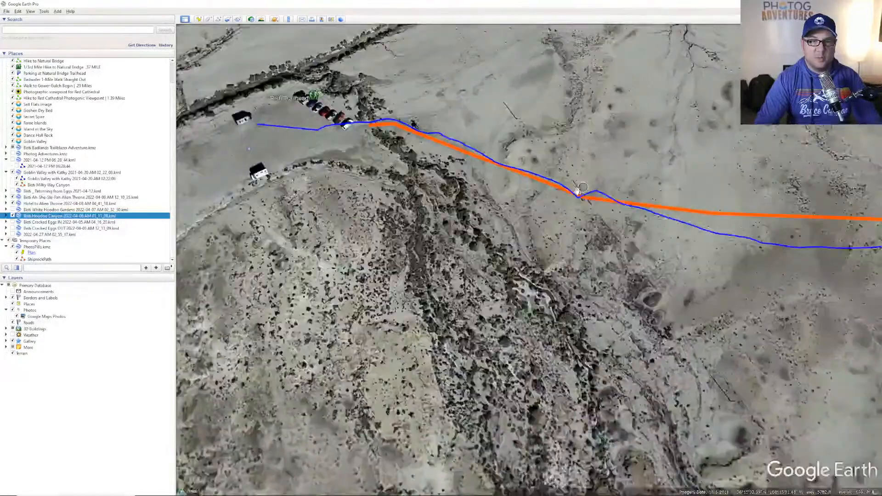
- Frame the trailhead and road, then pan toward the hoodoos where the blue track ends
{"action": "scroll", "coordinate": [580, 188], "scroll_direction": "down", "scroll_amount": 5}
{"action": "scroll", "coordinate": [528, 257], "scroll_direction": "up", "scroll_amount": 8}
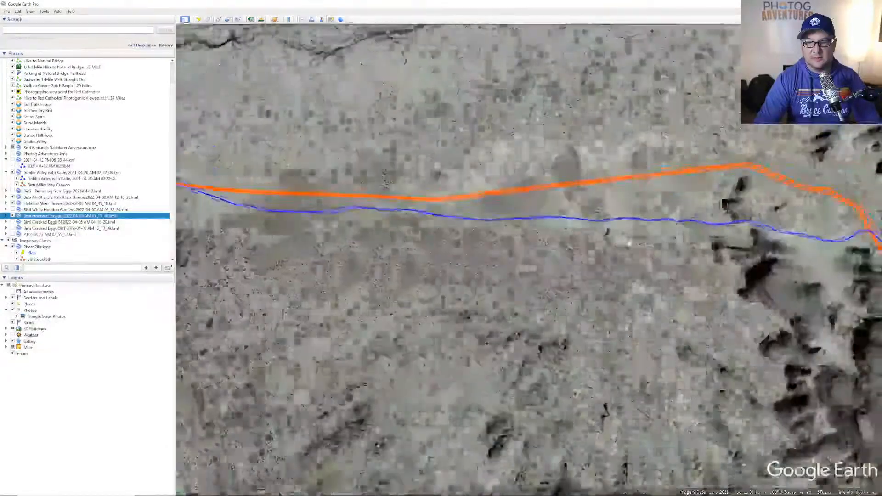
{"action": "scroll", "coordinate": [658, 252], "scroll_direction": "down", "scroll_amount": 3}
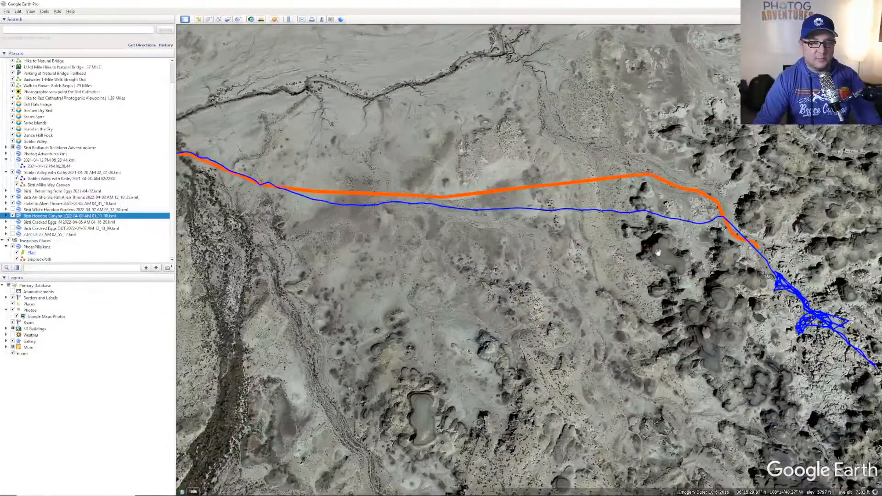
{"action": "left_click_drag", "start_coordinate": [658, 253], "coordinate": [591, 230]}
{"action": "left_click_drag", "start_coordinate": [193, 198], "coordinate": [401, 175]}
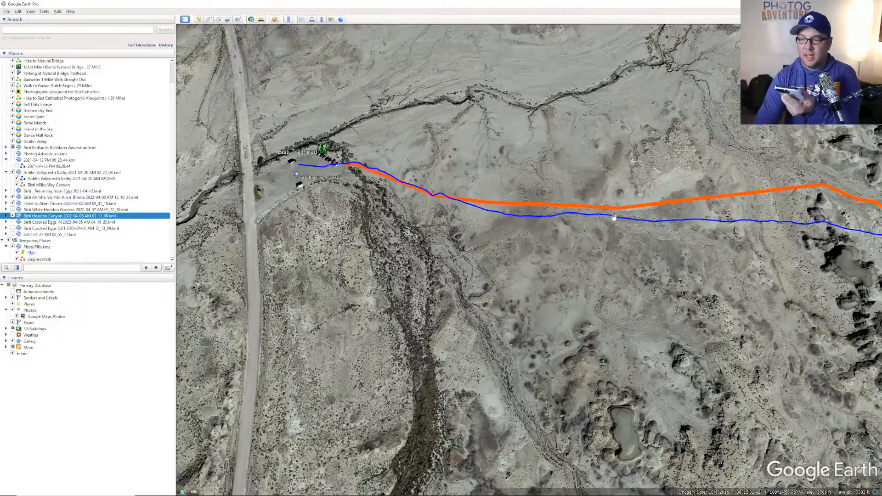
{"action": "left_click_drag", "start_coordinate": [614, 217], "coordinate": [473, 205]}
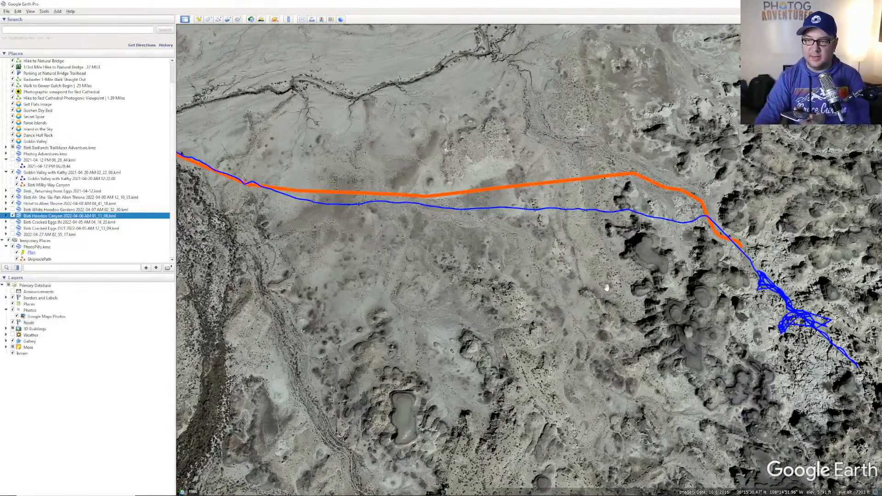
- Zoom in on the blue track's bend and hoodoo loops where the orange path ends
{"action": "double_click", "coordinate": [681, 267]}
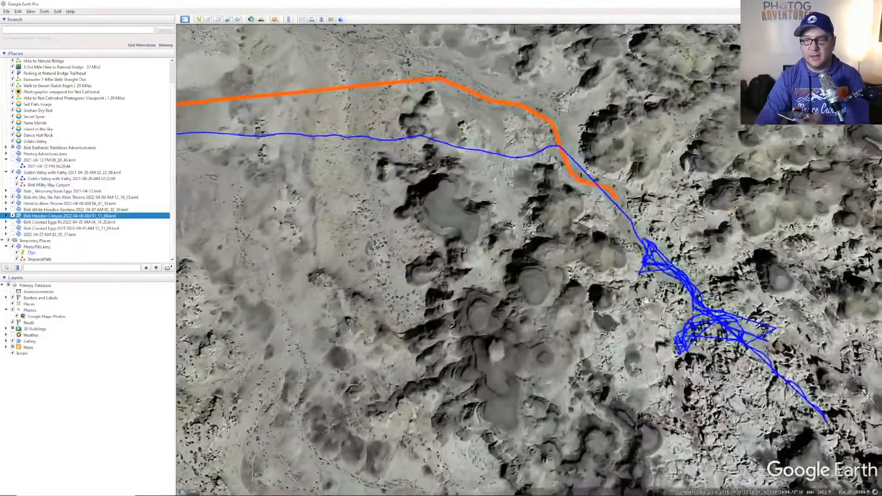
{"action": "scroll", "coordinate": [477, 204], "scroll_direction": "down", "scroll_amount": 3}
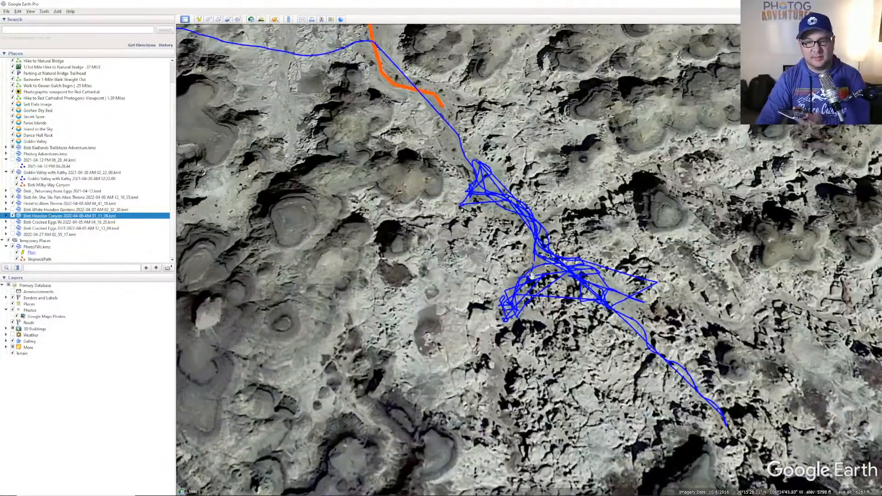
{"action": "left_click_drag", "start_coordinate": [630, 346], "coordinate": [561, 297]}
{"action": "scroll", "coordinate": [477, 243], "scroll_direction": "up", "scroll_amount": 5}
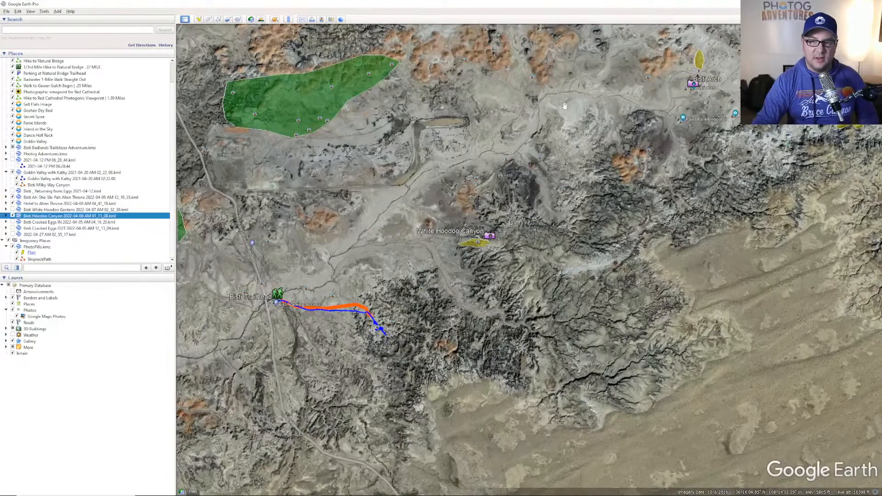
{"action": "scroll", "coordinate": [516, 186], "scroll_direction": "up", "scroll_amount": 5}
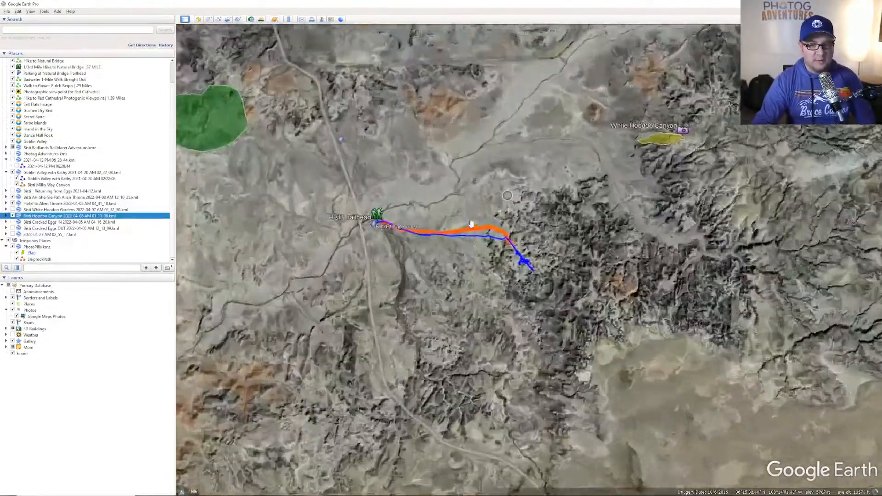
{"action": "scroll", "coordinate": [532, 287], "scroll_direction": "up", "scroll_amount": 5}
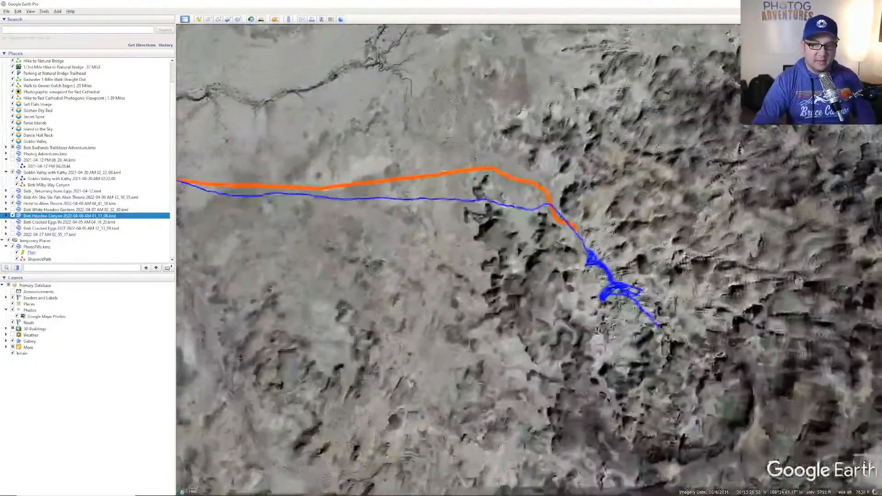
{"action": "scroll", "coordinate": [532, 287], "scroll_direction": "down", "scroll_amount": 3}
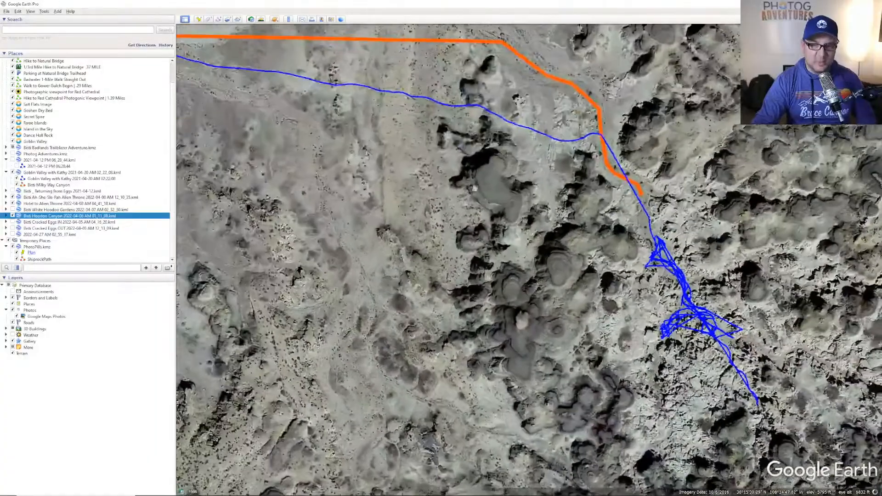
{"action": "scroll", "coordinate": [611, 250], "scroll_direction": "up", "scroll_amount": 3}
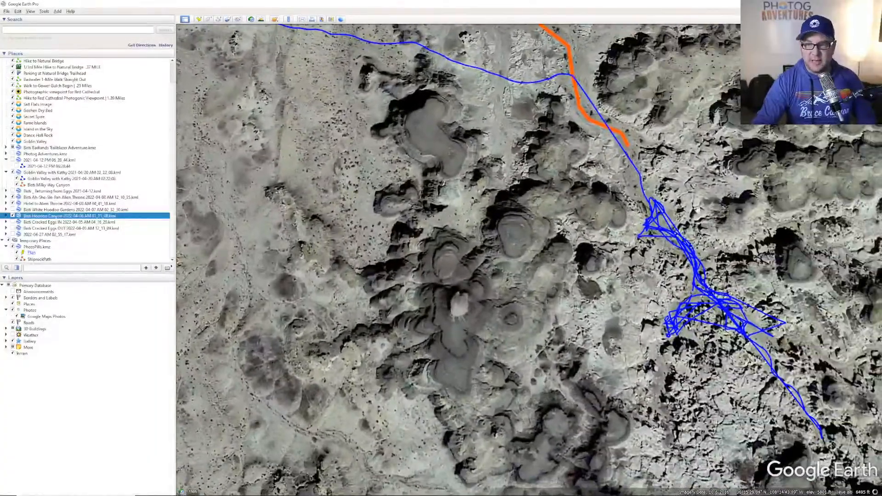
{"action": "left_click_drag", "start_coordinate": [717, 237], "coordinate": [663, 207]}
{"action": "left_click_drag", "start_coordinate": [646, 349], "coordinate": [626, 316]}
{"action": "left_click_drag", "start_coordinate": [556, 90], "coordinate": [609, 201]}
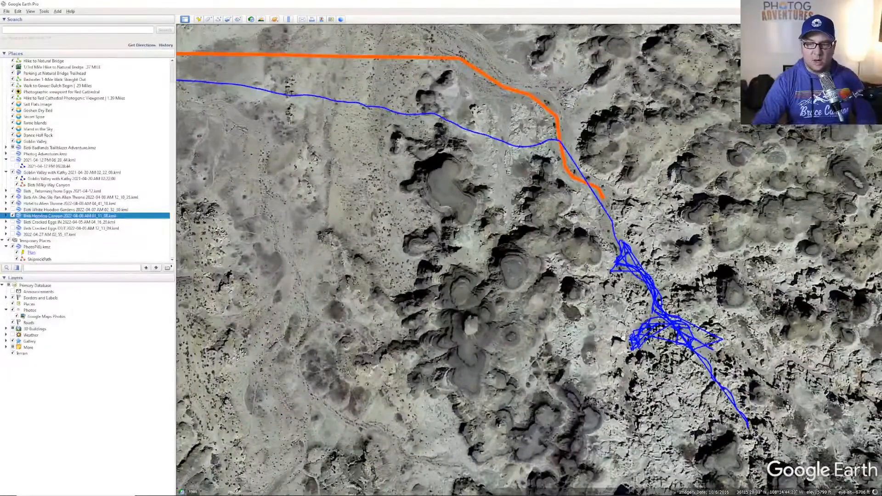
- Hide the Bisti Hoodoo Canyon track and look past the orange path's end into the badlands
{"action": "left_click", "coordinate": [12, 216]}
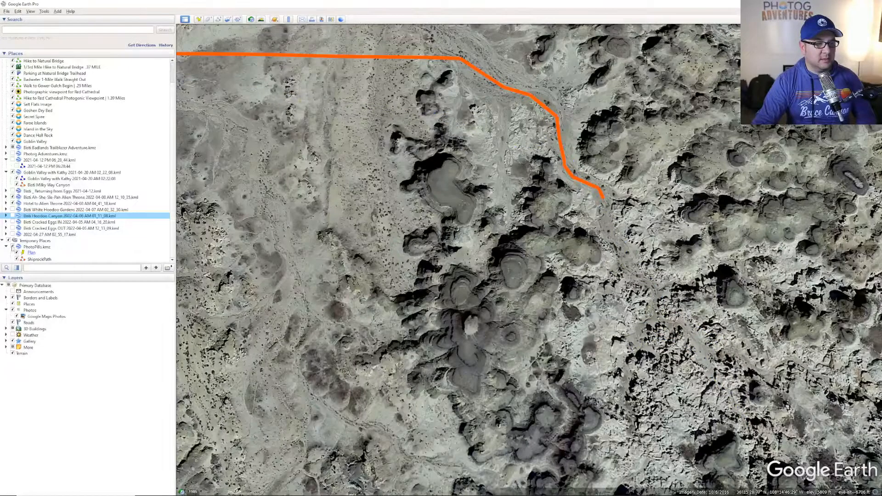
{"action": "scroll", "coordinate": [36, 229], "scroll_direction": "up", "scroll_amount": 2}
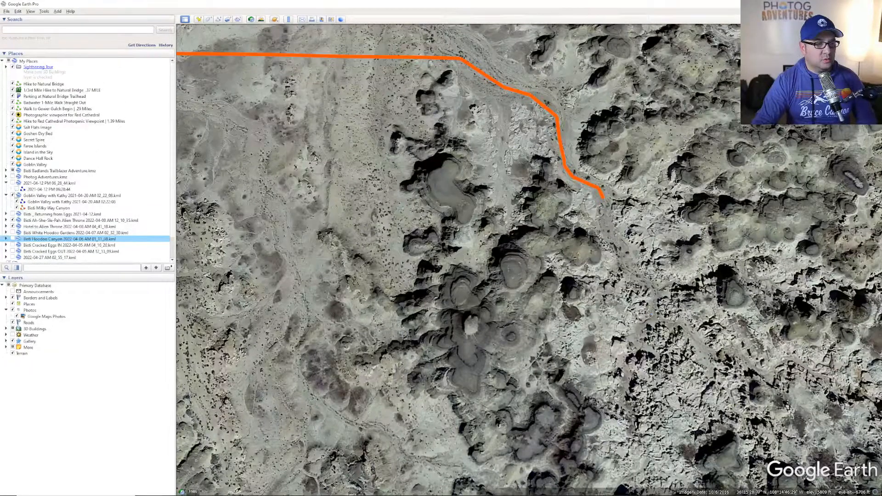
{"action": "scroll", "coordinate": [47, 173], "scroll_direction": "down", "scroll_amount": 2}
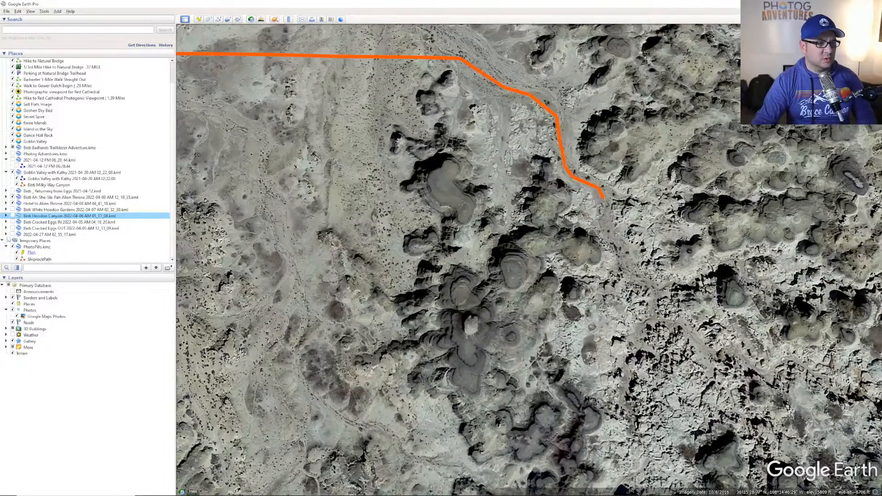
{"action": "scroll", "coordinate": [13, 191], "scroll_direction": "up", "scroll_amount": 2}
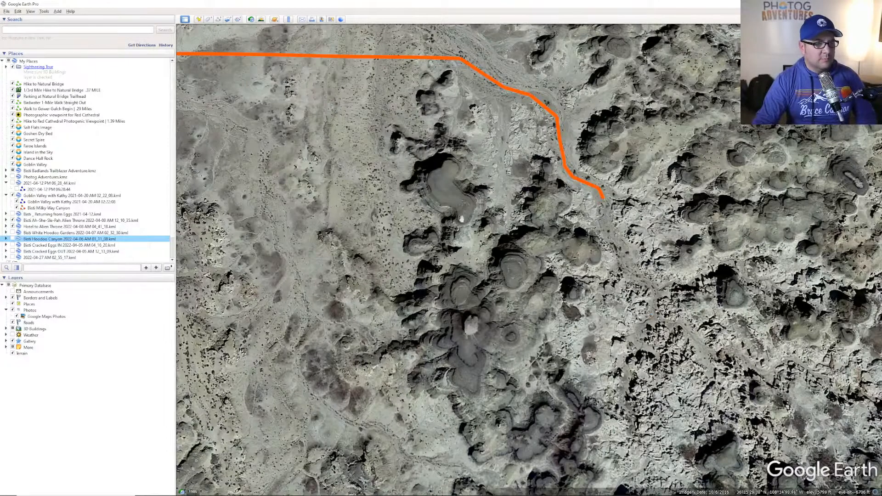
{"action": "left_click_drag", "start_coordinate": [637, 277], "coordinate": [599, 233]}
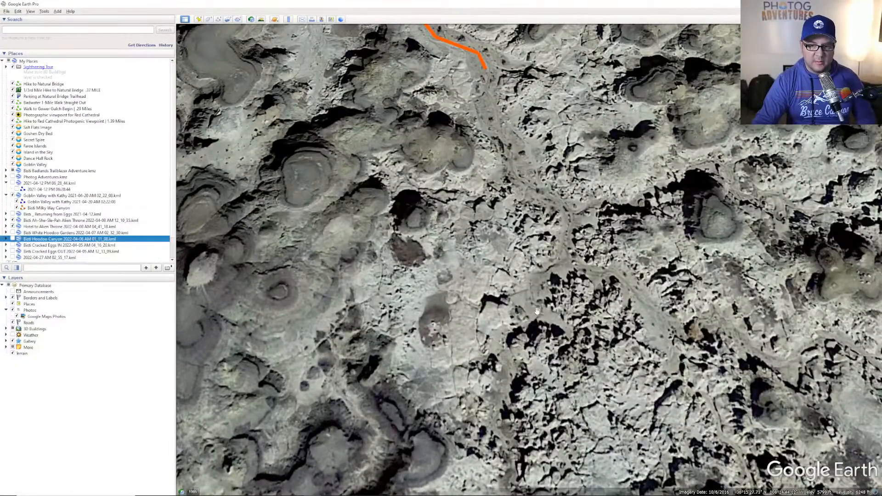
{"action": "left_click_drag", "start_coordinate": [536, 311], "coordinate": [515, 248]}
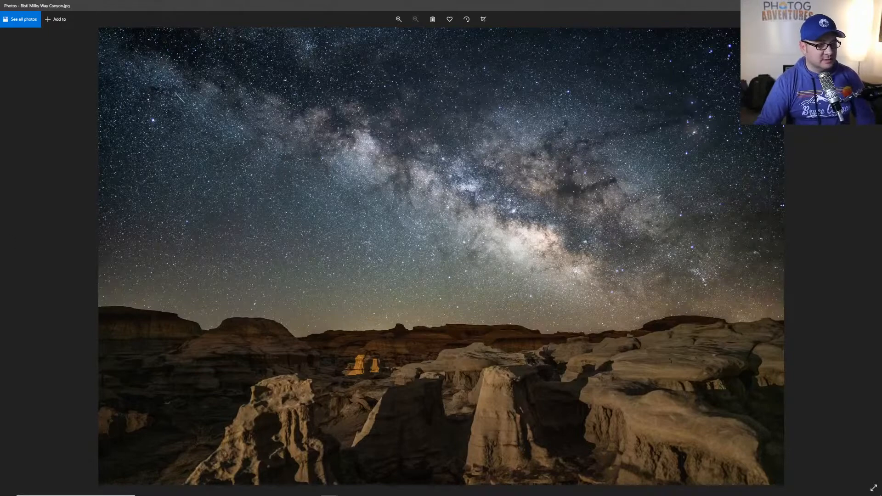
- Flip between the Bisti Milky Way Canyon and Hoodoo City photos, then go to the whiteboard notes
{"action": "key", "text": "Right"}
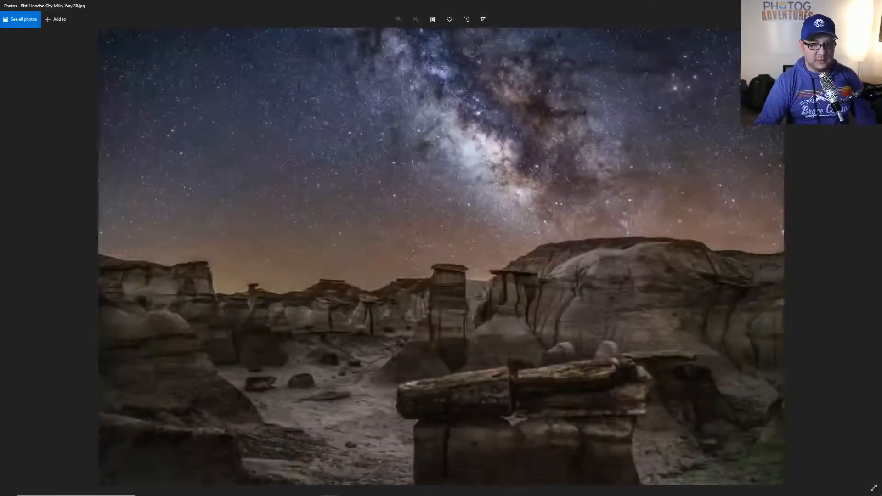
{"action": "key", "text": "Left"}
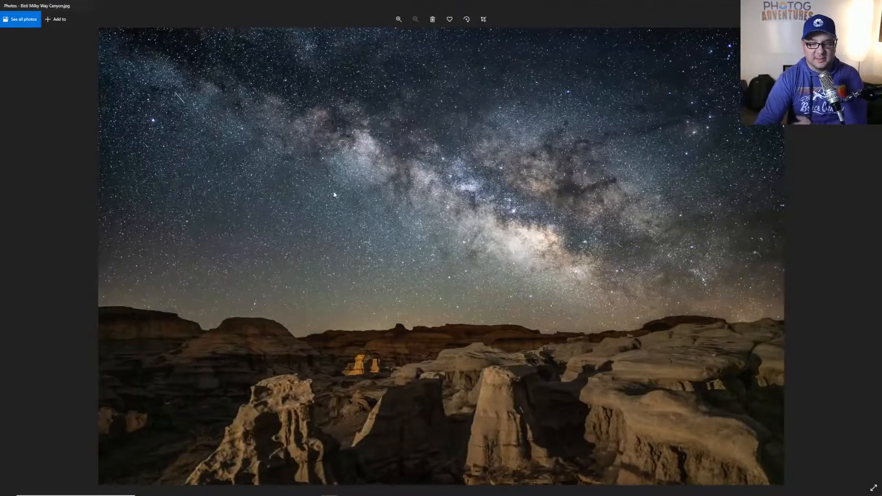
{"action": "key", "text": "Right"}
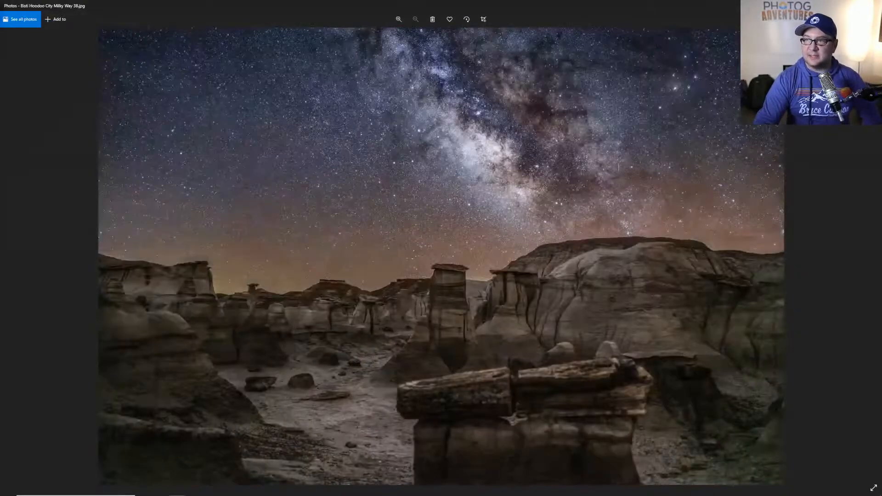
{"action": "key", "text": "Left"}
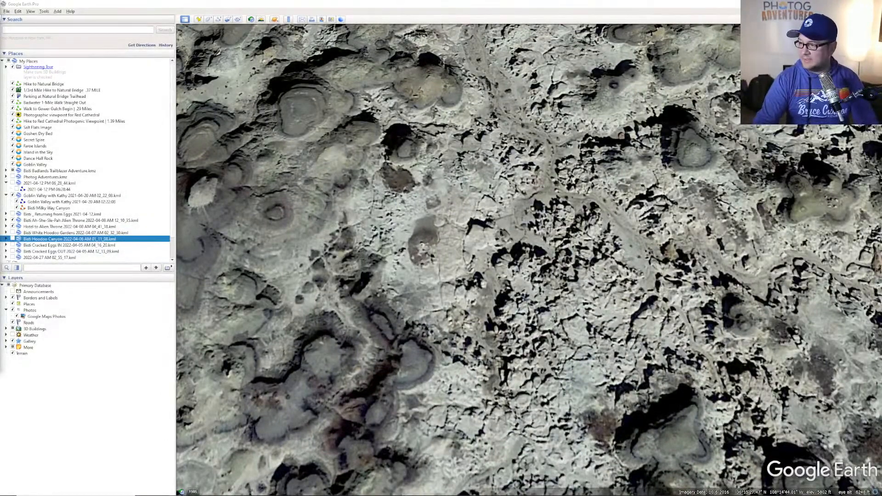
{"action": "key", "text": "alt+Tab"}
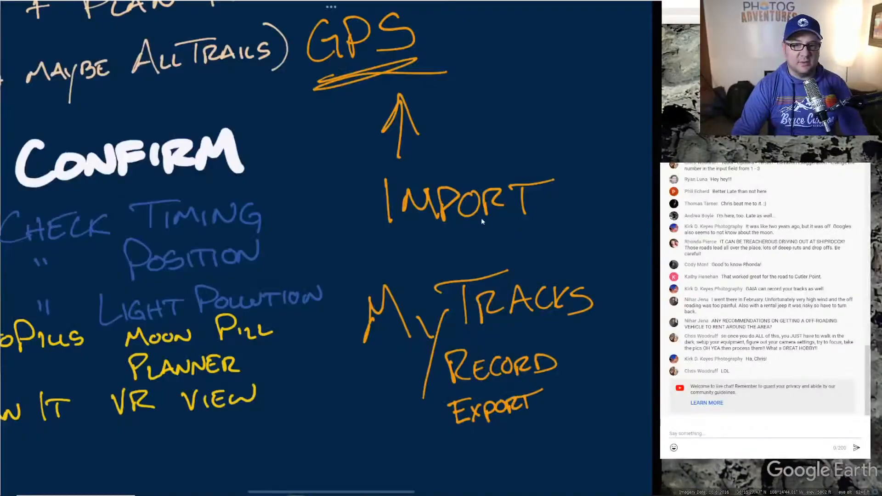